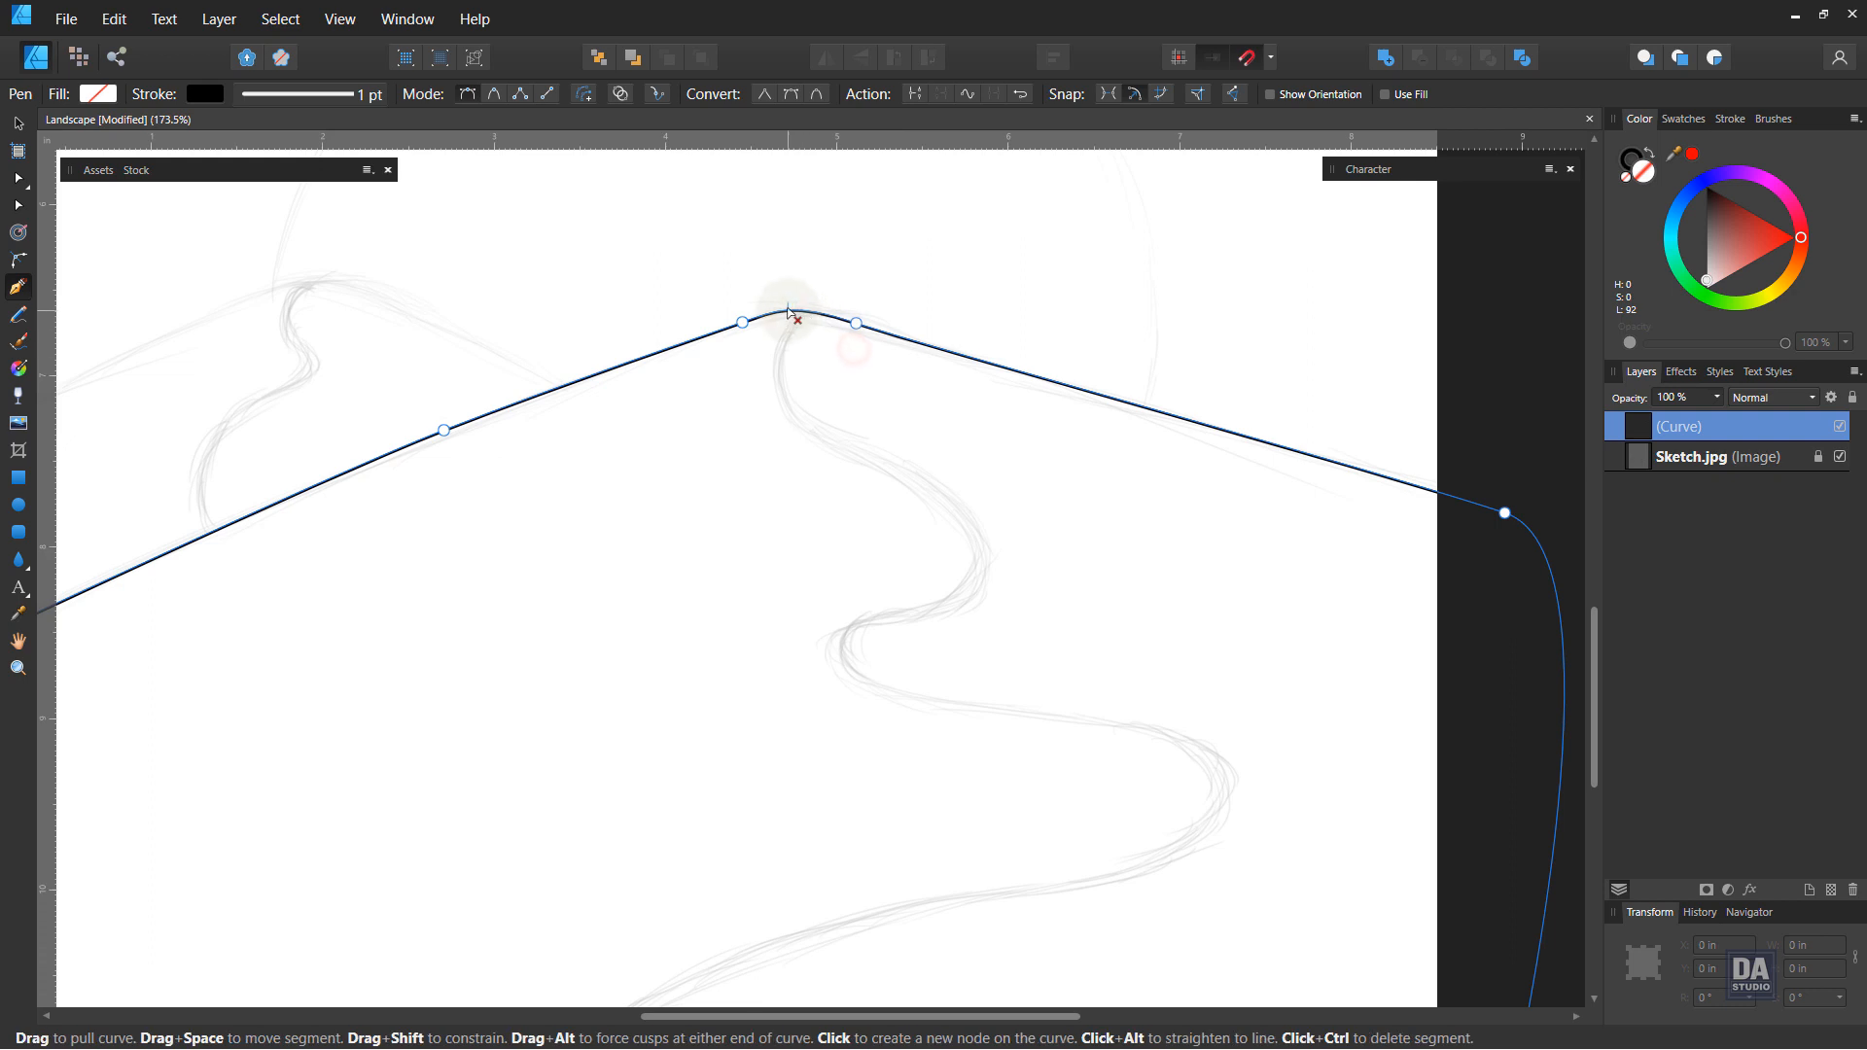
Step: Adjust the nodes and handles of the large mountain outline around its peak and right slope to match the sketch, and deselect it
{"action": "left_click", "coordinate": [743, 323]}
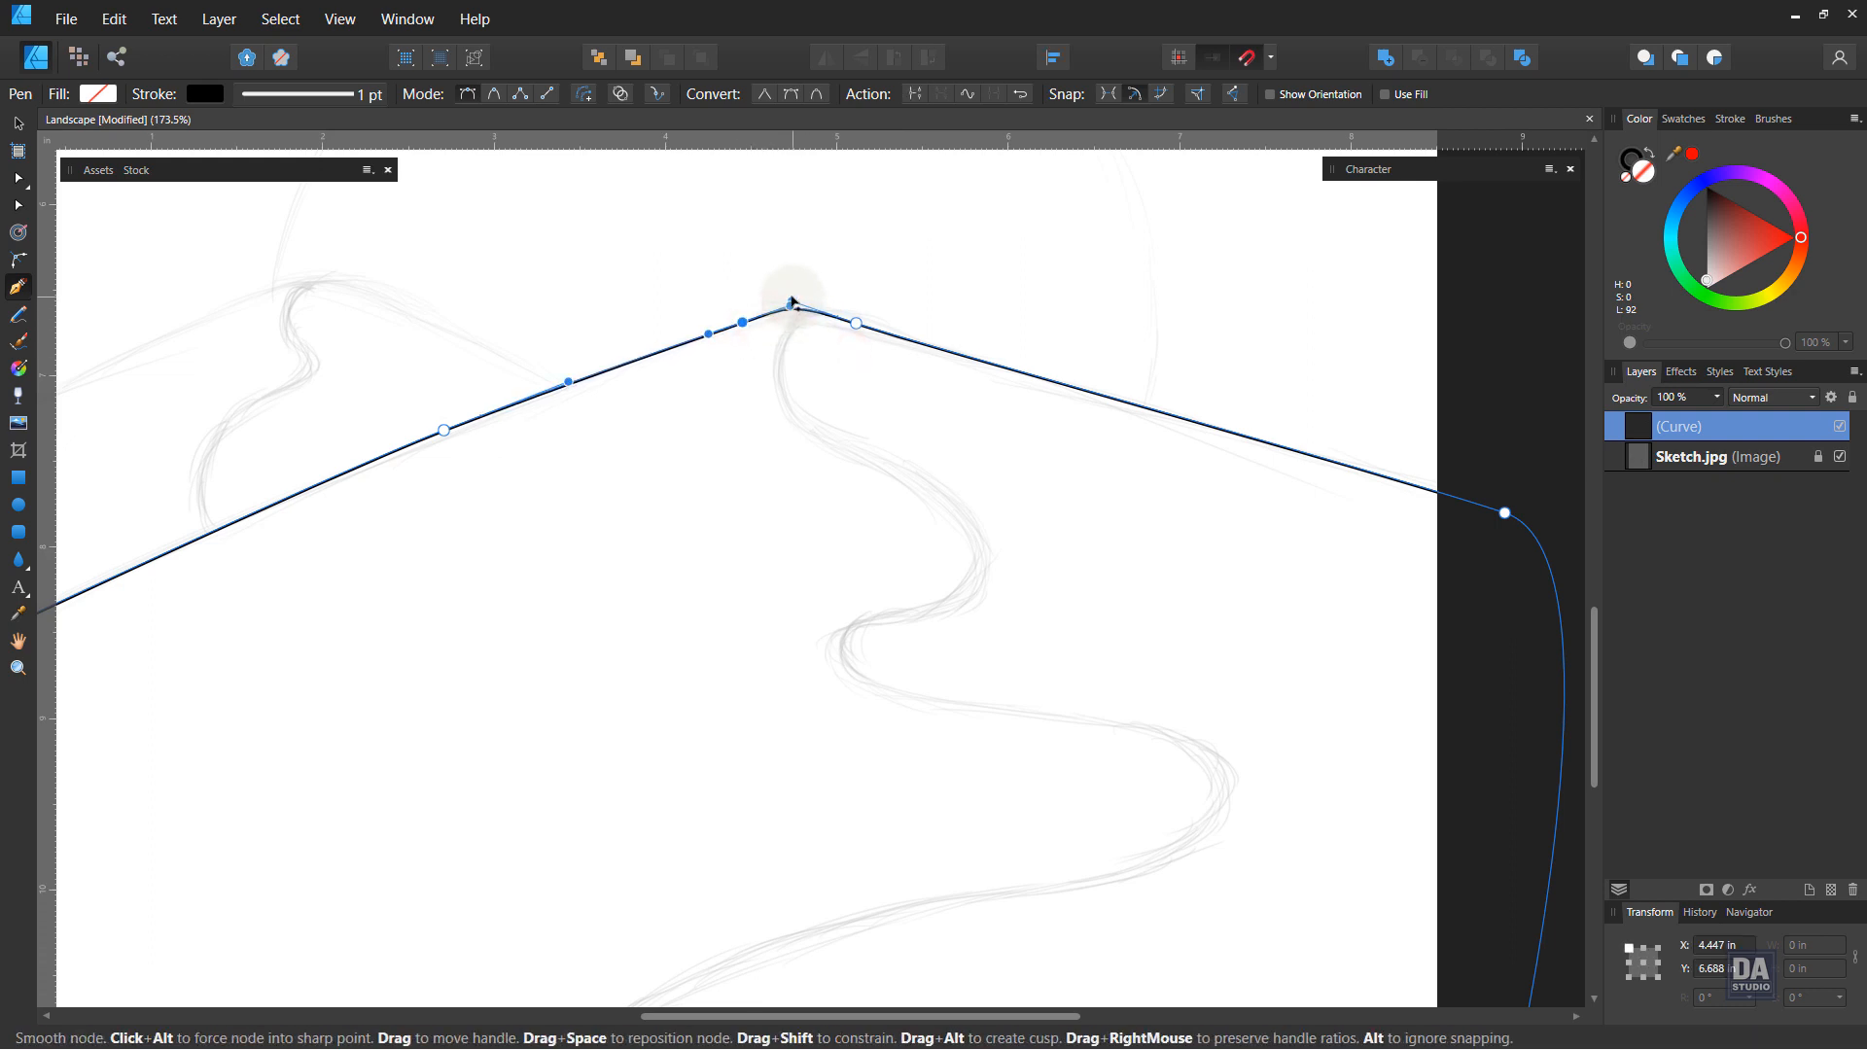
{"action": "left_click", "coordinate": [792, 298], "text": "ctrl"}
{"action": "left_click", "coordinate": [856, 323], "text": "ctrl"}
{"action": "left_click_drag", "start_coordinate": [793, 300], "coordinate": [813, 309]}
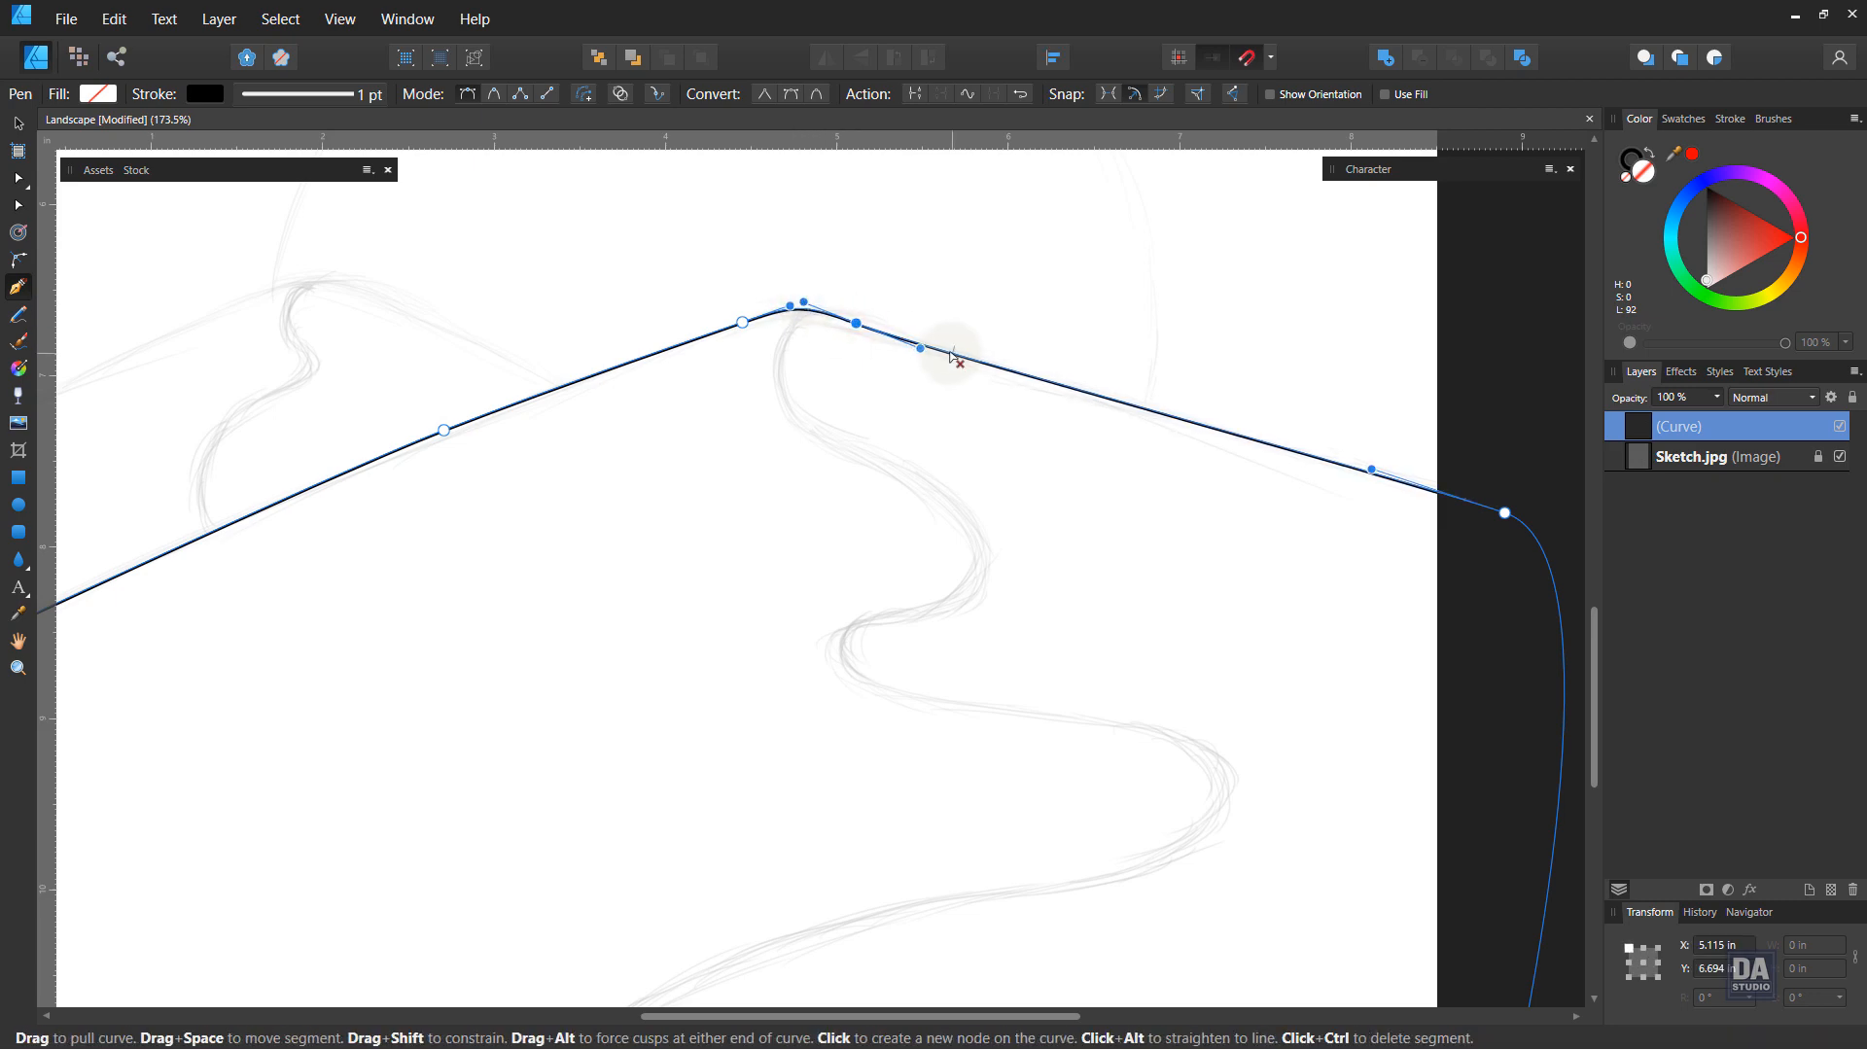
{"action": "left_click_drag", "start_coordinate": [1504, 512], "coordinate": [1496, 522]}
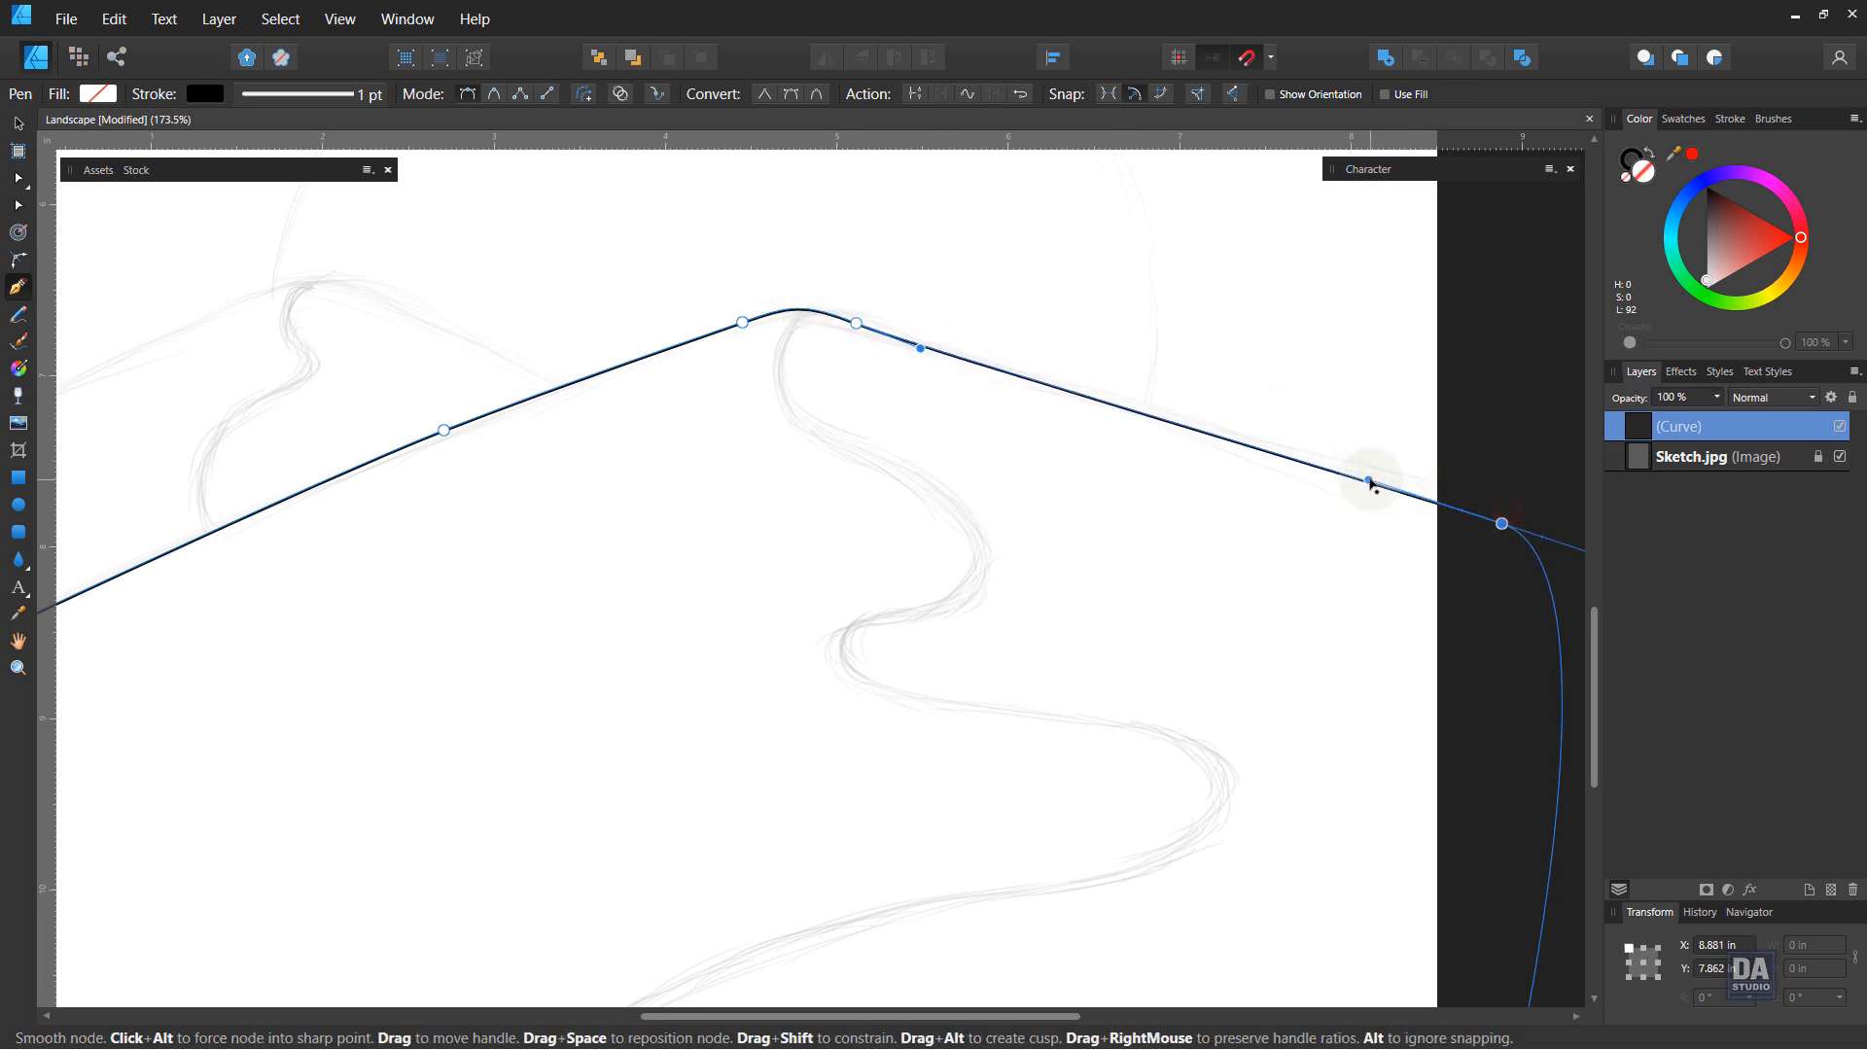
{"action": "mouse_move", "coordinate": [1368, 480]}
{"action": "left_mouse_down"}
{"action": "mouse_move", "coordinate": [1420, 471]}
{"action": "mouse_move", "coordinate": [1390, 483]}
{"action": "left_mouse_up"}
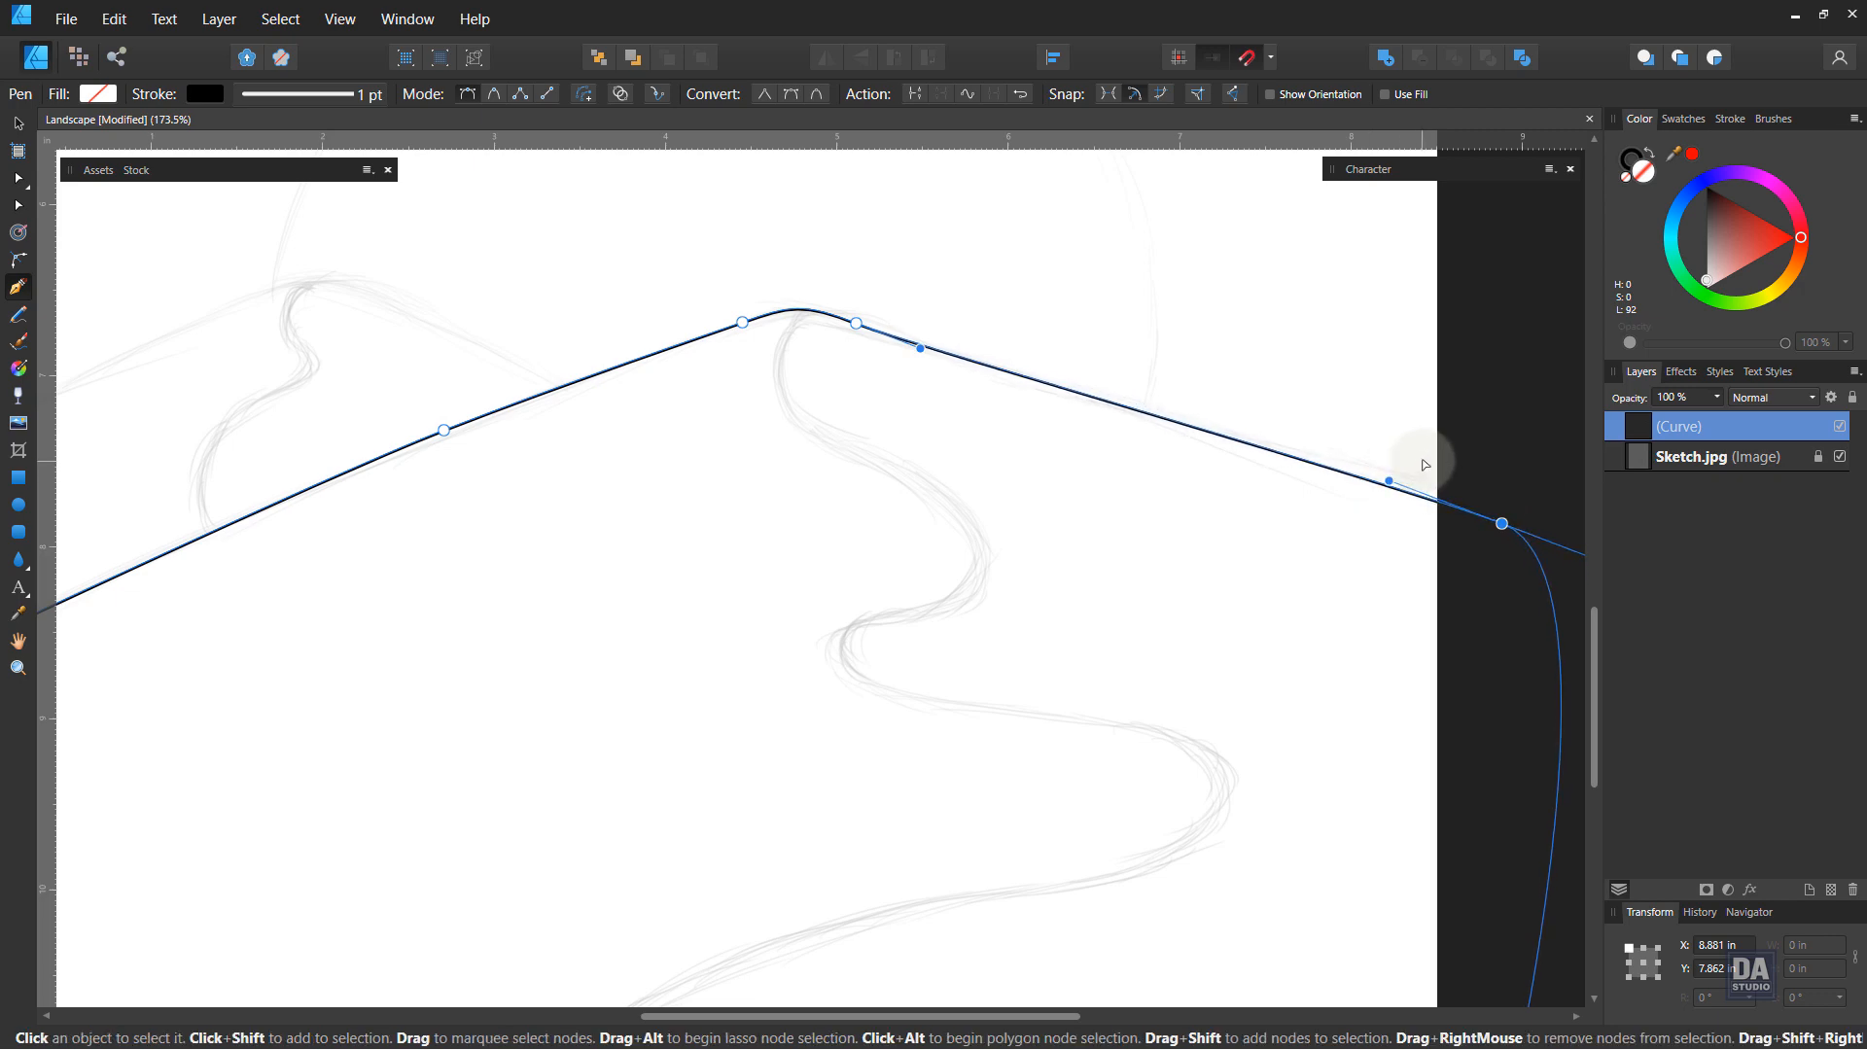
{"action": "left_click_drag", "start_coordinate": [921, 348], "coordinate": [931, 351]}
{"action": "left_click", "coordinate": [925, 413], "text": "ctrl"}
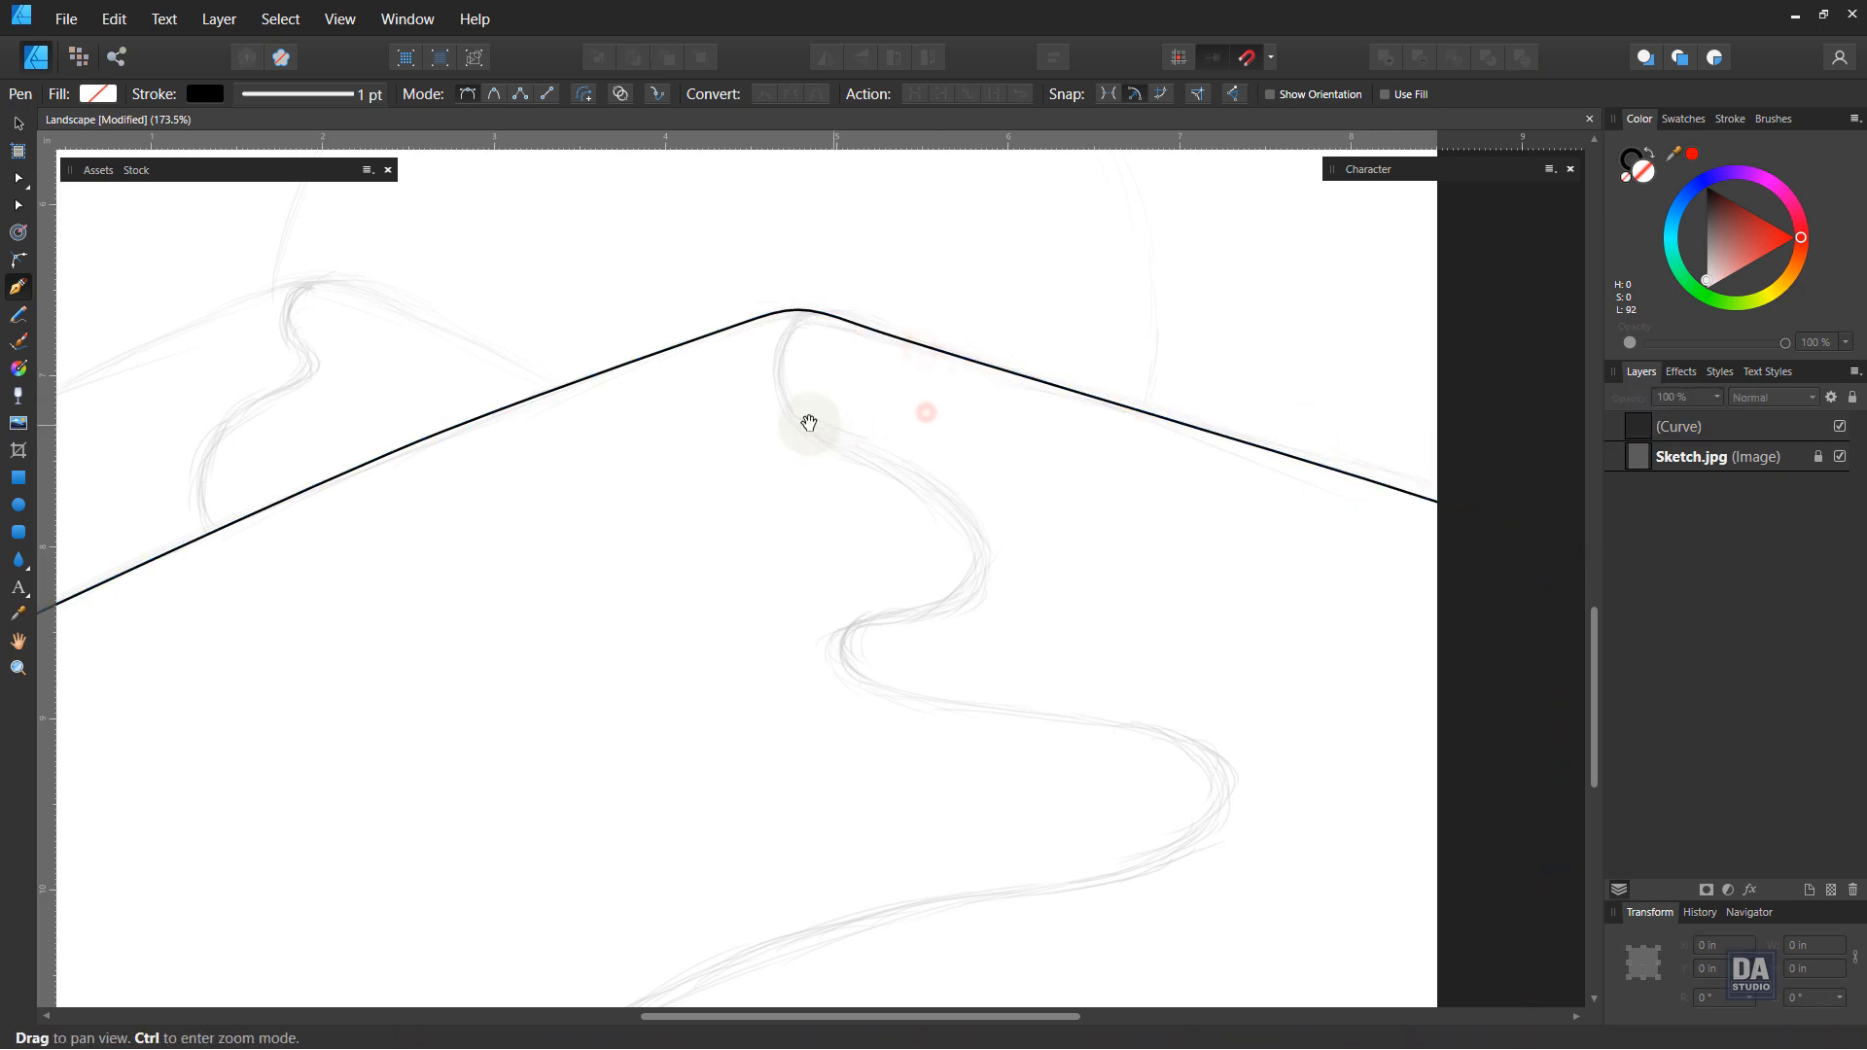
Step: Trace the upper bends of the sketched winding ridge with the Pen tool, starting just above the large mountain's peak, adjusting nodes to fit
{"action": "left_click_drag", "start_coordinate": [949, 452], "coordinate": [894, 529]}
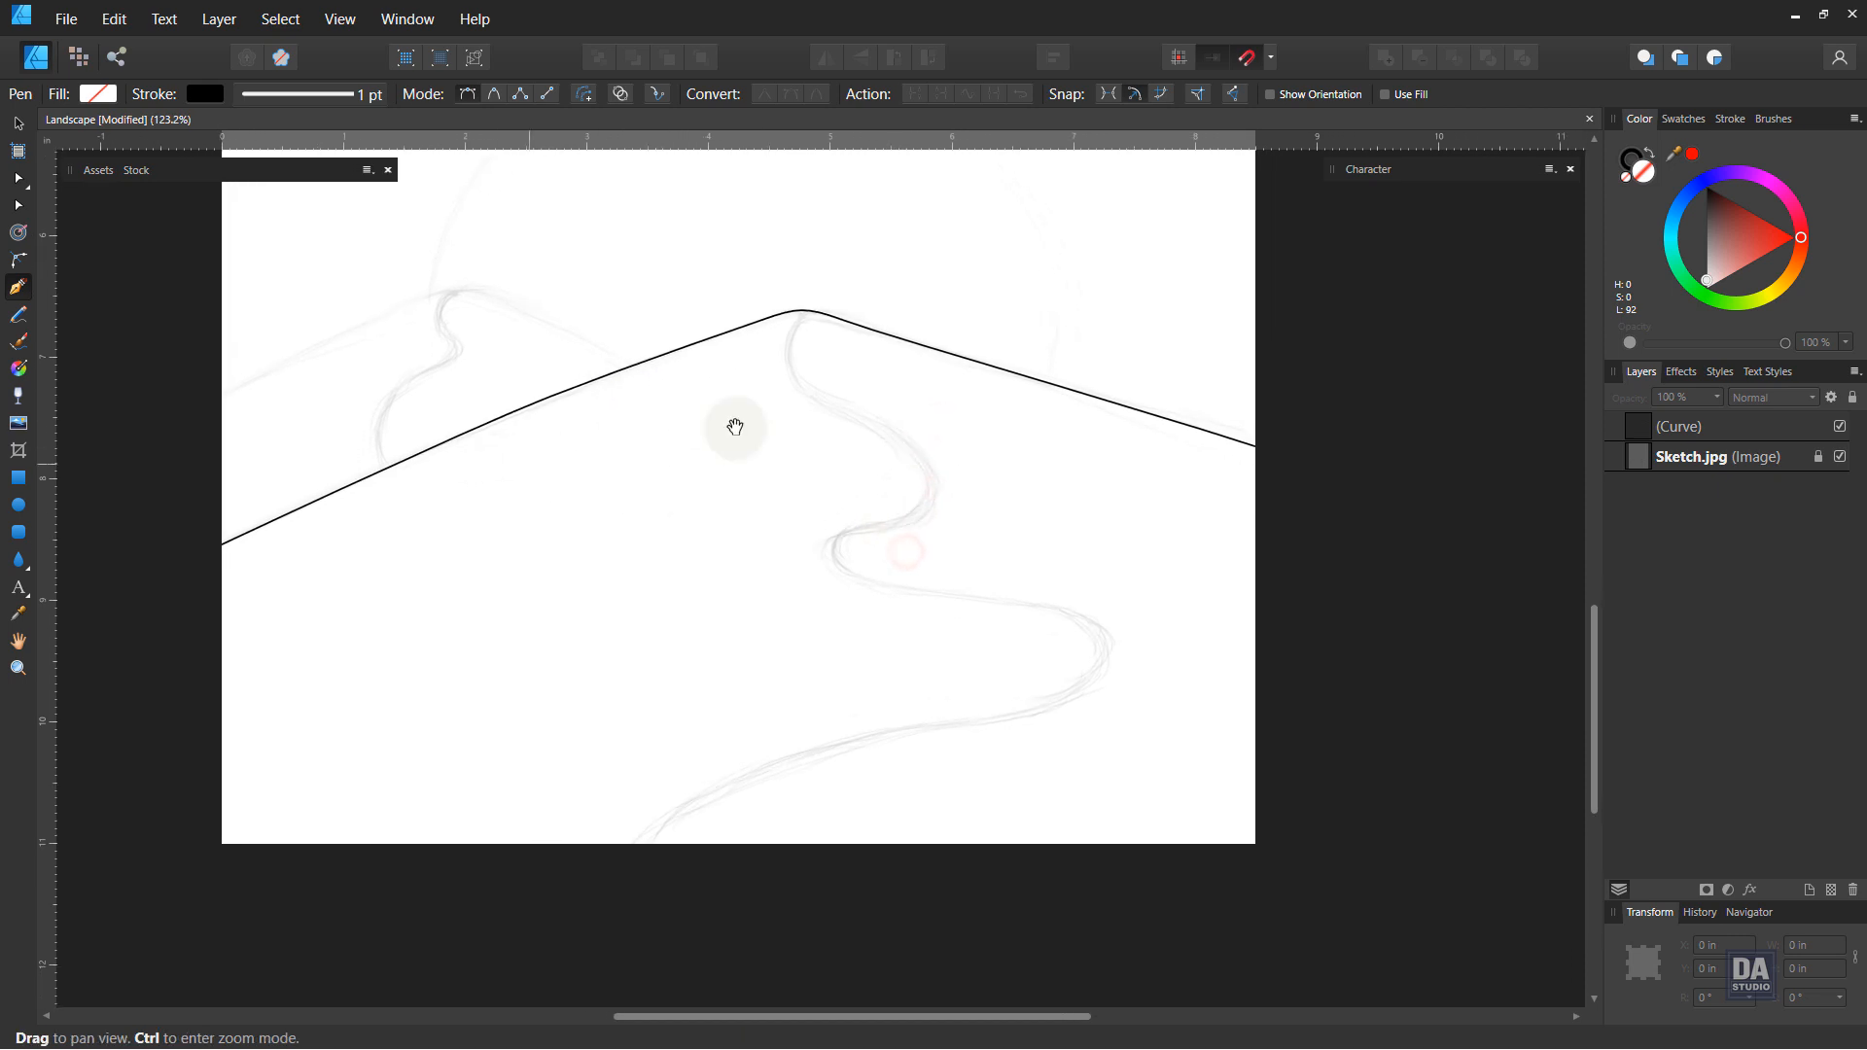
{"action": "left_click", "coordinate": [836, 289]}
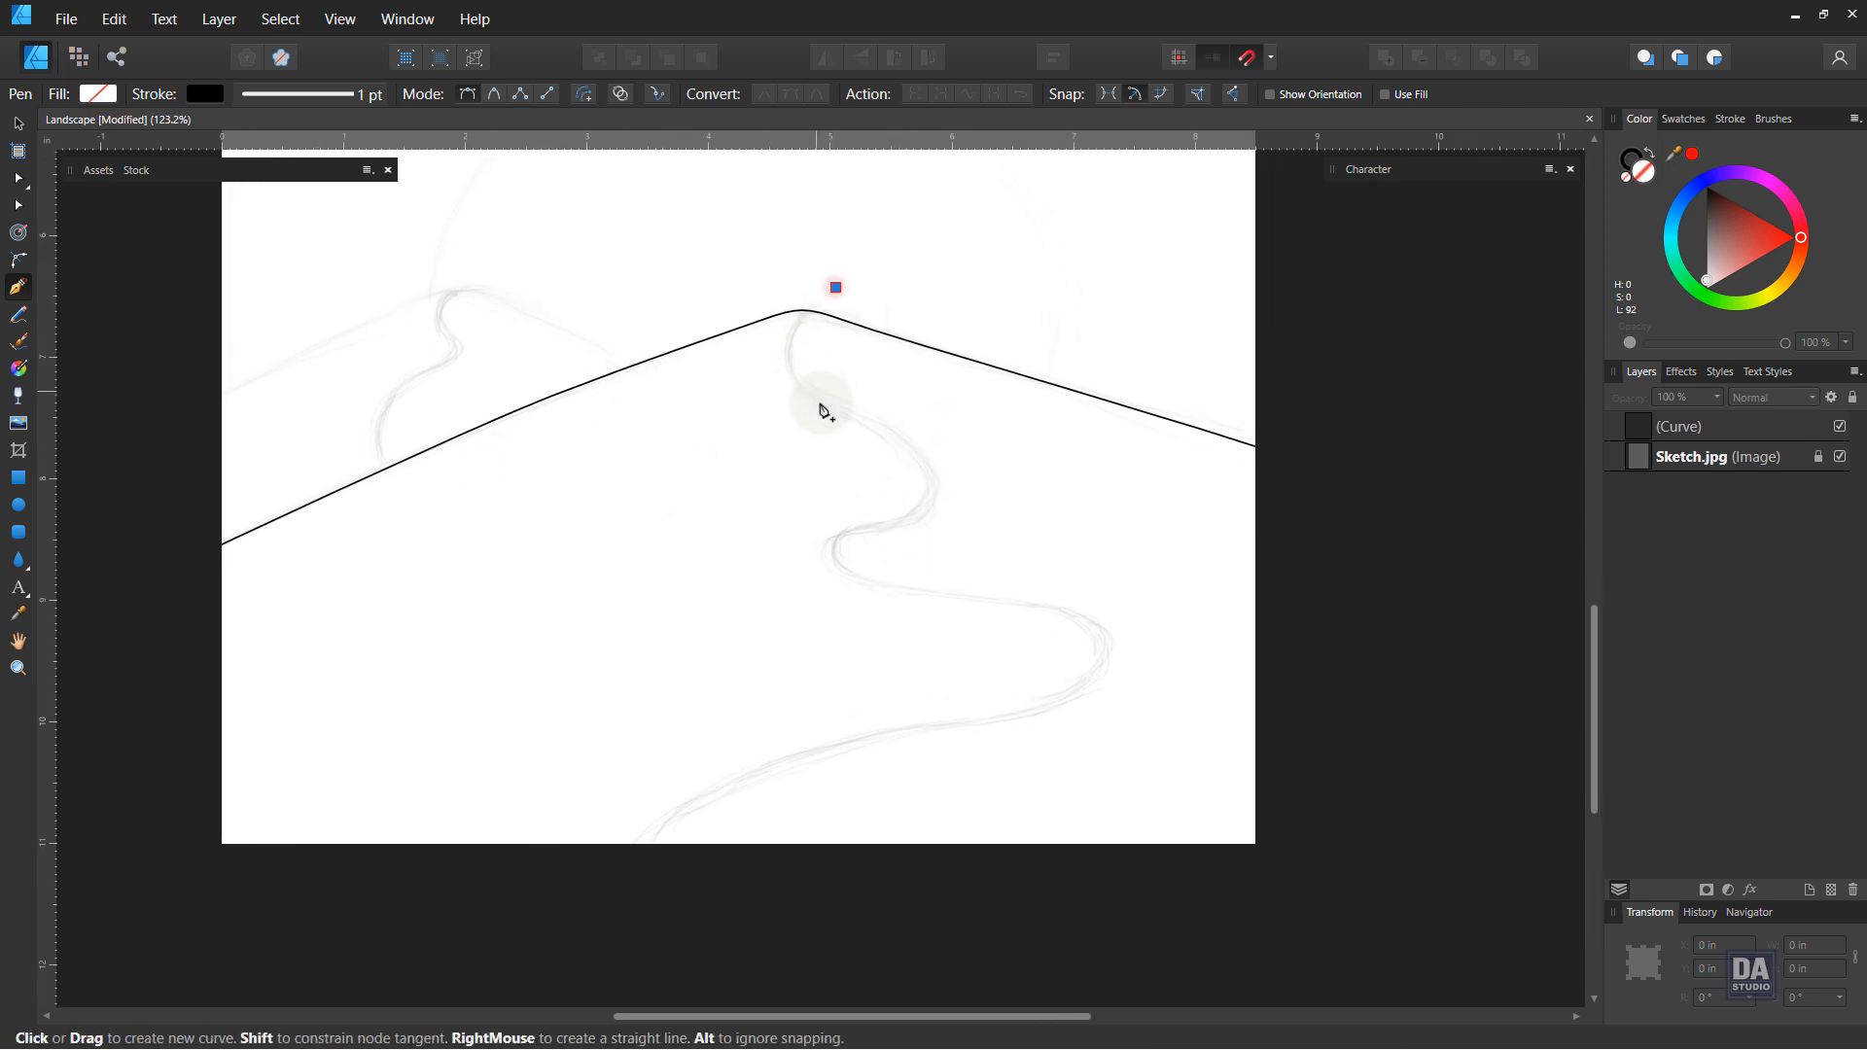
{"action": "left_click_drag", "start_coordinate": [827, 404], "coordinate": [821, 549]}
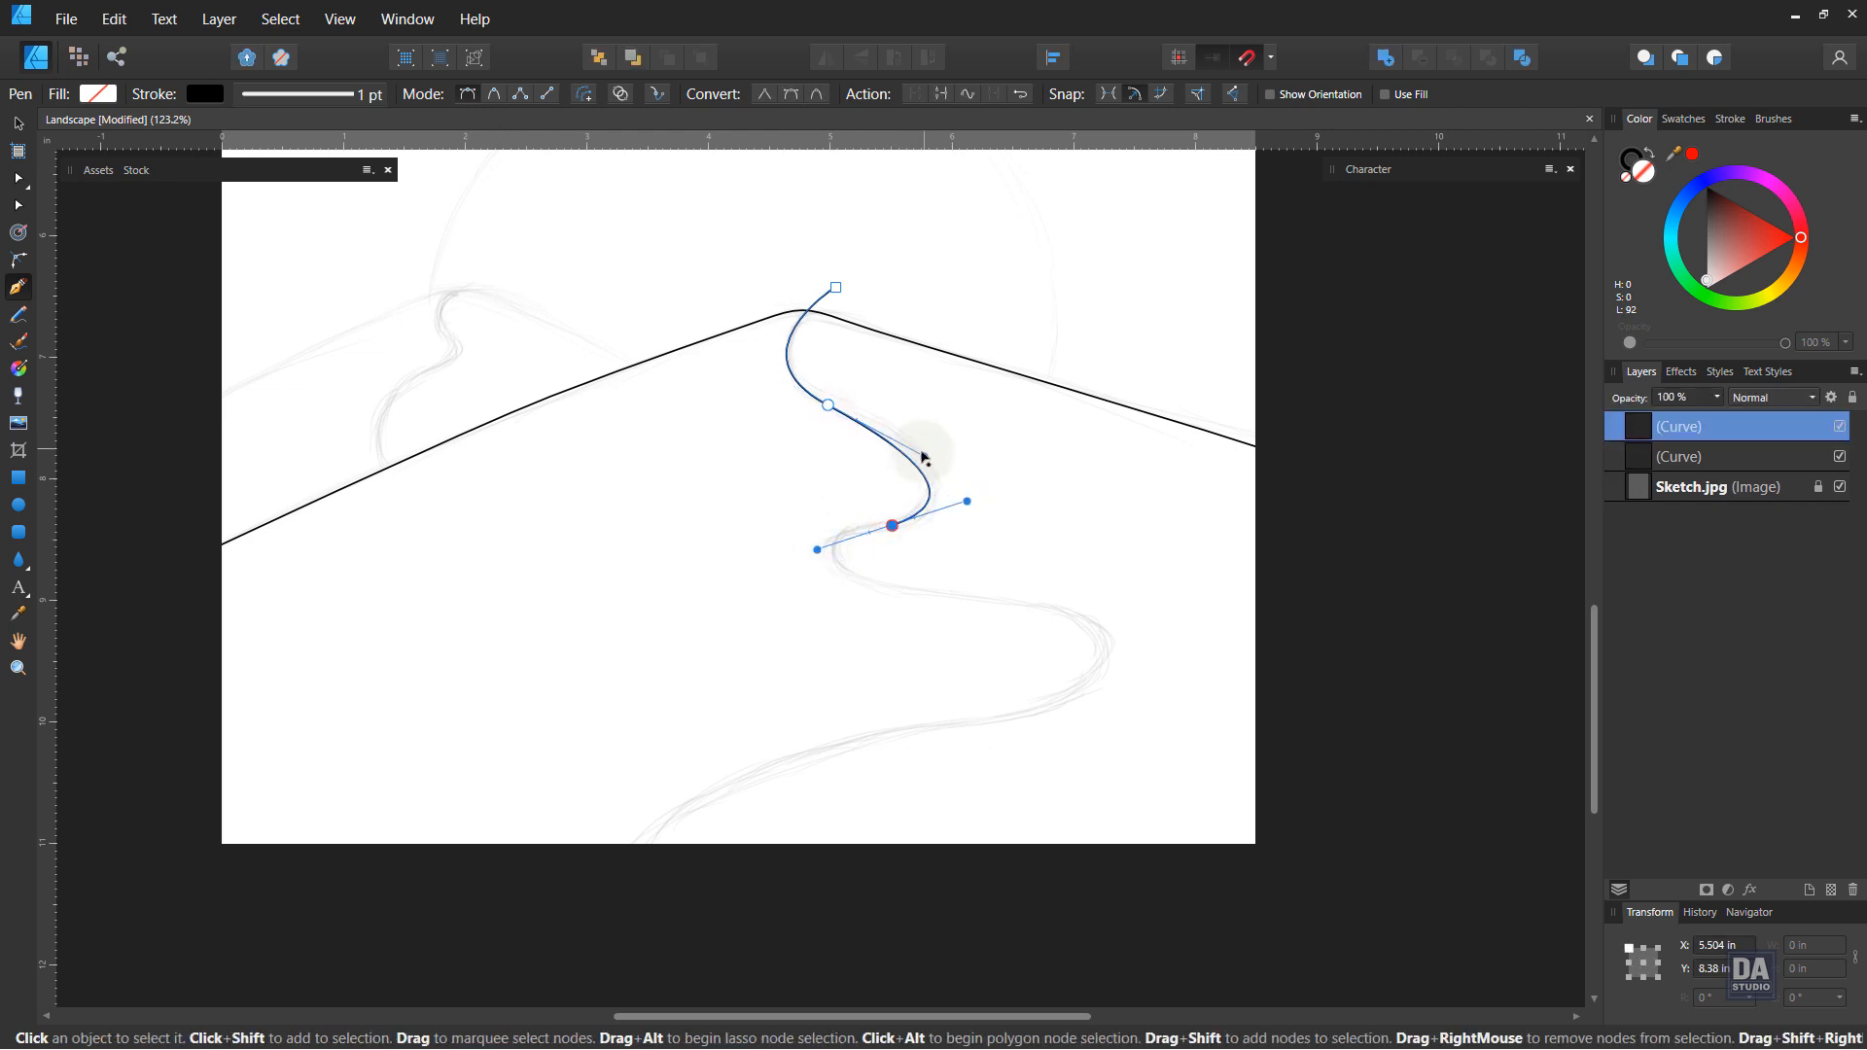
{"action": "left_click_drag", "start_coordinate": [925, 455], "coordinate": [945, 465]}
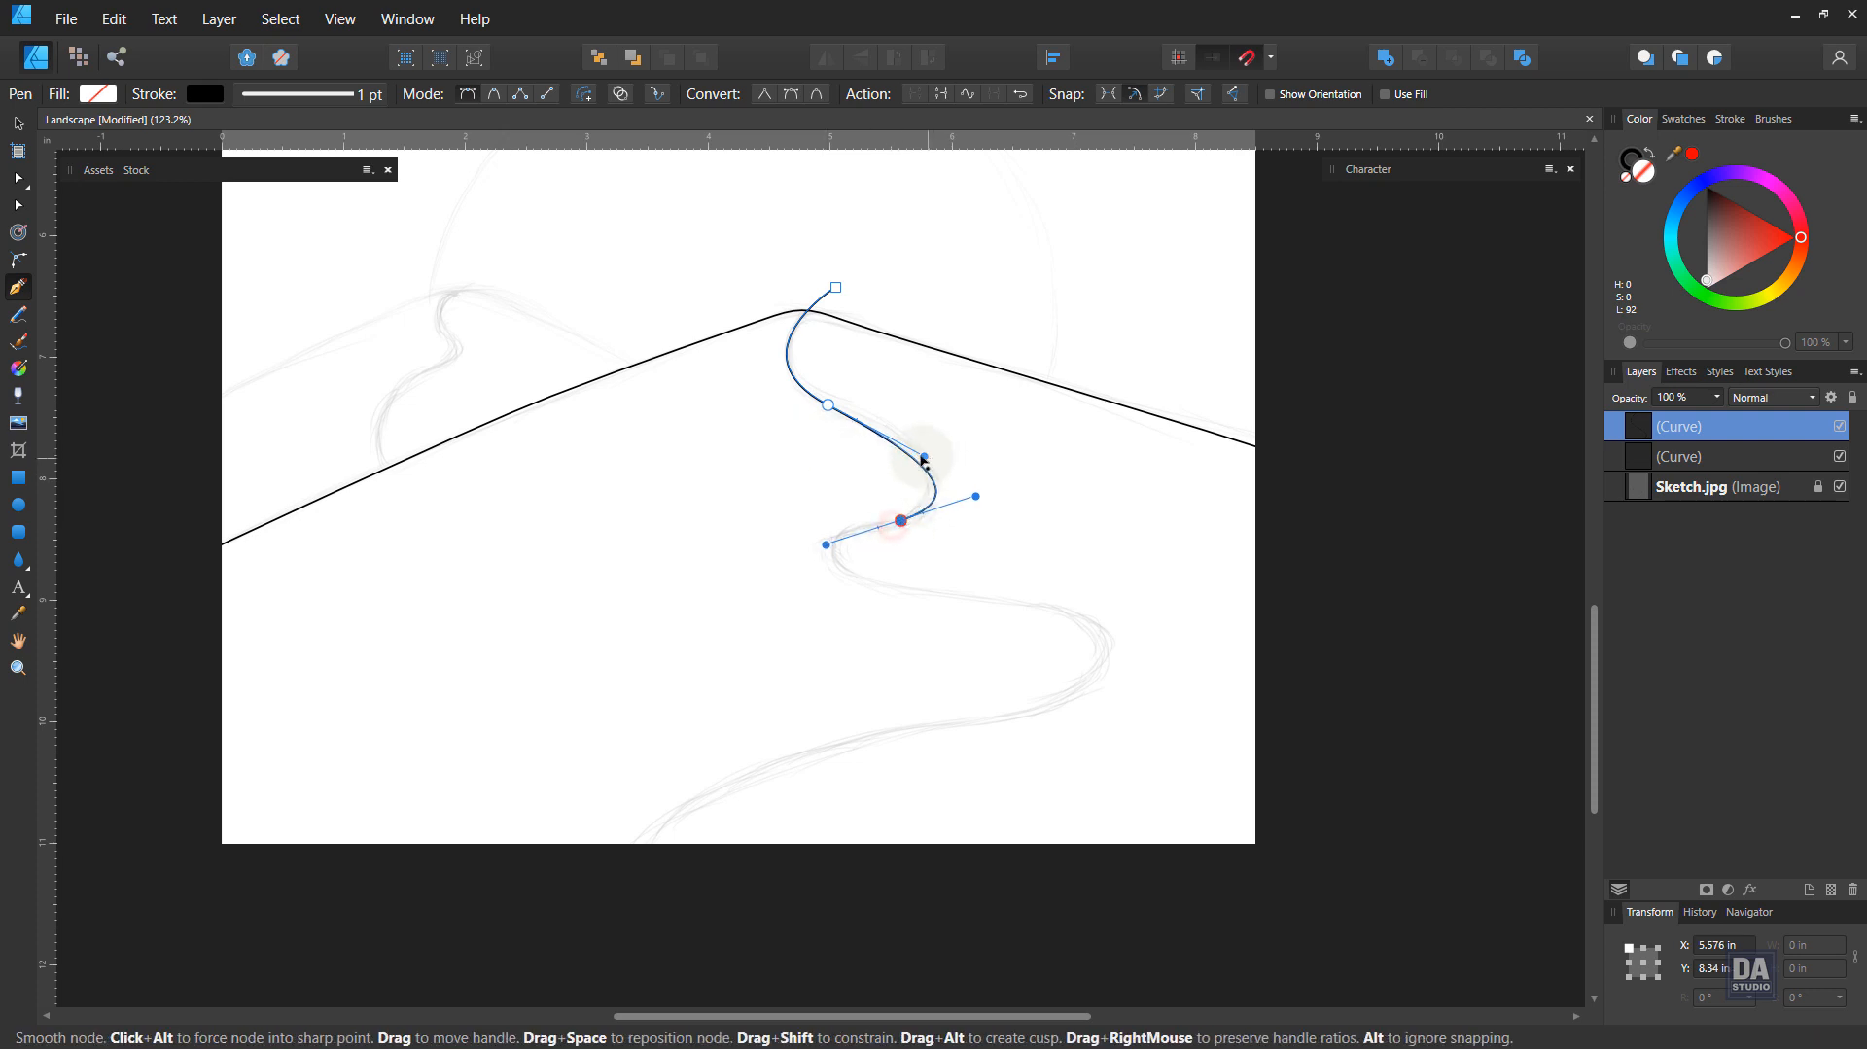
{"action": "left_click_drag", "start_coordinate": [829, 405], "coordinate": [748, 361]}
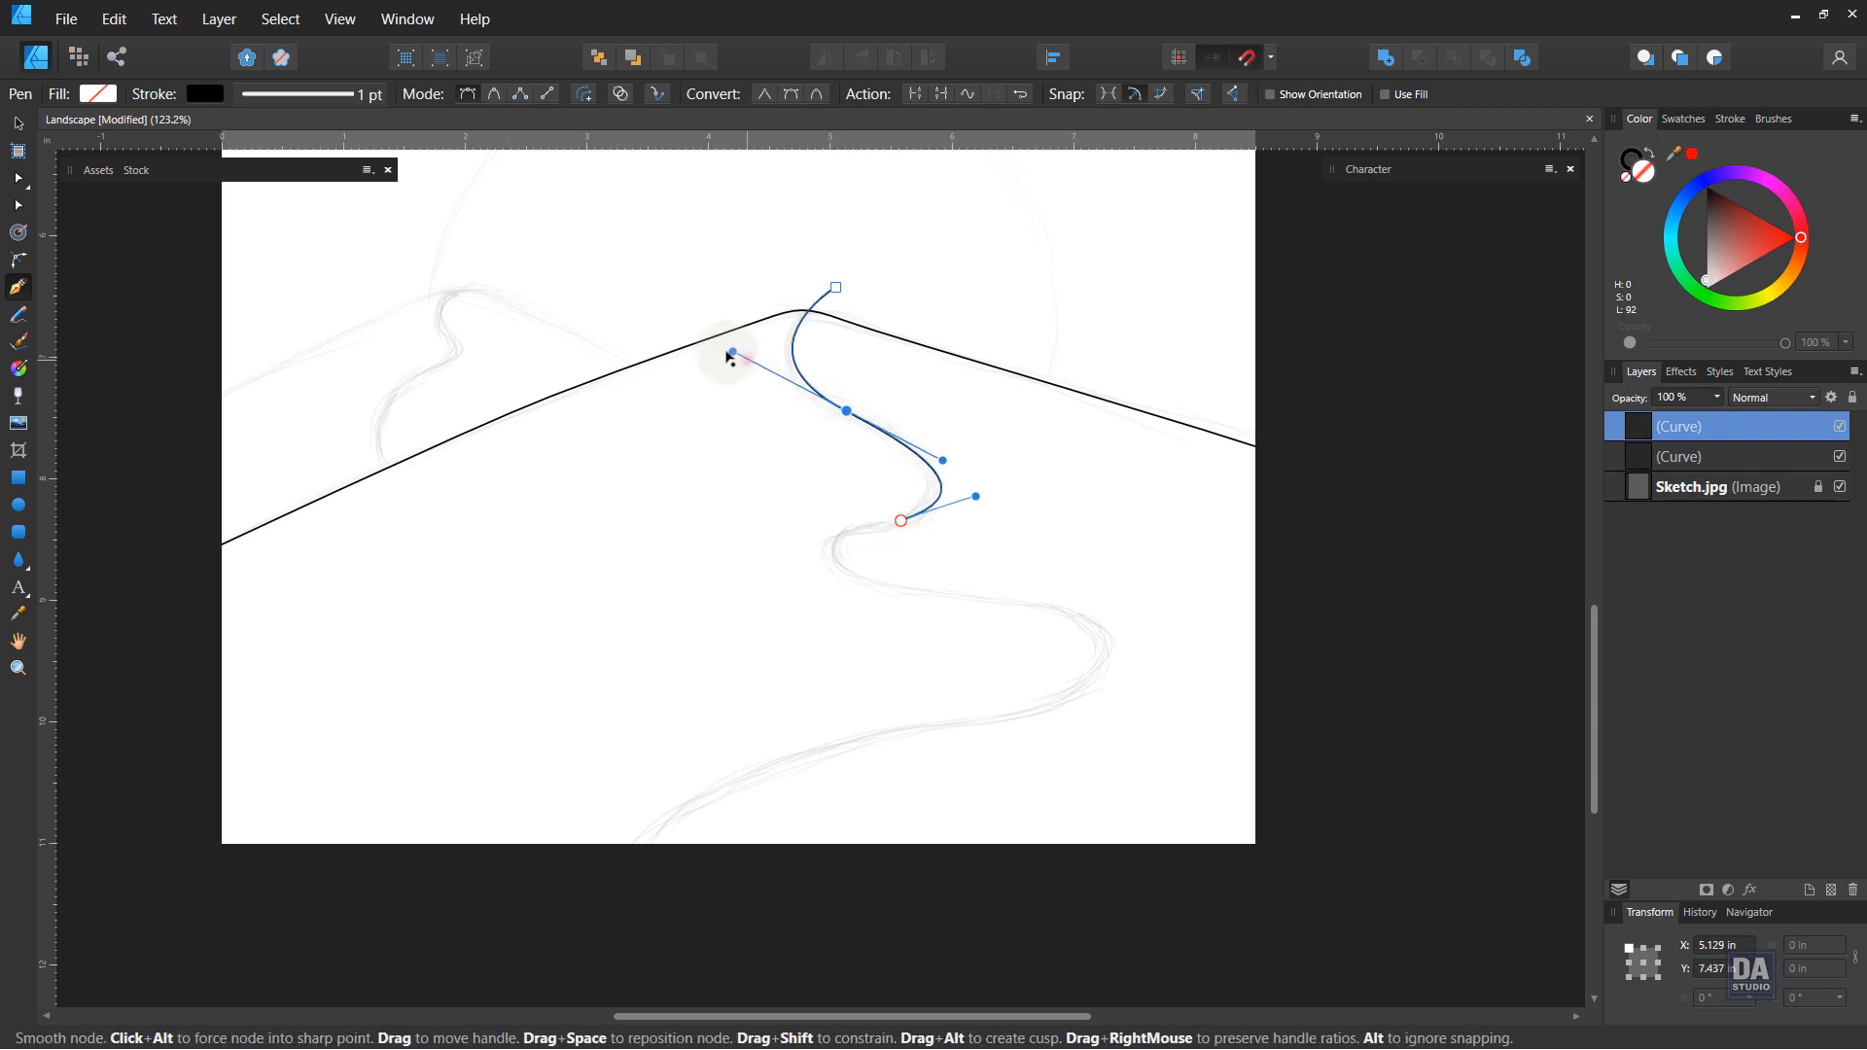
{"action": "left_click_drag", "start_coordinate": [900, 521], "coordinate": [962, 514]}
{"action": "left_click_drag", "start_coordinate": [877, 582], "coordinate": [952, 604]}
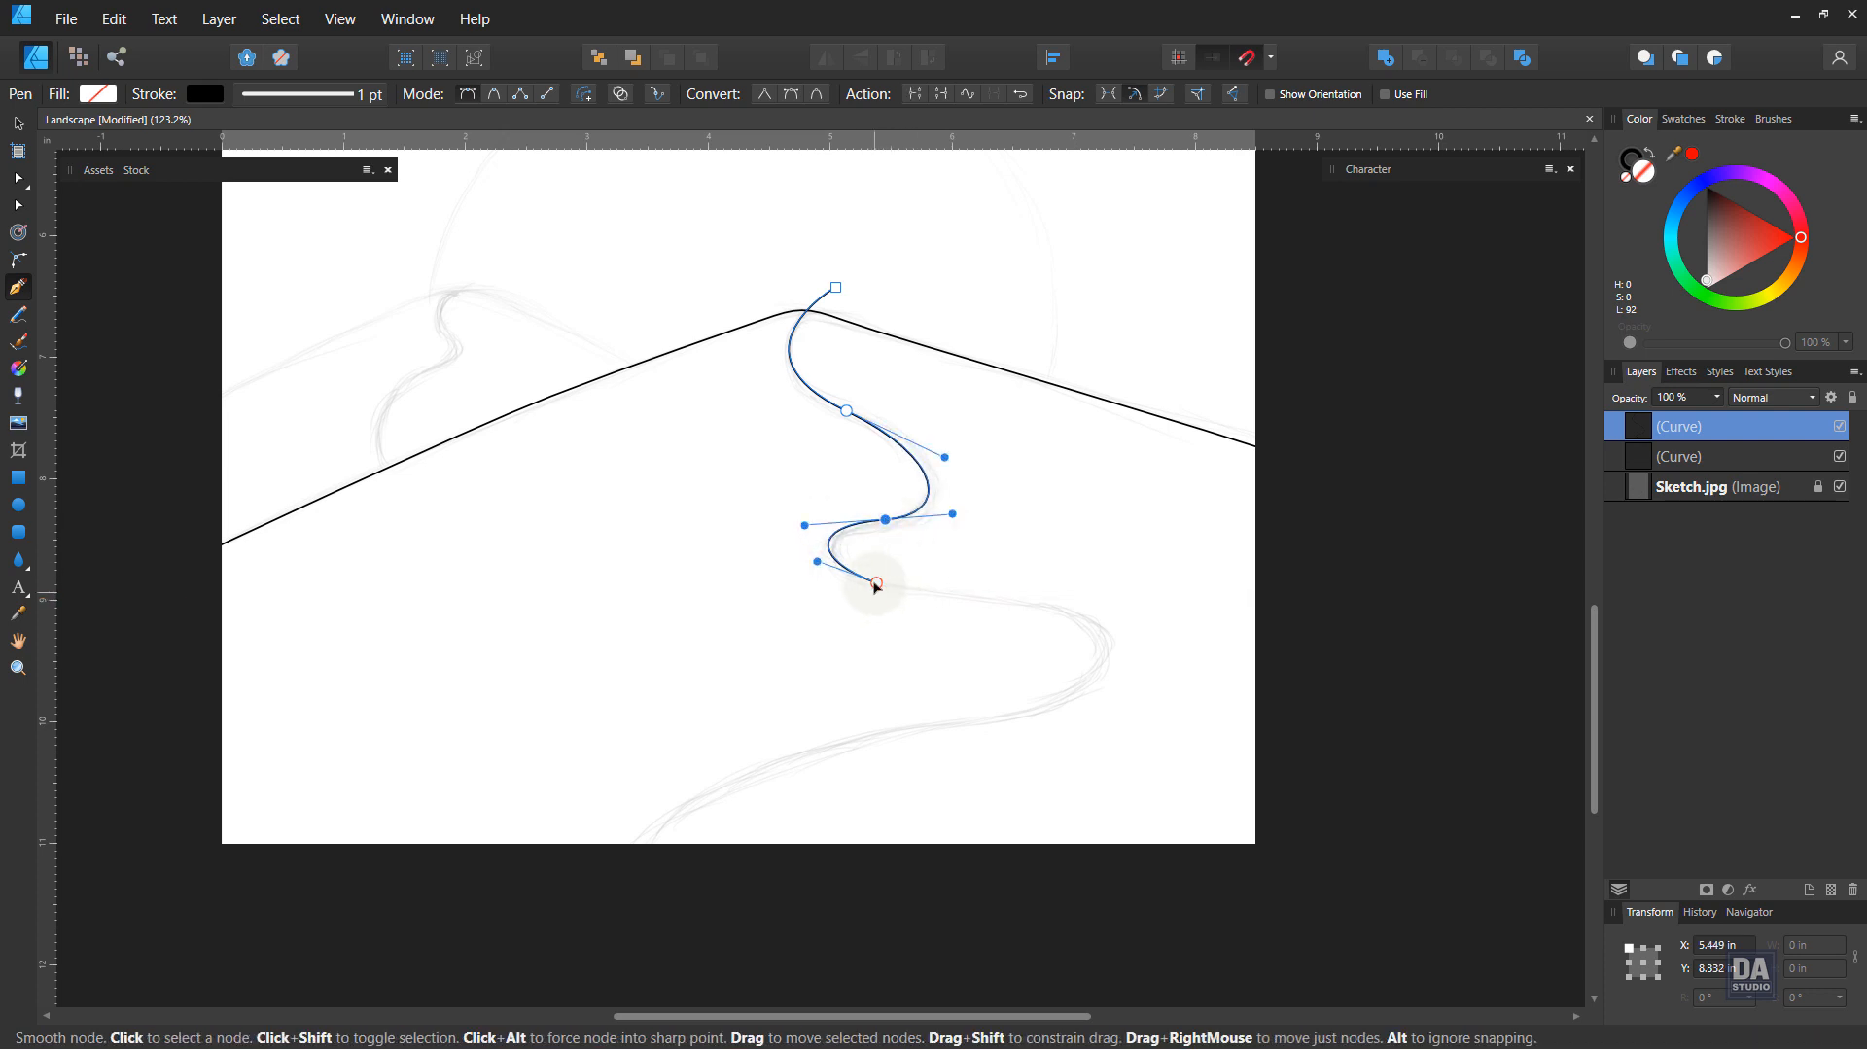
Step: Continue the ridge curve from its lower end around the wide right-hand bend, shaping the handles to follow the sketch
{"action": "left_click", "coordinate": [876, 582]}
{"action": "left_click_drag", "start_coordinate": [1026, 600], "coordinate": [1066, 605]}
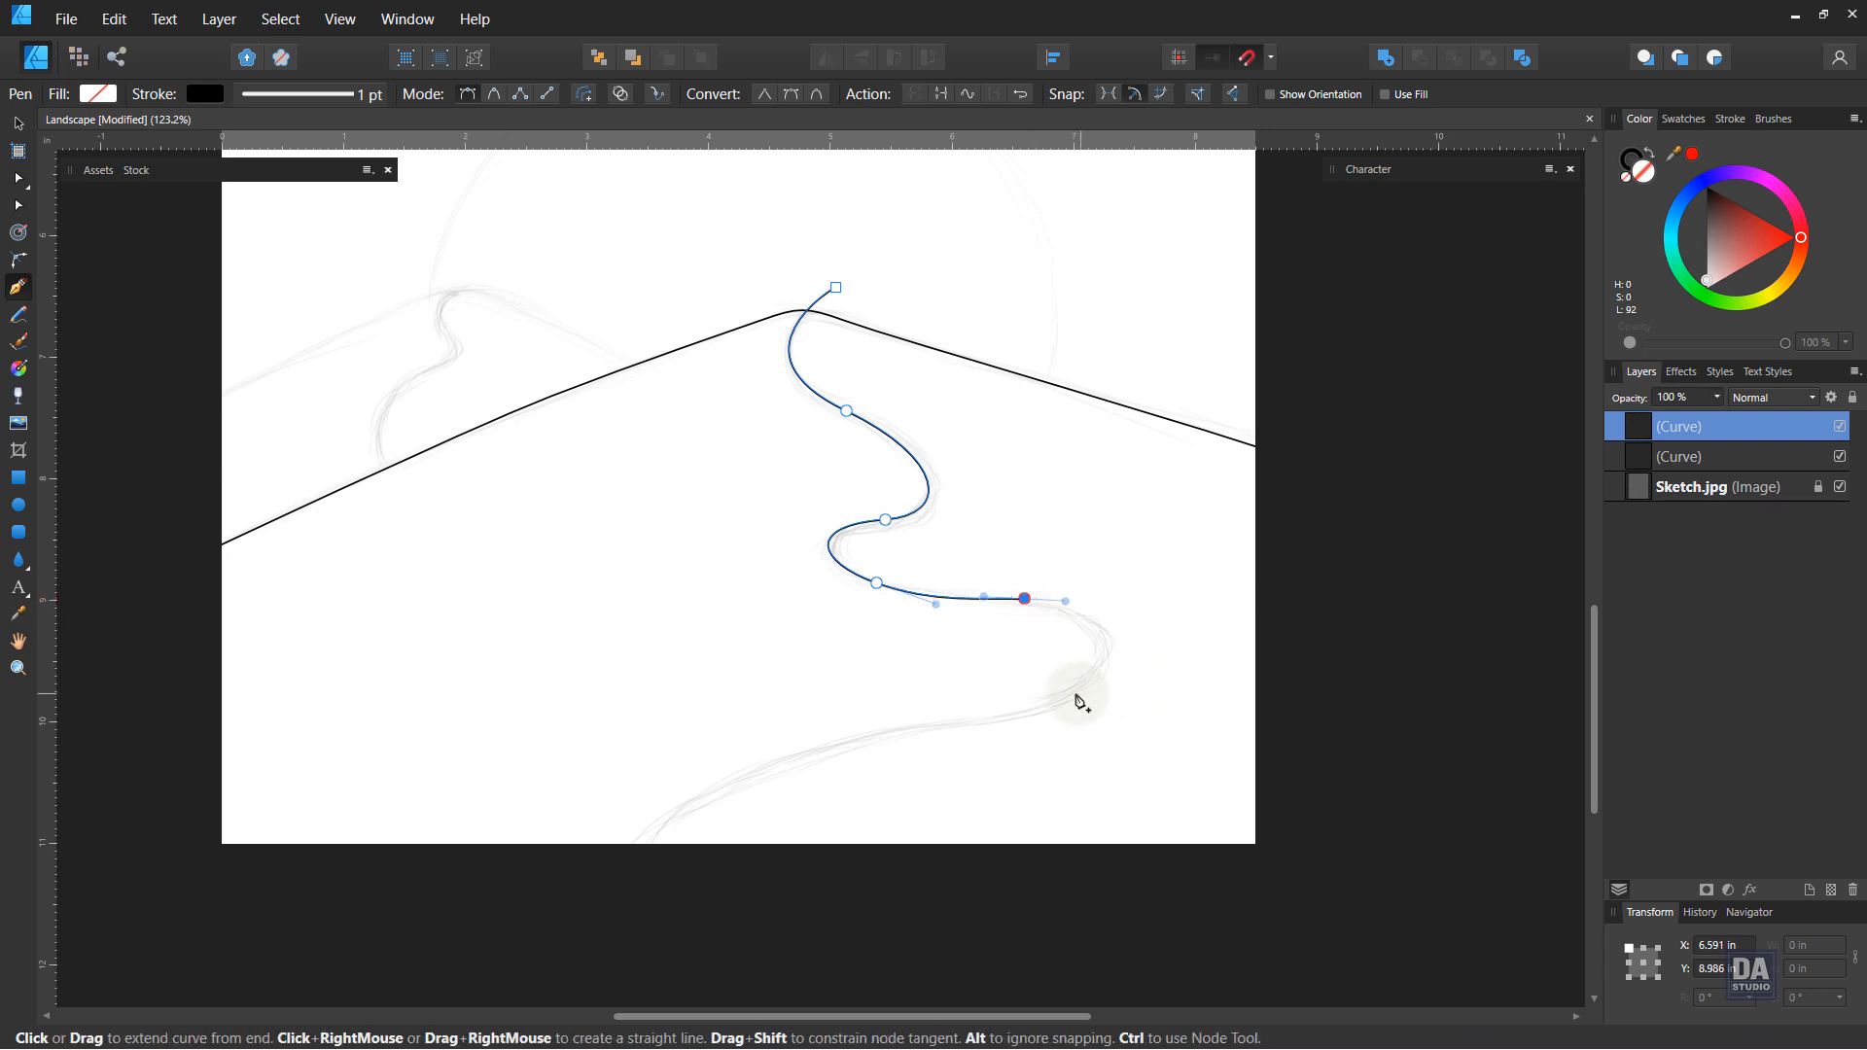
{"action": "left_click_drag", "start_coordinate": [1074, 693], "coordinate": [1011, 742]}
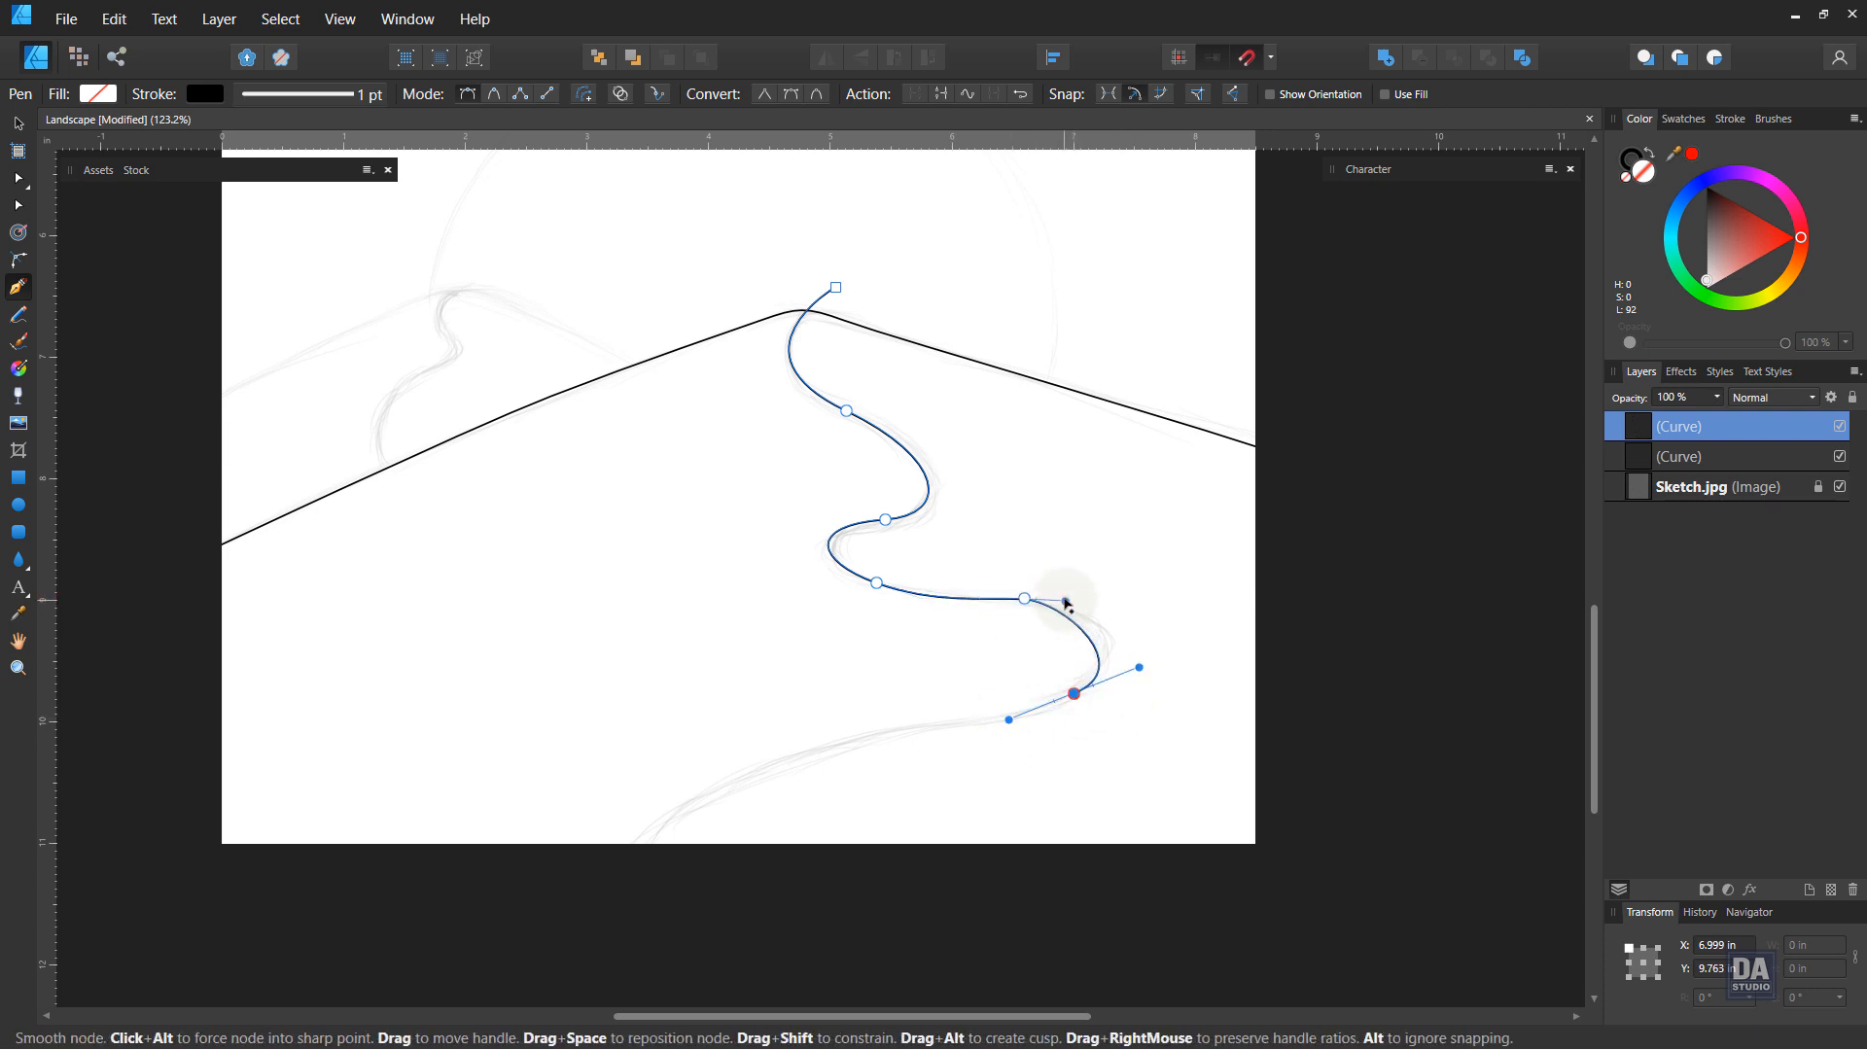
{"action": "left_click_drag", "start_coordinate": [1066, 601], "coordinate": [1114, 599]}
{"action": "left_click_drag", "start_coordinate": [1139, 667], "coordinate": [1143, 655]}
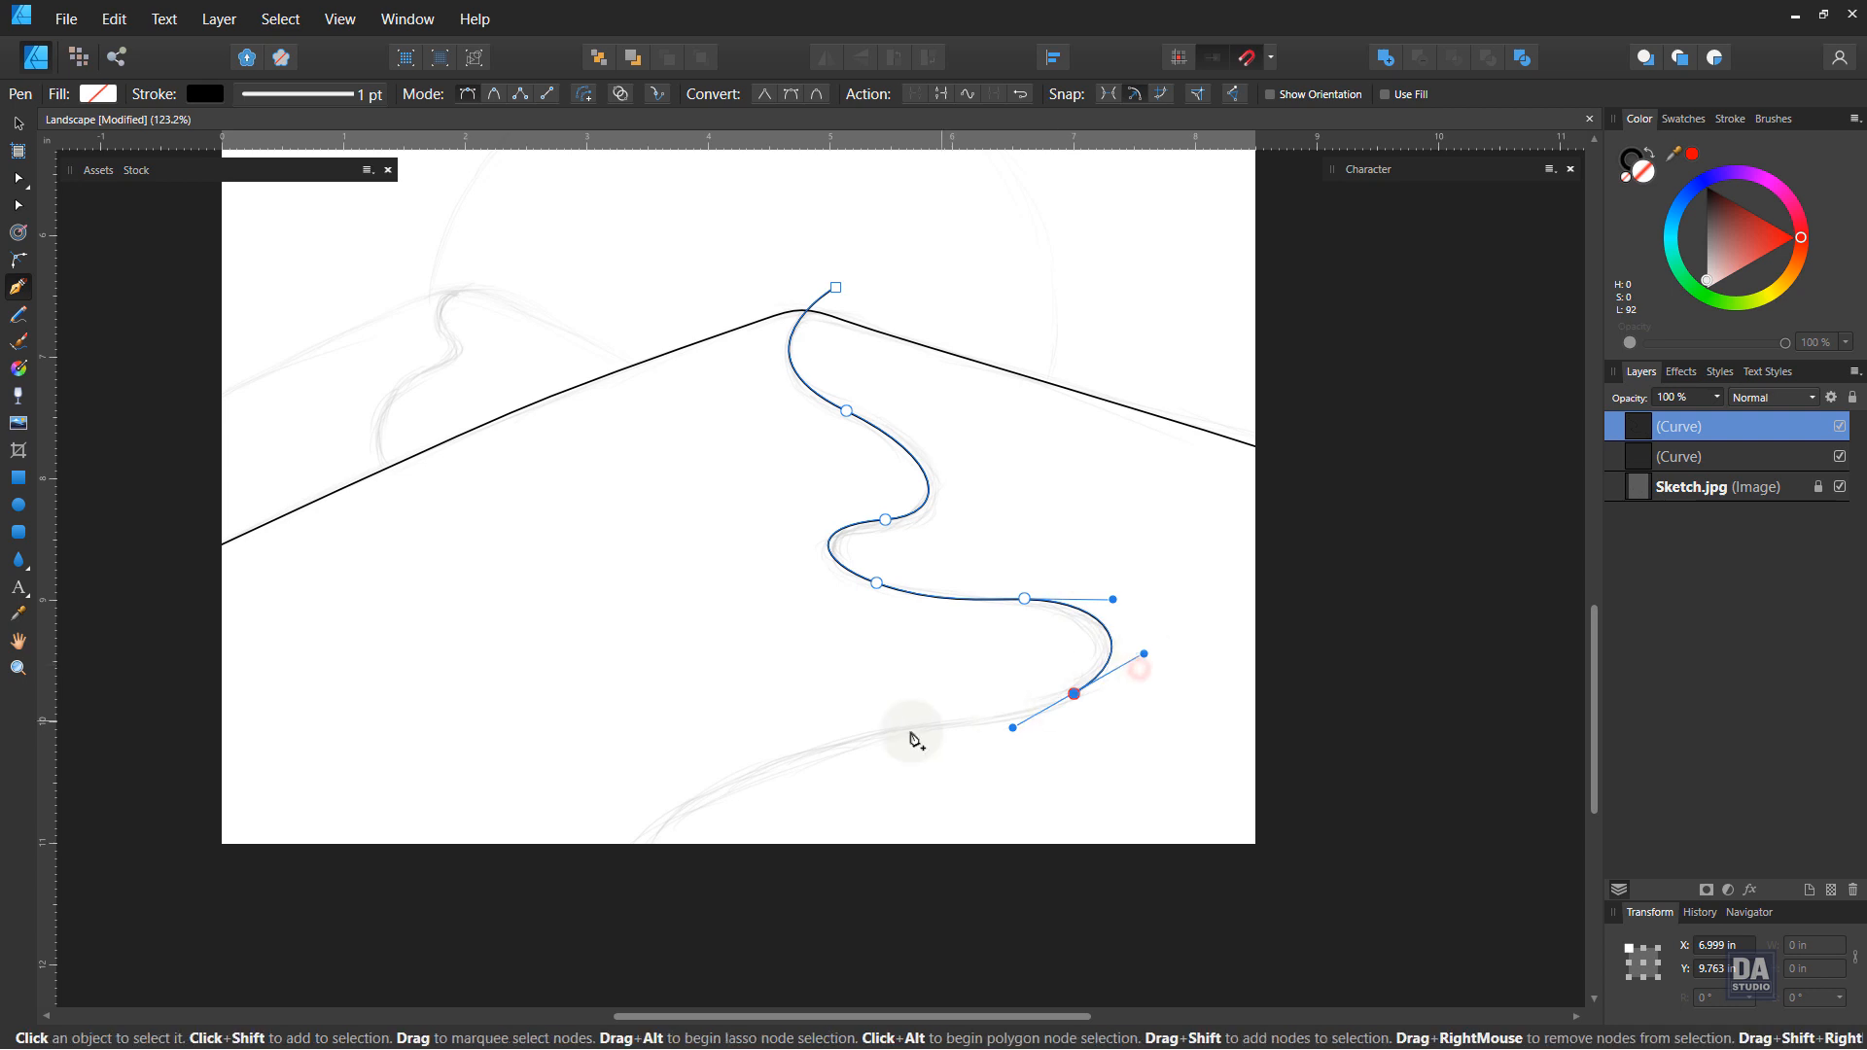
{"action": "left_click_drag", "start_coordinate": [896, 735], "coordinate": [850, 732]}
Step: Extend the ridge curve to the bottom edge of the page and refine the node below the wide bend
{"action": "scroll", "coordinate": [846, 792], "scroll_direction": "down", "scroll_amount": 3}
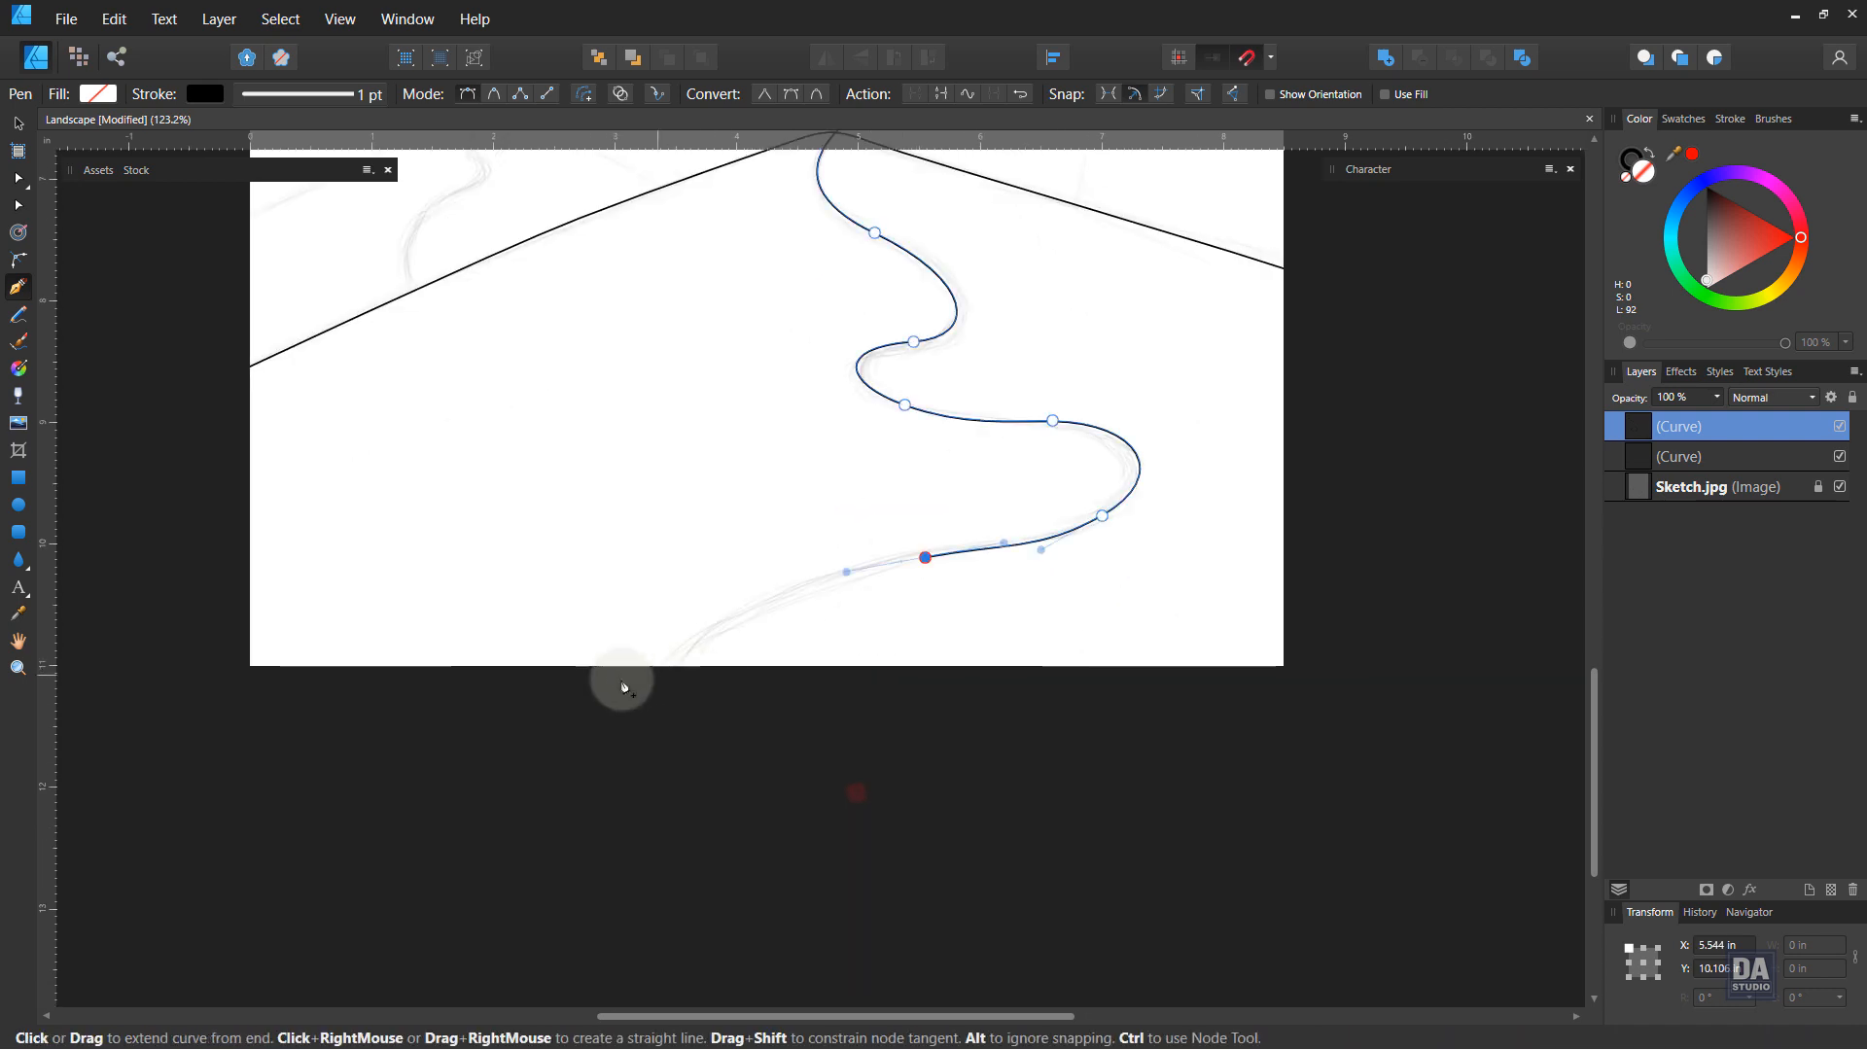
{"action": "left_click_drag", "start_coordinate": [677, 666], "coordinate": [672, 739]}
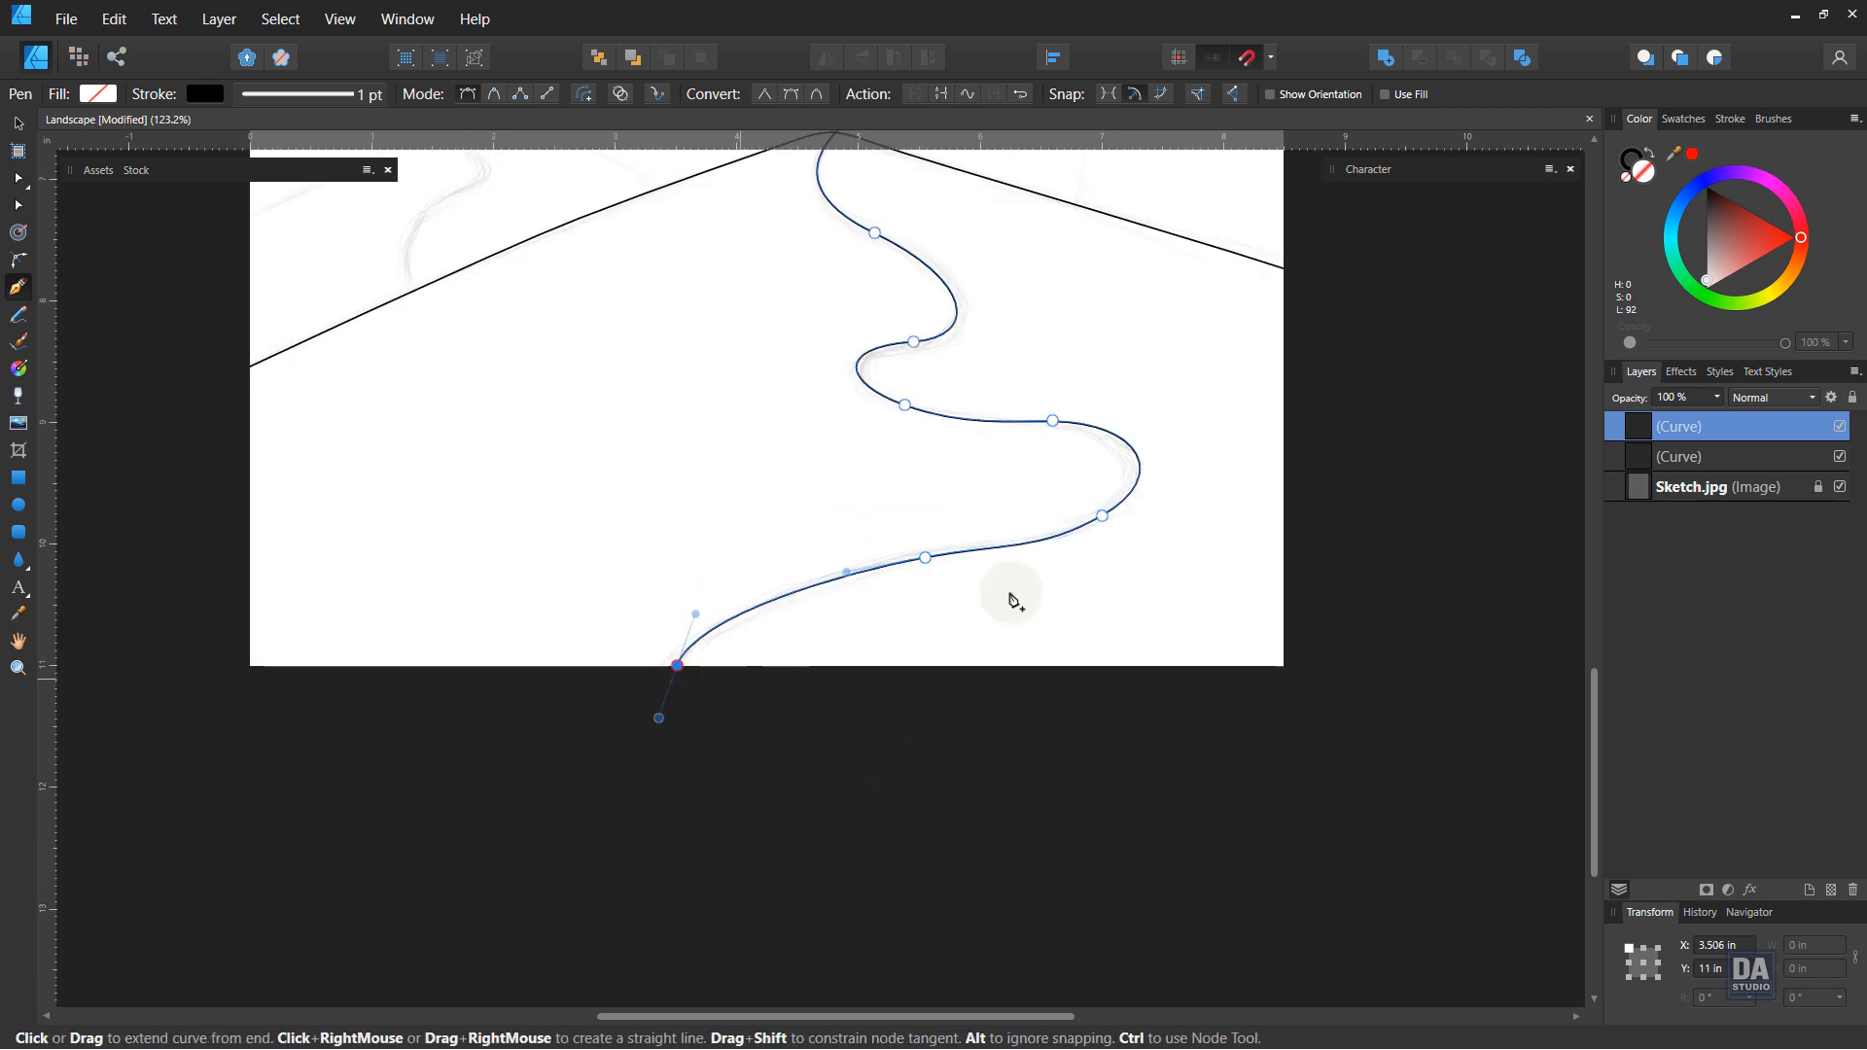
{"action": "left_click", "coordinate": [1102, 515], "text": "ctrl"}
{"action": "left_click_drag", "start_coordinate": [1105, 517], "coordinate": [1054, 533]}
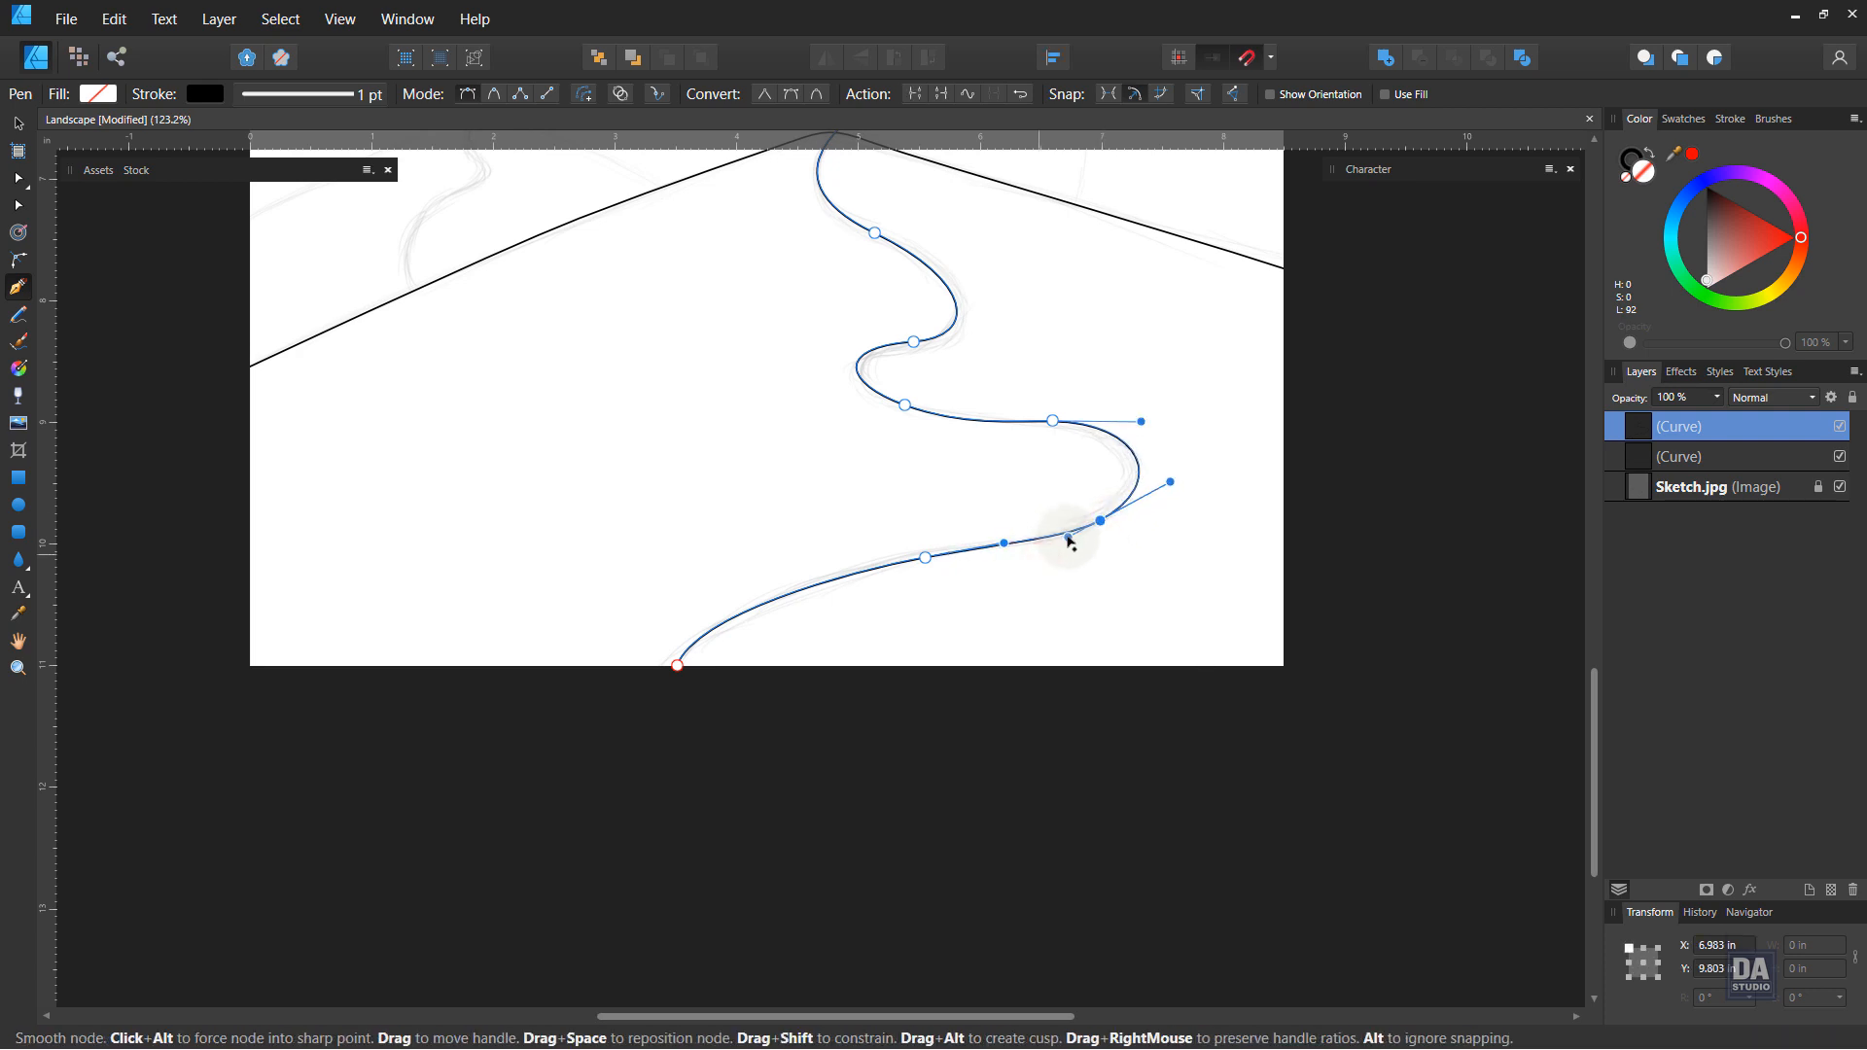
Step: Close the ridge curve into a shape with straight segments running outside the page's bottom and right edges back to the start node
{"action": "left_click", "coordinate": [678, 665], "text": "ctrl"}
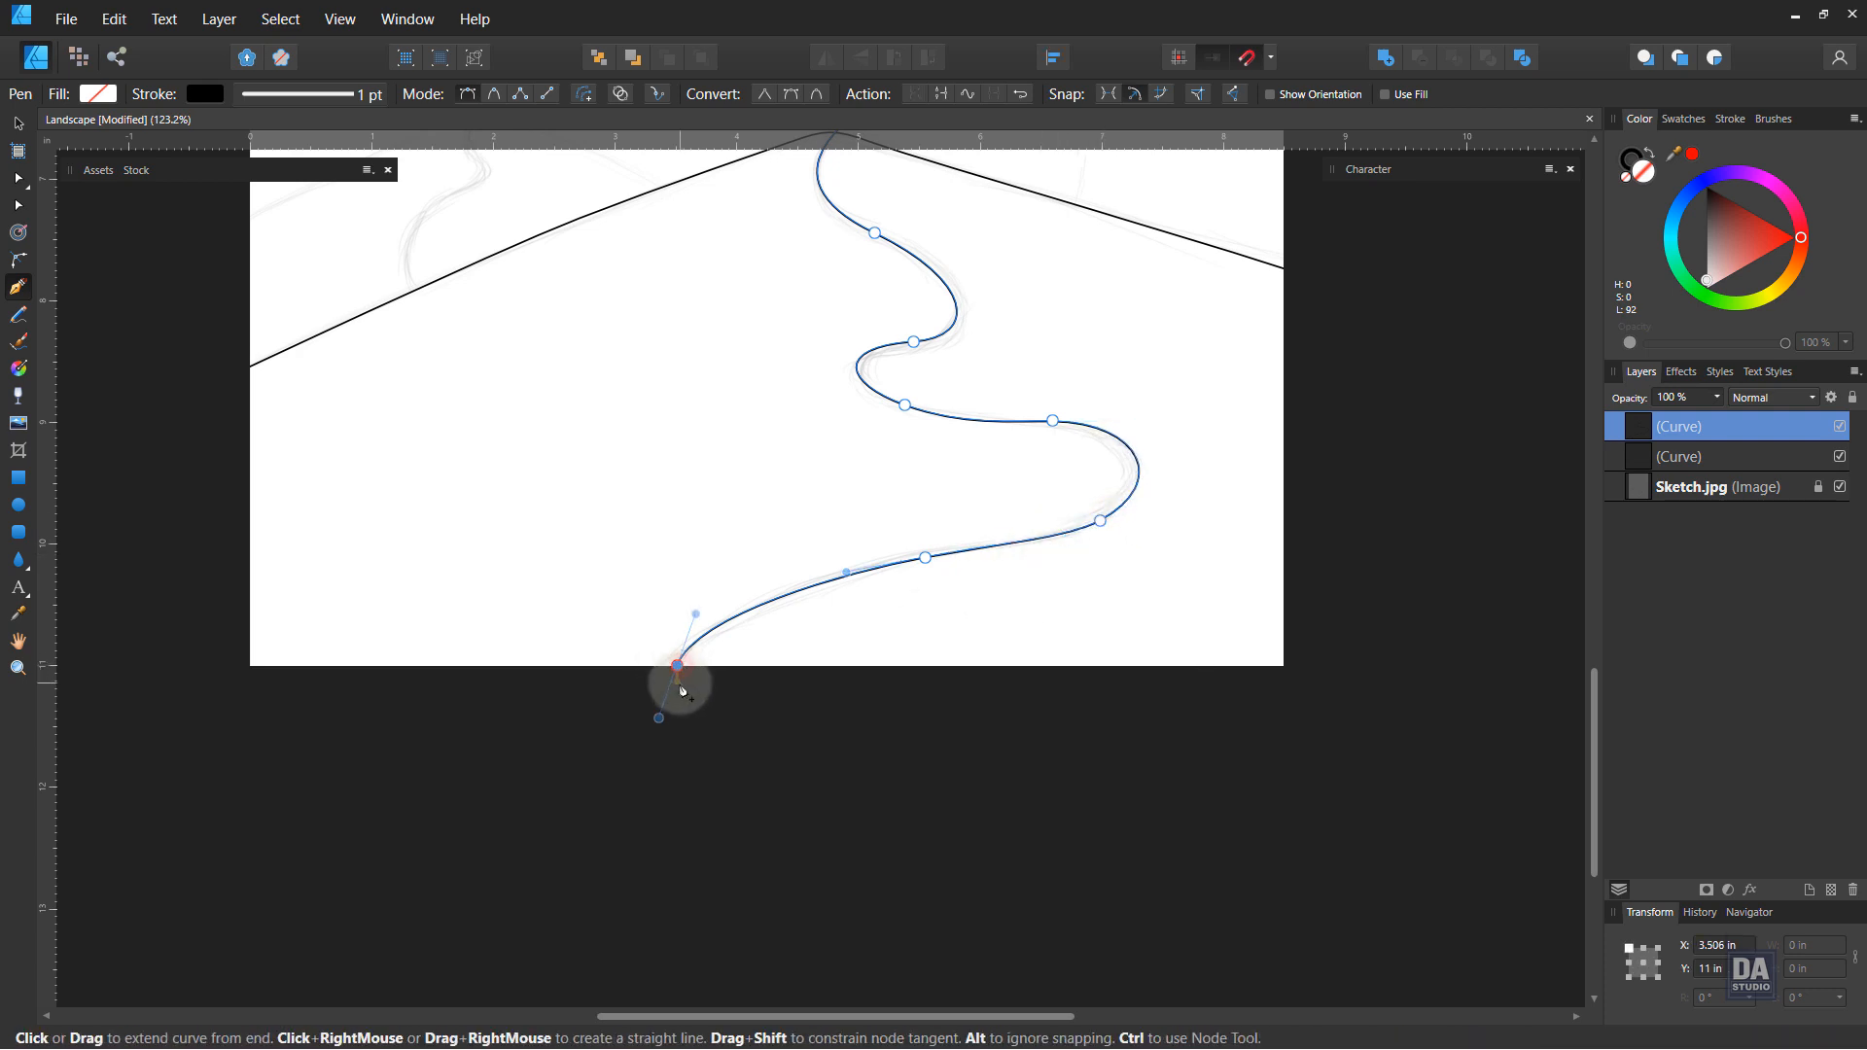
{"action": "left_click_drag", "start_coordinate": [1349, 452], "coordinate": [1288, 681]}
{"action": "left_click", "coordinate": [1250, 412]}
{"action": "left_click", "coordinate": [801, 335]}
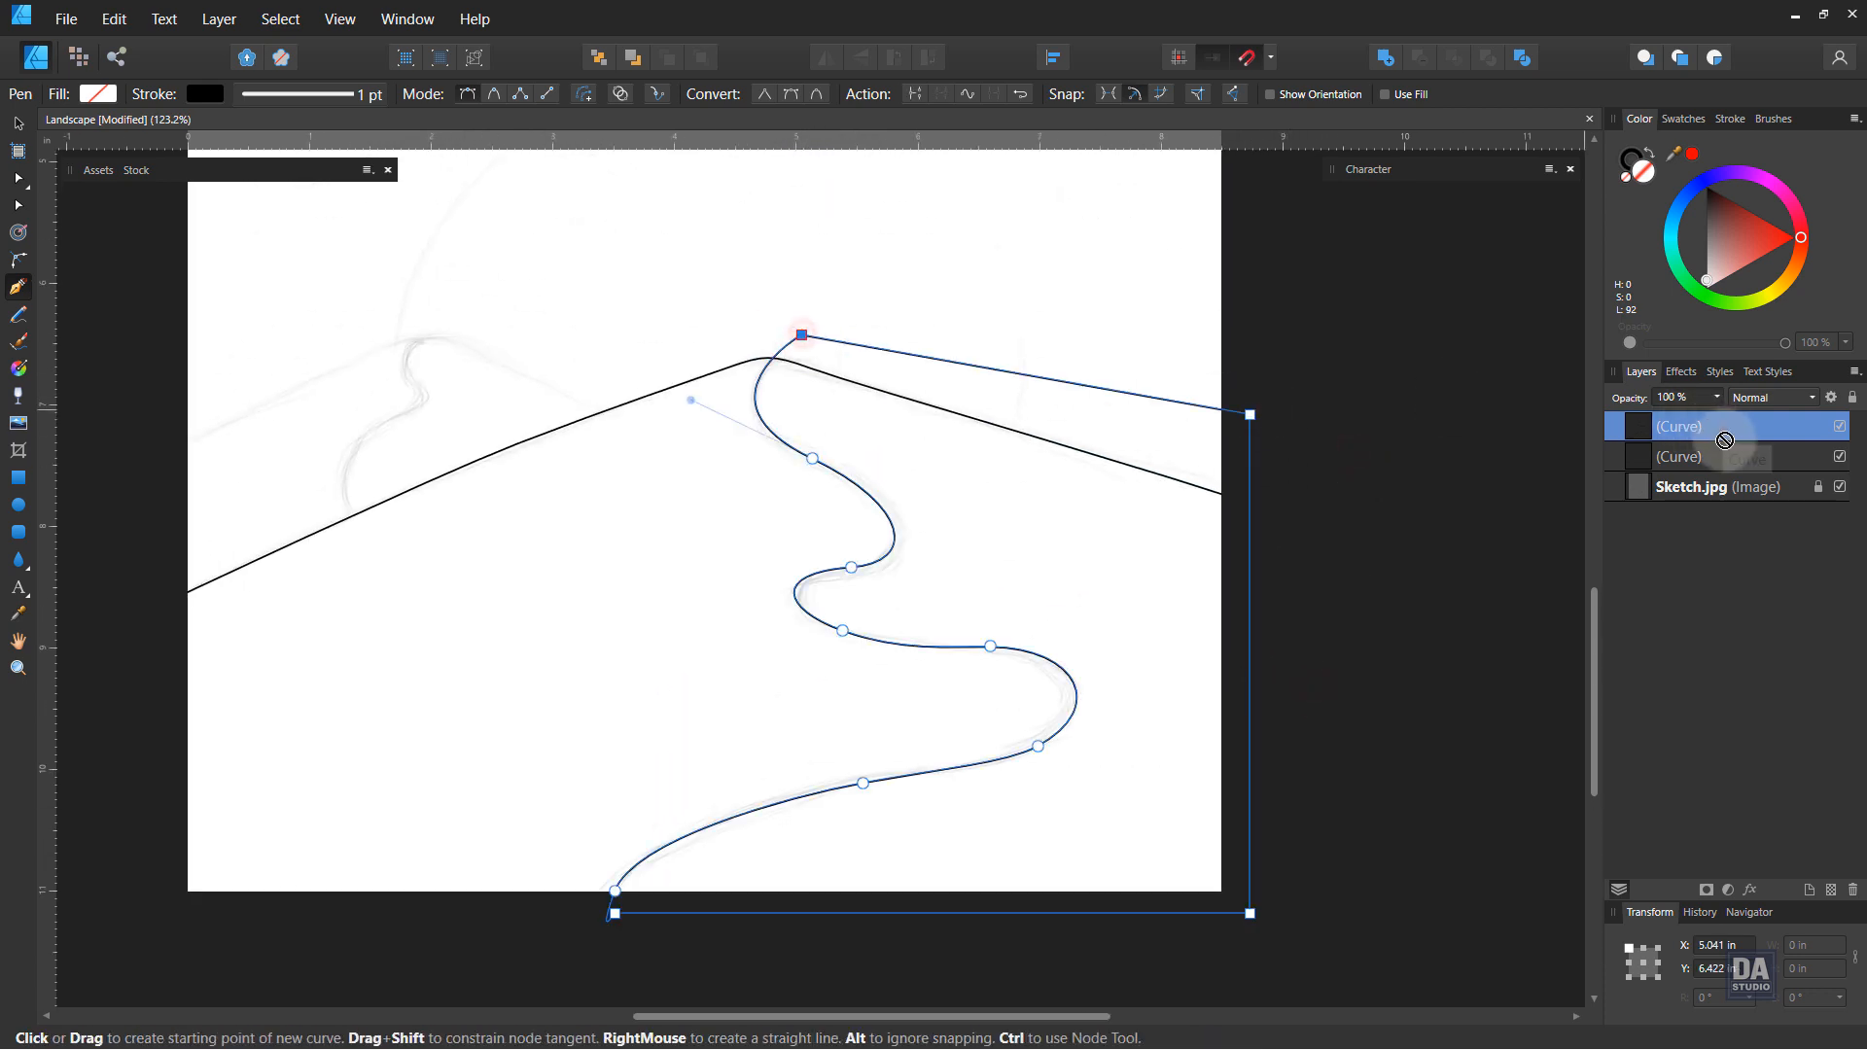
Step: Clip the closed ridge shape inside the large mountain curve and give it a grey fill of lightness 56 without a stroke
{"action": "left_click_drag", "start_coordinate": [1724, 440], "coordinate": [1724, 453]}
{"action": "left_click", "coordinate": [1699, 245]}
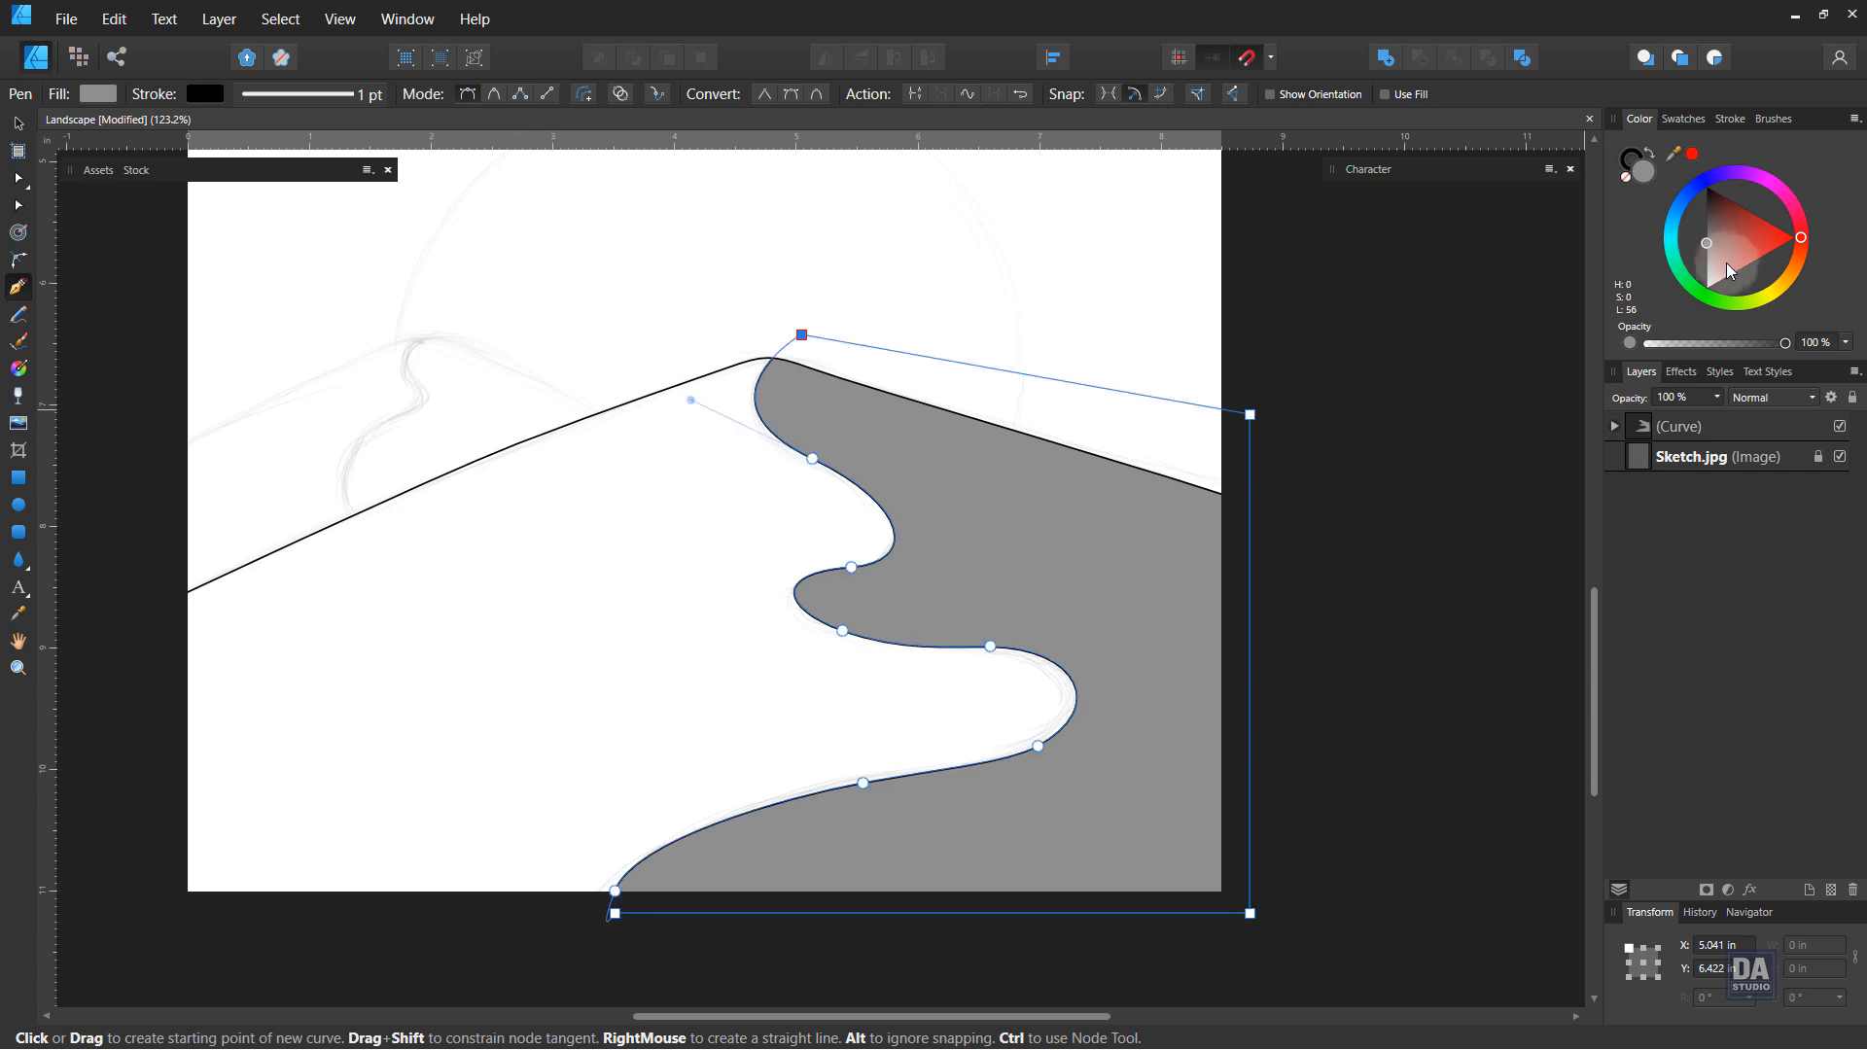
{"action": "left_click", "coordinate": [1629, 156]}
{"action": "left_click", "coordinate": [1626, 177]}
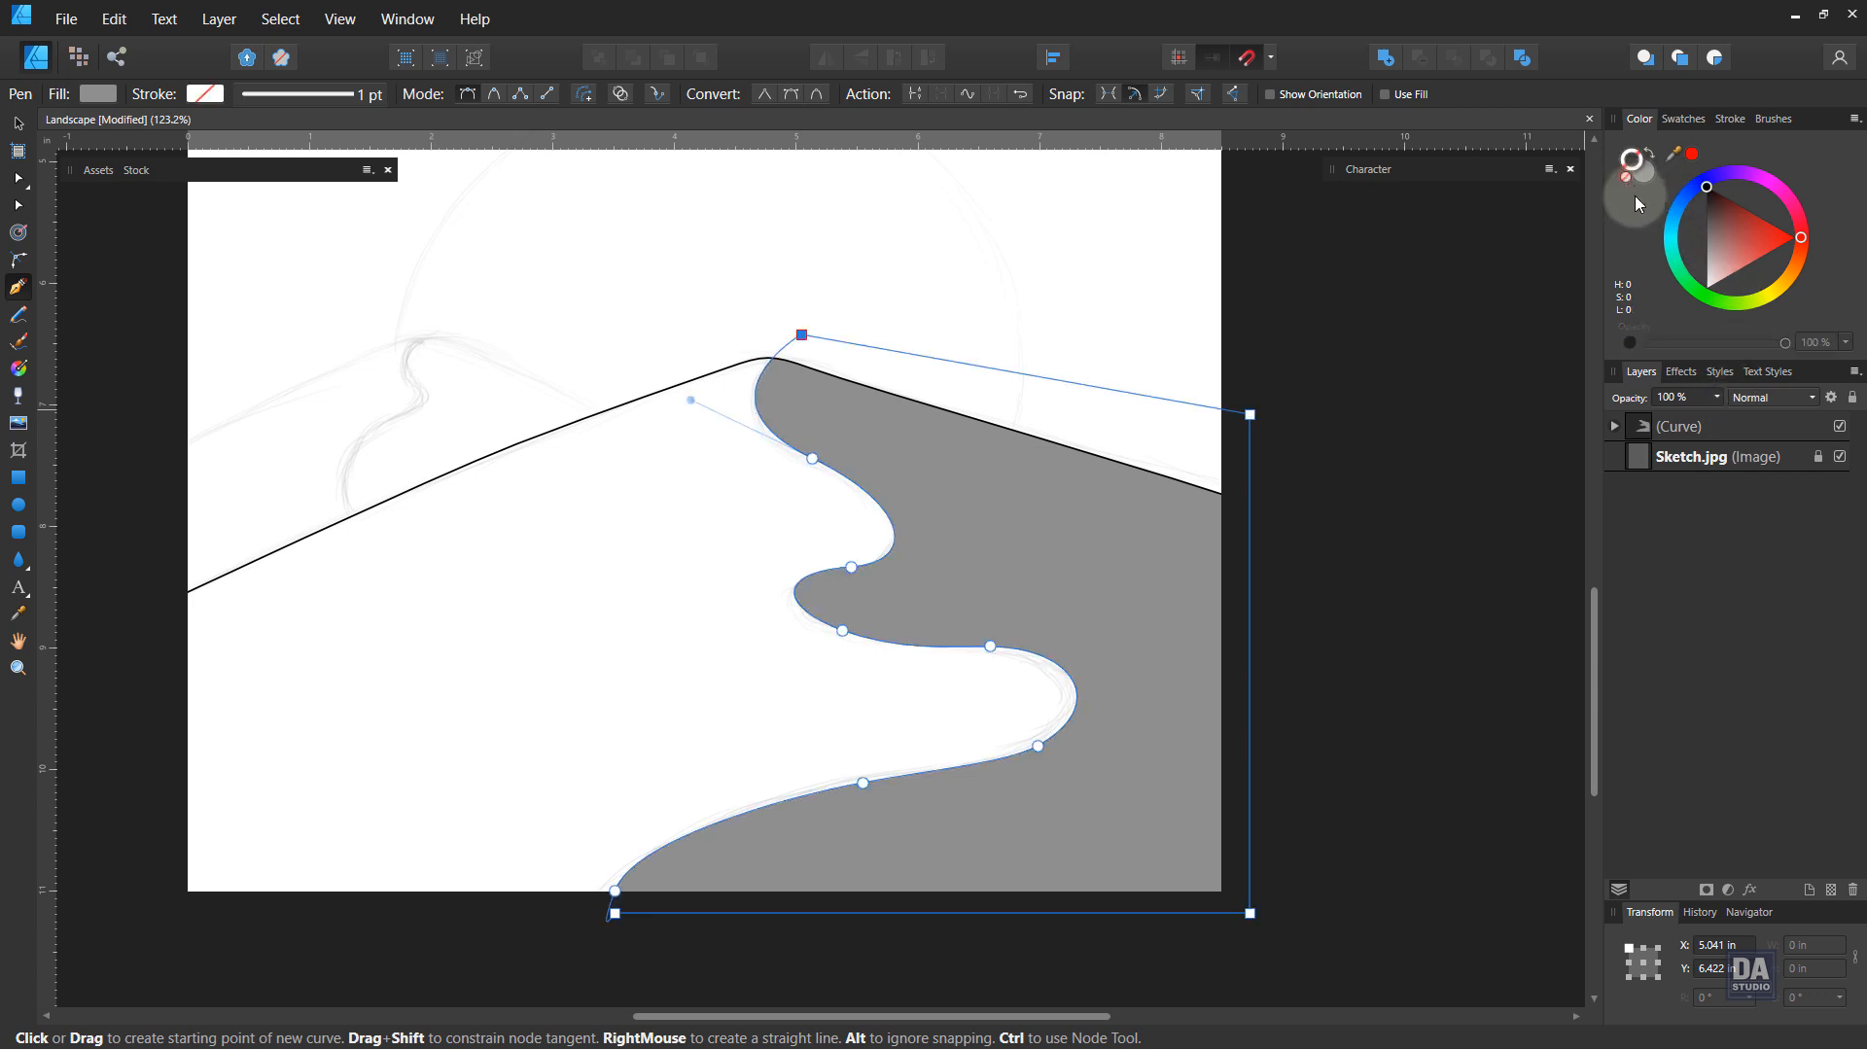
Step: Fill the large mountain with a dark grey of lightness 37, leave it without a stroke, and deselect it
{"action": "left_click", "coordinate": [1689, 426]}
{"action": "left_click", "coordinate": [1707, 225]}
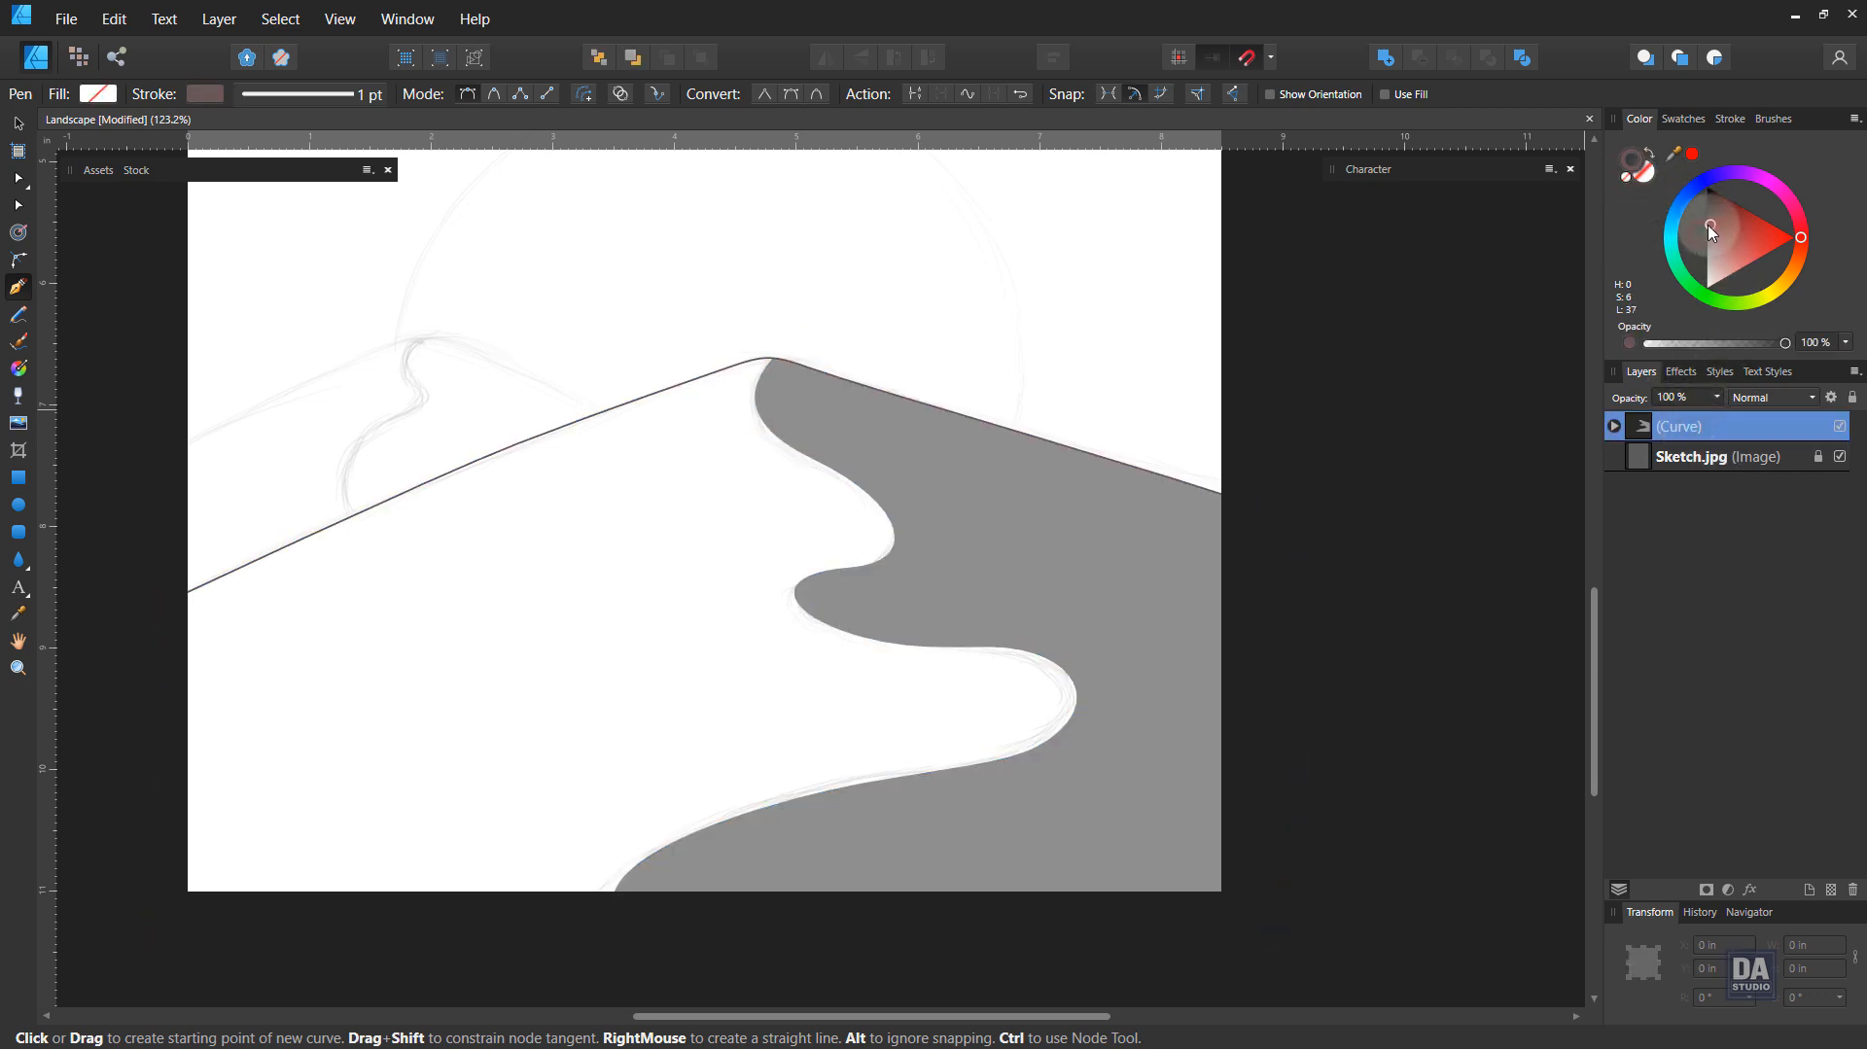
{"action": "left_click", "coordinate": [1649, 152]}
{"action": "left_click", "coordinate": [1416, 388], "text": "ctrl"}
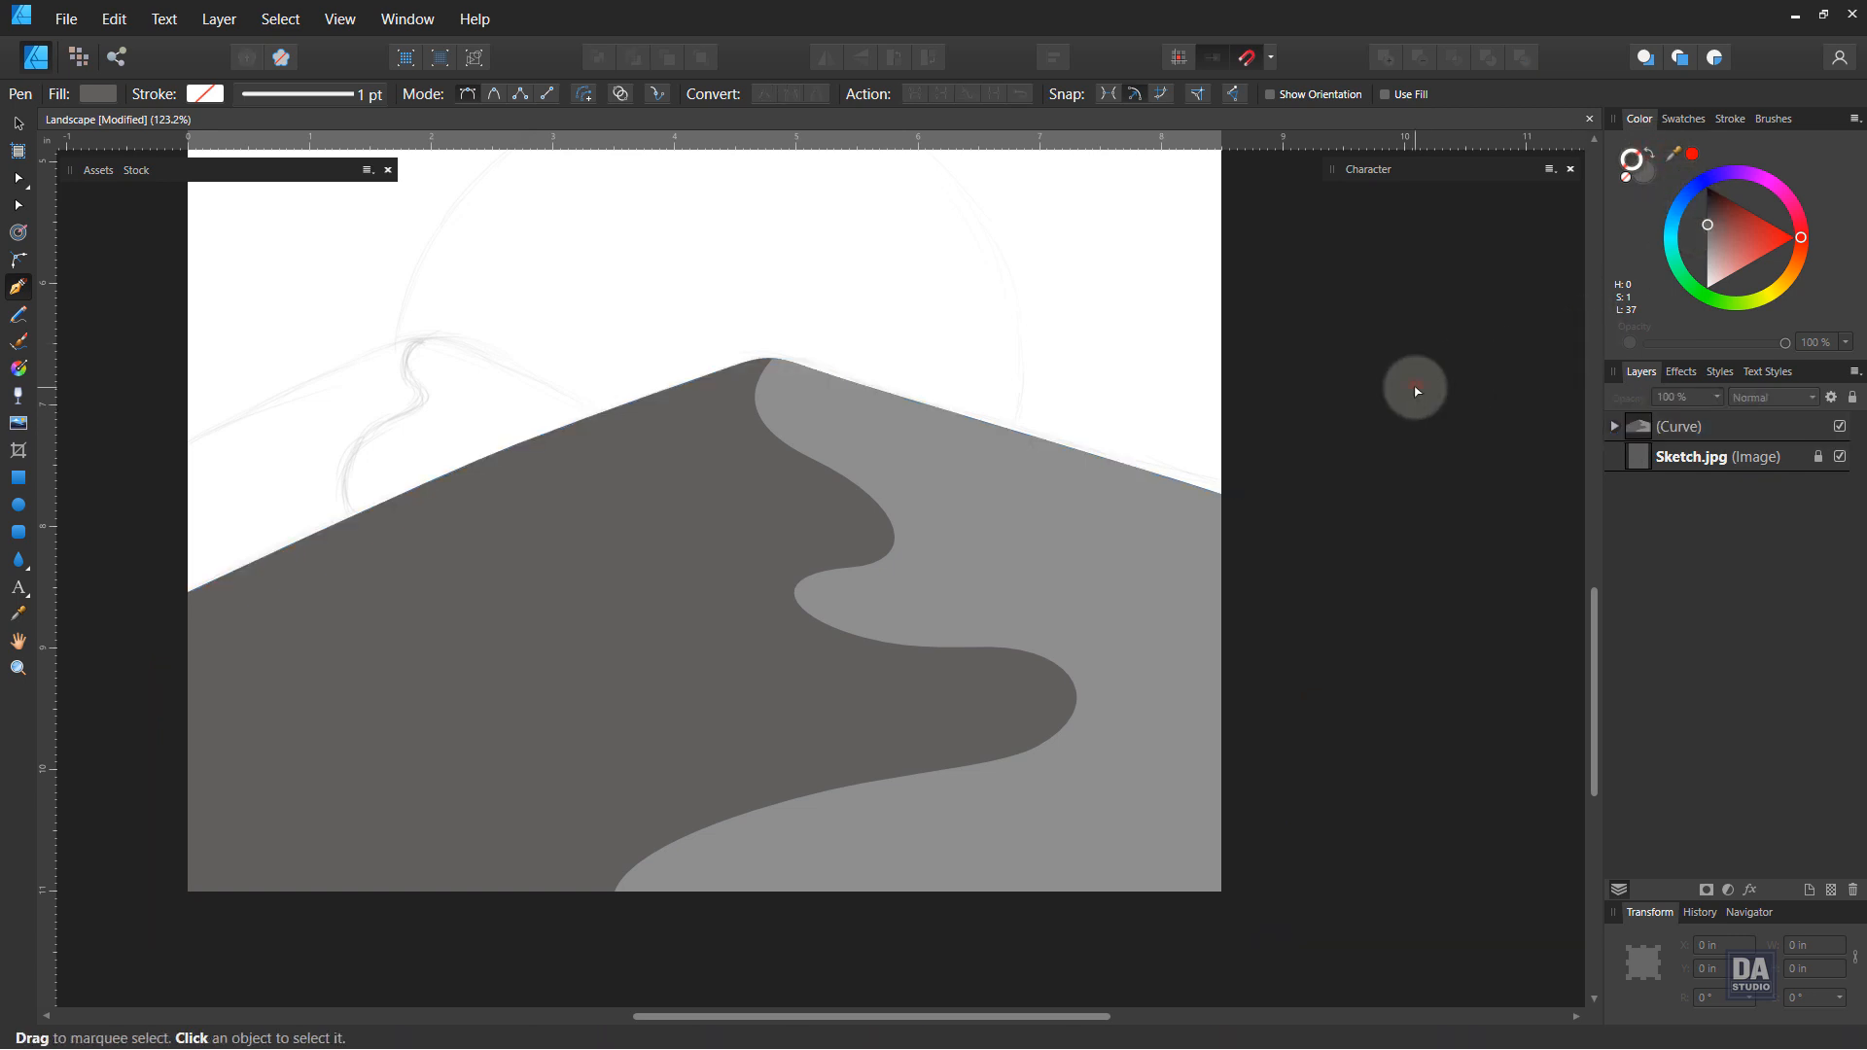
Step: Trace the smaller back mountain as a closed Pen shape with its base behind the large mountain, and give it a dark grey stroke of lightness 29
{"action": "left_click_drag", "start_coordinate": [349, 450], "coordinate": [653, 458]}
{"action": "left_click_drag", "start_coordinate": [572, 407], "coordinate": [758, 470]}
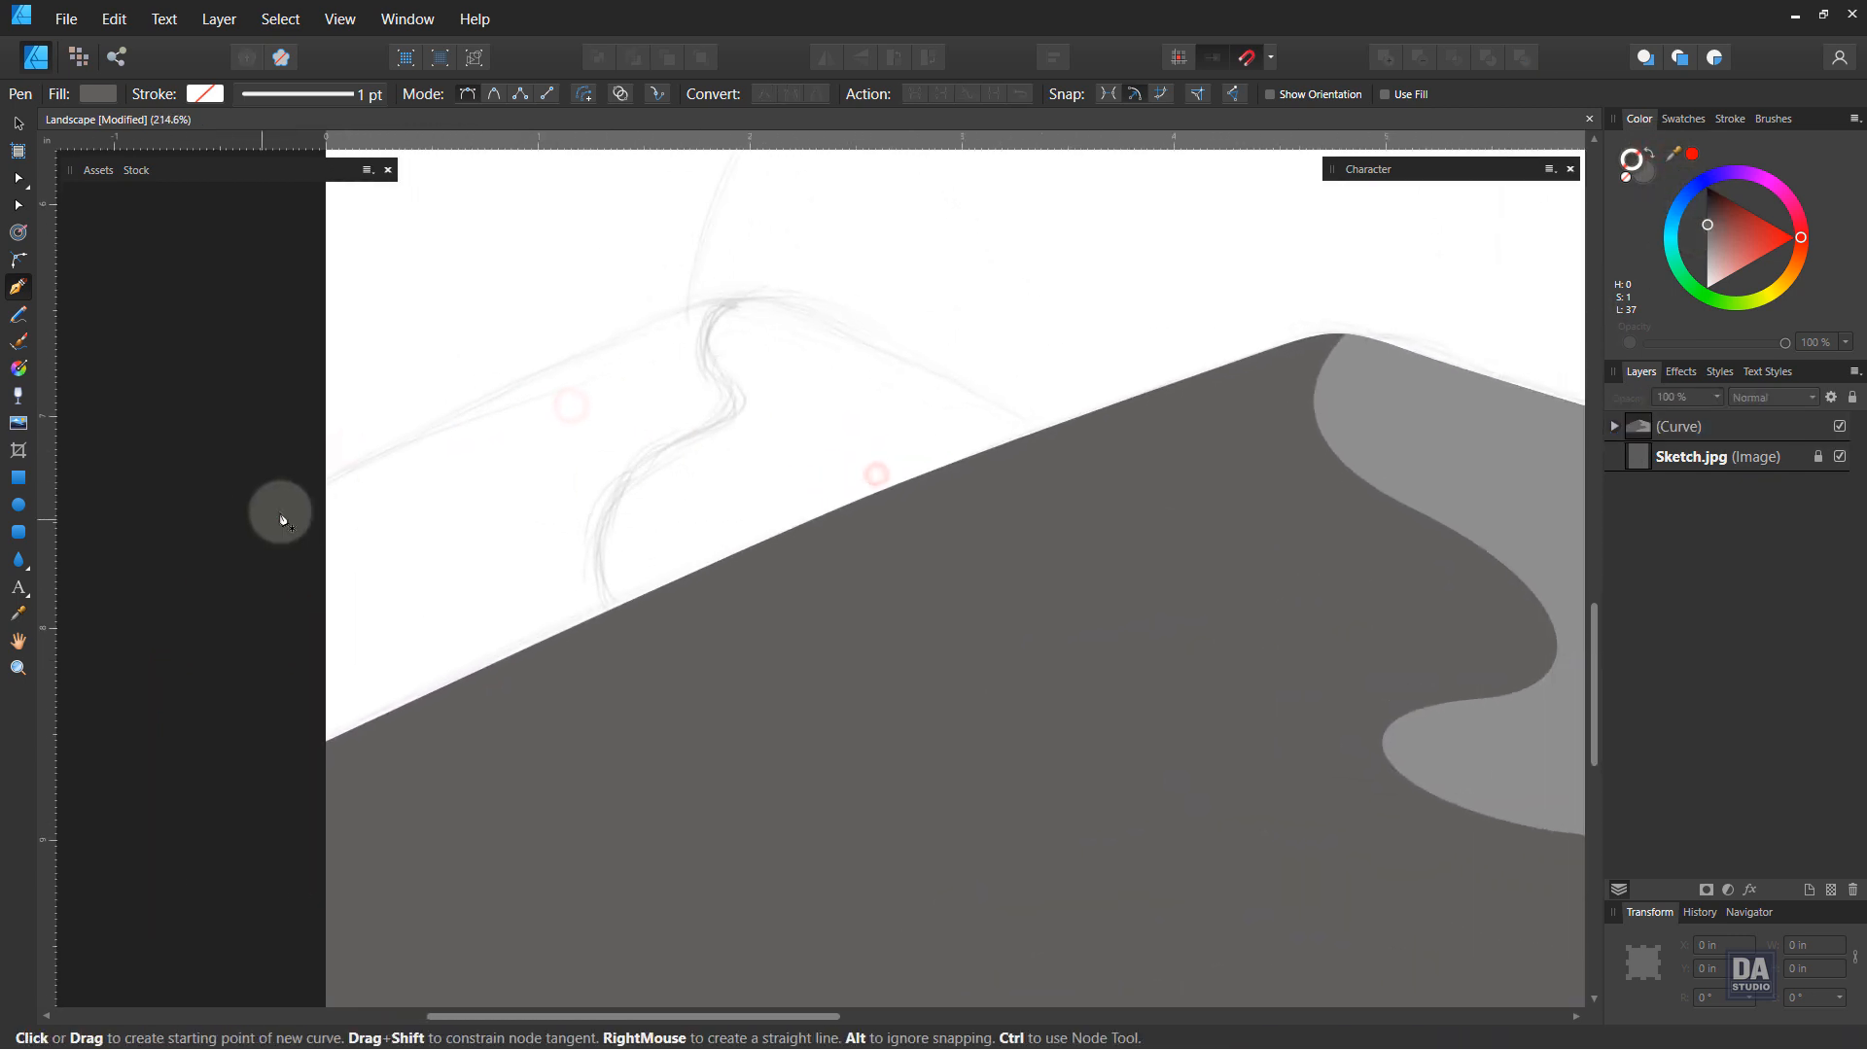
{"action": "left_click_drag", "start_coordinate": [599, 345], "coordinate": [677, 310]}
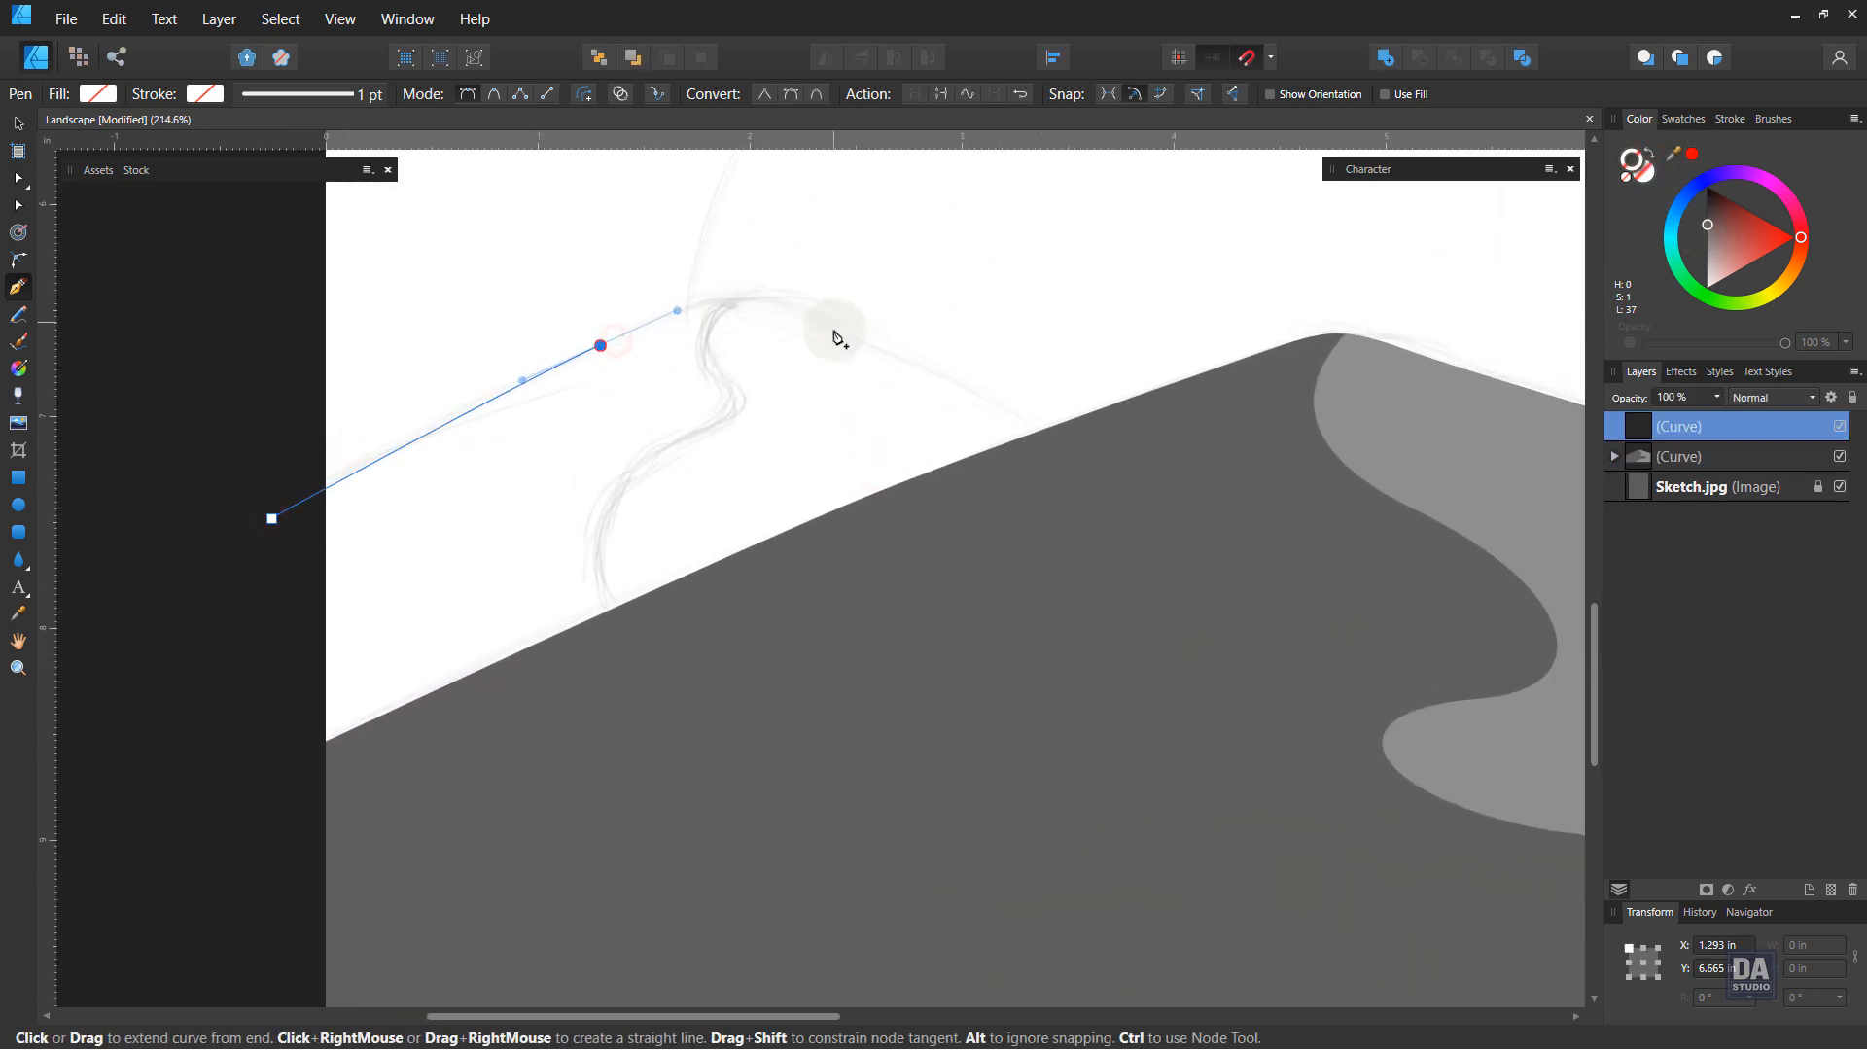
{"action": "left_click_drag", "start_coordinate": [858, 334], "coordinate": [912, 375]}
{"action": "left_click_drag", "start_coordinate": [1080, 473], "coordinate": [1117, 508]}
{"action": "left_click", "coordinate": [1081, 475]}
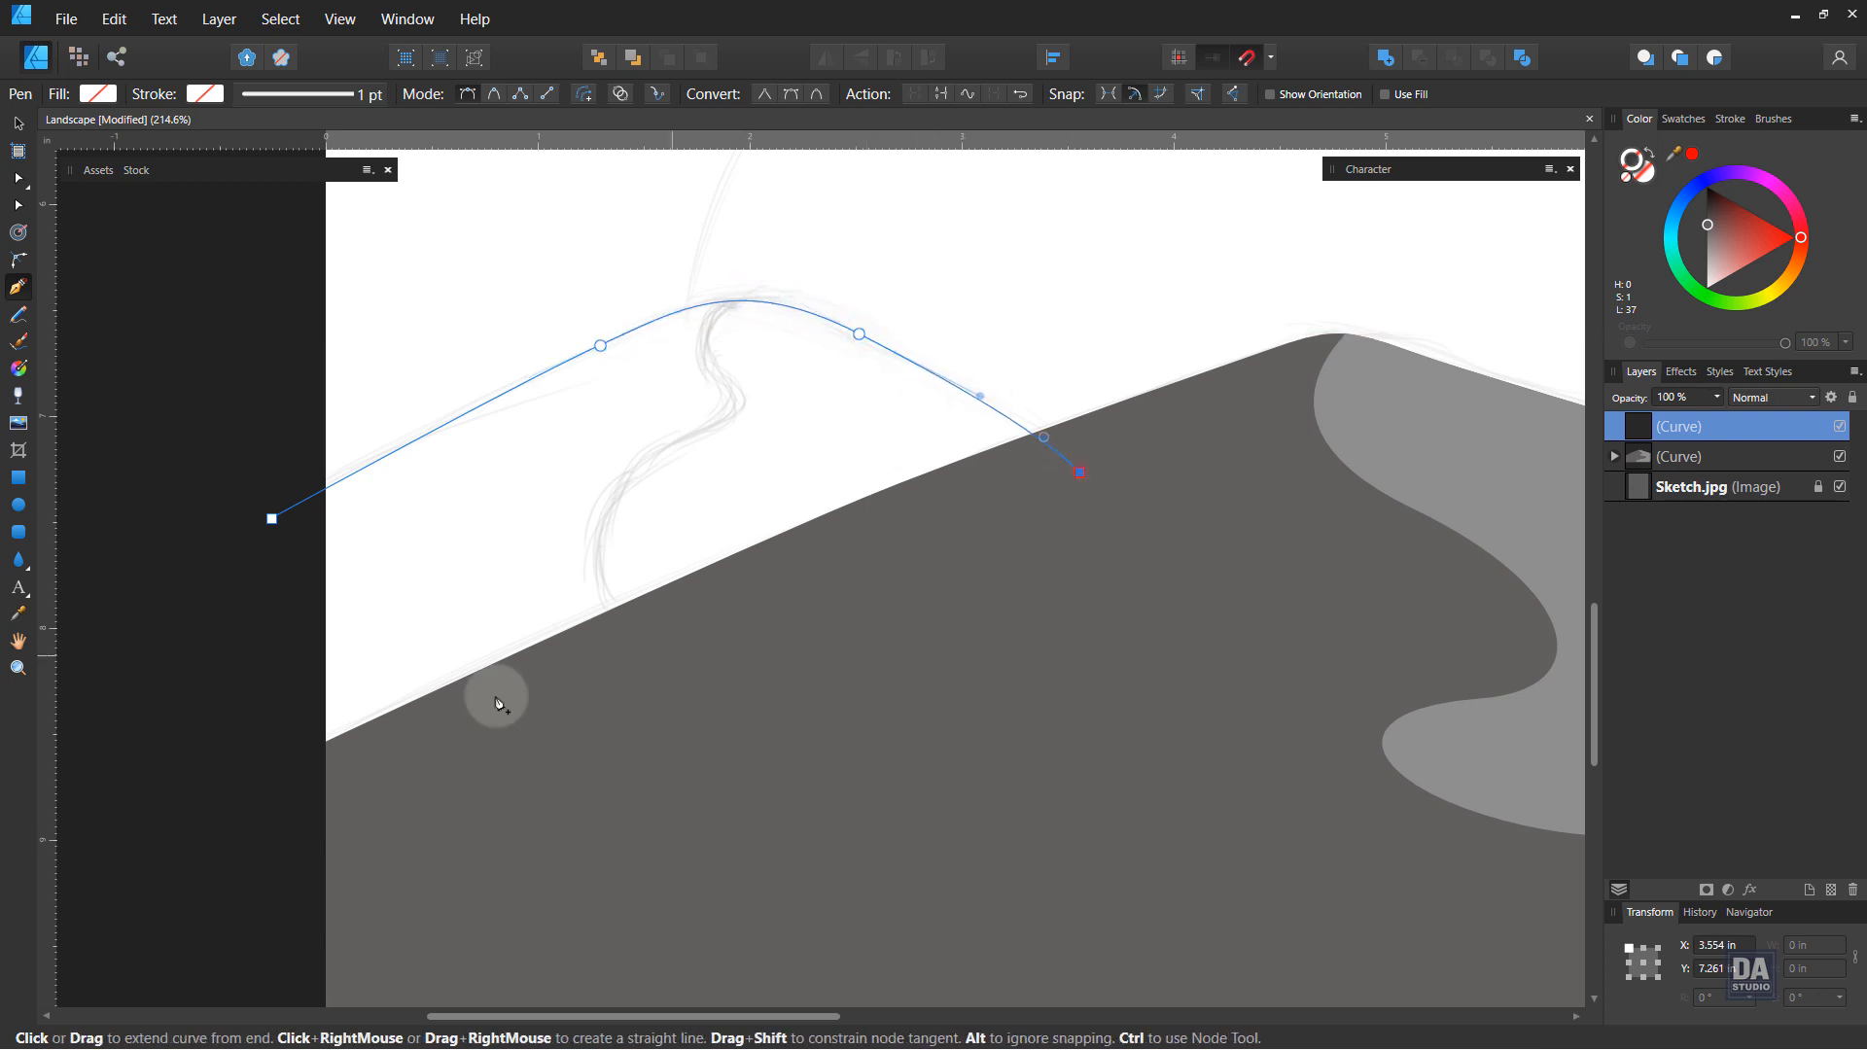
{"action": "left_click", "coordinate": [307, 805]}
{"action": "left_click", "coordinate": [272, 519]}
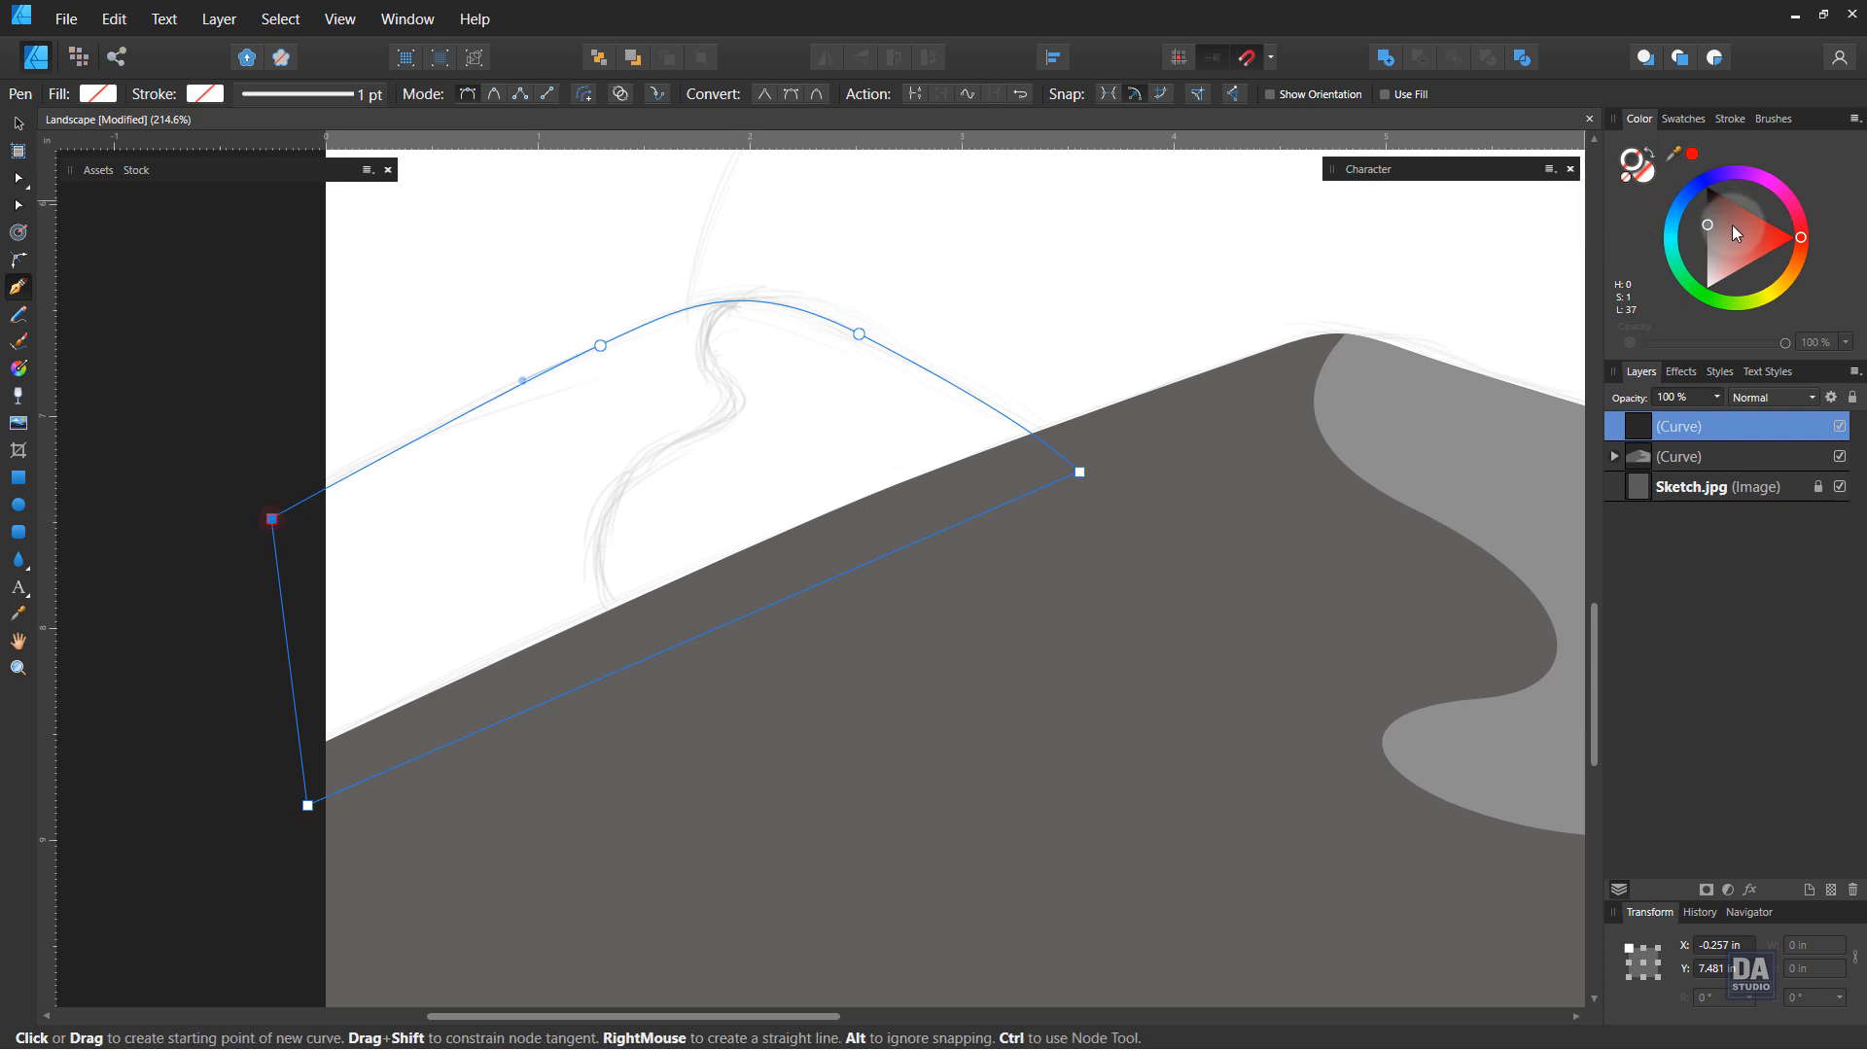
{"action": "left_click", "coordinate": [1696, 216]}
{"action": "left_click", "coordinate": [986, 305], "text": "ctrl"}
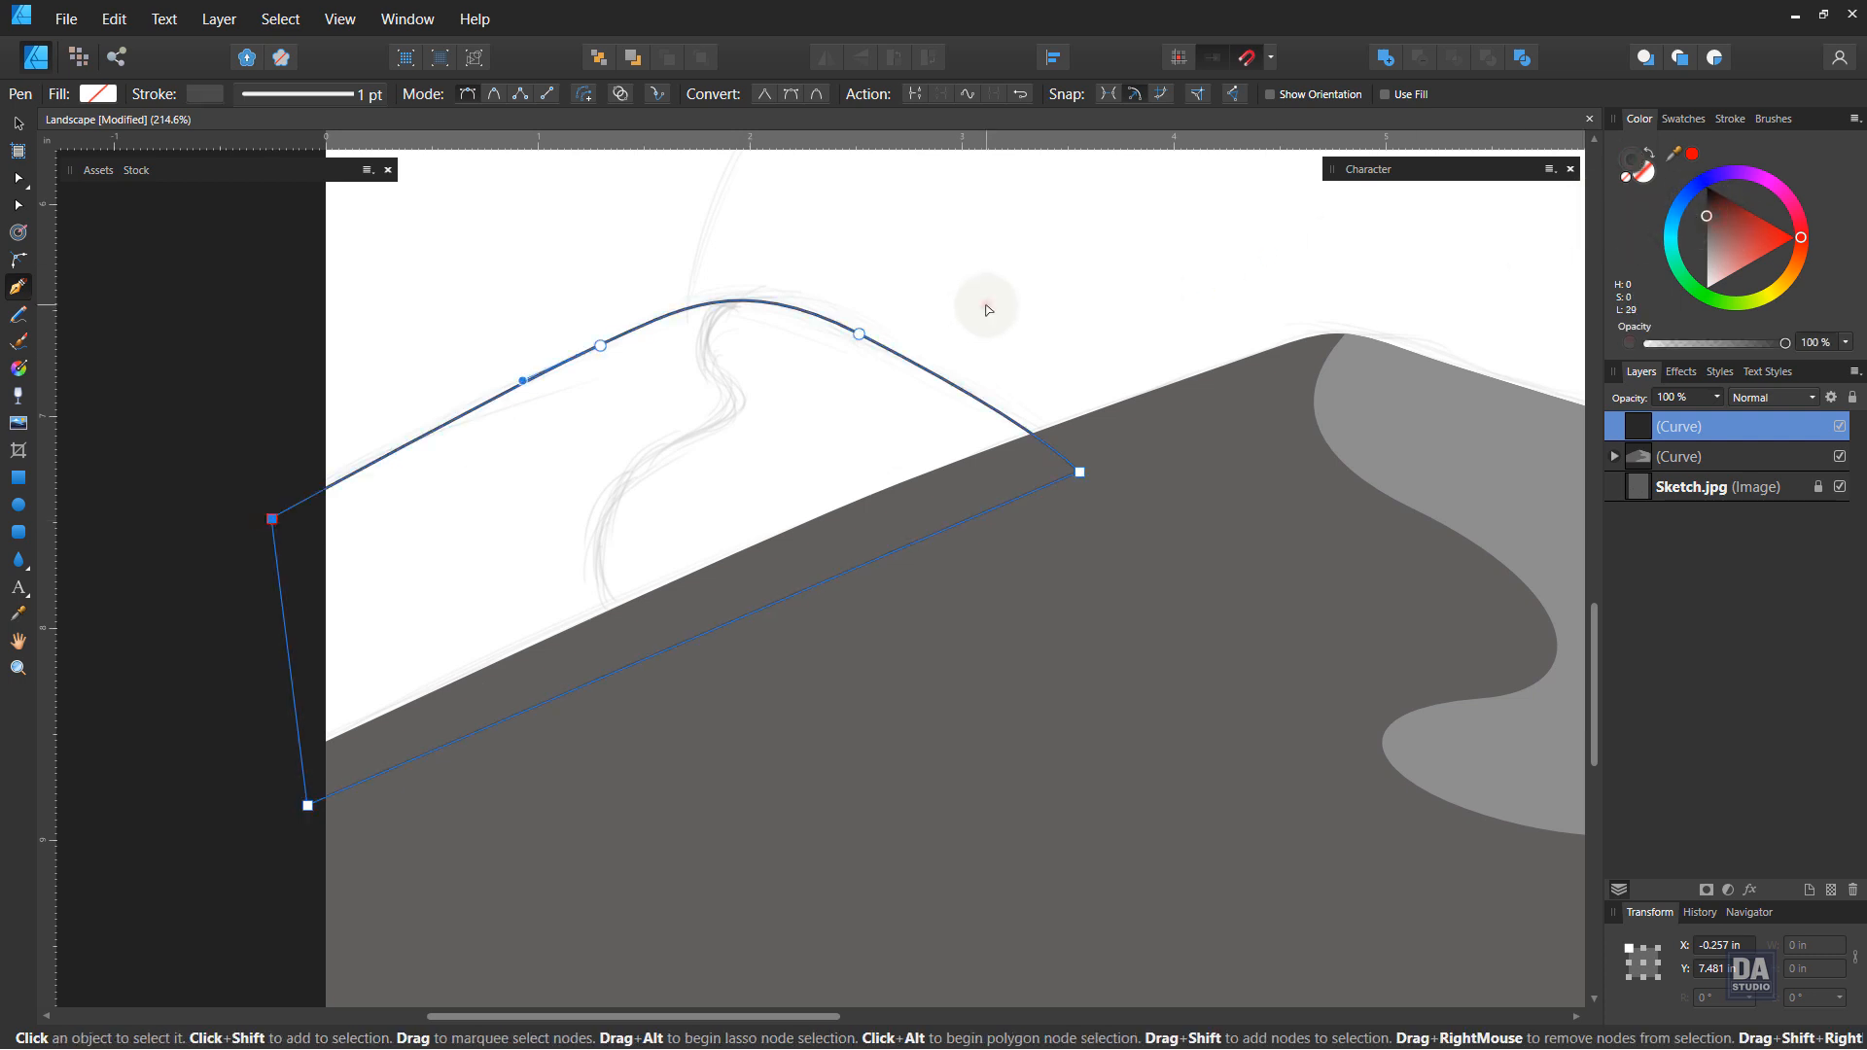
Step: Trace the back mountain's winding ridge from above its peak down into the large mountain, adjusting the handles to match the sketch
{"action": "left_click", "coordinate": [778, 286]}
{"action": "left_click_drag", "start_coordinate": [720, 374], "coordinate": [763, 423]}
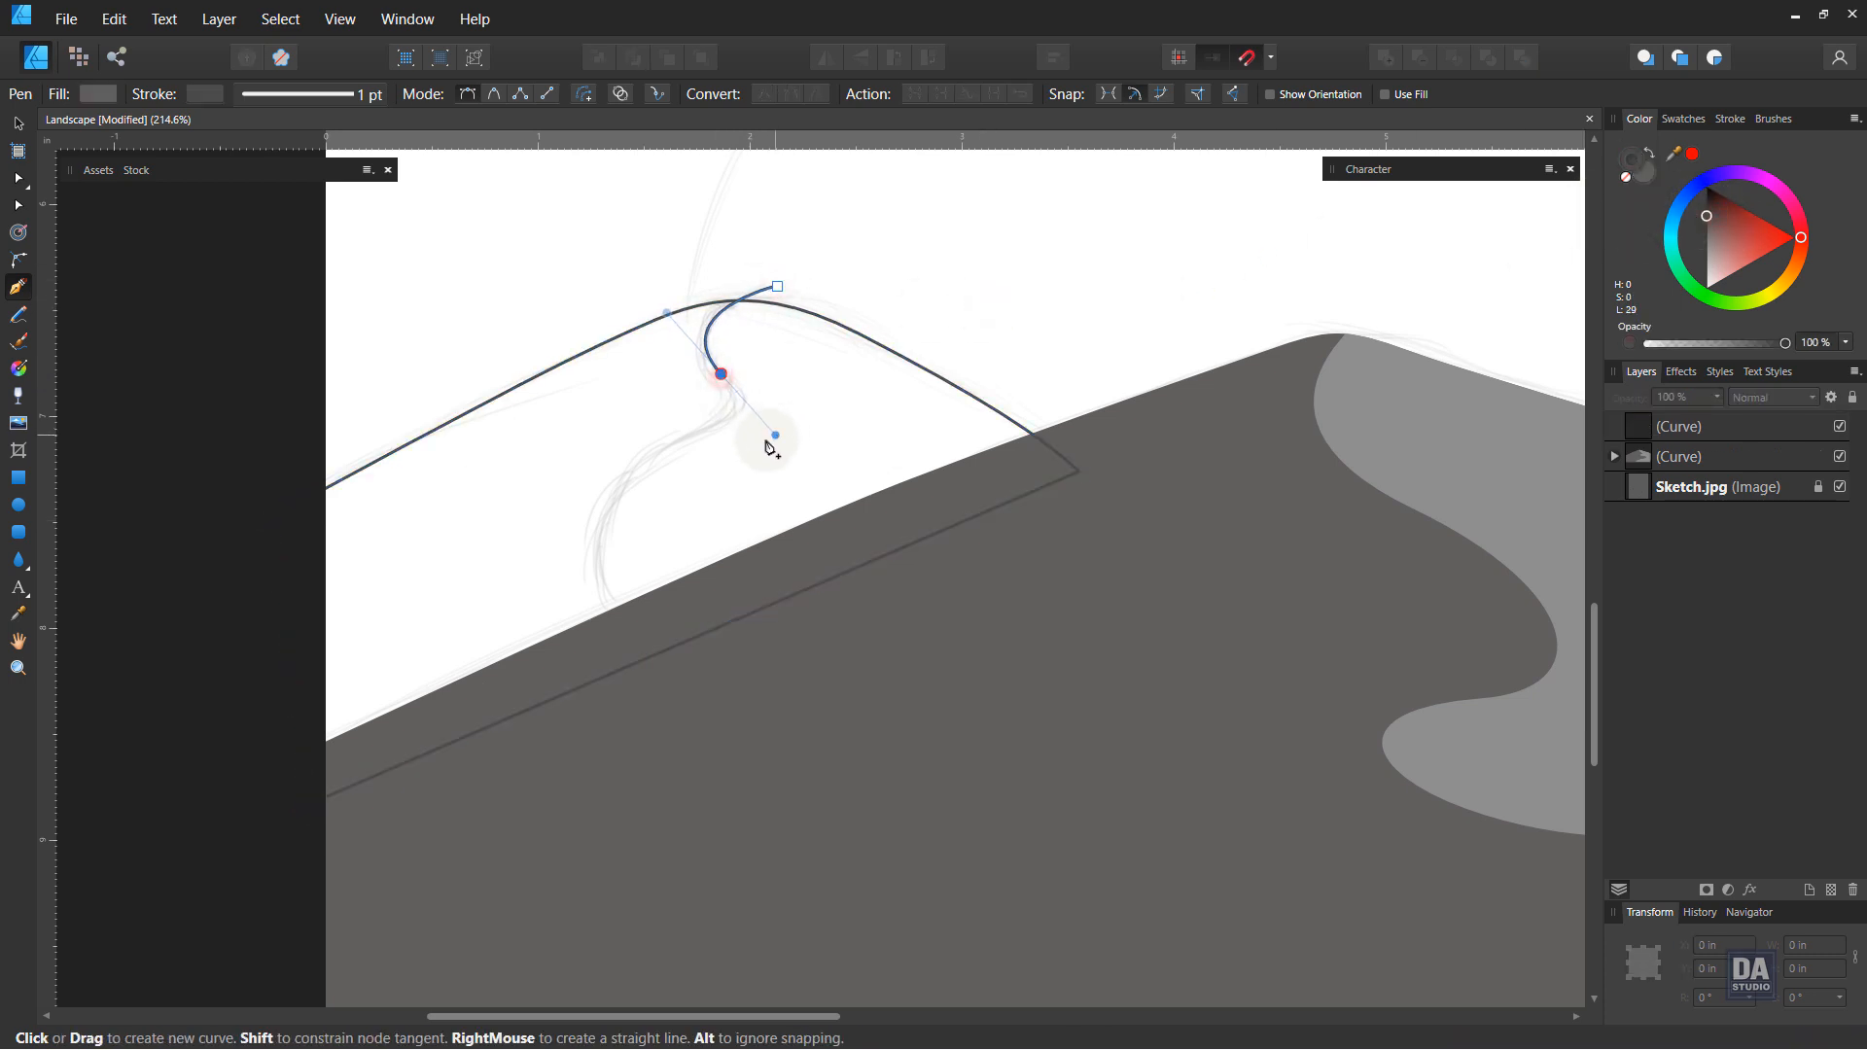
{"action": "left_click_drag", "start_coordinate": [652, 469], "coordinate": [624, 491]}
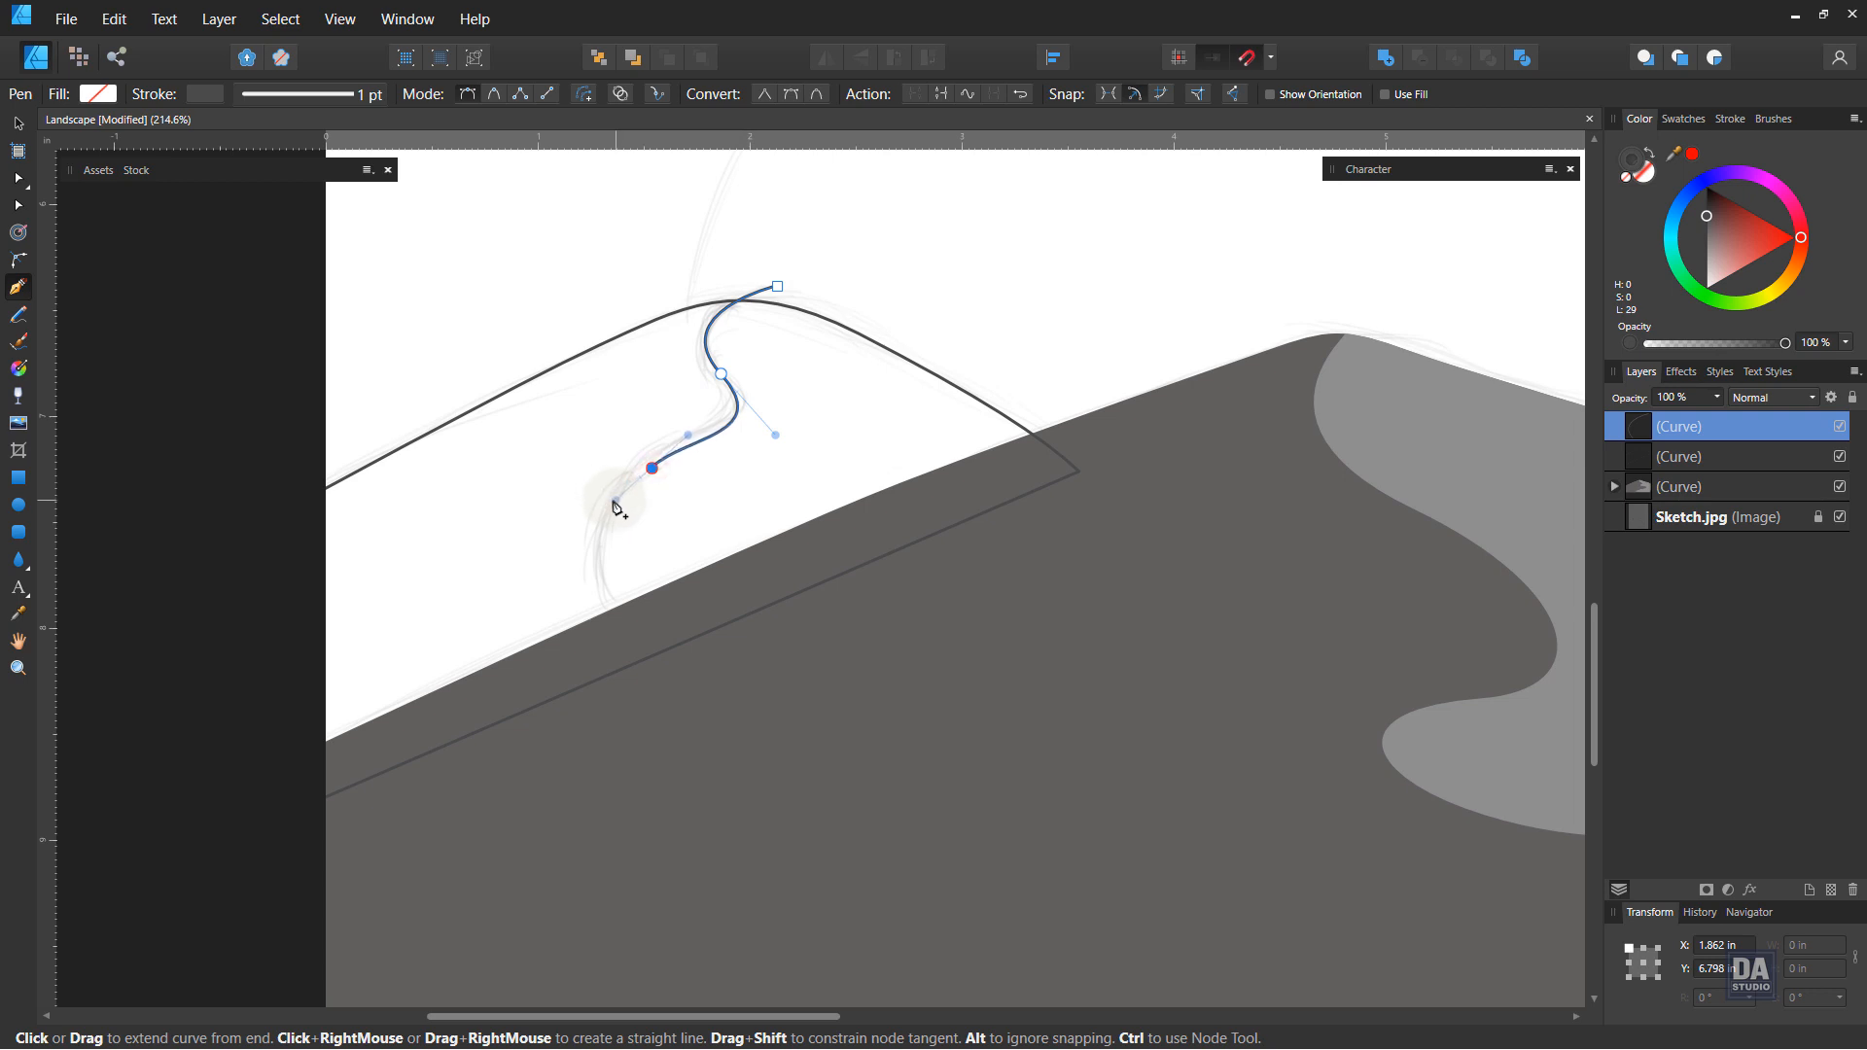
{"action": "left_click_drag", "start_coordinate": [697, 650], "coordinate": [877, 726]}
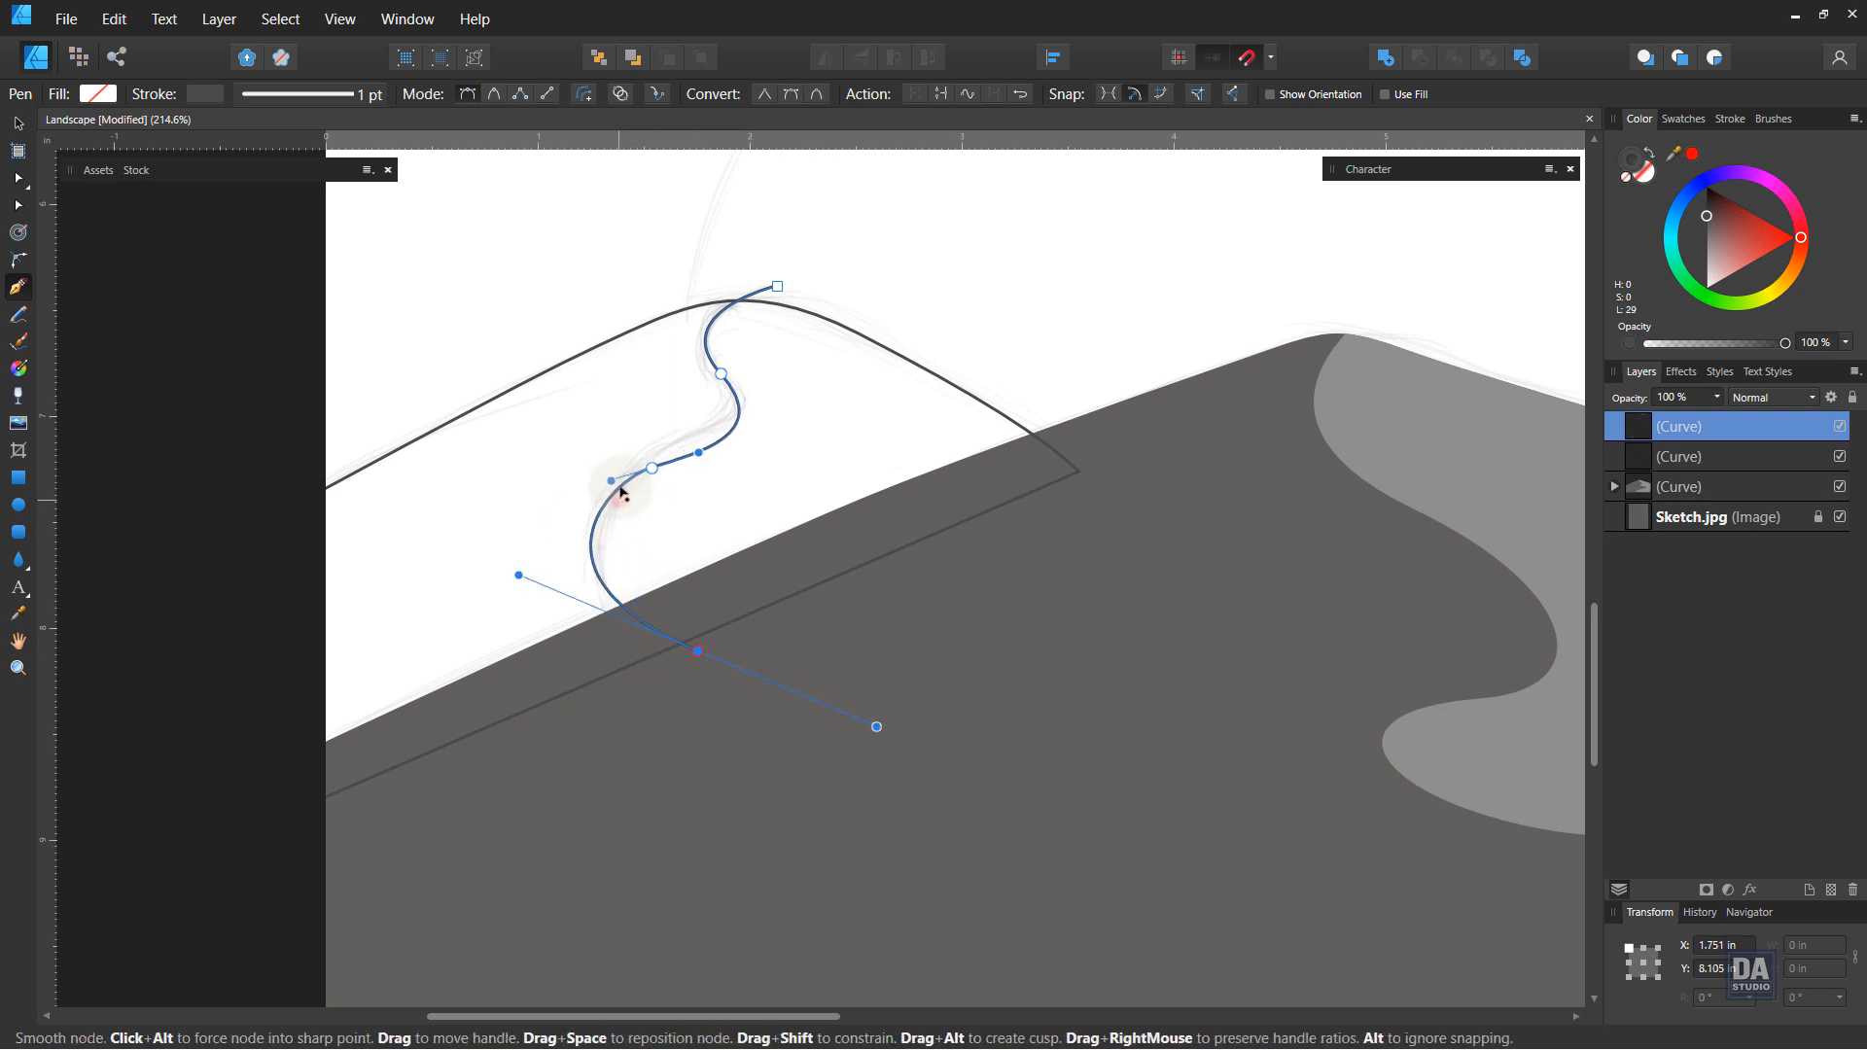
{"action": "left_click_drag", "start_coordinate": [518, 576], "coordinate": [550, 590]}
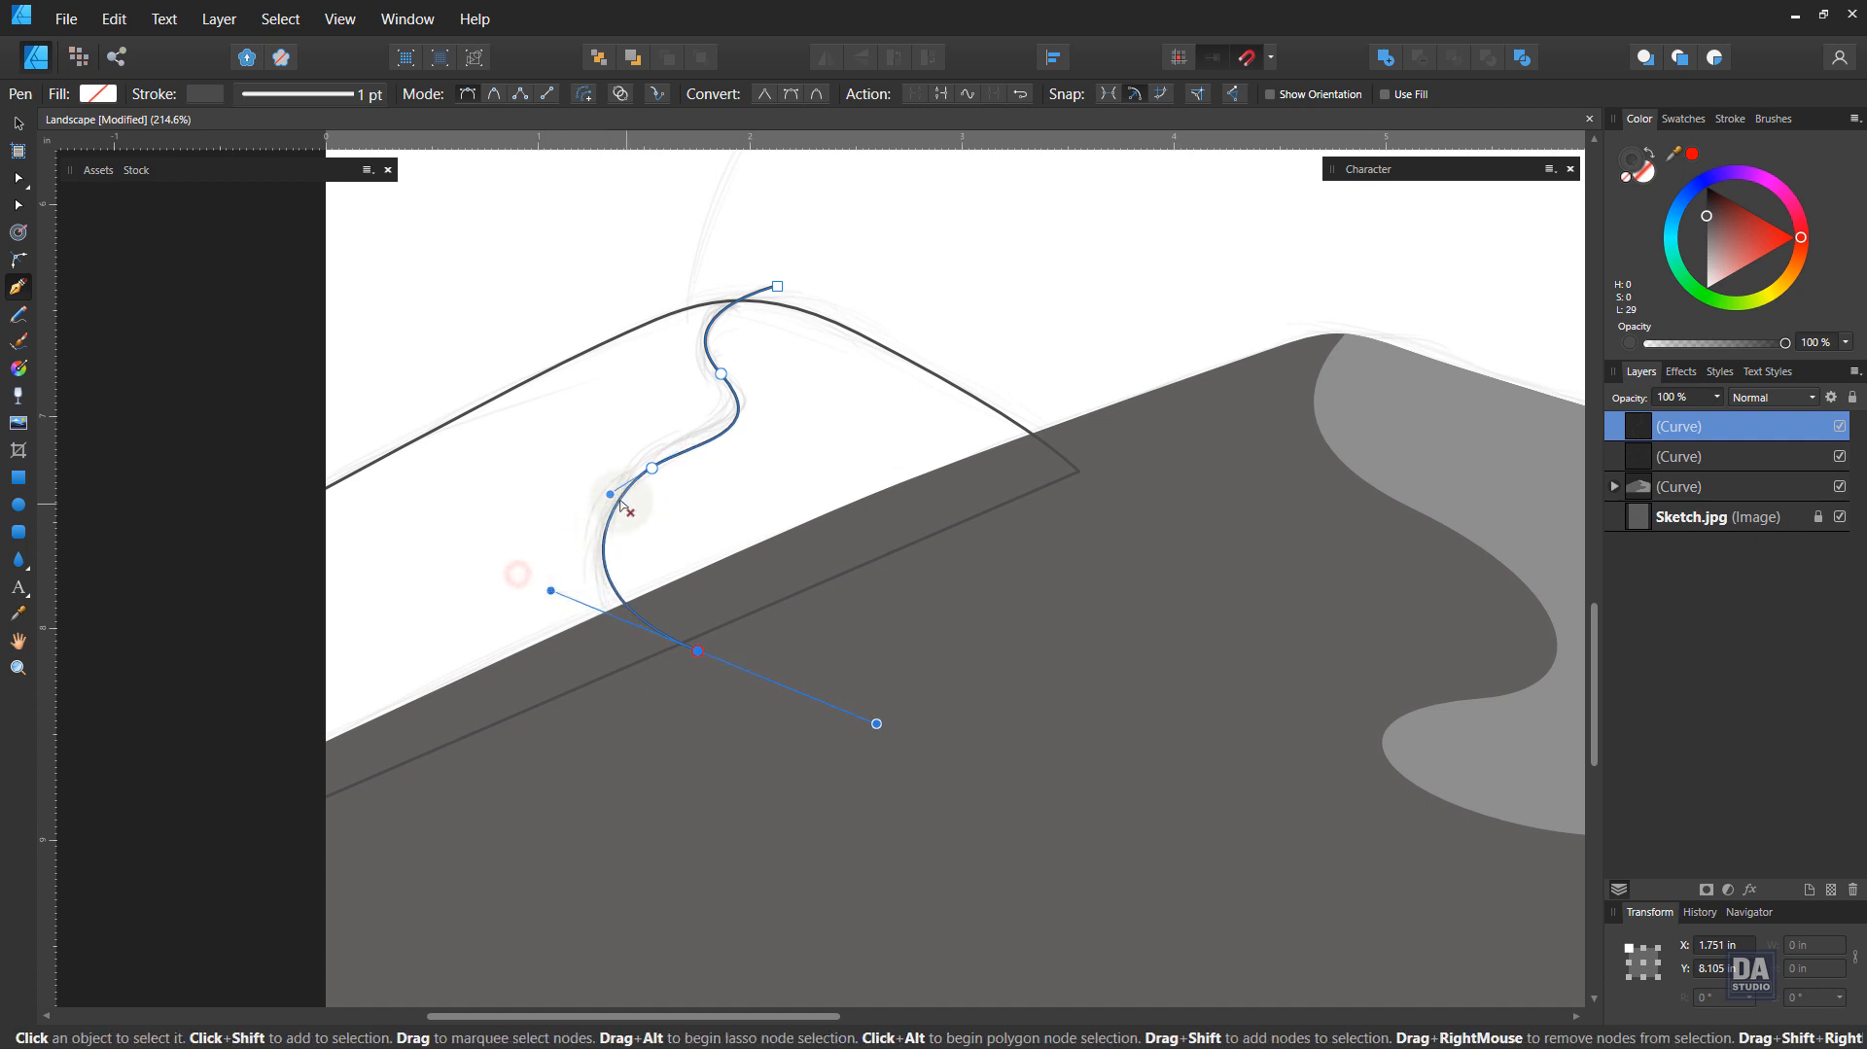
{"action": "left_click_drag", "start_coordinate": [610, 495], "coordinate": [597, 491]}
{"action": "left_click", "coordinate": [653, 468]}
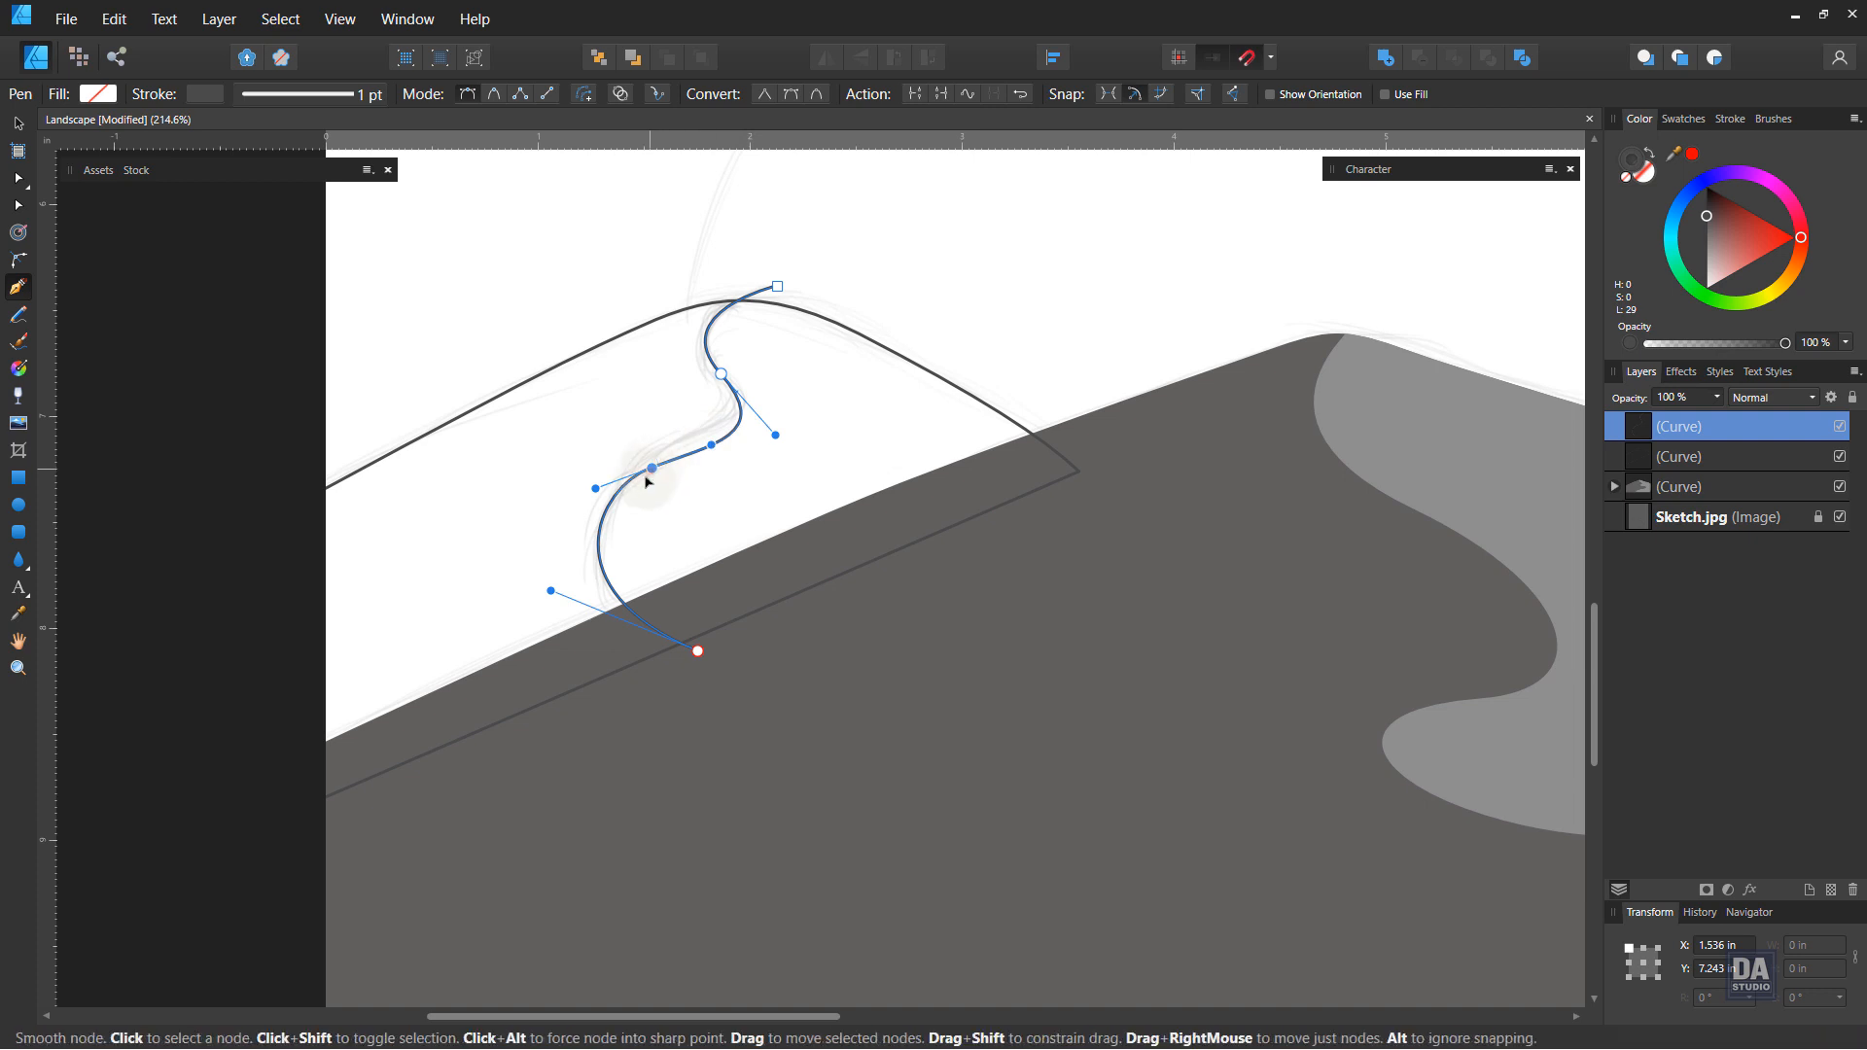
Step: Close the ridge curve around the back mountain's right side with straight segments and swap its fill and stroke colours
{"action": "left_click", "coordinate": [697, 650]}
{"action": "left_click", "coordinate": [1153, 486]}
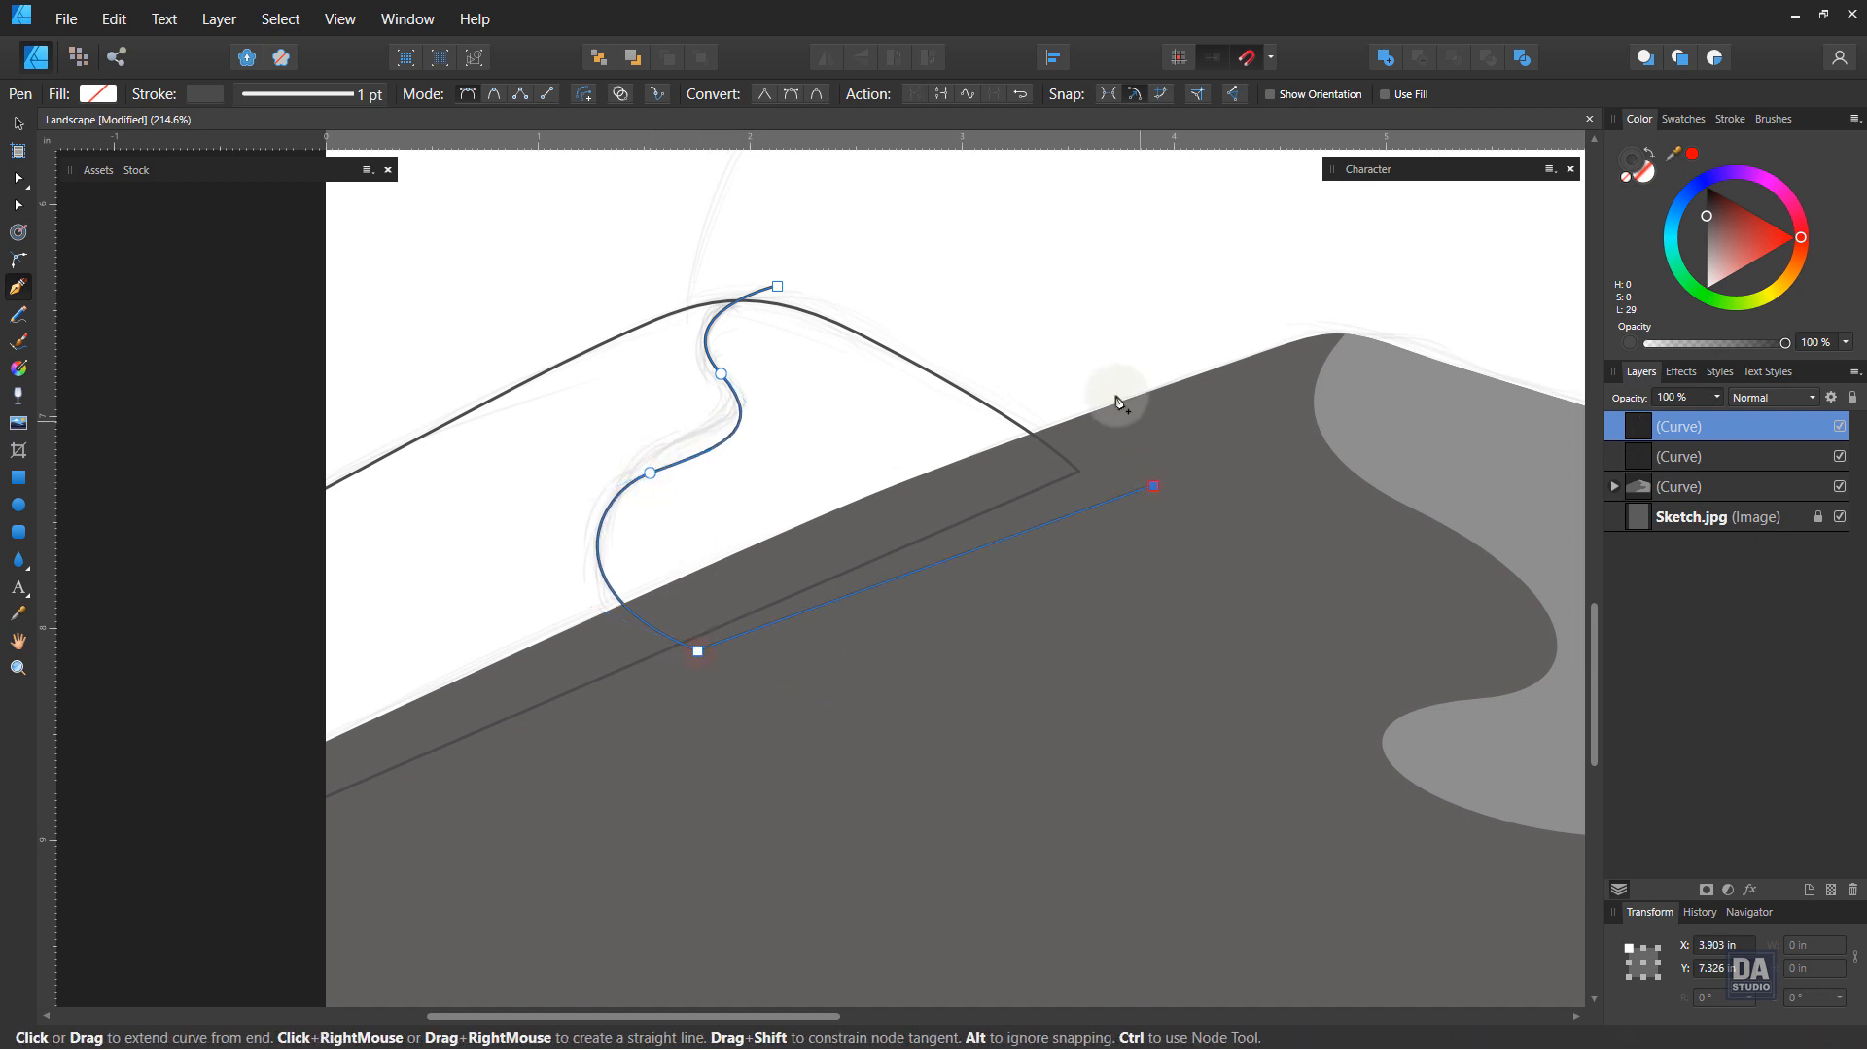
{"action": "left_click", "coordinate": [953, 284]}
{"action": "left_click", "coordinate": [777, 286]}
{"action": "key", "text": "shift+x"}
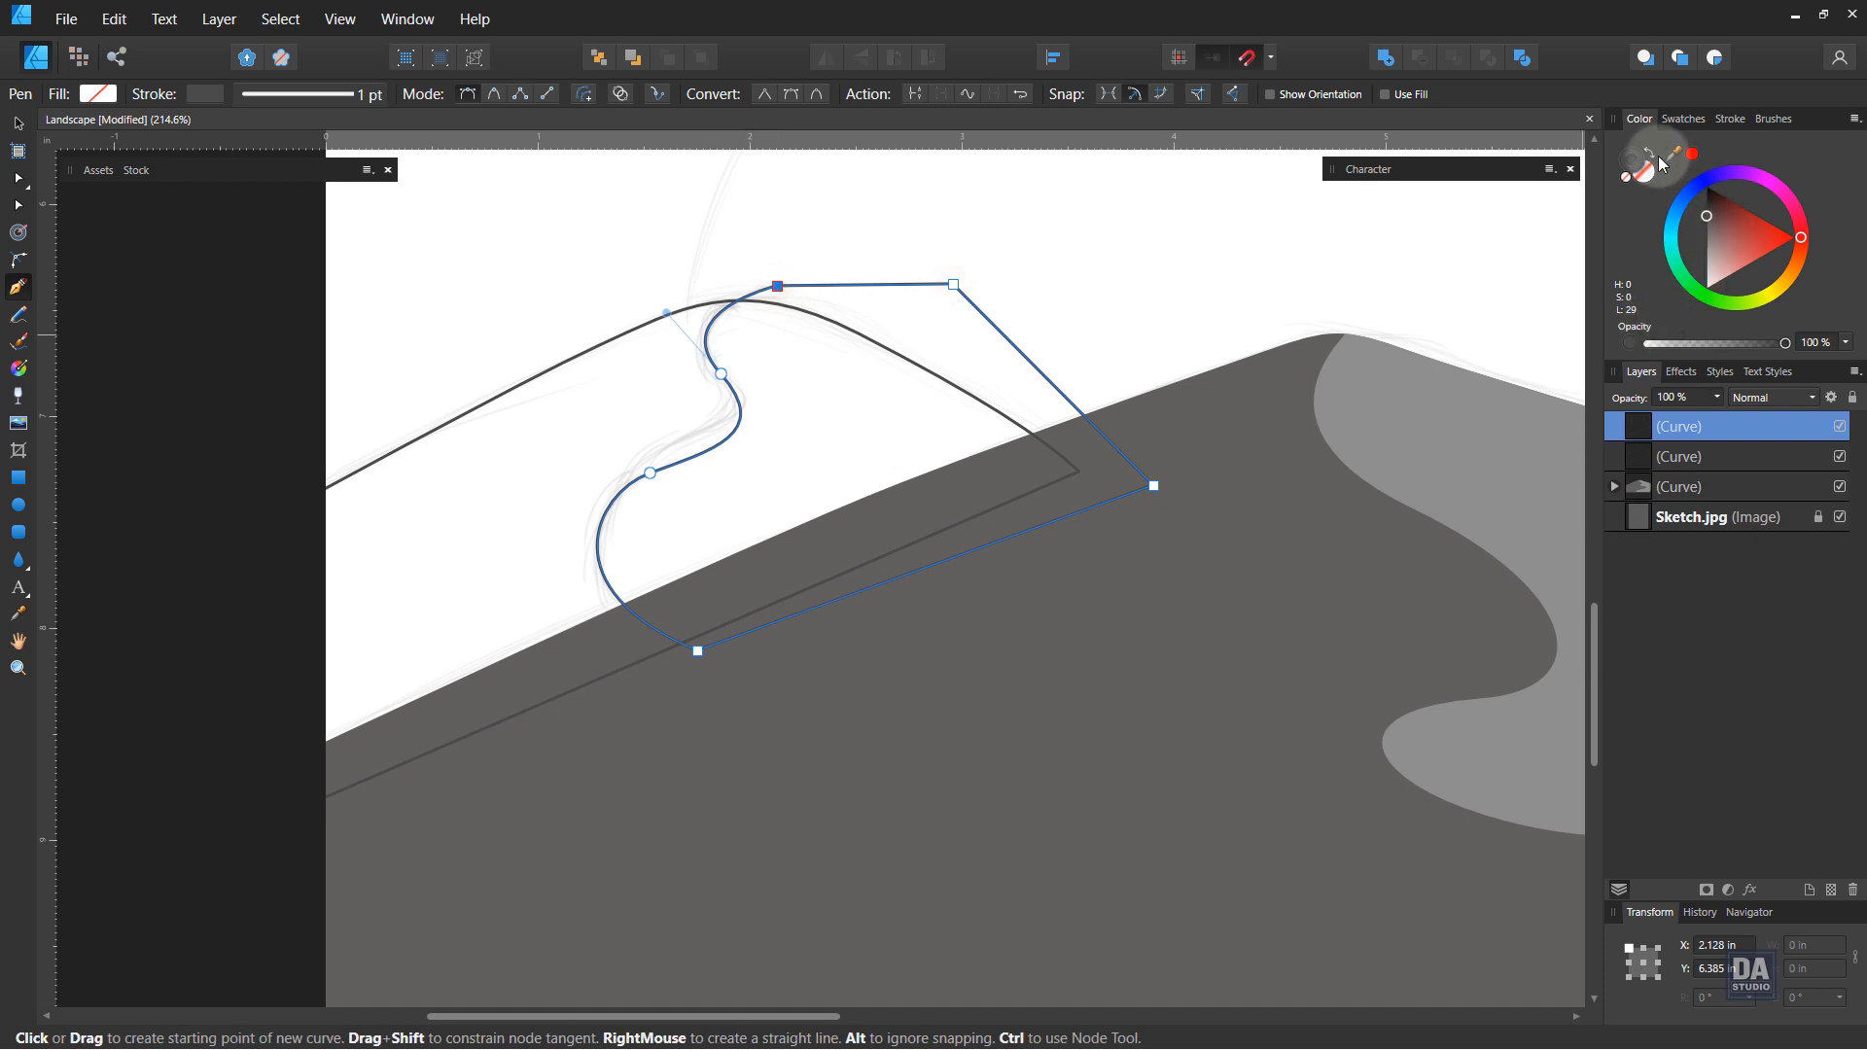
Step: Fill the back mountain's ridge shape with a mid grey of lightness 52 and clip it inside the back mountain
{"action": "left_click_drag", "start_coordinate": [1713, 224], "coordinate": [1690, 239]}
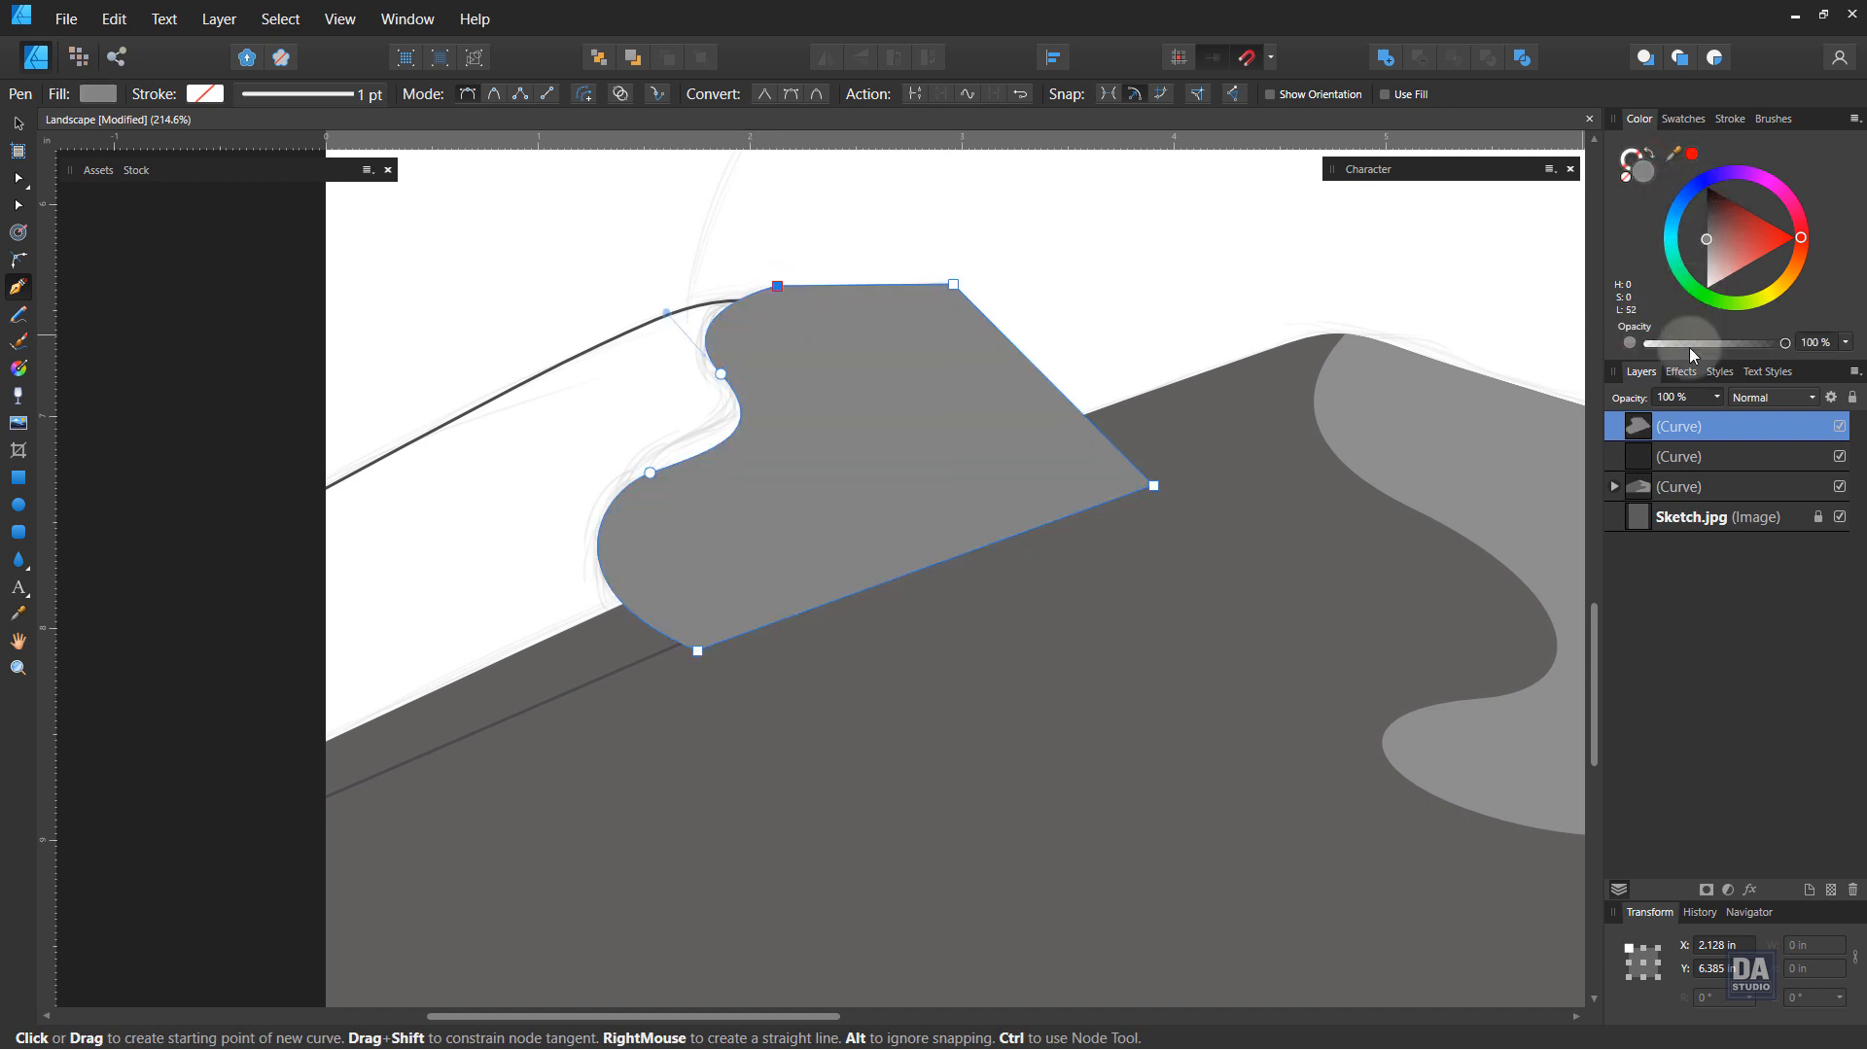
{"action": "left_click_drag", "start_coordinate": [1712, 438], "coordinate": [1719, 463]}
Step: Fill the back mountain with a dark grey of lightness 31, without a stroke, and place it behind the large mountain
{"action": "left_click", "coordinate": [1717, 426]}
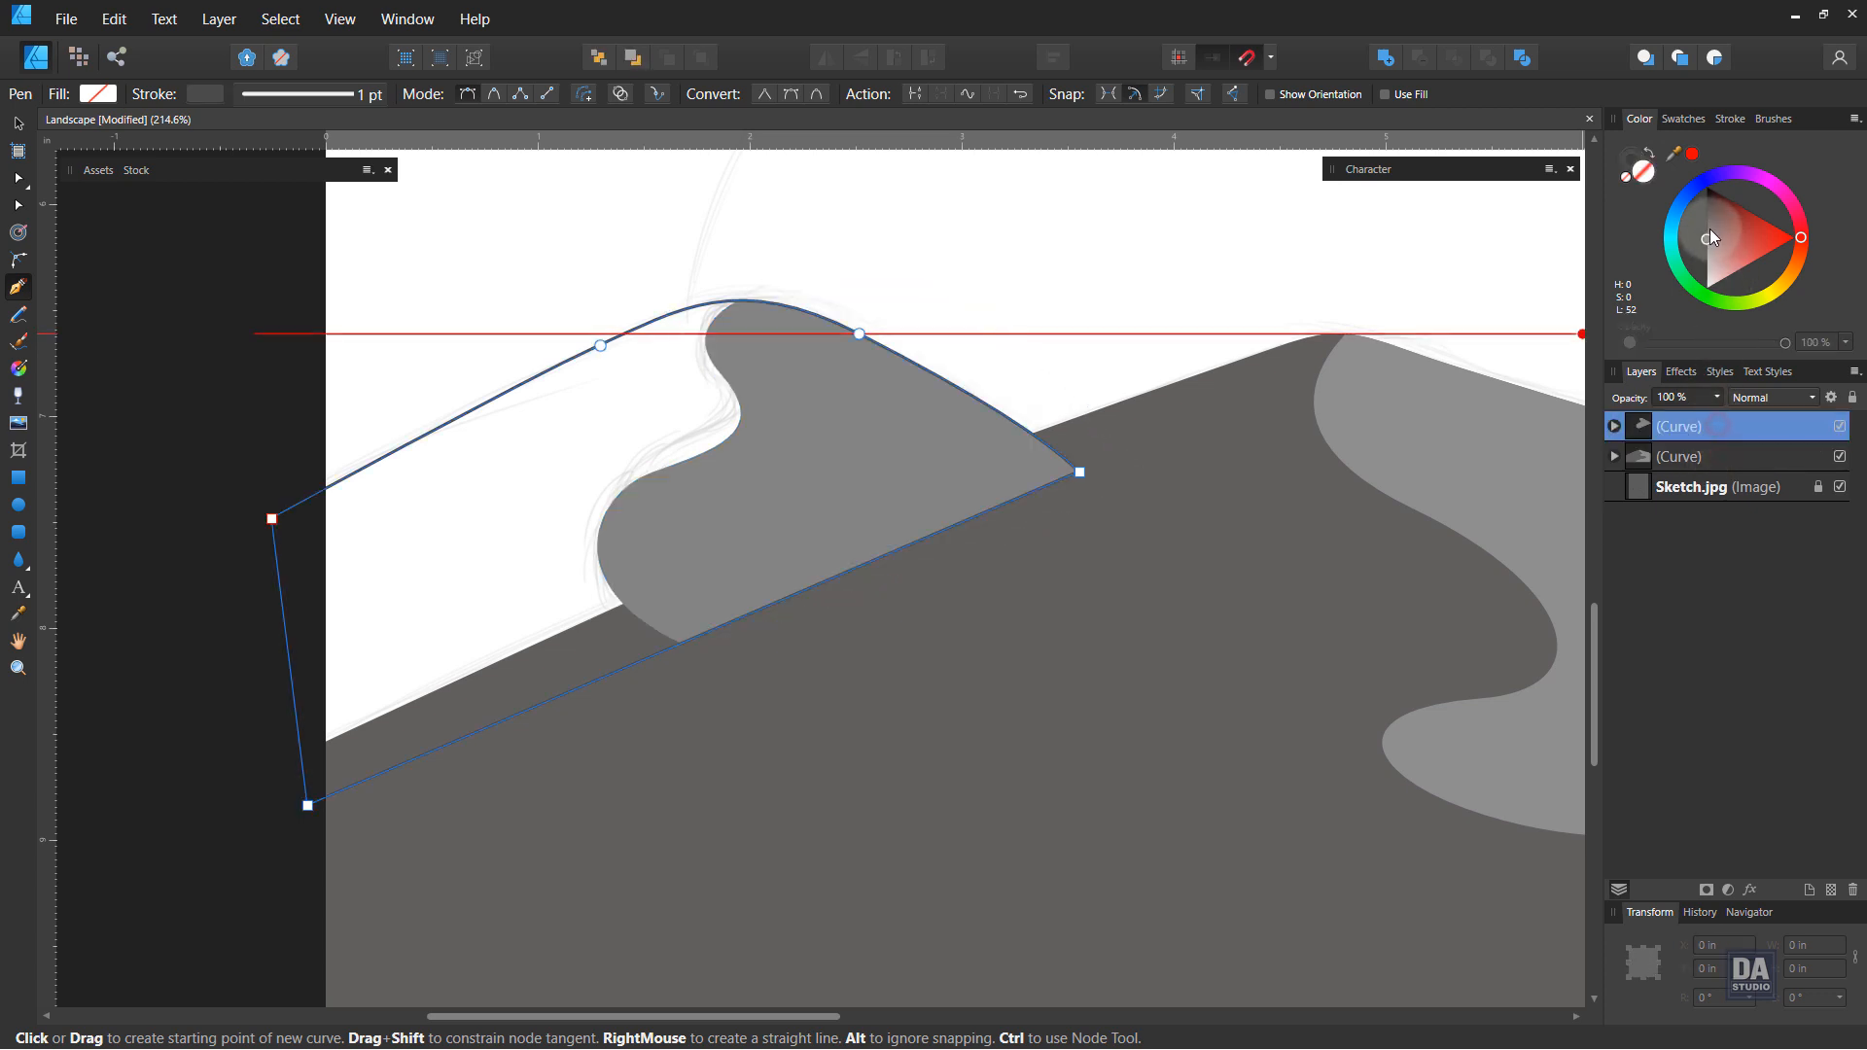
{"action": "left_click_drag", "start_coordinate": [1711, 237], "coordinate": [1706, 217]}
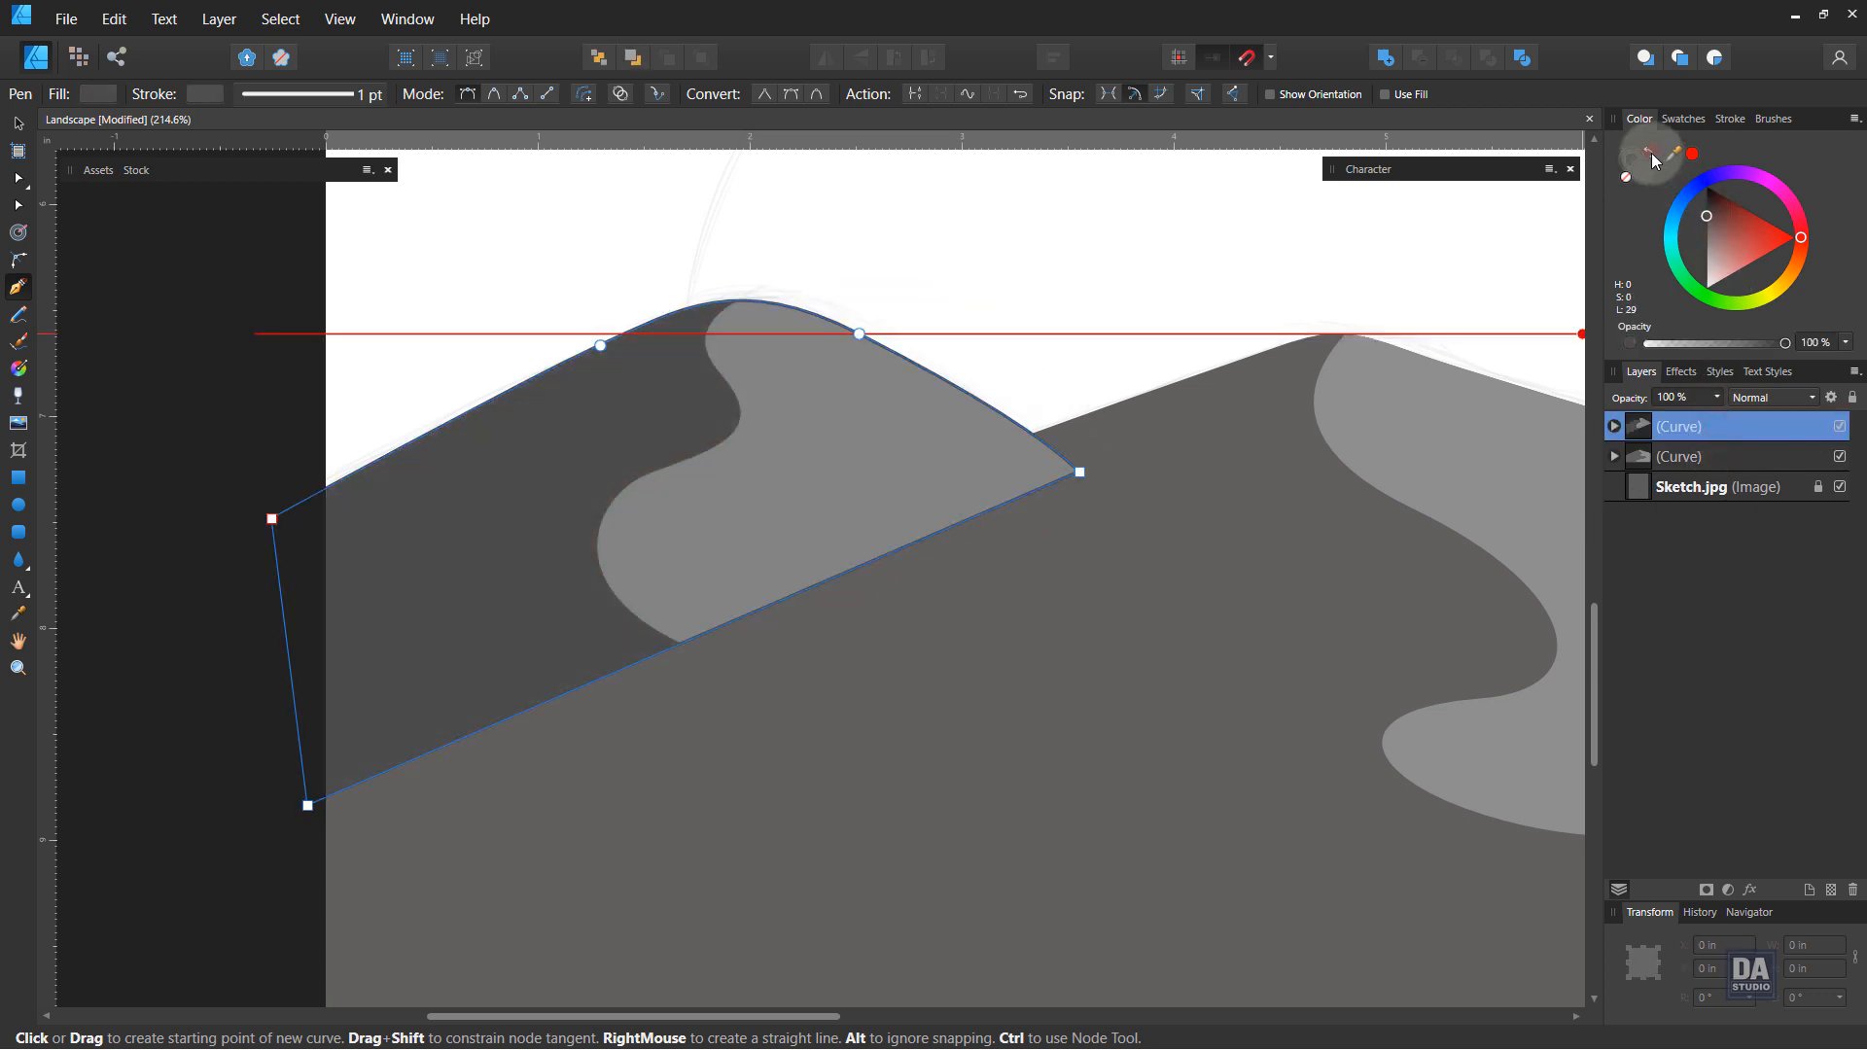
{"action": "left_click", "coordinate": [1062, 353], "text": "ctrl"}
{"action": "left_click_drag", "start_coordinate": [1756, 426], "coordinate": [1756, 477]}
{"action": "left_click", "coordinate": [1076, 363], "text": "ctrl"}
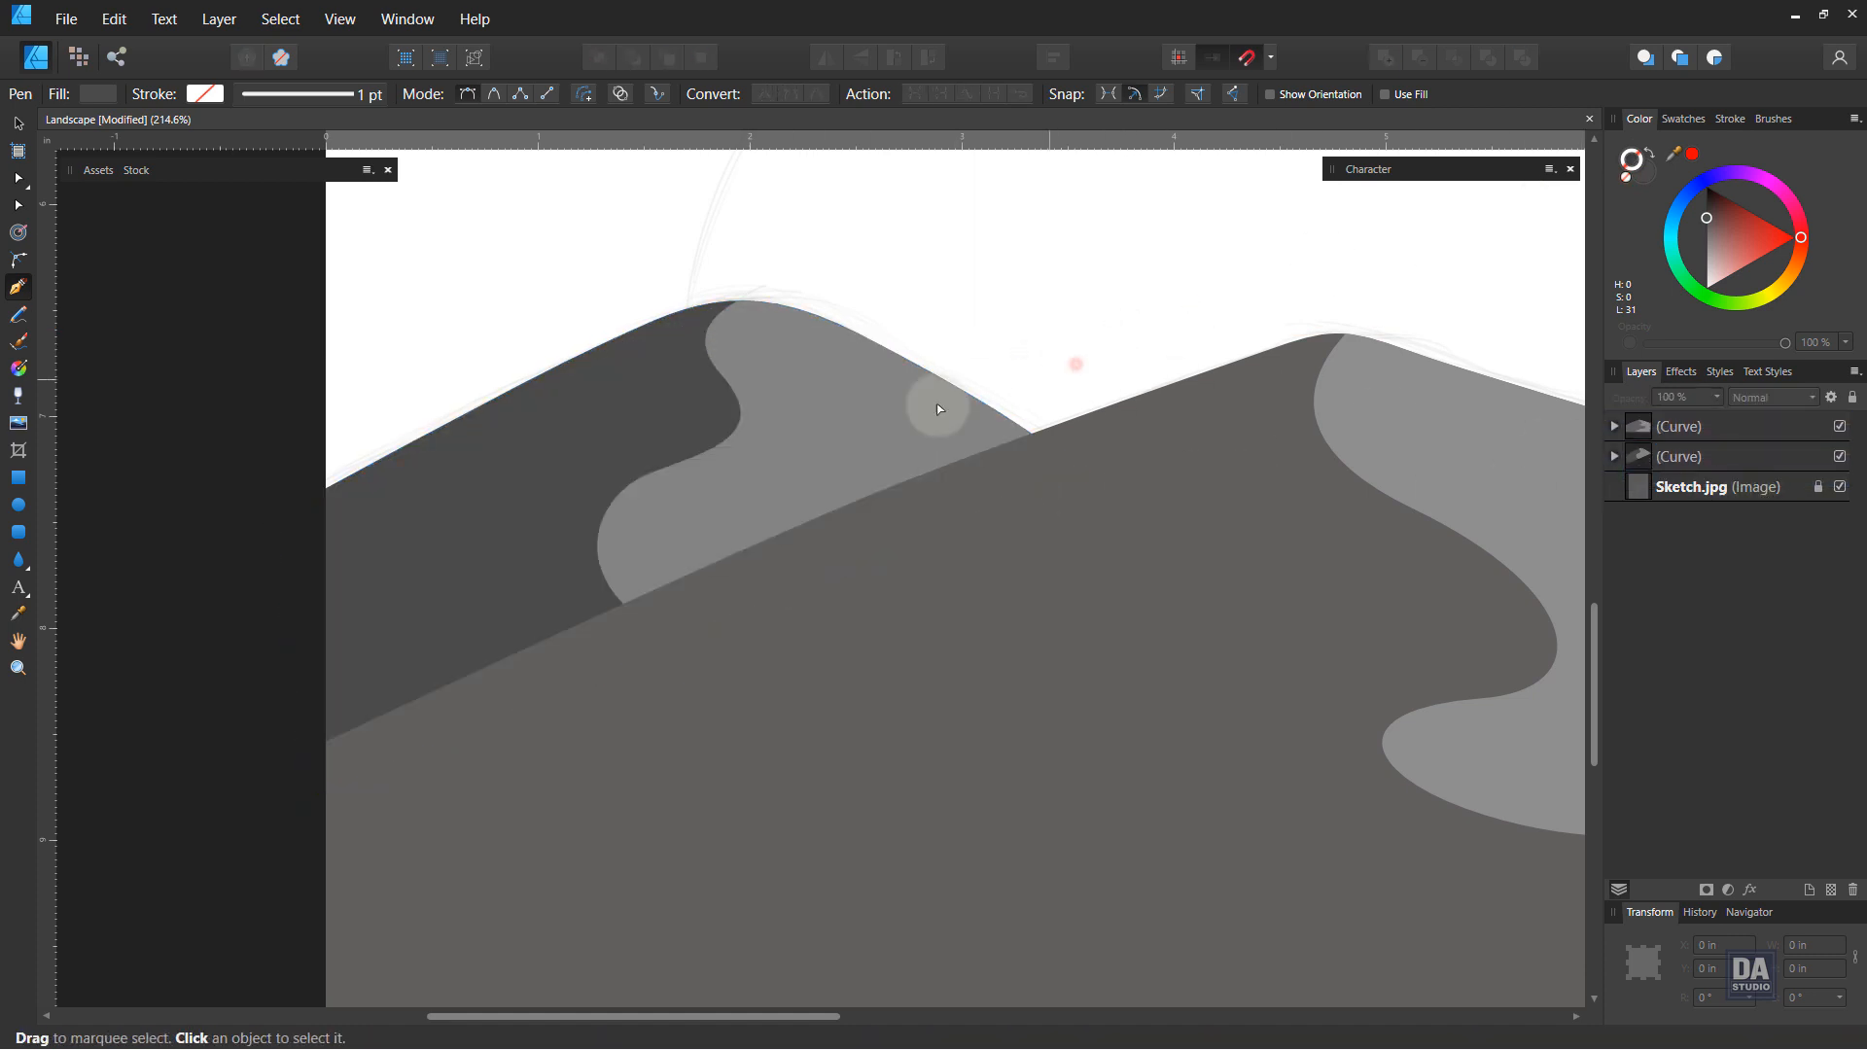
Step: Draw a circle about 5.4 in wide over the sketched sun and place it behind both mountains
{"action": "scroll", "coordinate": [726, 454], "scroll_direction": "down", "scroll_amount": 5}
{"action": "left_click_drag", "start_coordinate": [871, 398], "coordinate": [879, 525]}
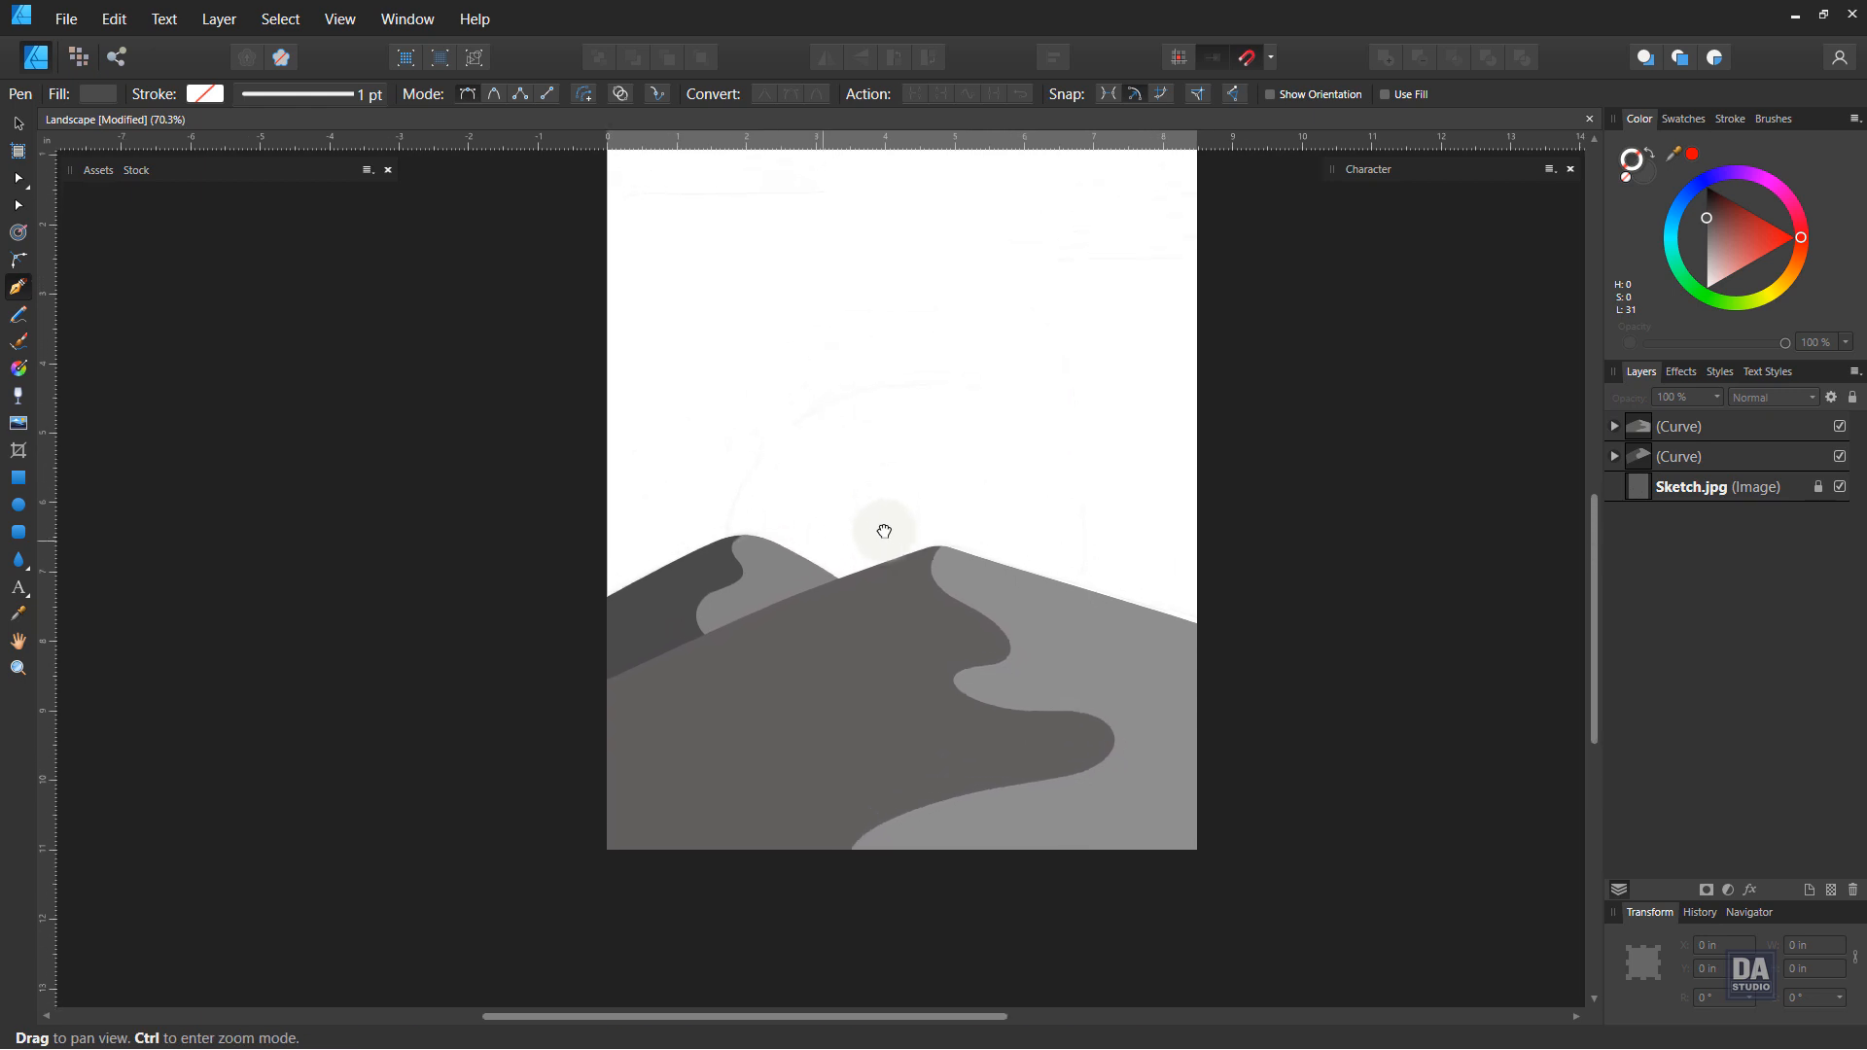
{"action": "left_click", "coordinate": [17, 505]}
{"action": "scroll", "coordinate": [962, 550], "scroll_direction": "up", "scroll_amount": 5}
{"action": "left_click_drag", "start_coordinate": [648, 322], "coordinate": [1183, 856]}
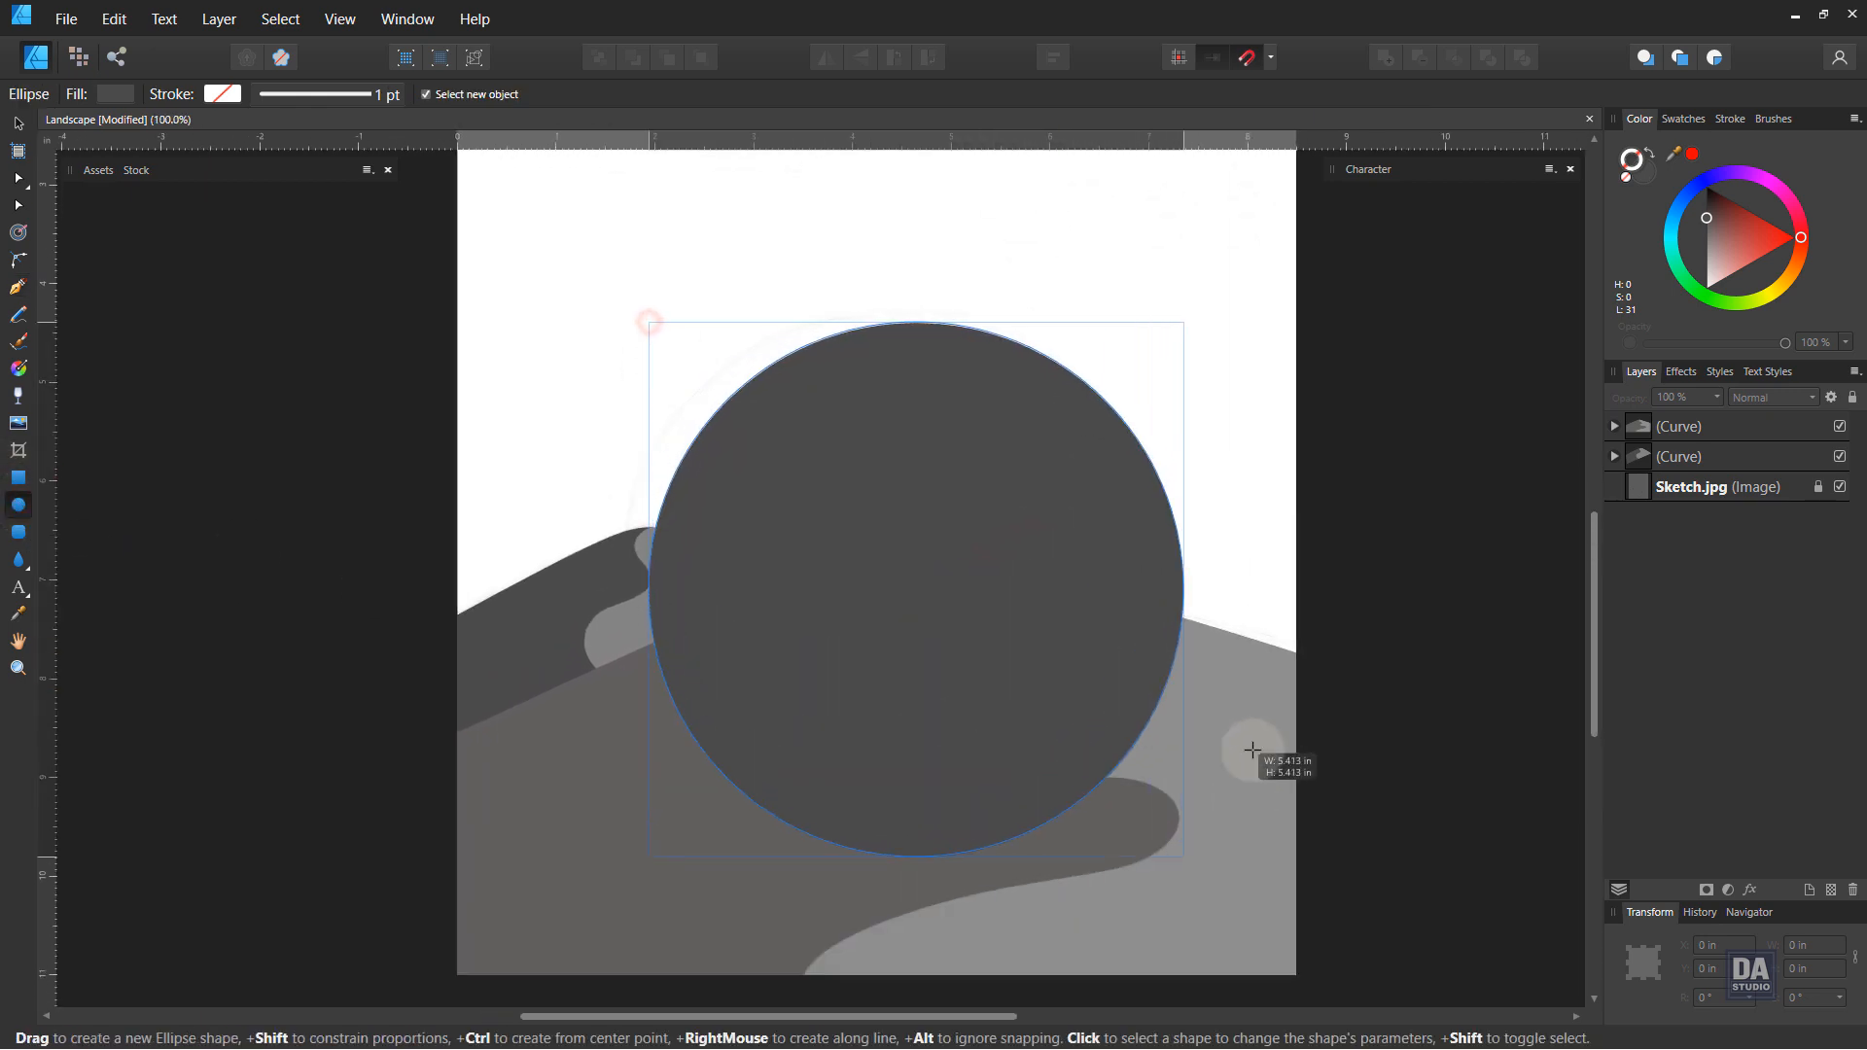
{"action": "left_click_drag", "start_coordinate": [1764, 498], "coordinate": [1764, 501]}
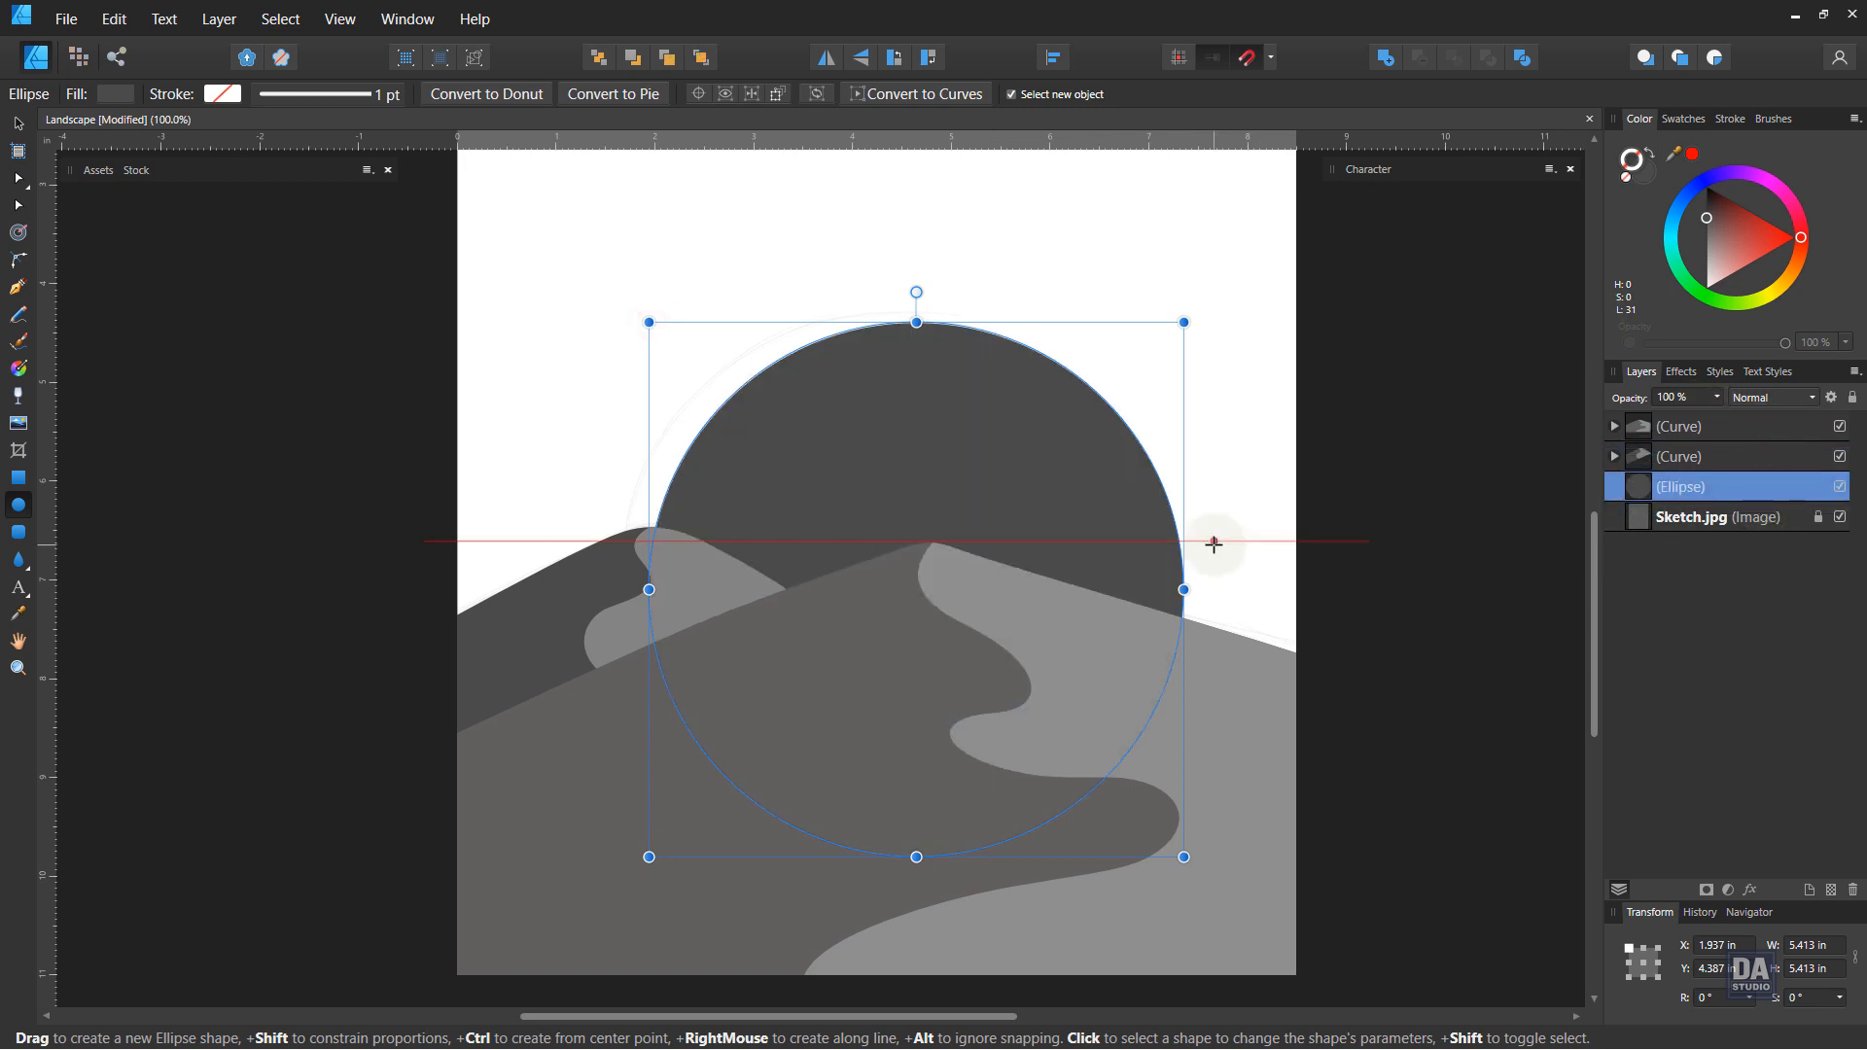
Step: Move the sun circle onto the sketched outline, scale it to about 5.2 in wide, and deselect it
{"action": "key", "text": "v"}
{"action": "left_click_drag", "start_coordinate": [1040, 517], "coordinate": [1019, 511]}
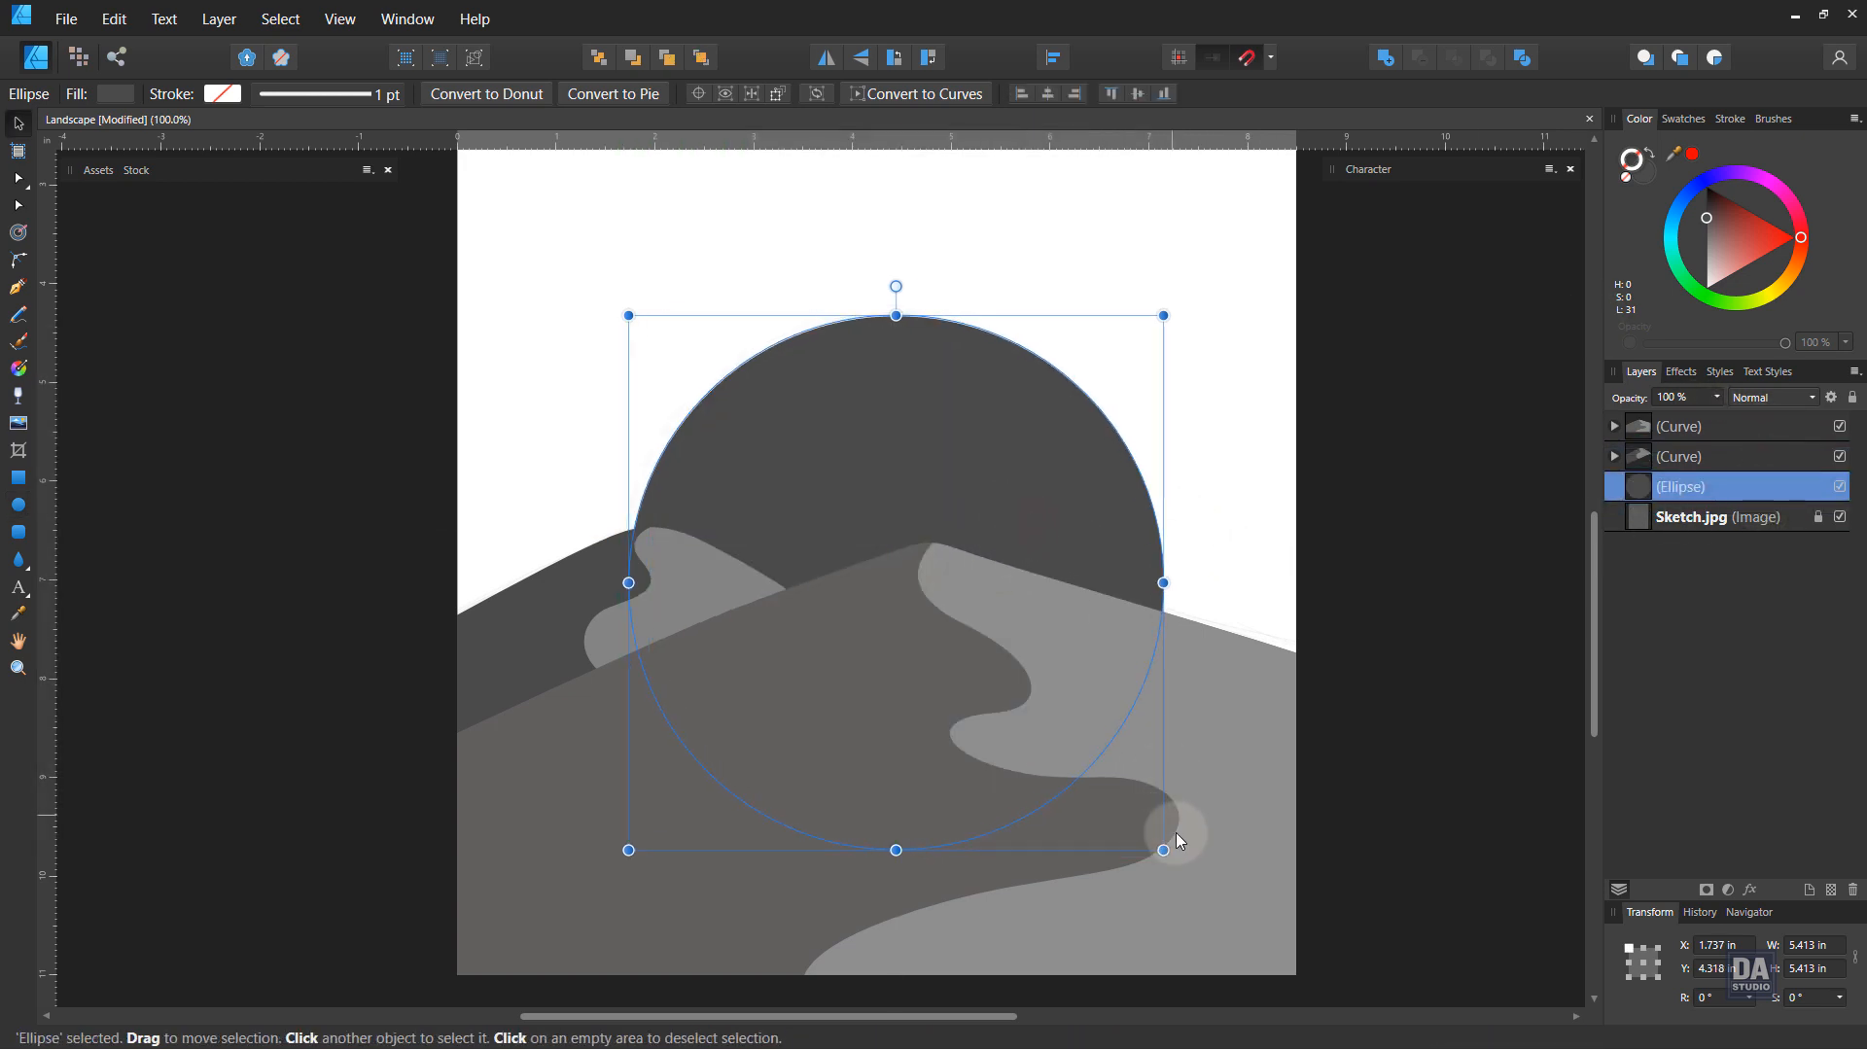
{"action": "mouse_move", "coordinate": [1163, 850]}
{"action": "left_mouse_down"}
{"action": "mouse_move", "coordinate": [1108, 797]}
{"action": "mouse_move", "coordinate": [1153, 824]}
{"action": "left_mouse_up"}
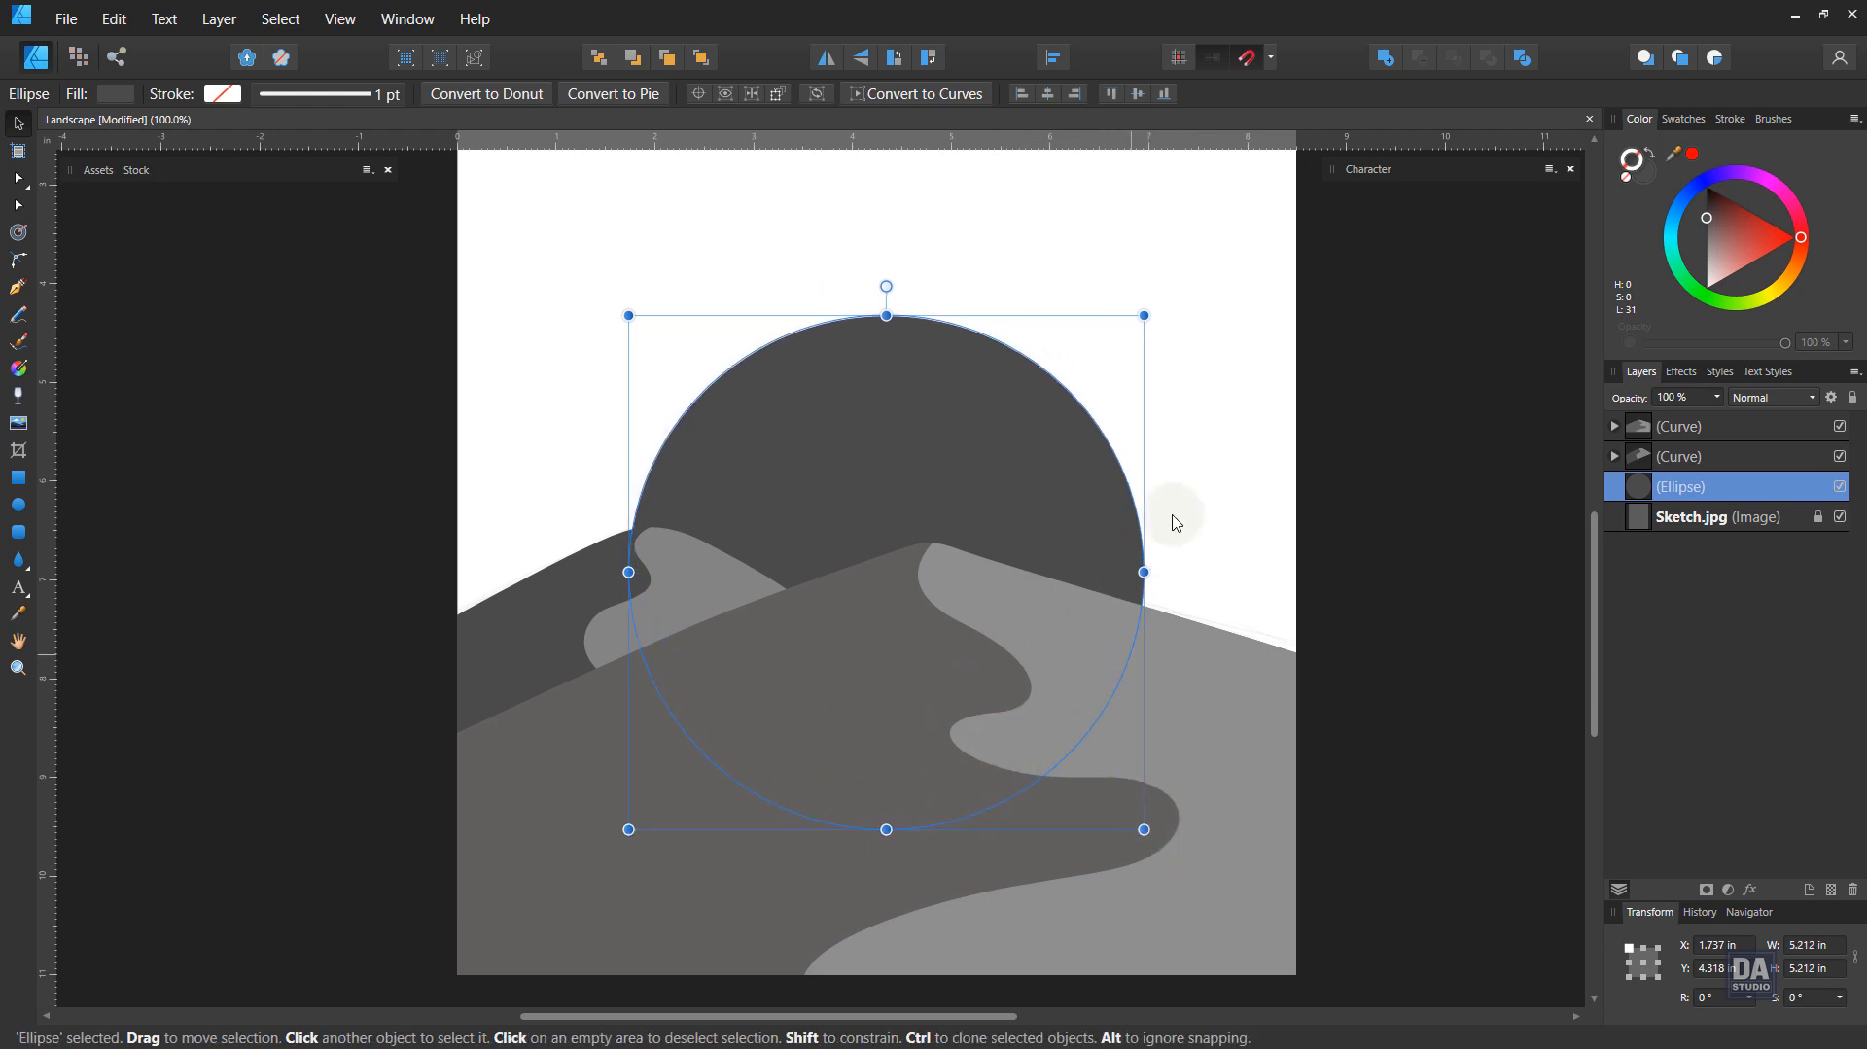
{"action": "left_click", "coordinate": [1225, 487]}
{"action": "left_click_drag", "start_coordinate": [1019, 505], "coordinate": [1094, 494]}
{"action": "left_click", "coordinate": [1252, 462]}
{"action": "left_click", "coordinate": [1117, 487]}
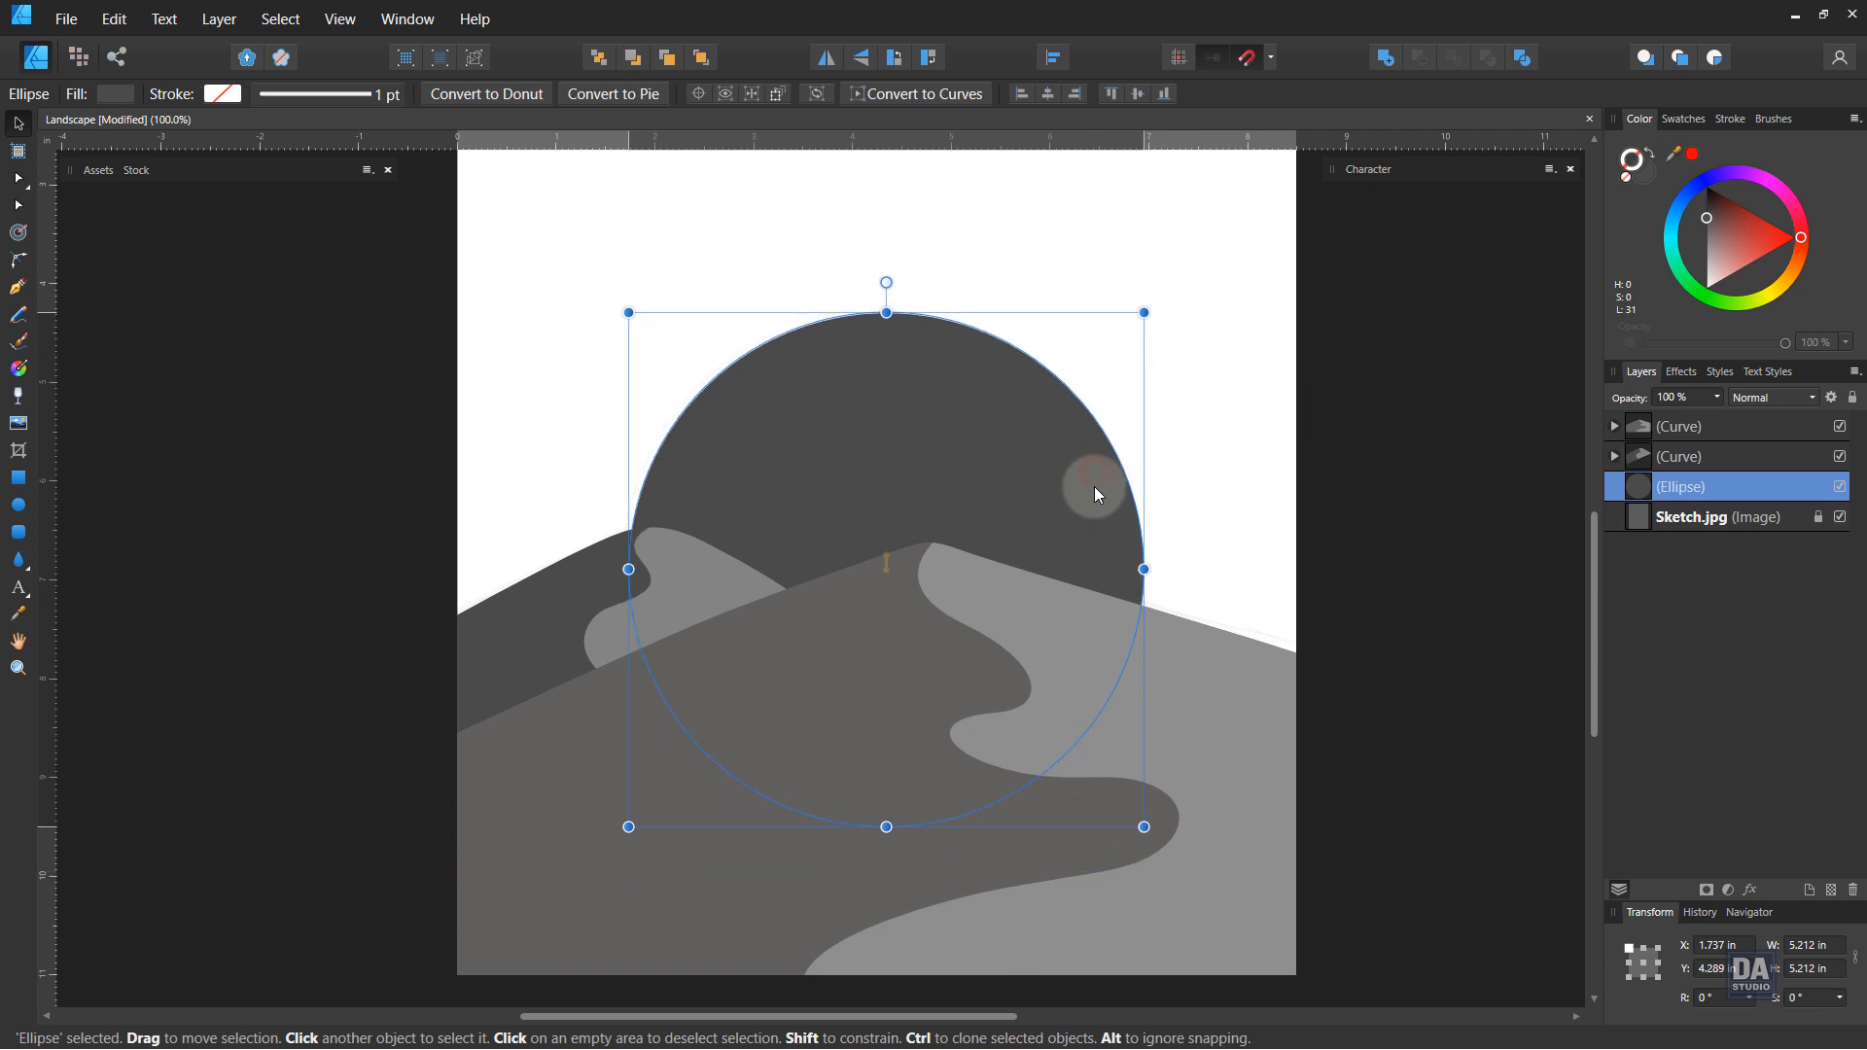
{"action": "left_click", "coordinate": [1242, 470]}
Step: Trace the left cloud's wavy upper edge with the Pen tool from outside the page to its pointed tip, using a light grey stroke of lightness 72
{"action": "scroll", "coordinate": [896, 348], "scroll_direction": "down", "scroll_amount": 3}
{"action": "left_click_drag", "start_coordinate": [968, 343], "coordinate": [954, 509]}
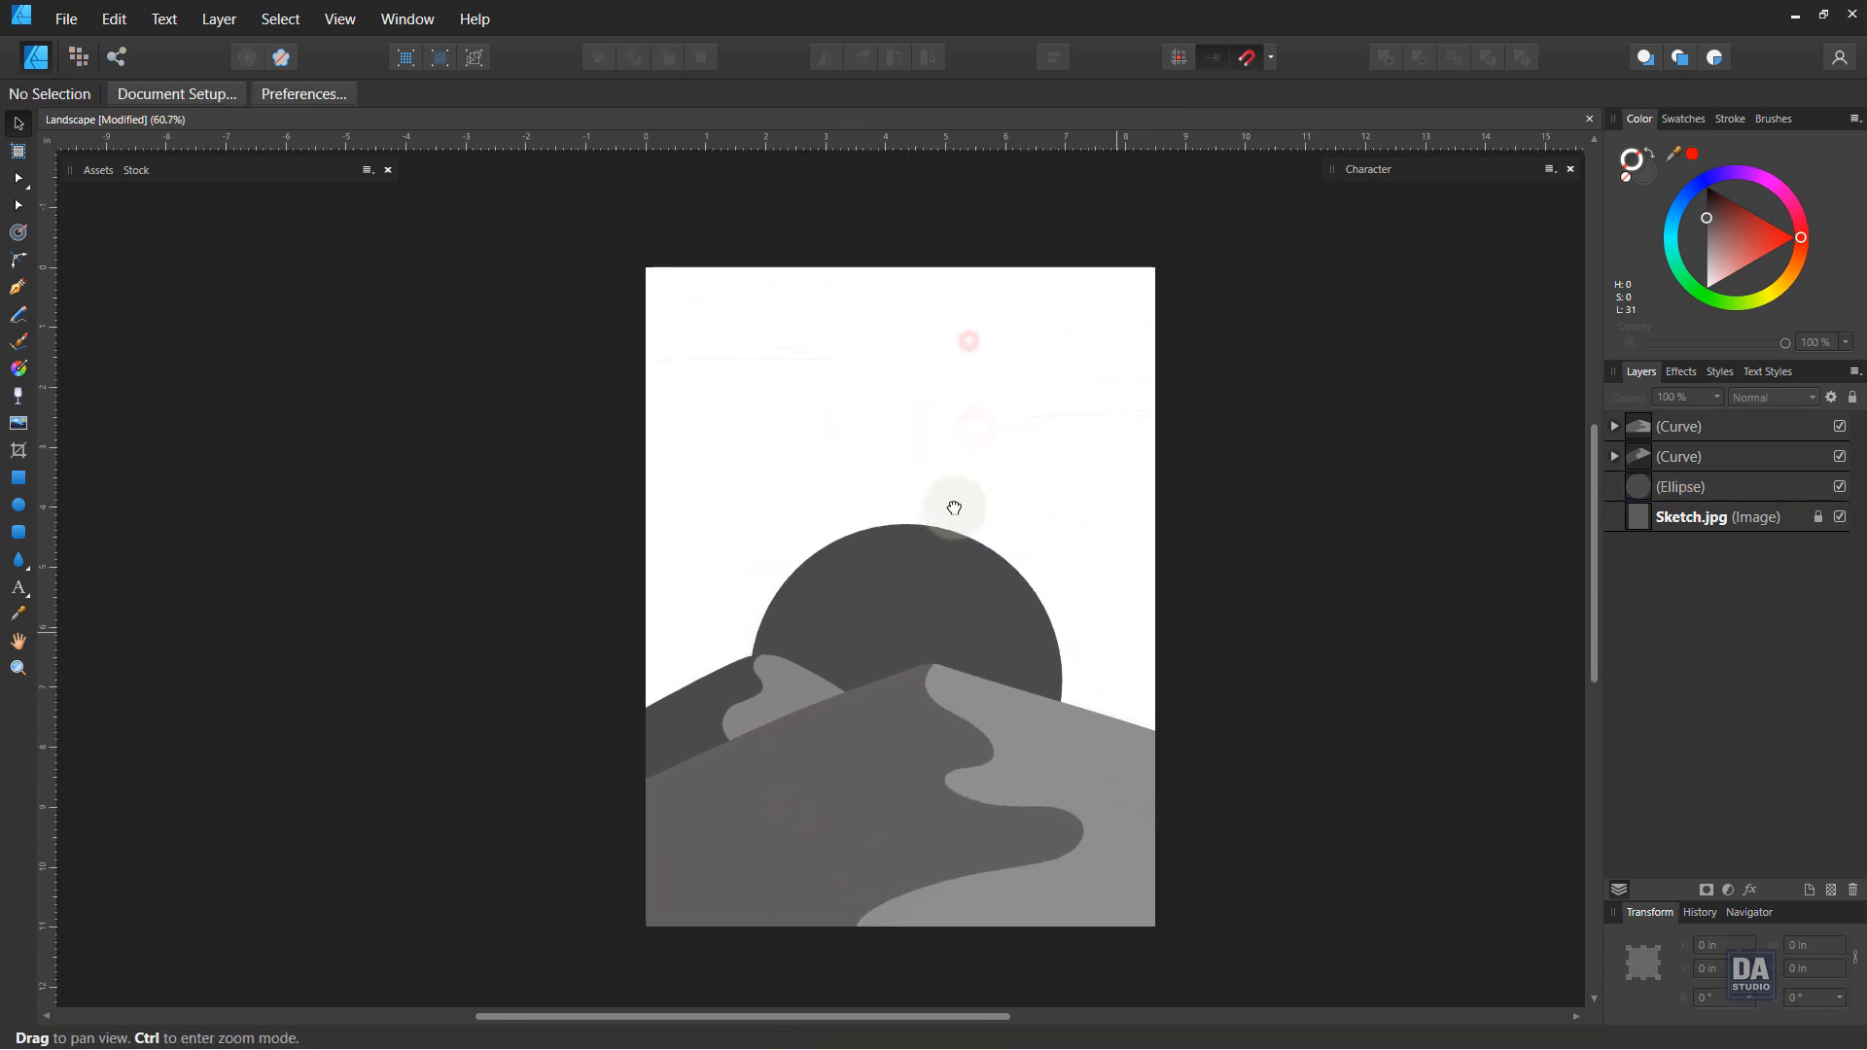
{"action": "left_click_drag", "start_coordinate": [708, 308], "coordinate": [1122, 375]}
{"action": "left_click_drag", "start_coordinate": [1171, 446], "coordinate": [1113, 434]}
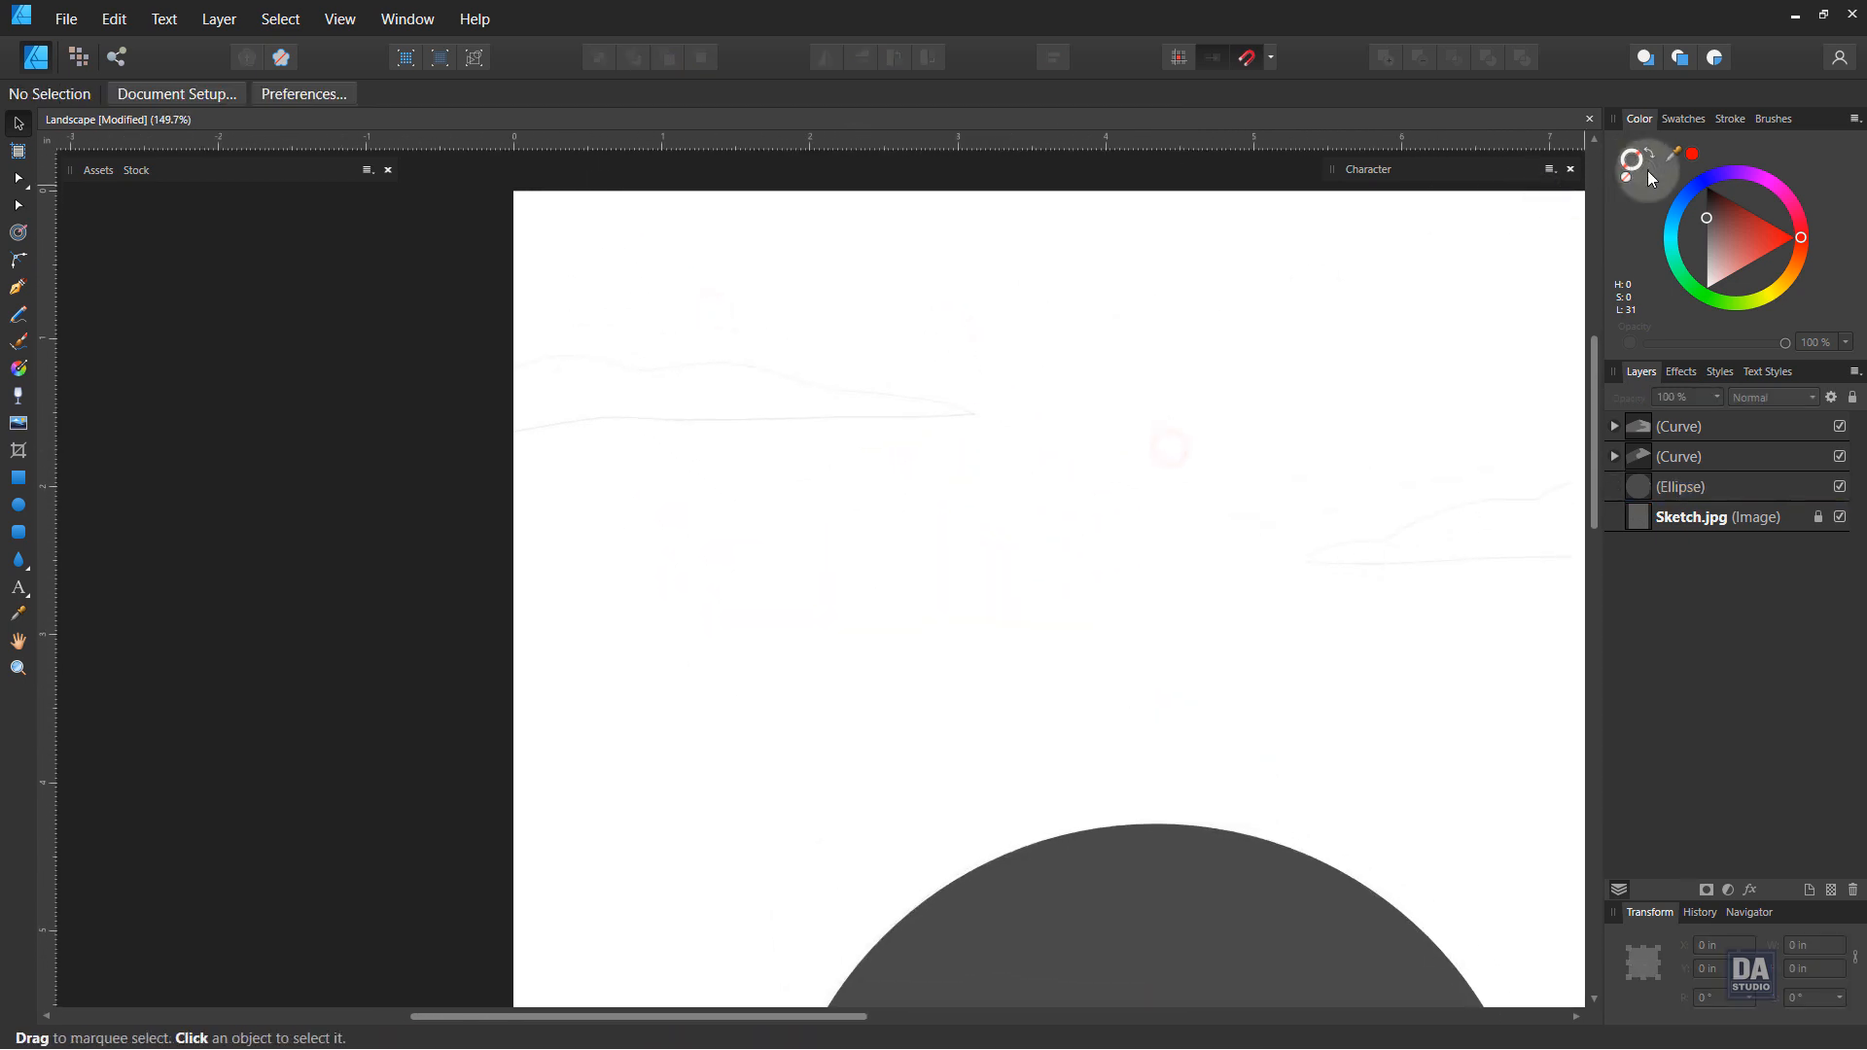
{"action": "left_click_drag", "start_coordinate": [1711, 224], "coordinate": [1707, 259]}
{"action": "left_click", "coordinate": [18, 286]}
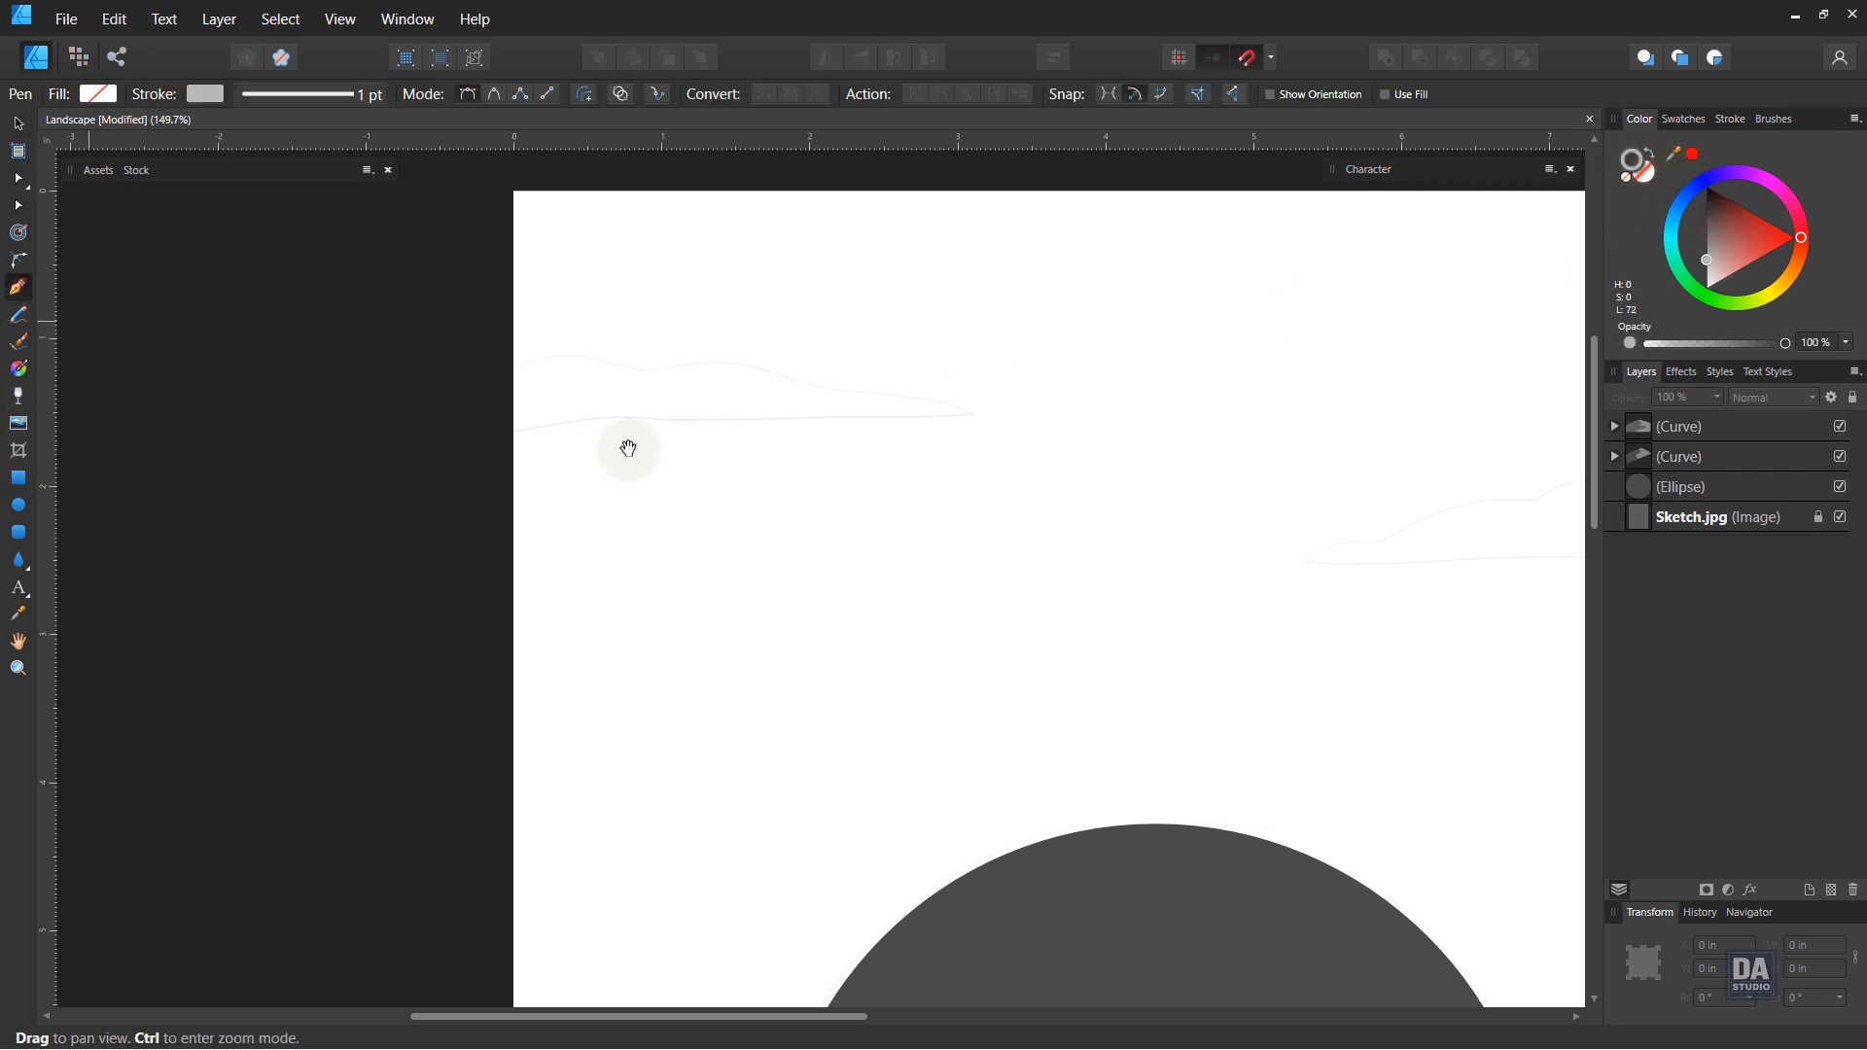
{"action": "scroll", "coordinate": [625, 437], "scroll_direction": "up", "scroll_amount": 3}
{"action": "left_click", "coordinate": [409, 342]}
{"action": "left_click_drag", "start_coordinate": [575, 308], "coordinate": [791, 324]}
{"action": "left_click_drag", "start_coordinate": [951, 347], "coordinate": [1047, 381]}
{"action": "key", "text": "ctrl+z"}
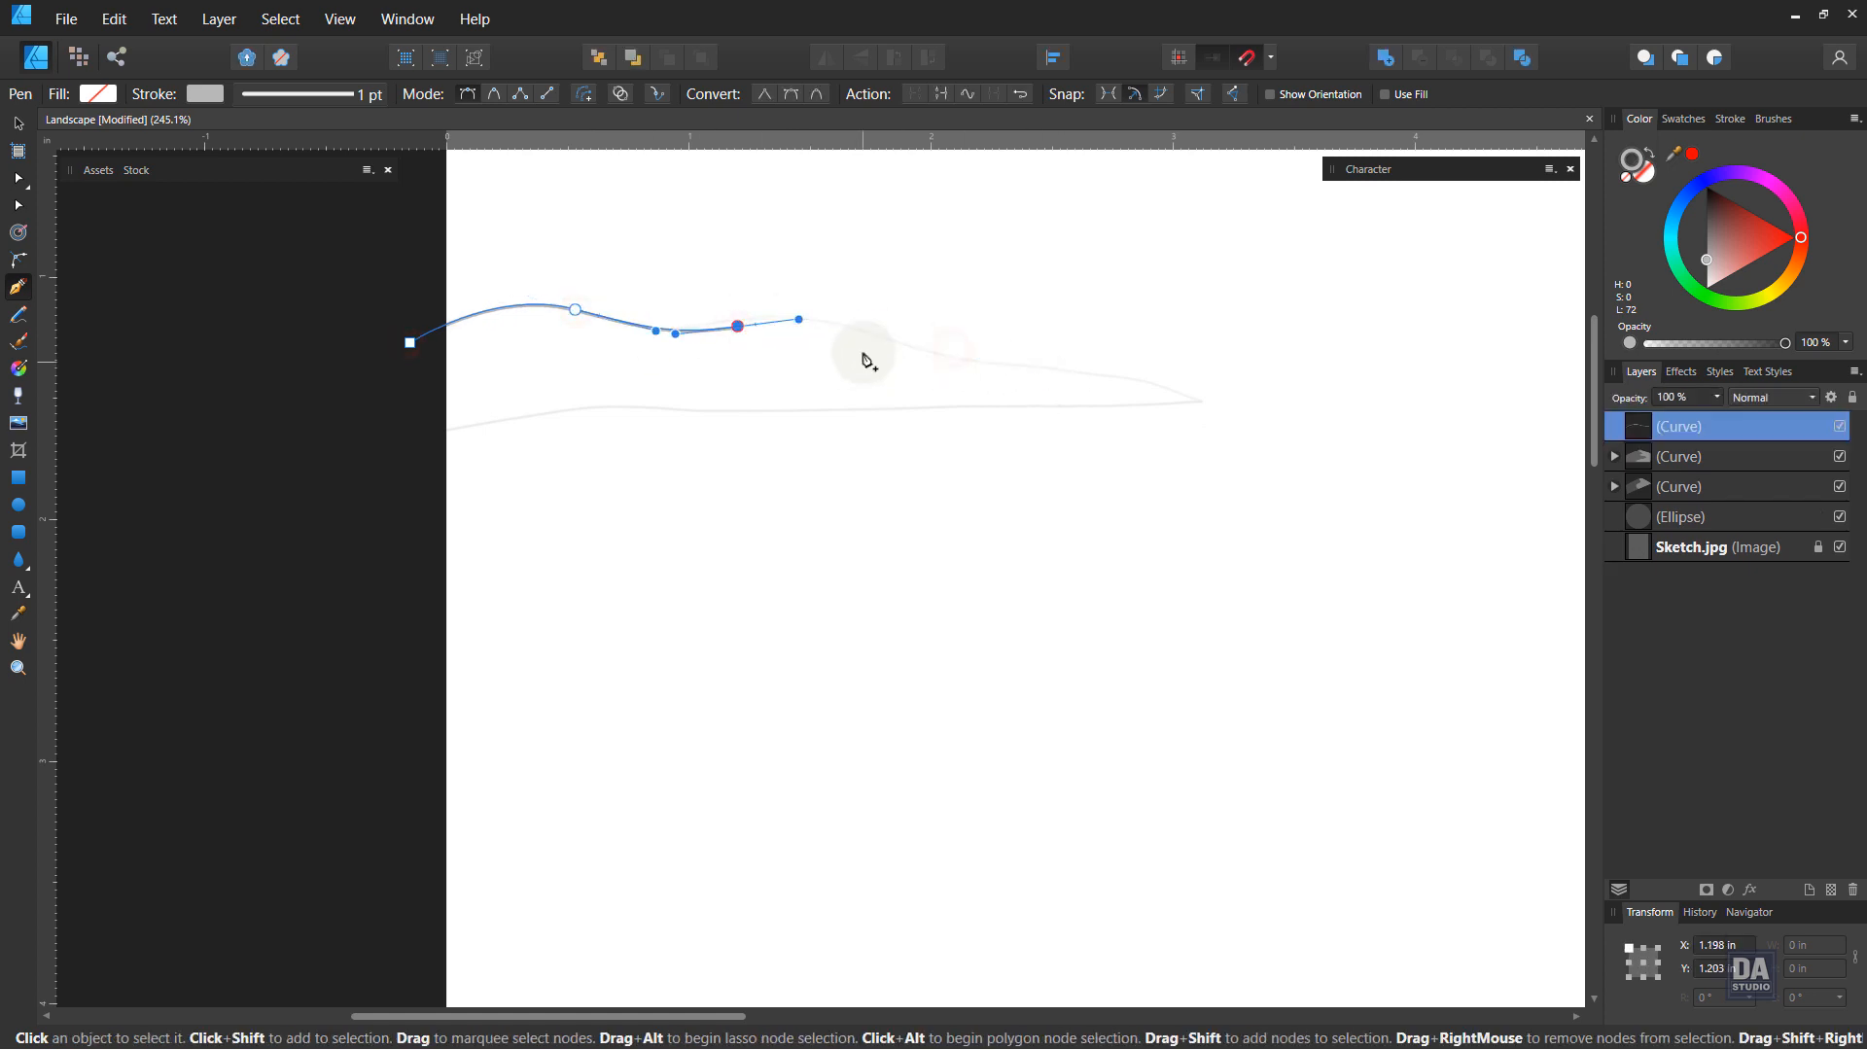
{"action": "left_click_drag", "start_coordinate": [896, 339], "coordinate": [1037, 370]}
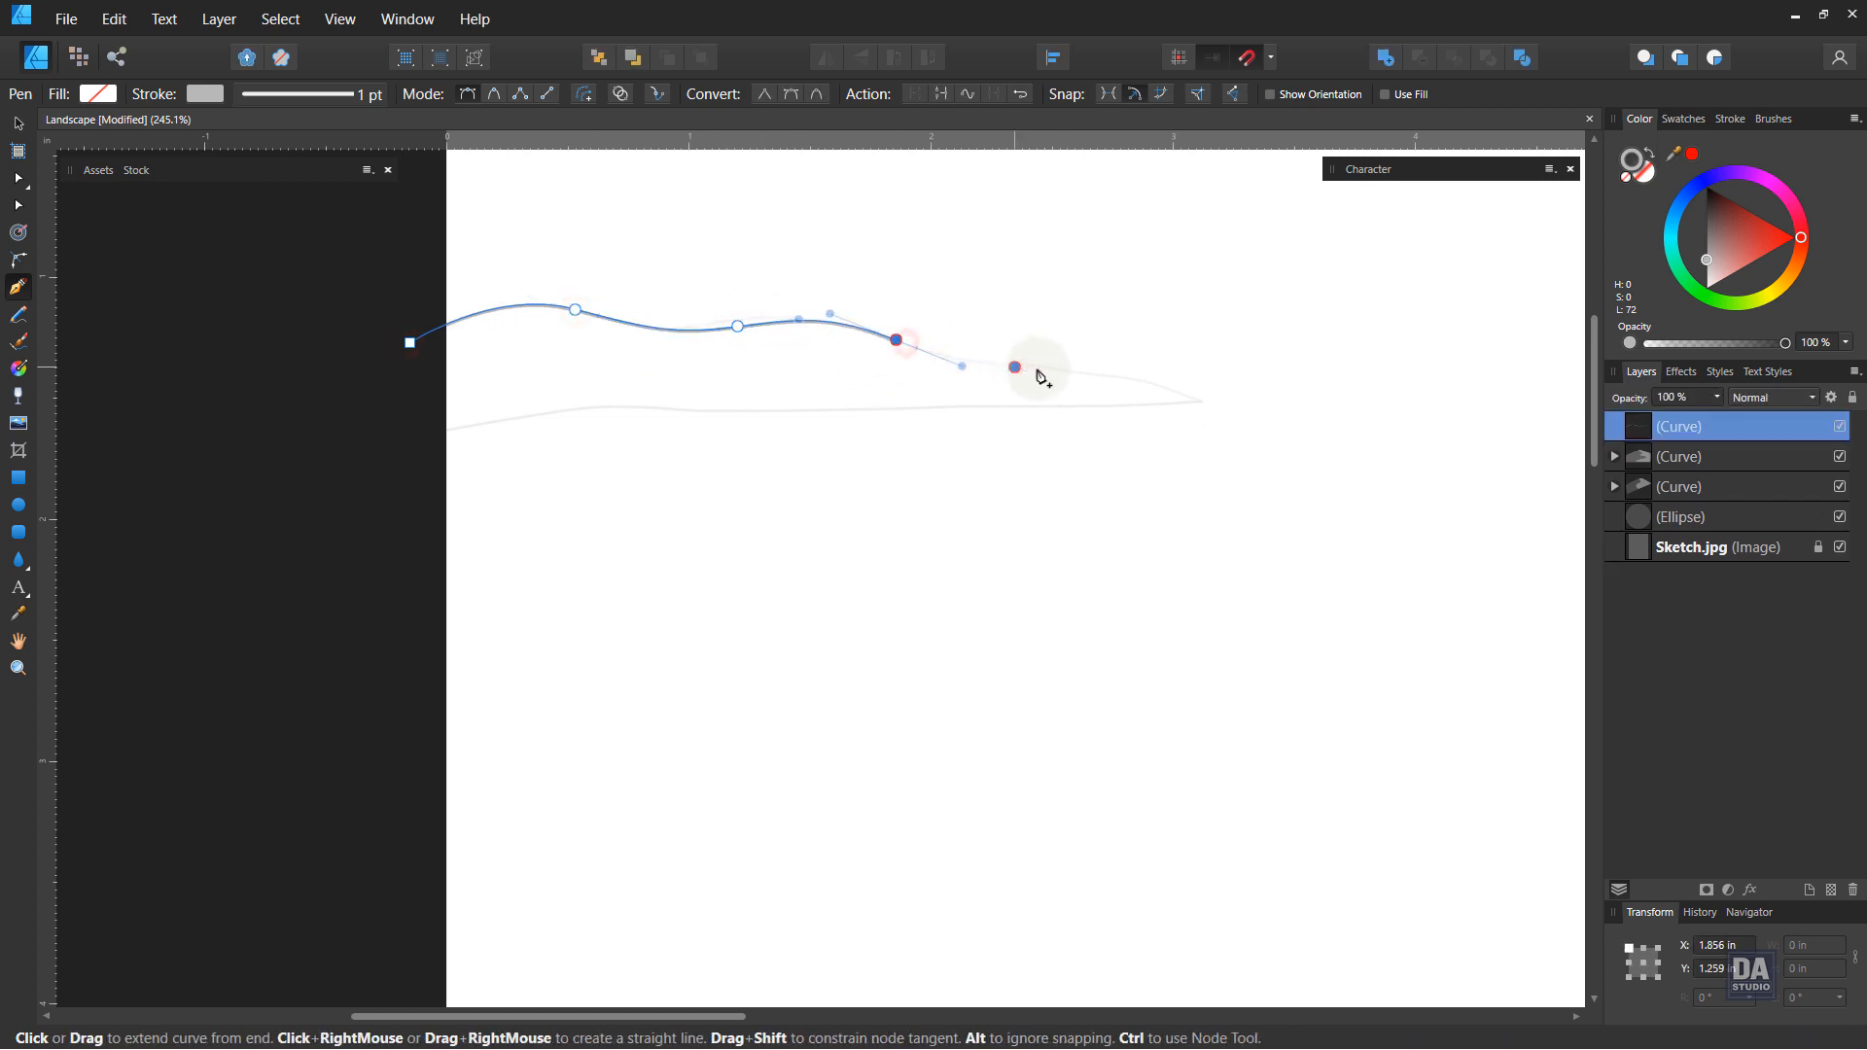
{"action": "left_click", "coordinate": [1200, 403]}
Step: Close the left cloud along its nearly flat underside and beyond the page edge, and swap its stroke and fill colours
{"action": "left_click_drag", "start_coordinate": [962, 407], "coordinate": [832, 415]}
{"action": "left_click_drag", "start_coordinate": [674, 413], "coordinate": [486, 431]}
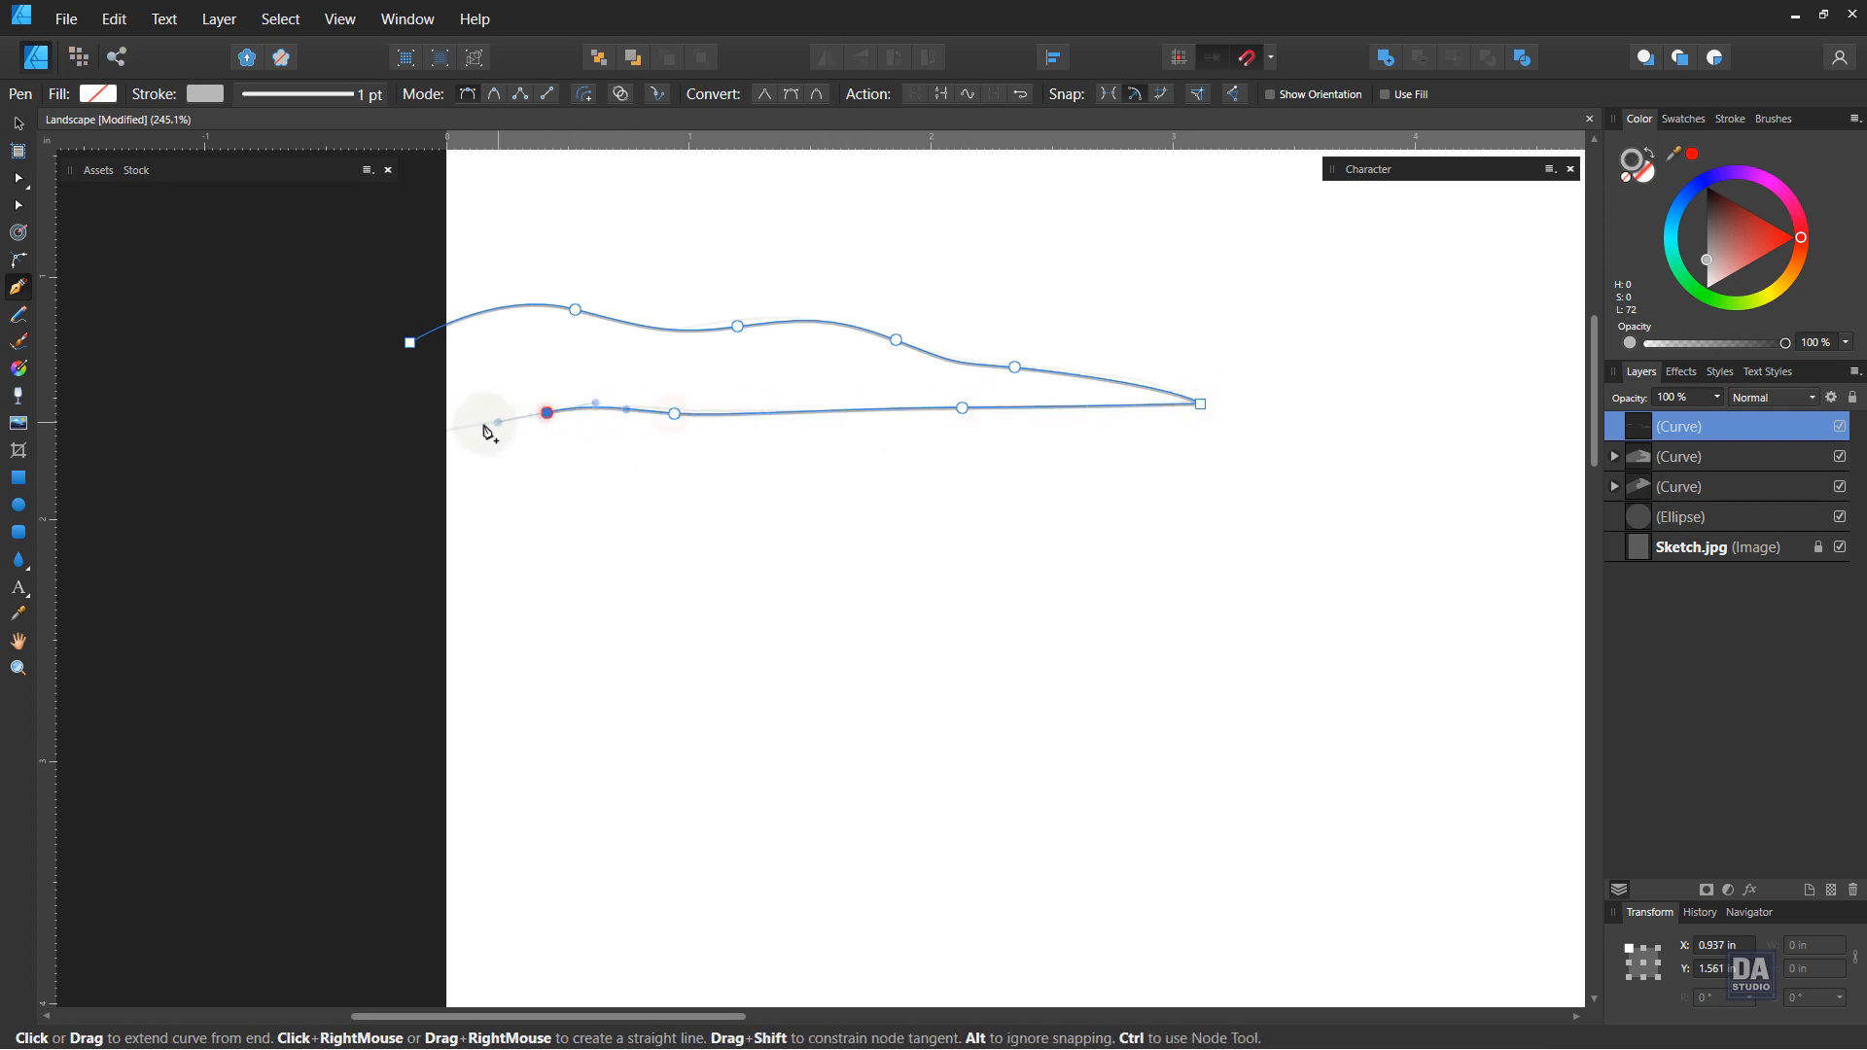
{"action": "left_click", "coordinate": [421, 442]}
{"action": "left_click", "coordinate": [410, 342]}
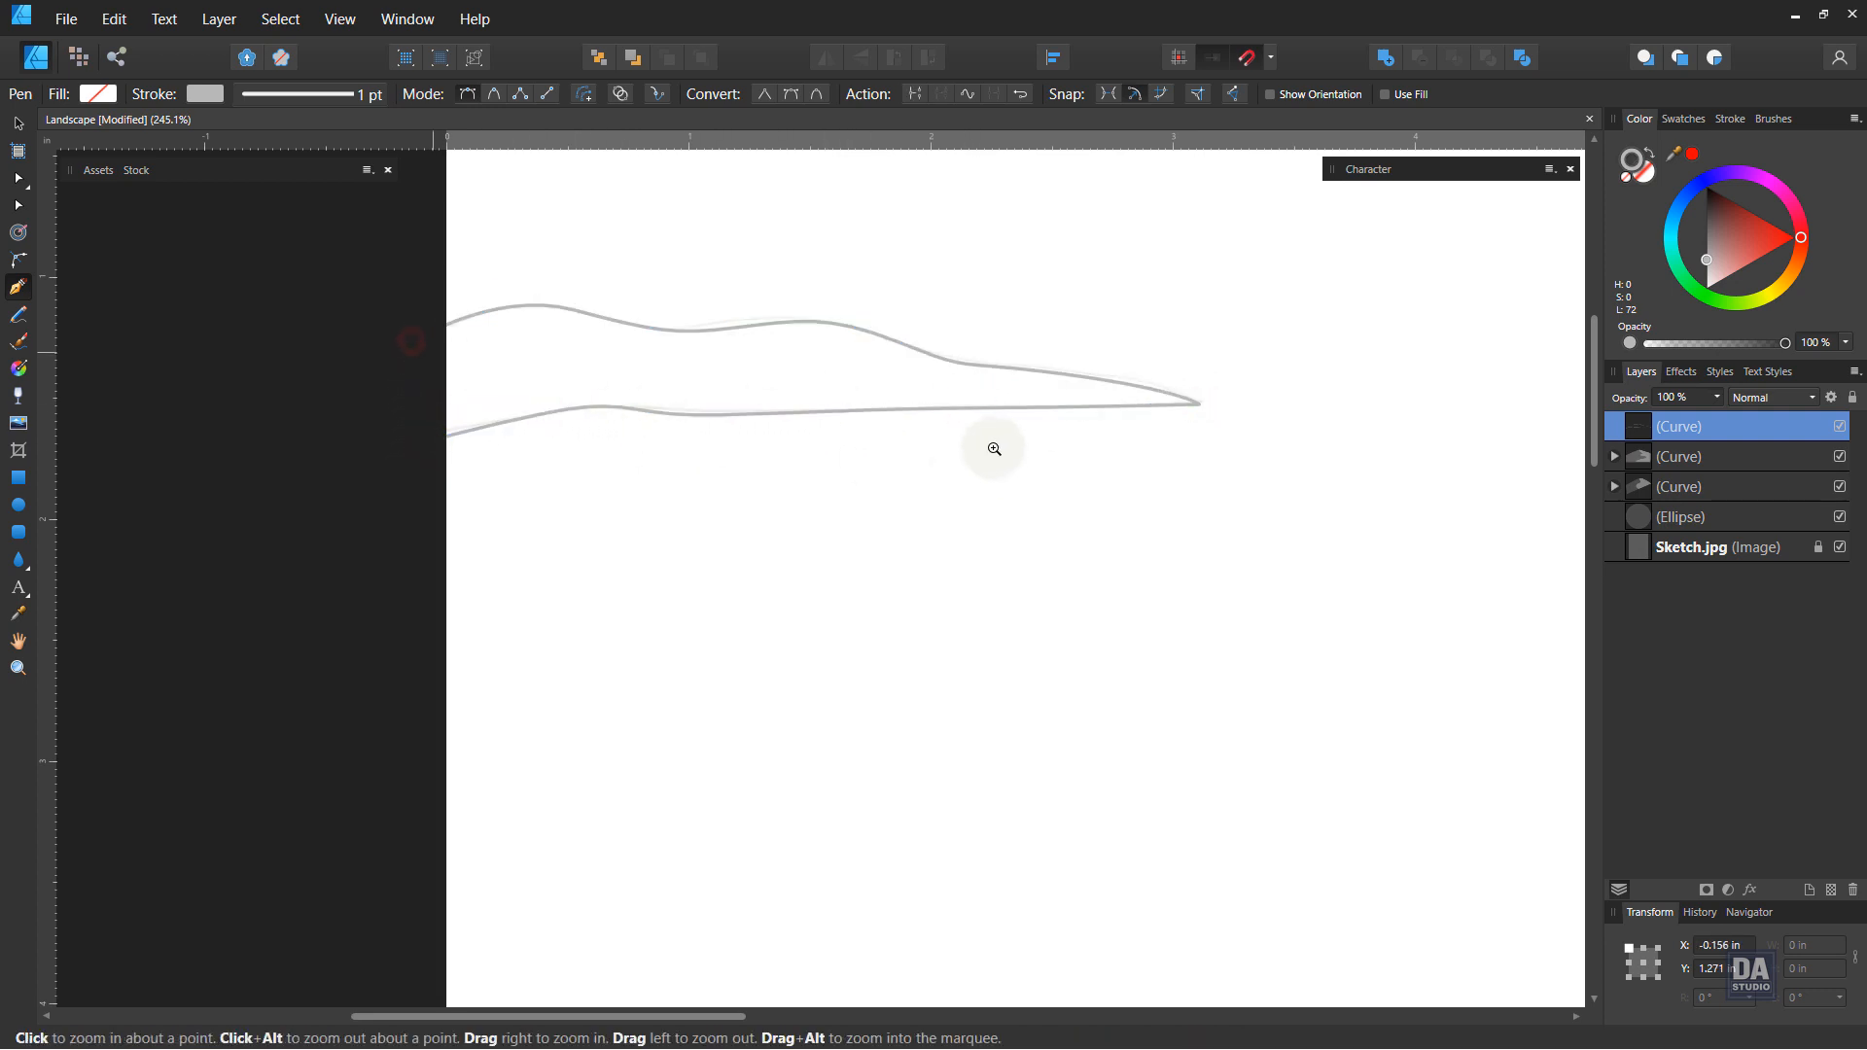
{"action": "left_click", "coordinate": [1650, 152]}
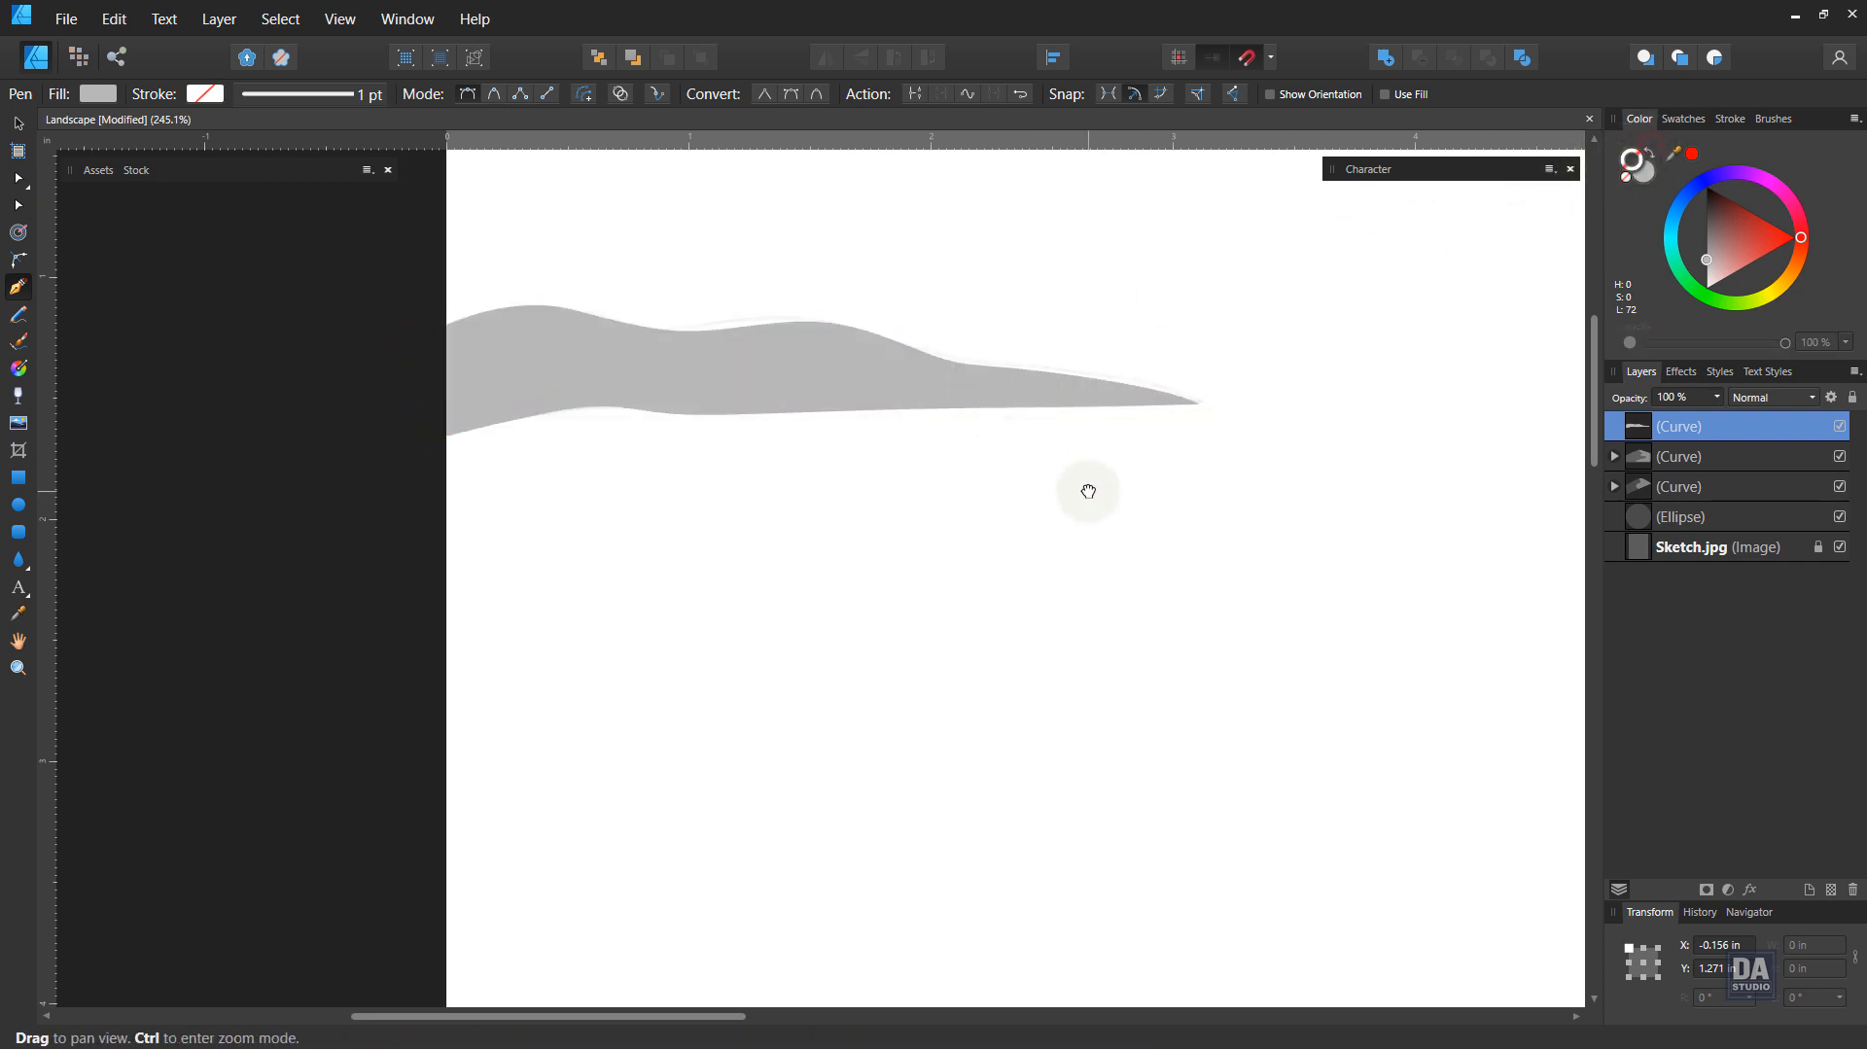
Step: Trace the right cloud's wavy upper edge with the Pen tool from its pointed tip to just beyond the page edge
{"action": "left_click_drag", "start_coordinate": [1142, 483], "coordinate": [389, 374]}
{"action": "mouse_move", "coordinate": [1174, 502]}
{"action": "left_mouse_down"}
{"action": "mouse_move", "coordinate": [542, 465]}
{"action": "mouse_move", "coordinate": [1200, 496]}
{"action": "left_mouse_up"}
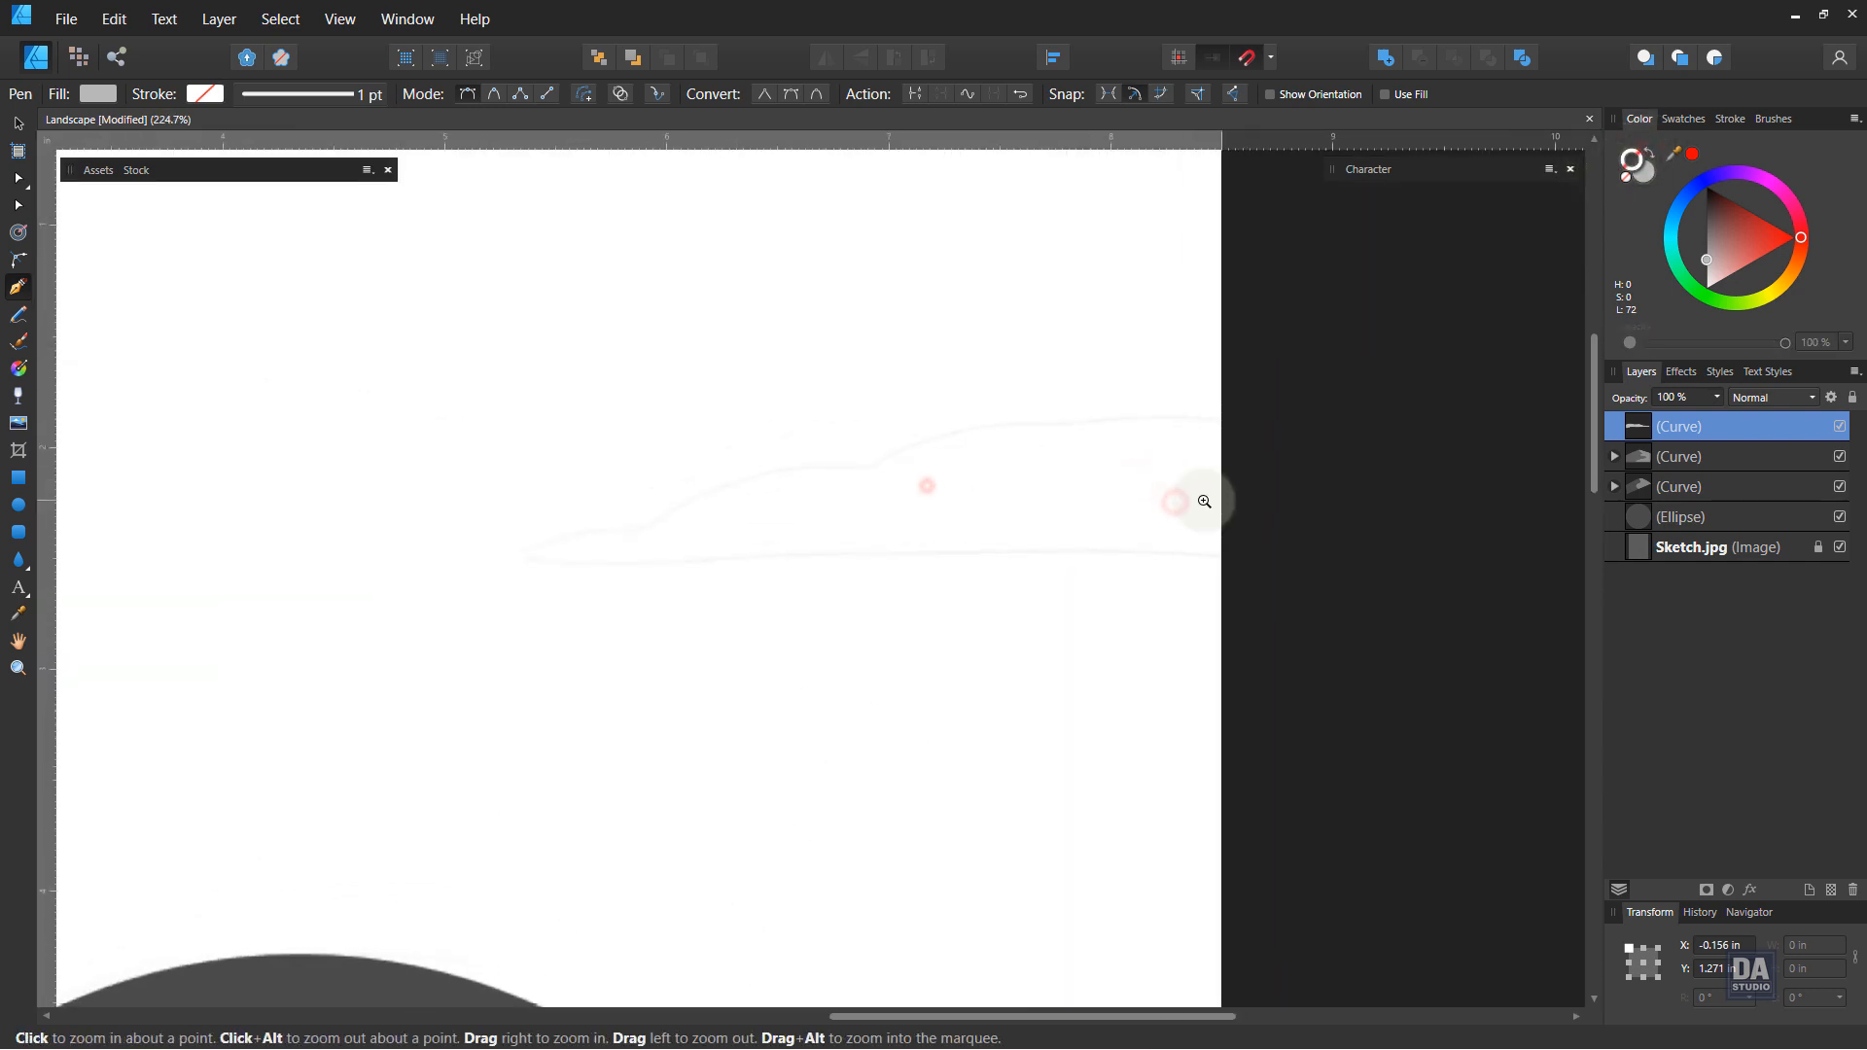
{"action": "left_click", "coordinate": [511, 558]}
{"action": "left_click_drag", "start_coordinate": [632, 542], "coordinate": [627, 534]}
{"action": "left_click_drag", "start_coordinate": [667, 511], "coordinate": [706, 492]}
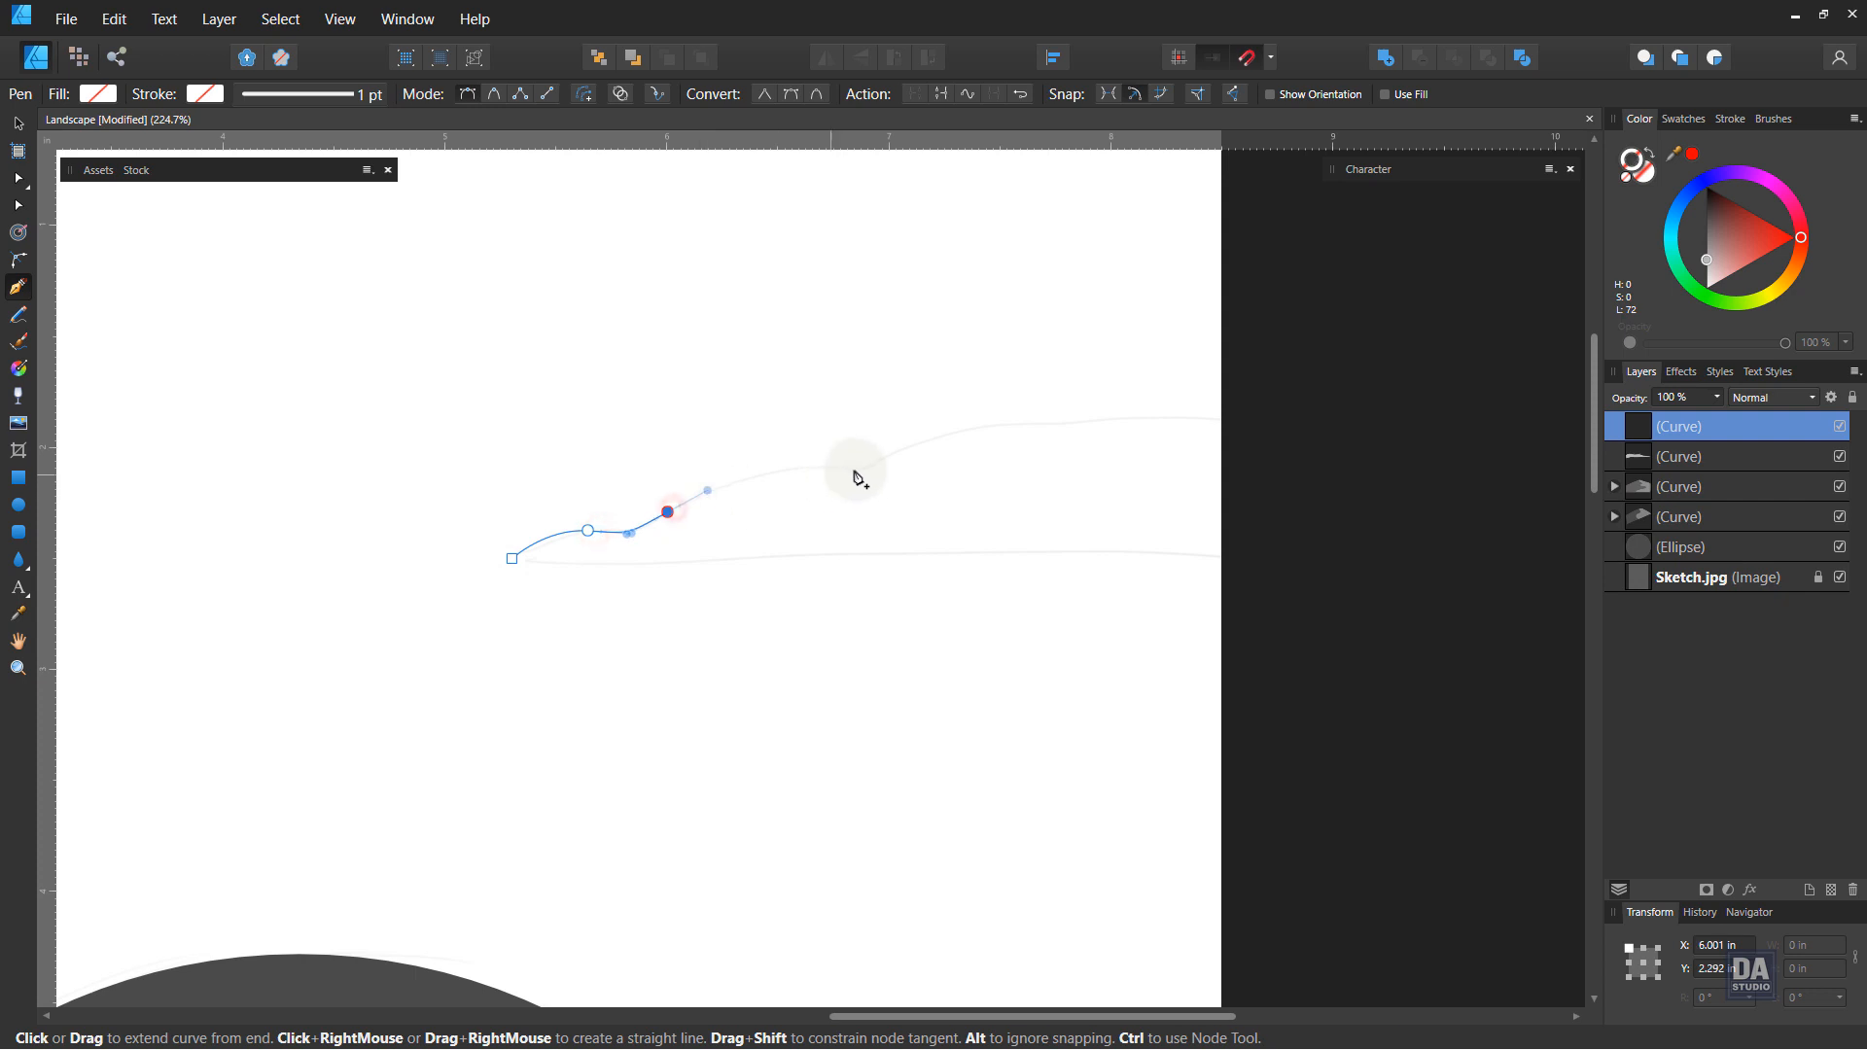
{"action": "left_click_drag", "start_coordinate": [862, 477], "coordinate": [975, 426]}
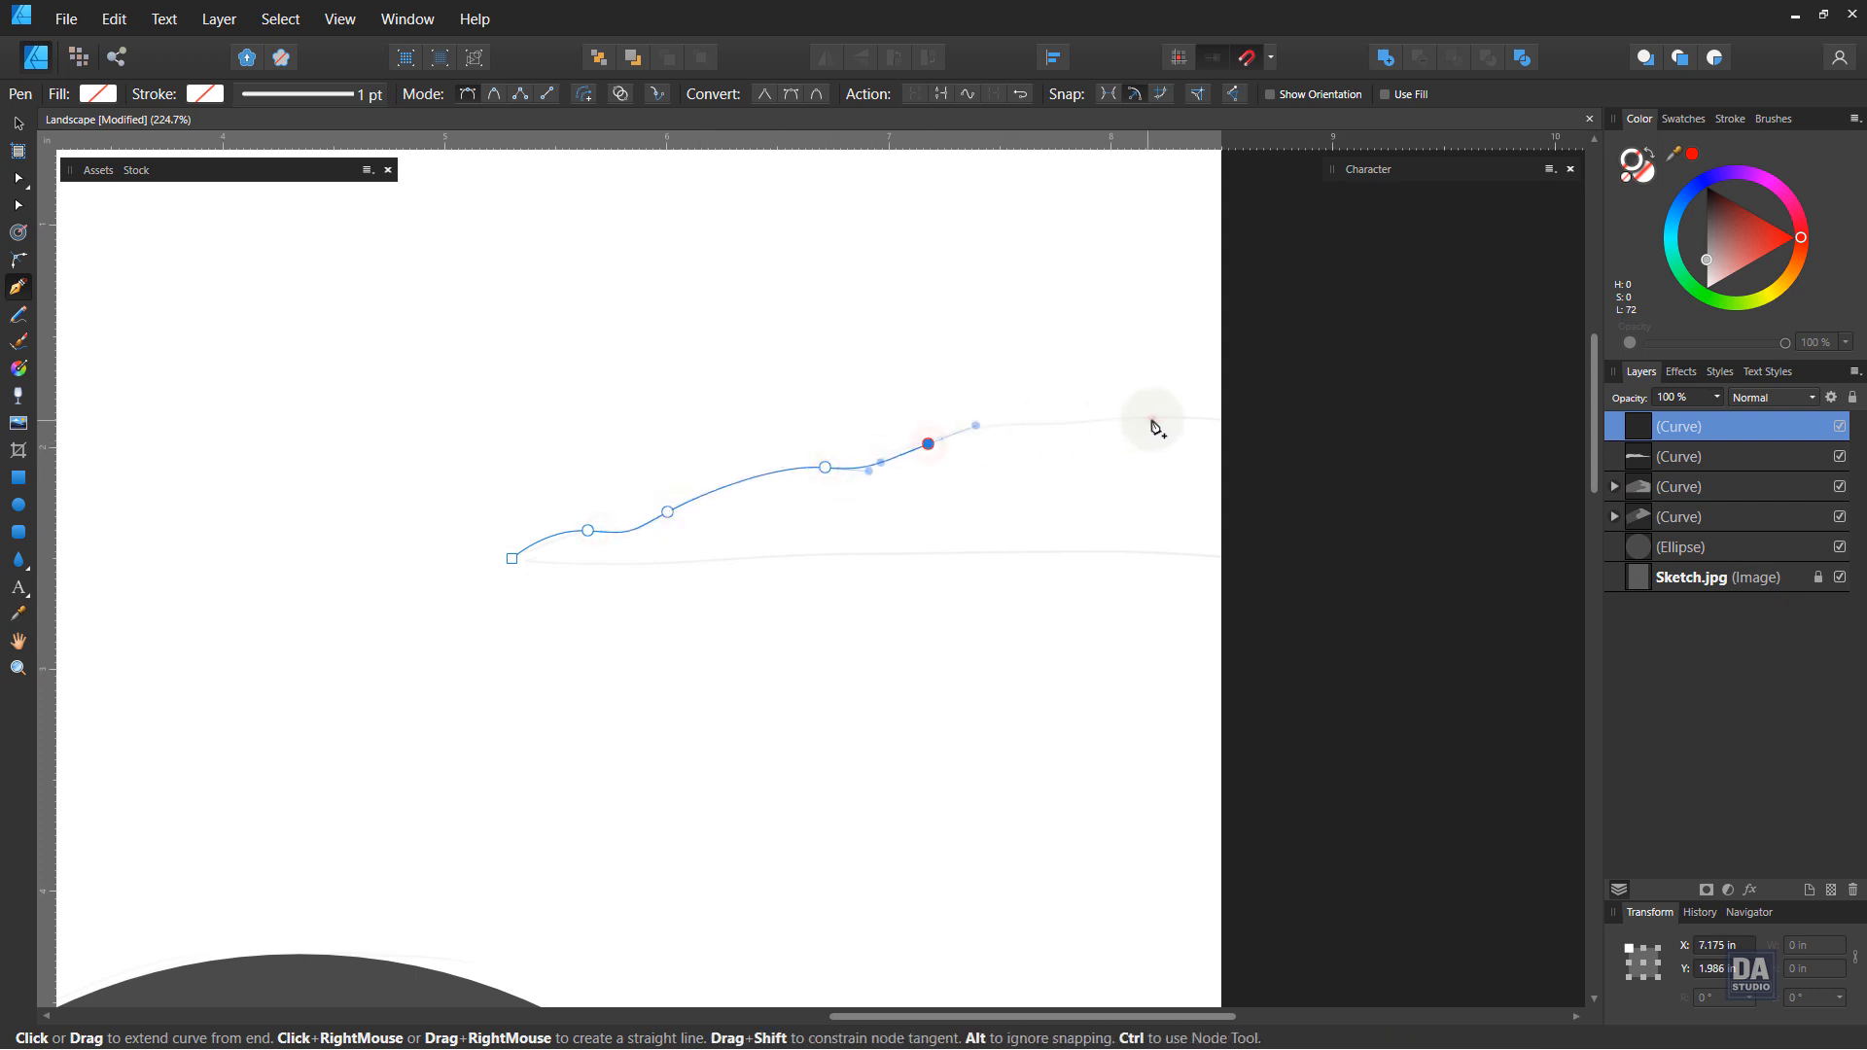
{"action": "left_click_drag", "start_coordinate": [1151, 418], "coordinate": [1250, 468]}
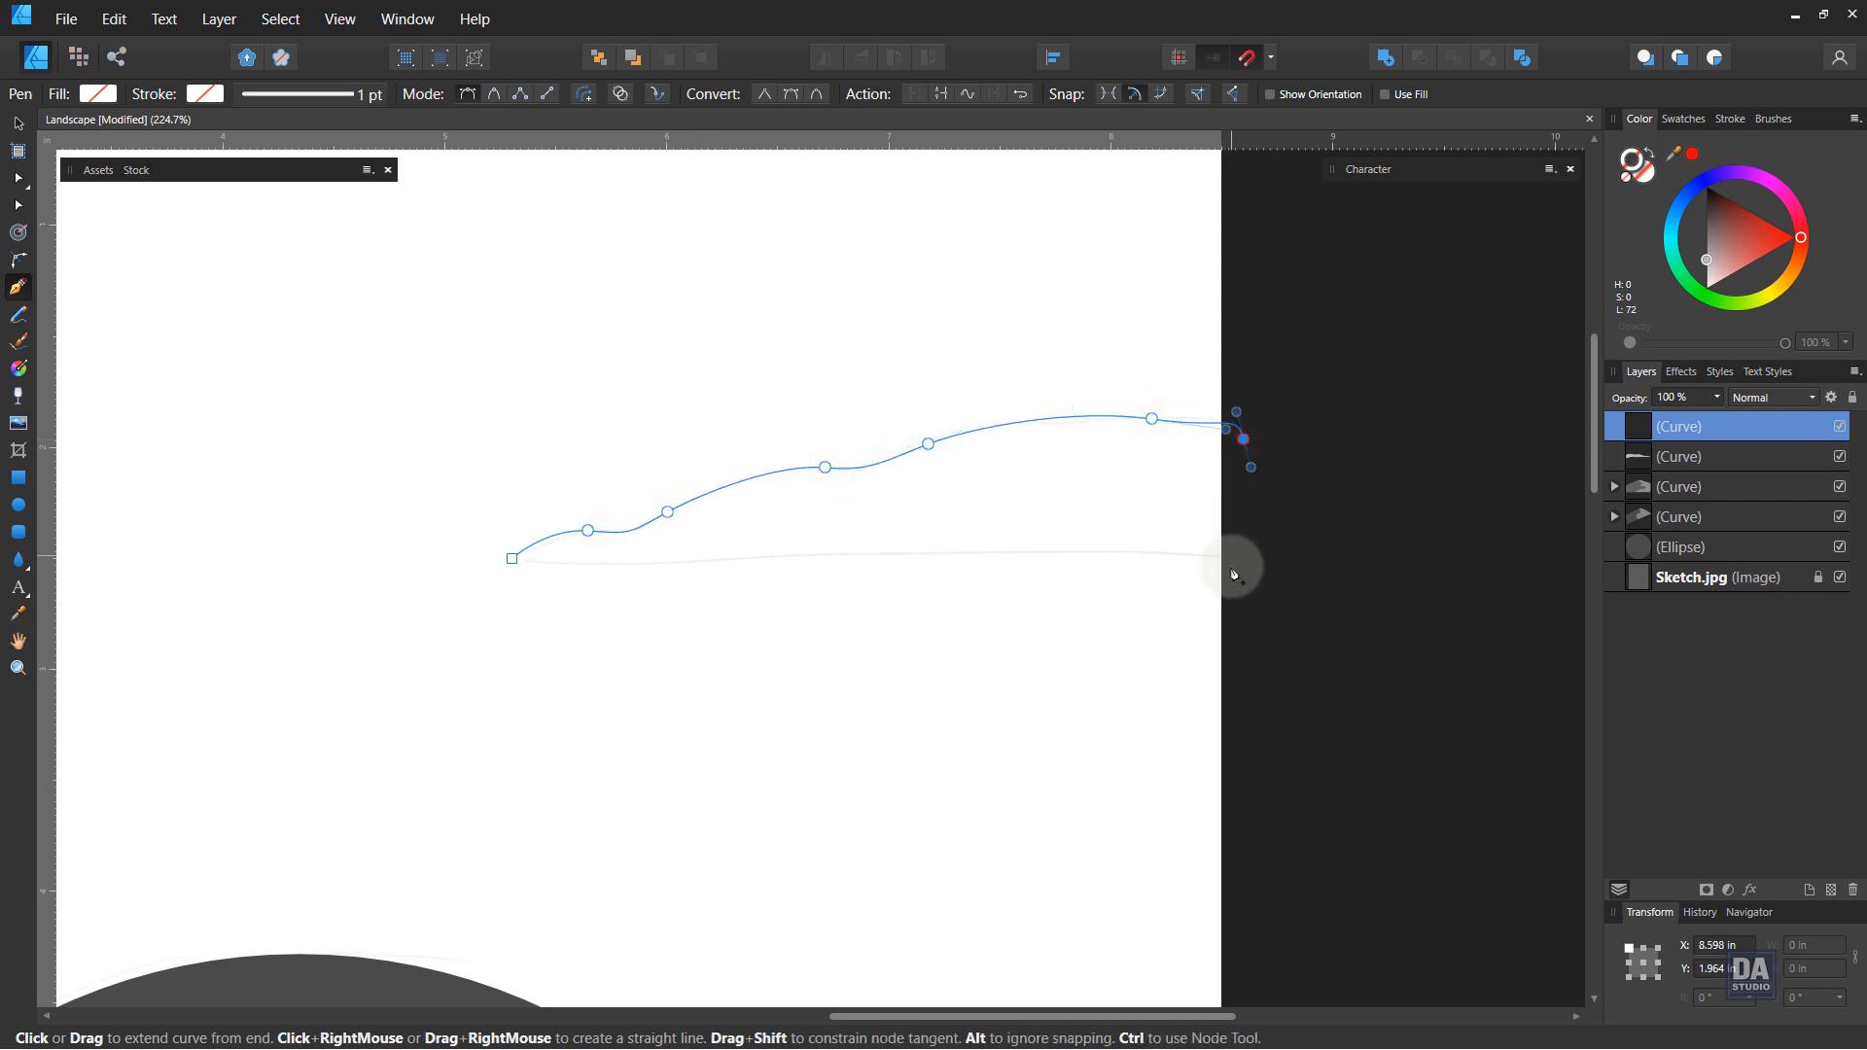
Step: Close the right cloud outside the page and along its underside back to the pointed tip
{"action": "left_click", "coordinate": [1243, 563]}
{"action": "left_click_drag", "start_coordinate": [1000, 556], "coordinate": [902, 563]}
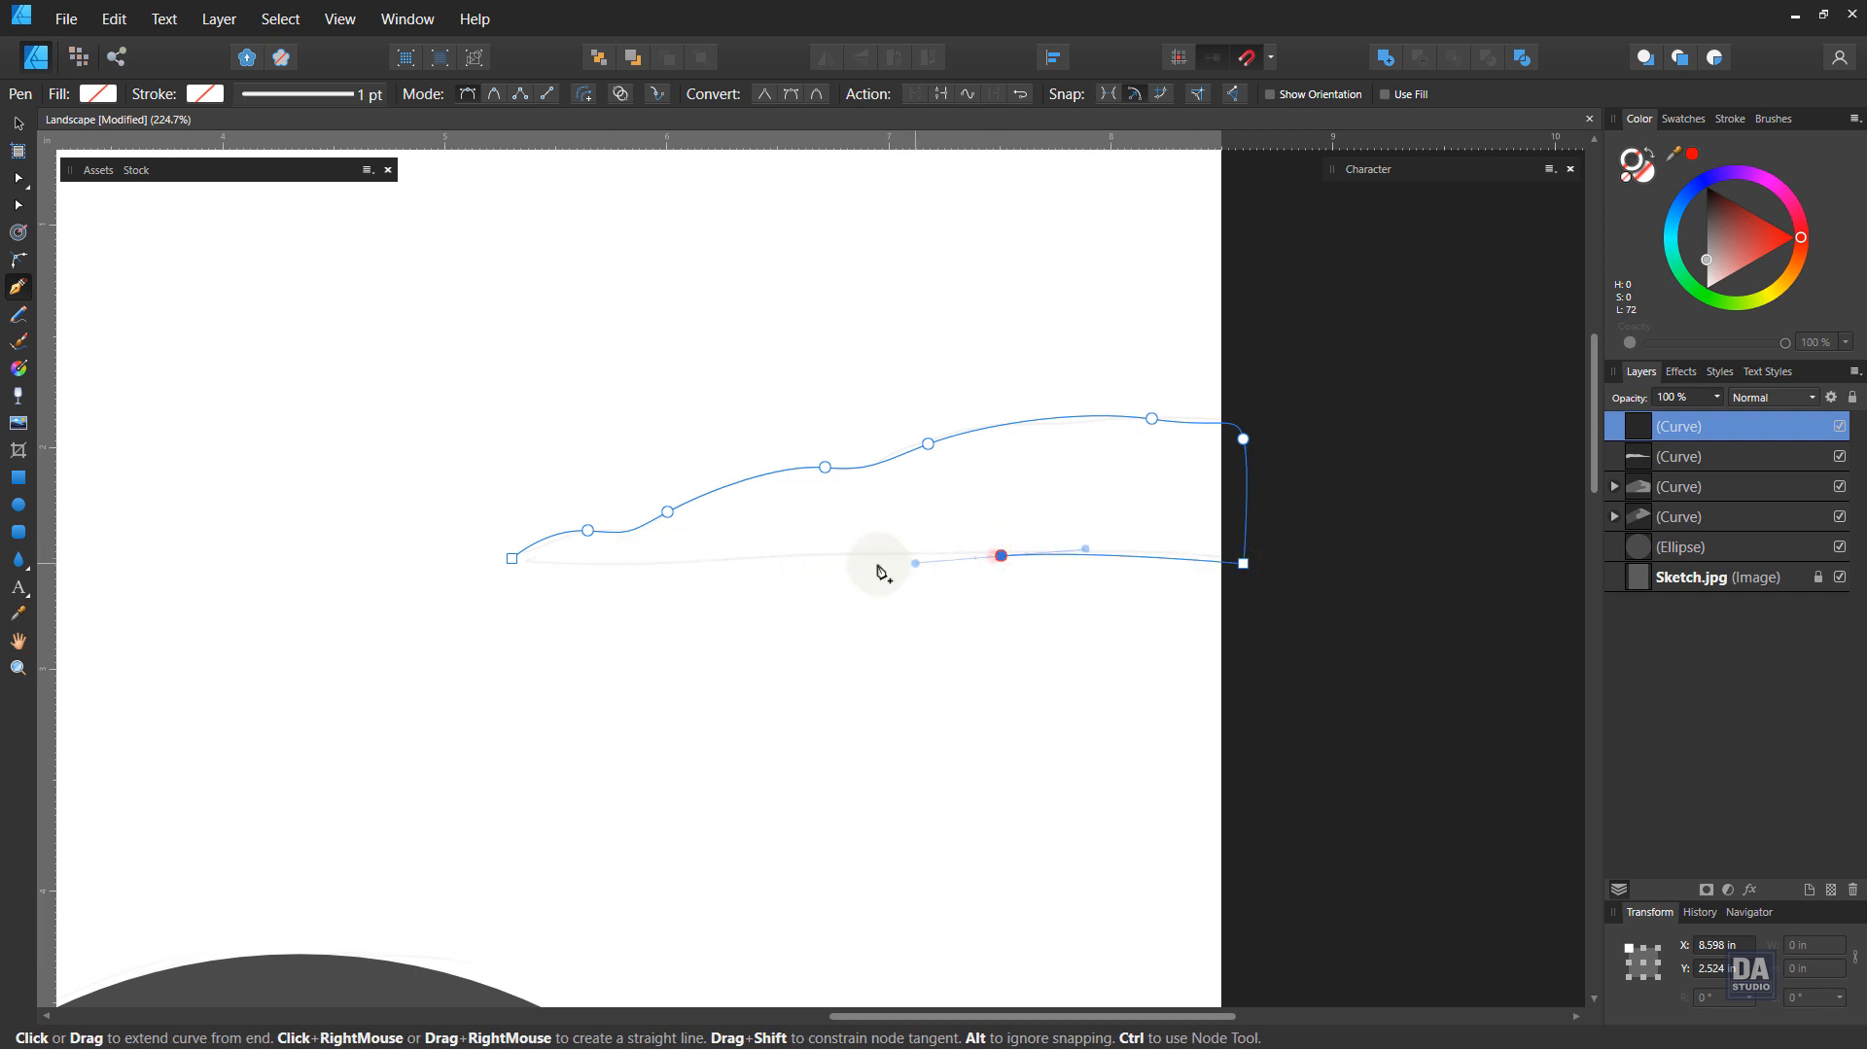
{"action": "left_click_drag", "start_coordinate": [748, 557], "coordinate": [701, 558]}
{"action": "left_click", "coordinate": [512, 558]}
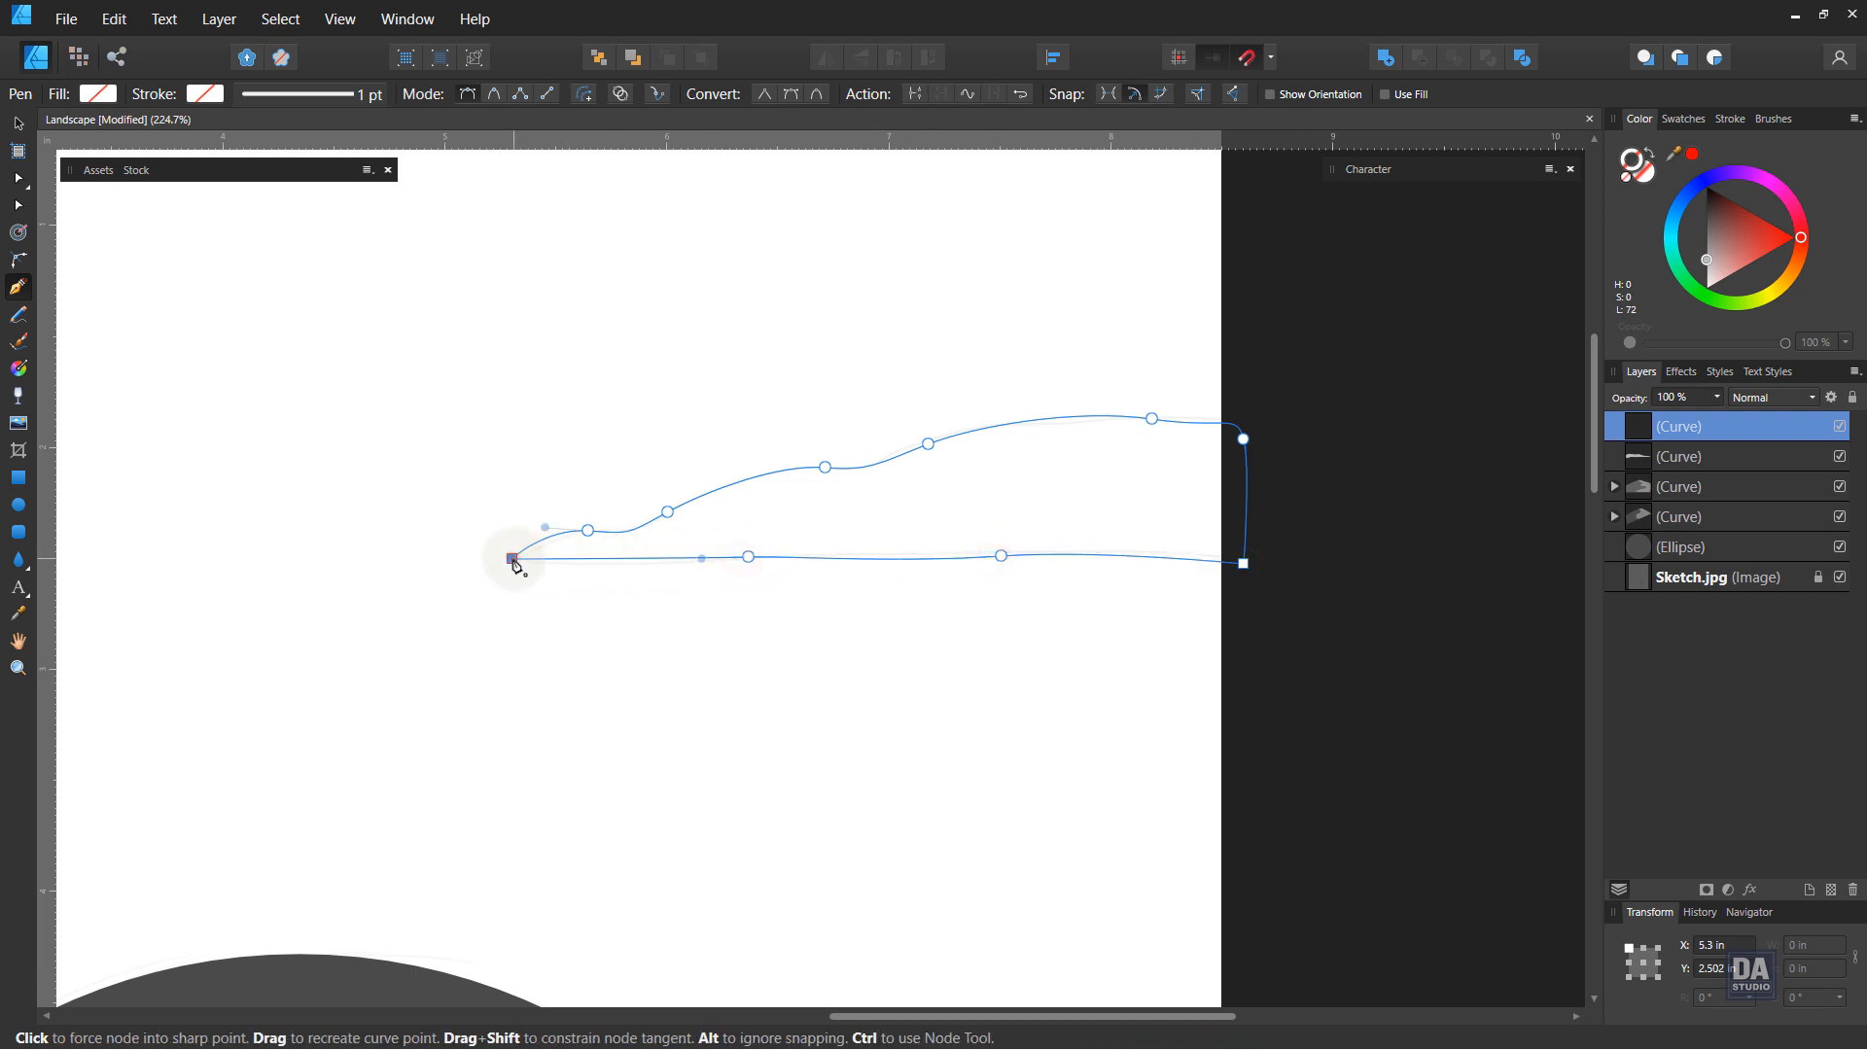
Step: Adjust the handles on the right cloud's underside to follow the sketch, fill the cloud with light grey of lightness 70, and deselect it
{"action": "left_click", "coordinate": [602, 569], "text": "alt"}
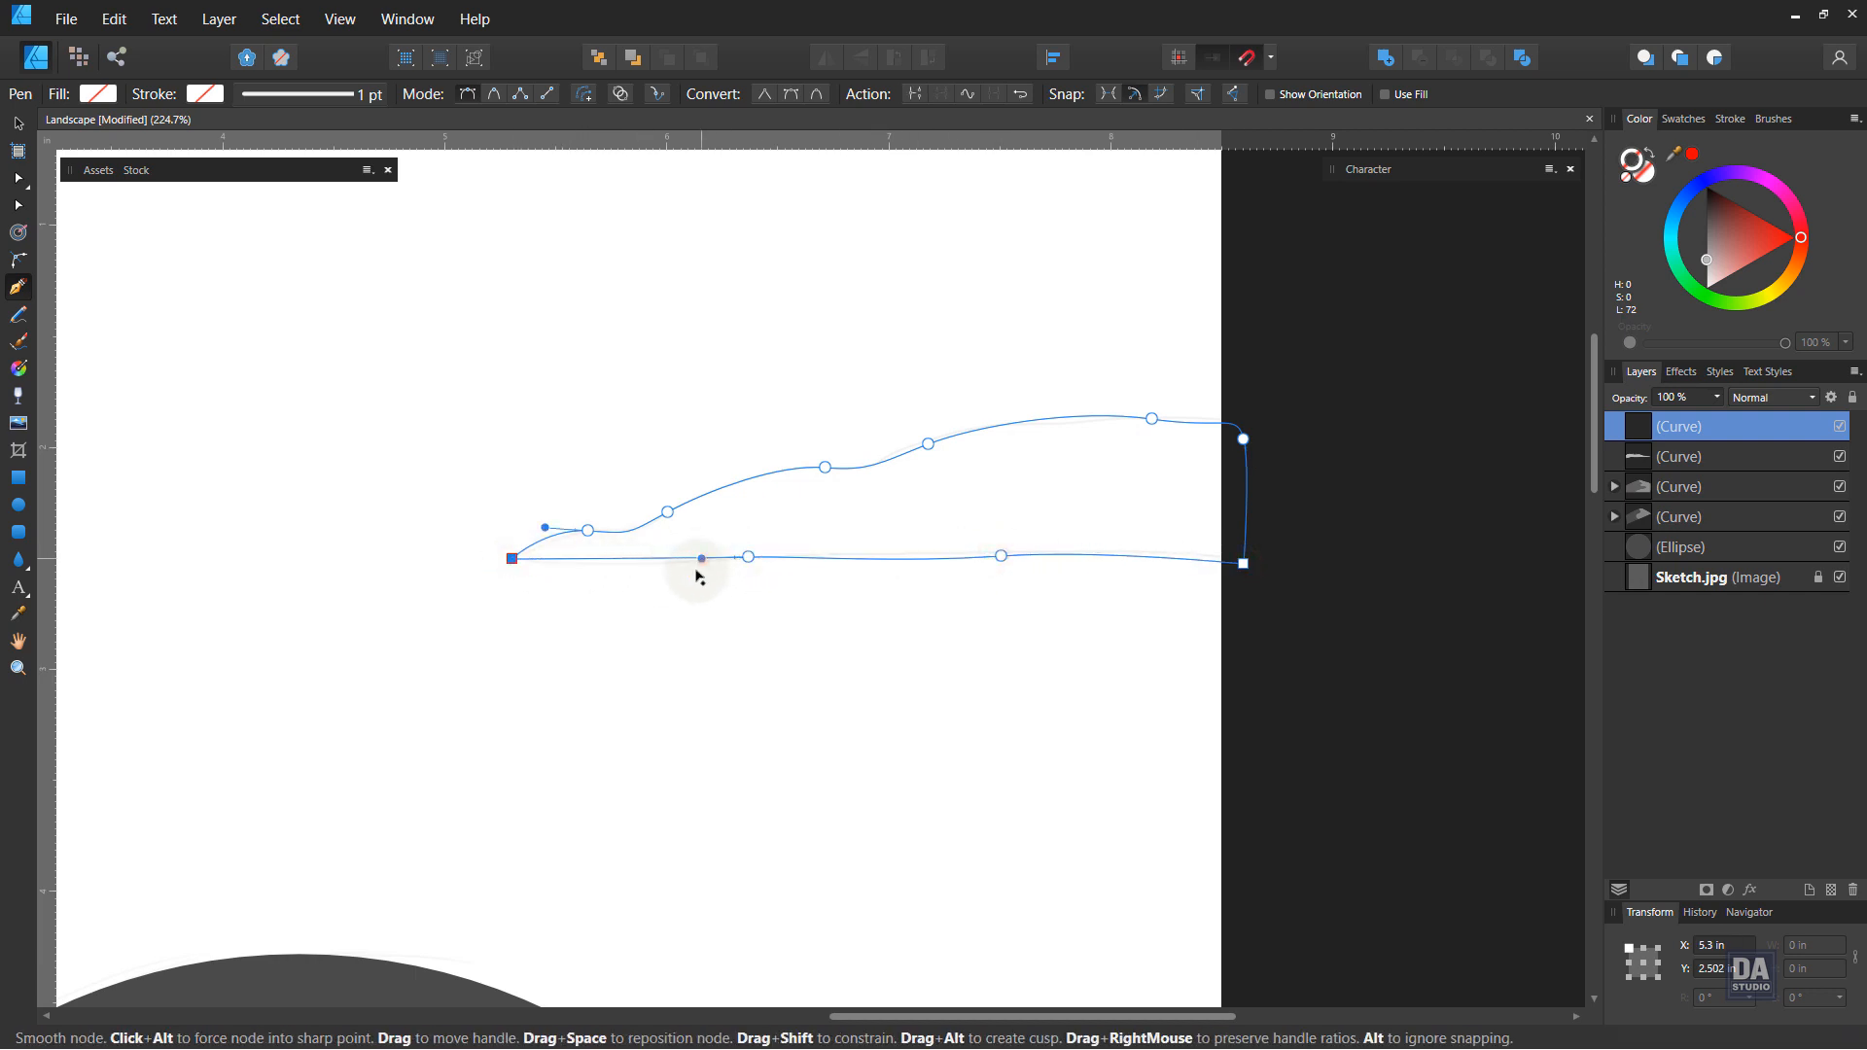
{"action": "left_click", "coordinate": [748, 556]}
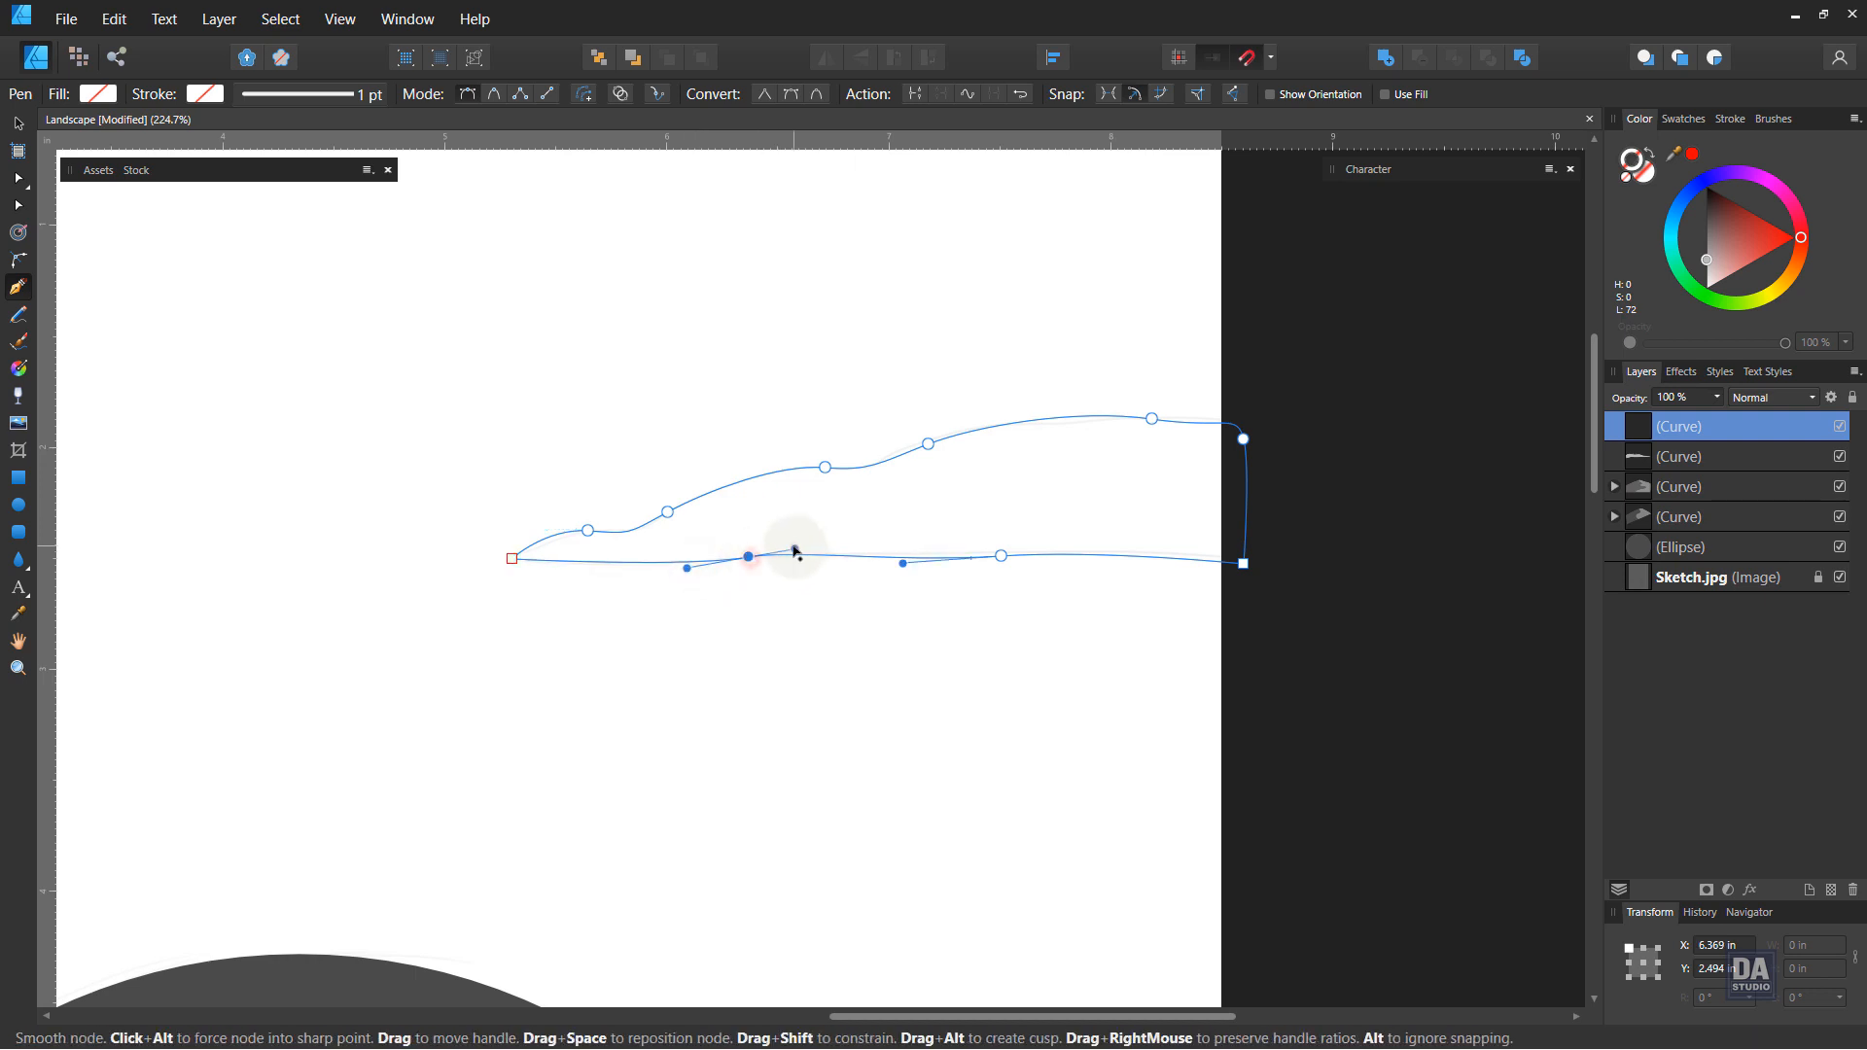
{"action": "left_click_drag", "start_coordinate": [817, 552], "coordinate": [815, 545]}
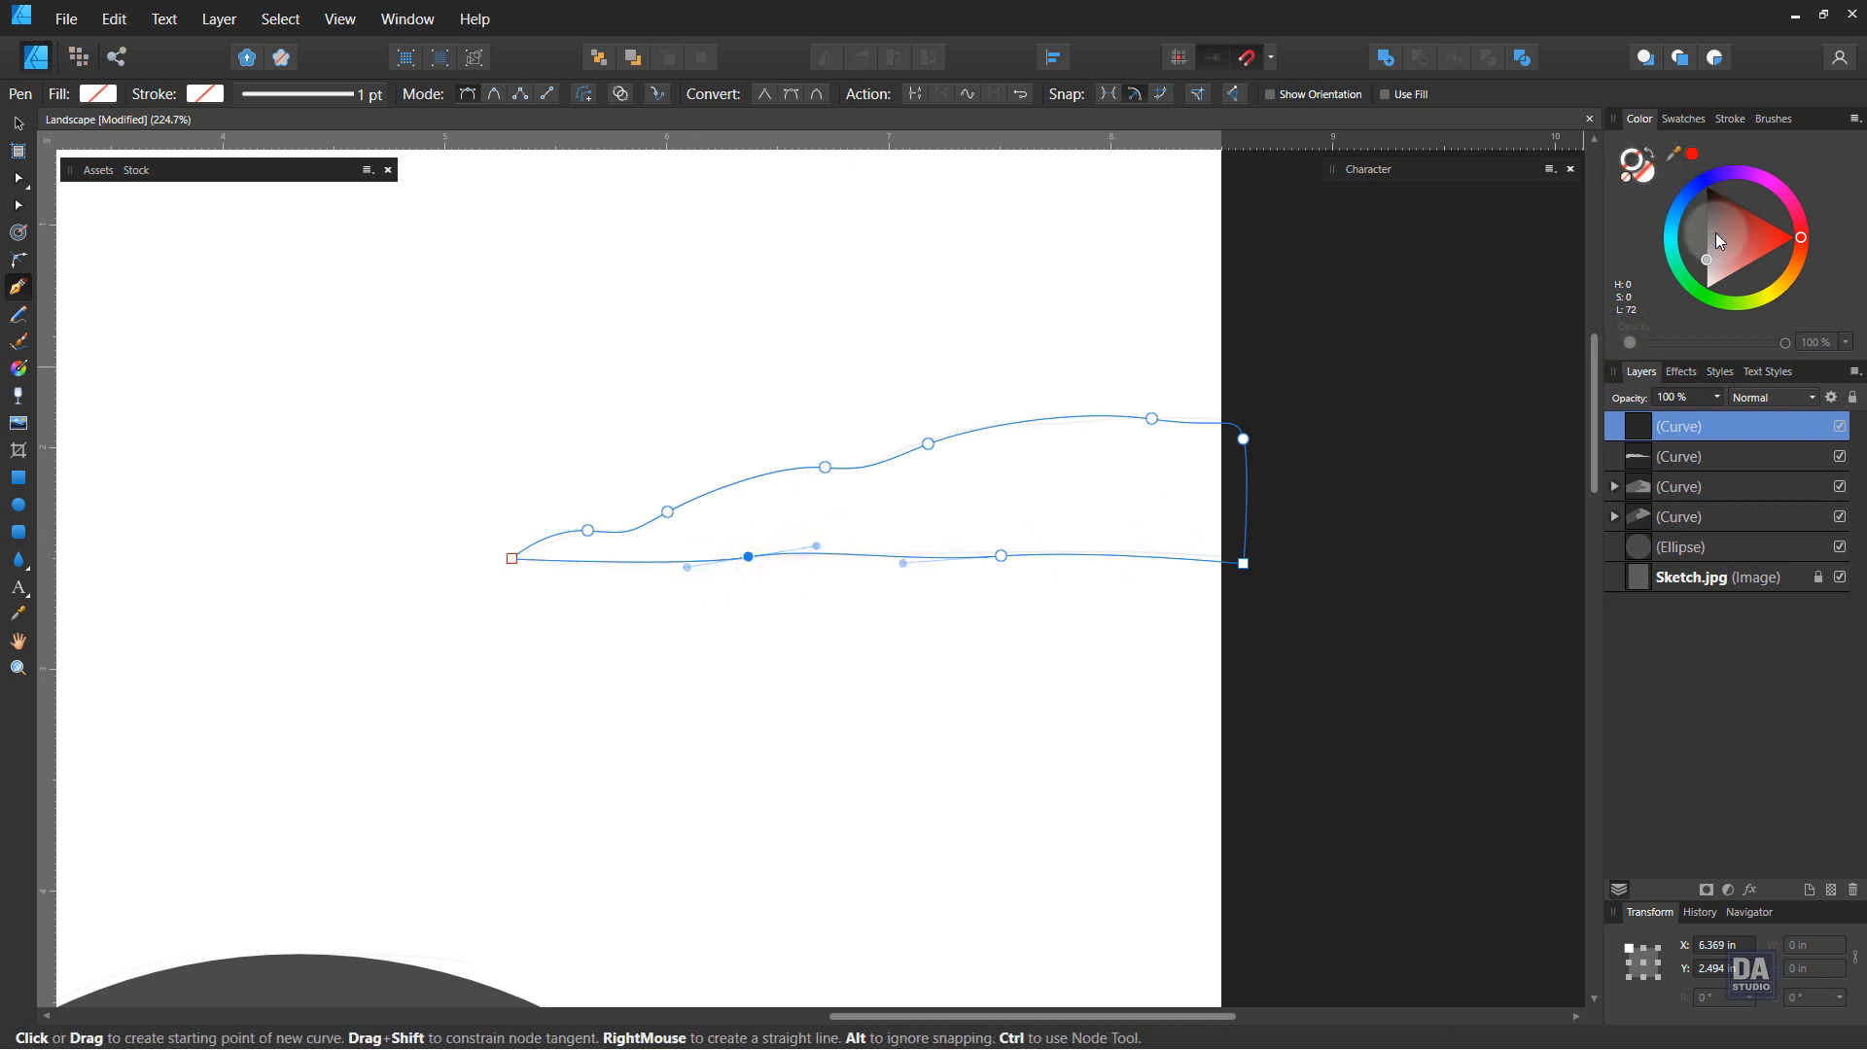
{"action": "left_click", "coordinate": [1707, 258]}
{"action": "left_click", "coordinate": [1408, 416], "text": "ctrl"}
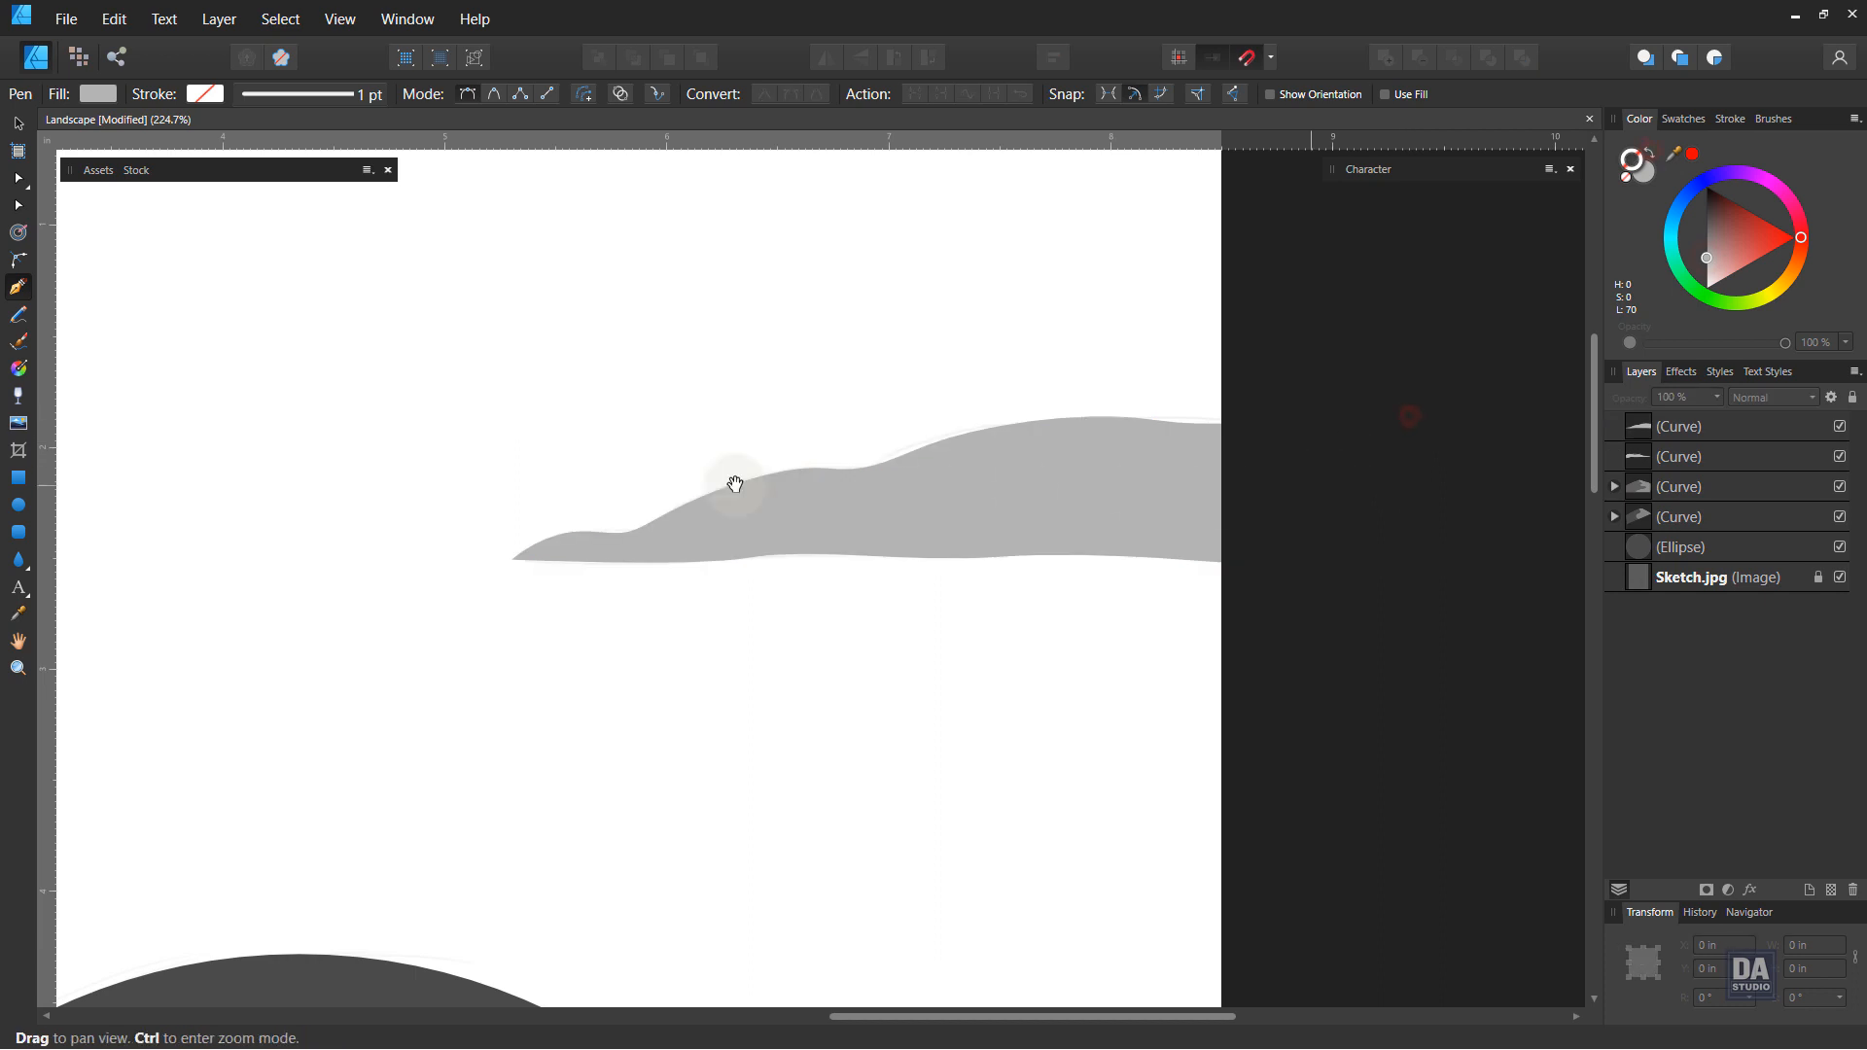
Step: Draw an 8.5 by 11 in rectangle covering the whole page and place it behind the sun, just above the sketch image
{"action": "left_click_drag", "start_coordinate": [1124, 536], "coordinate": [376, 435]}
{"action": "left_click_drag", "start_coordinate": [874, 654], "coordinate": [808, 541]}
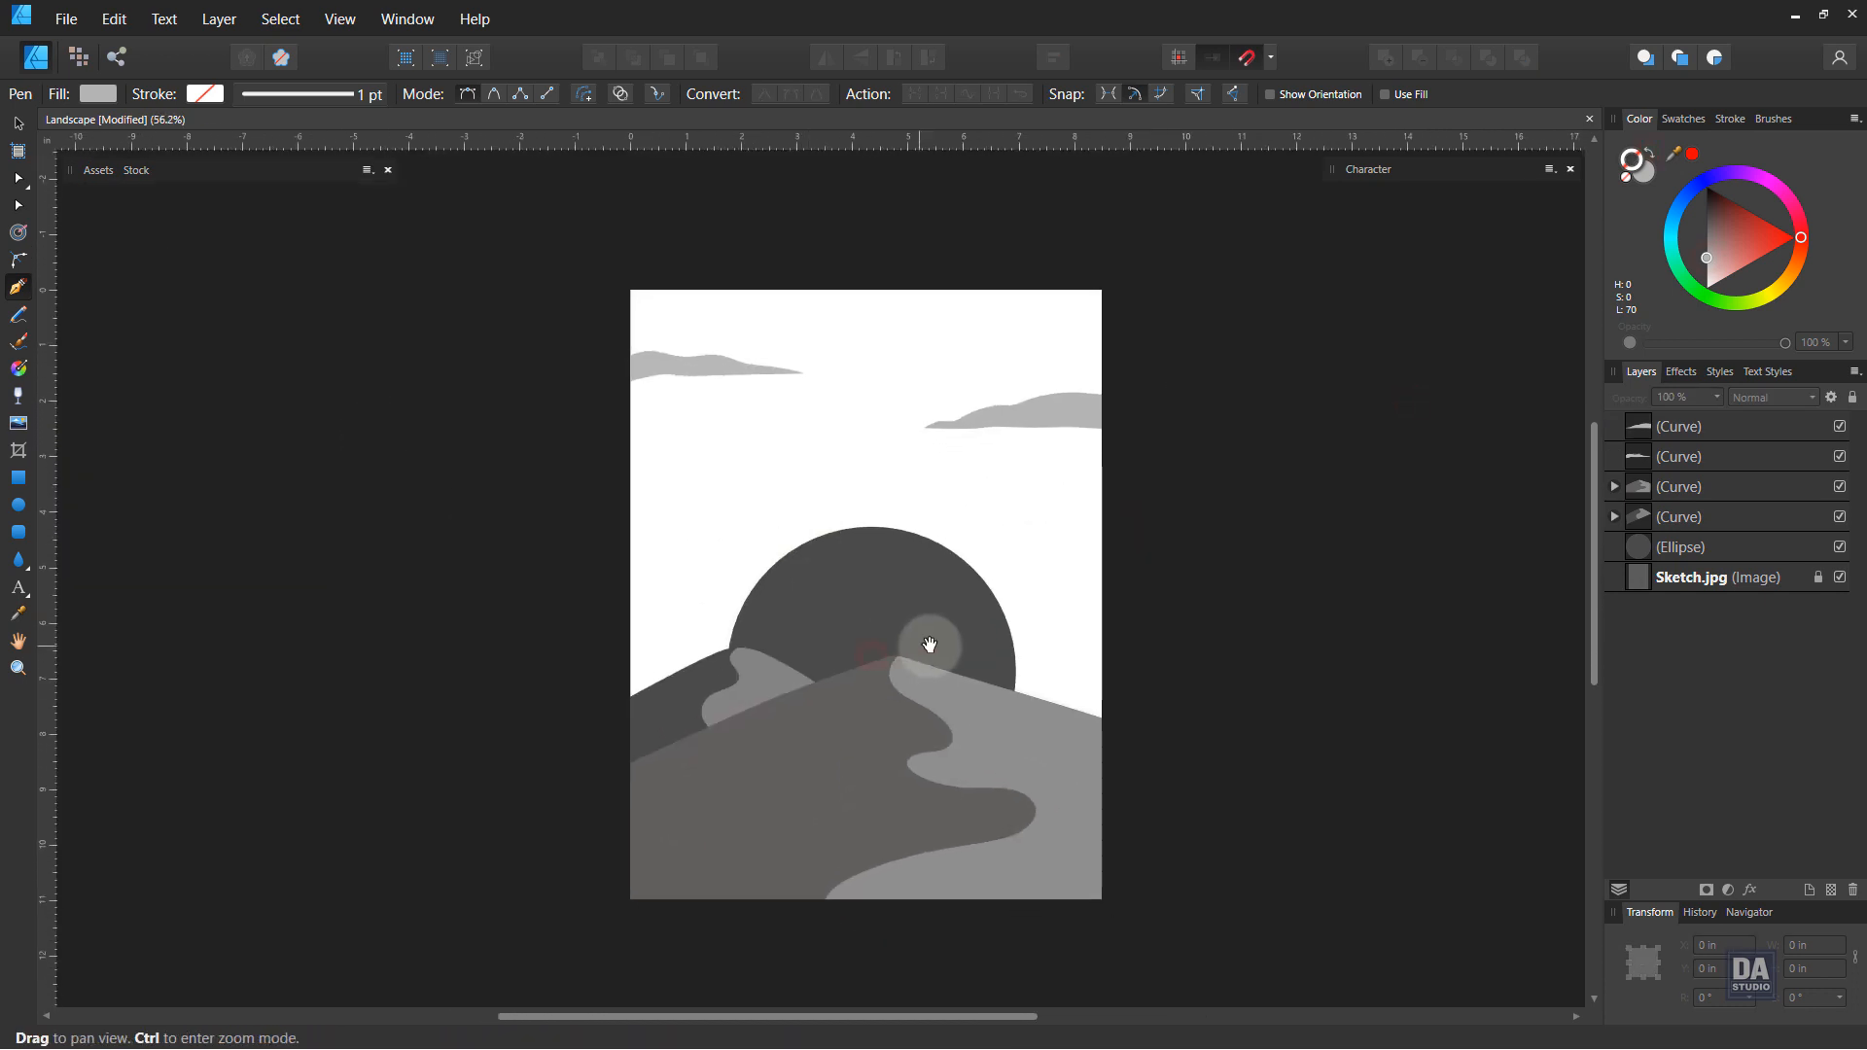
{"action": "left_click_drag", "start_coordinate": [929, 644], "coordinate": [925, 622]}
{"action": "key", "text": "v"}
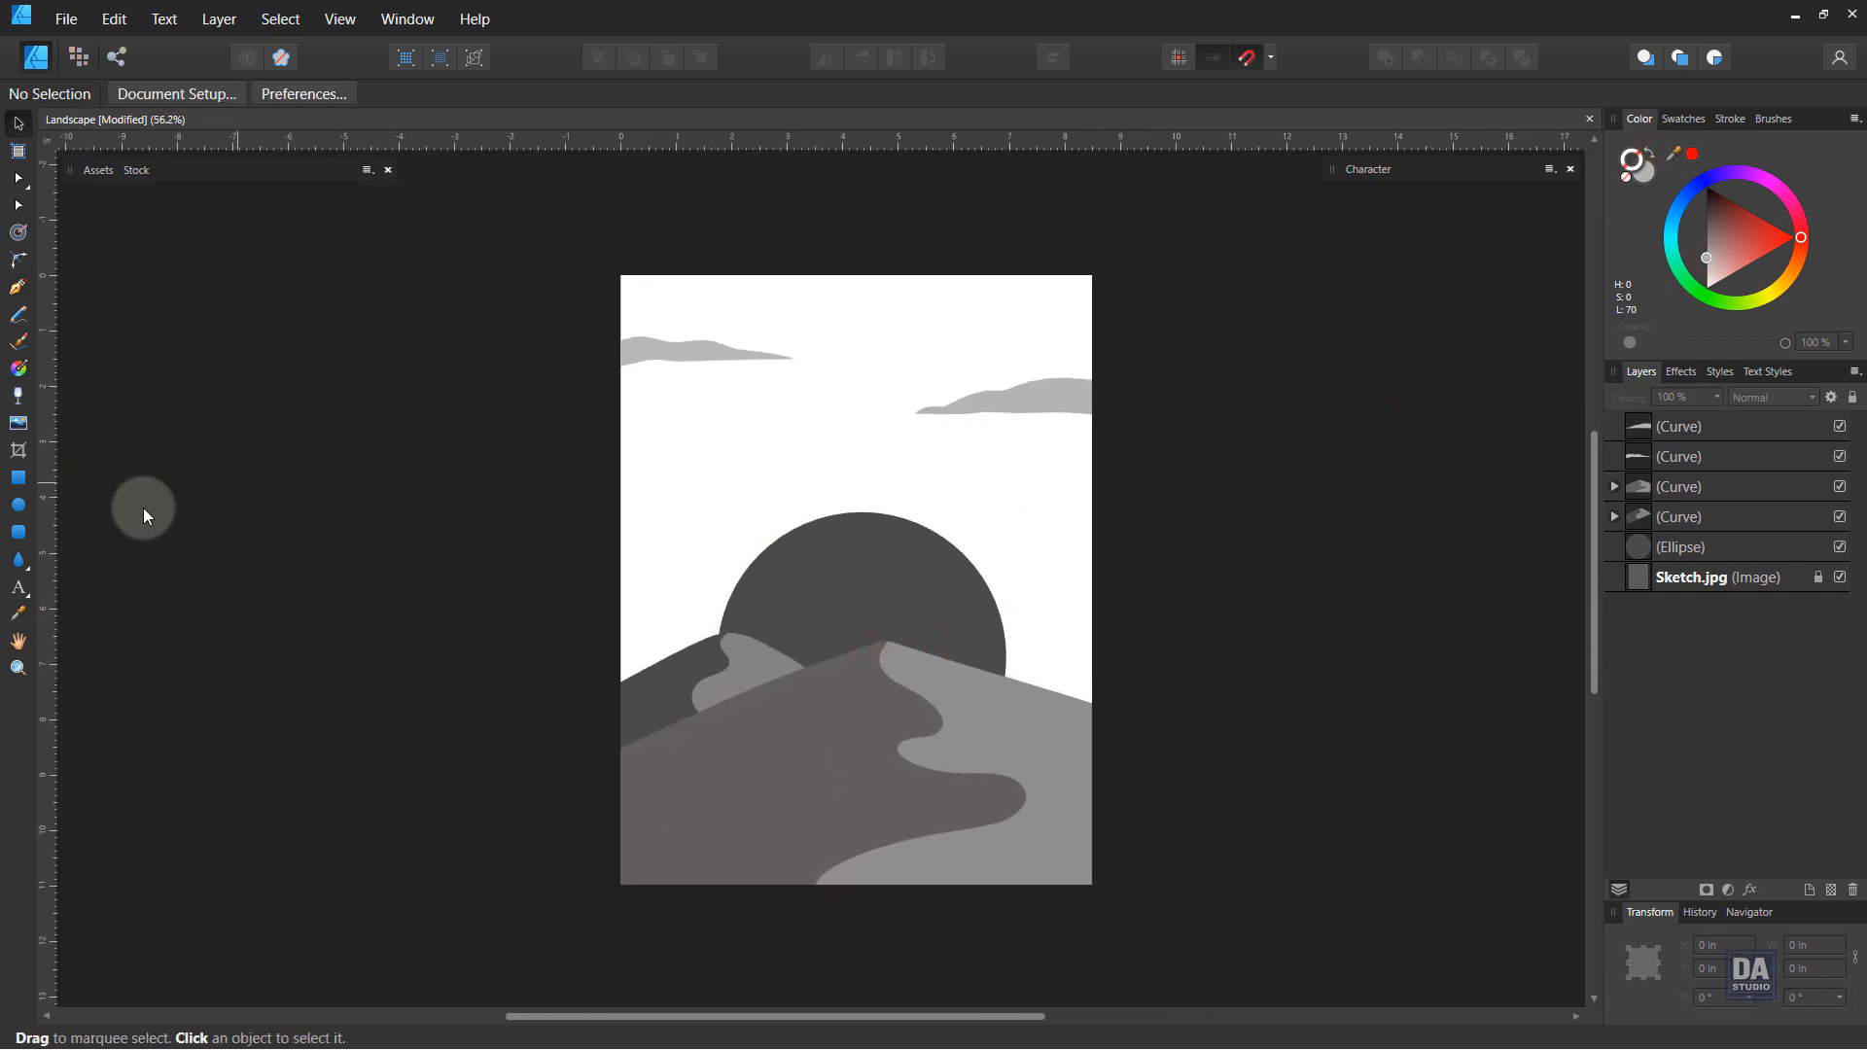
{"action": "left_click", "coordinate": [17, 478]}
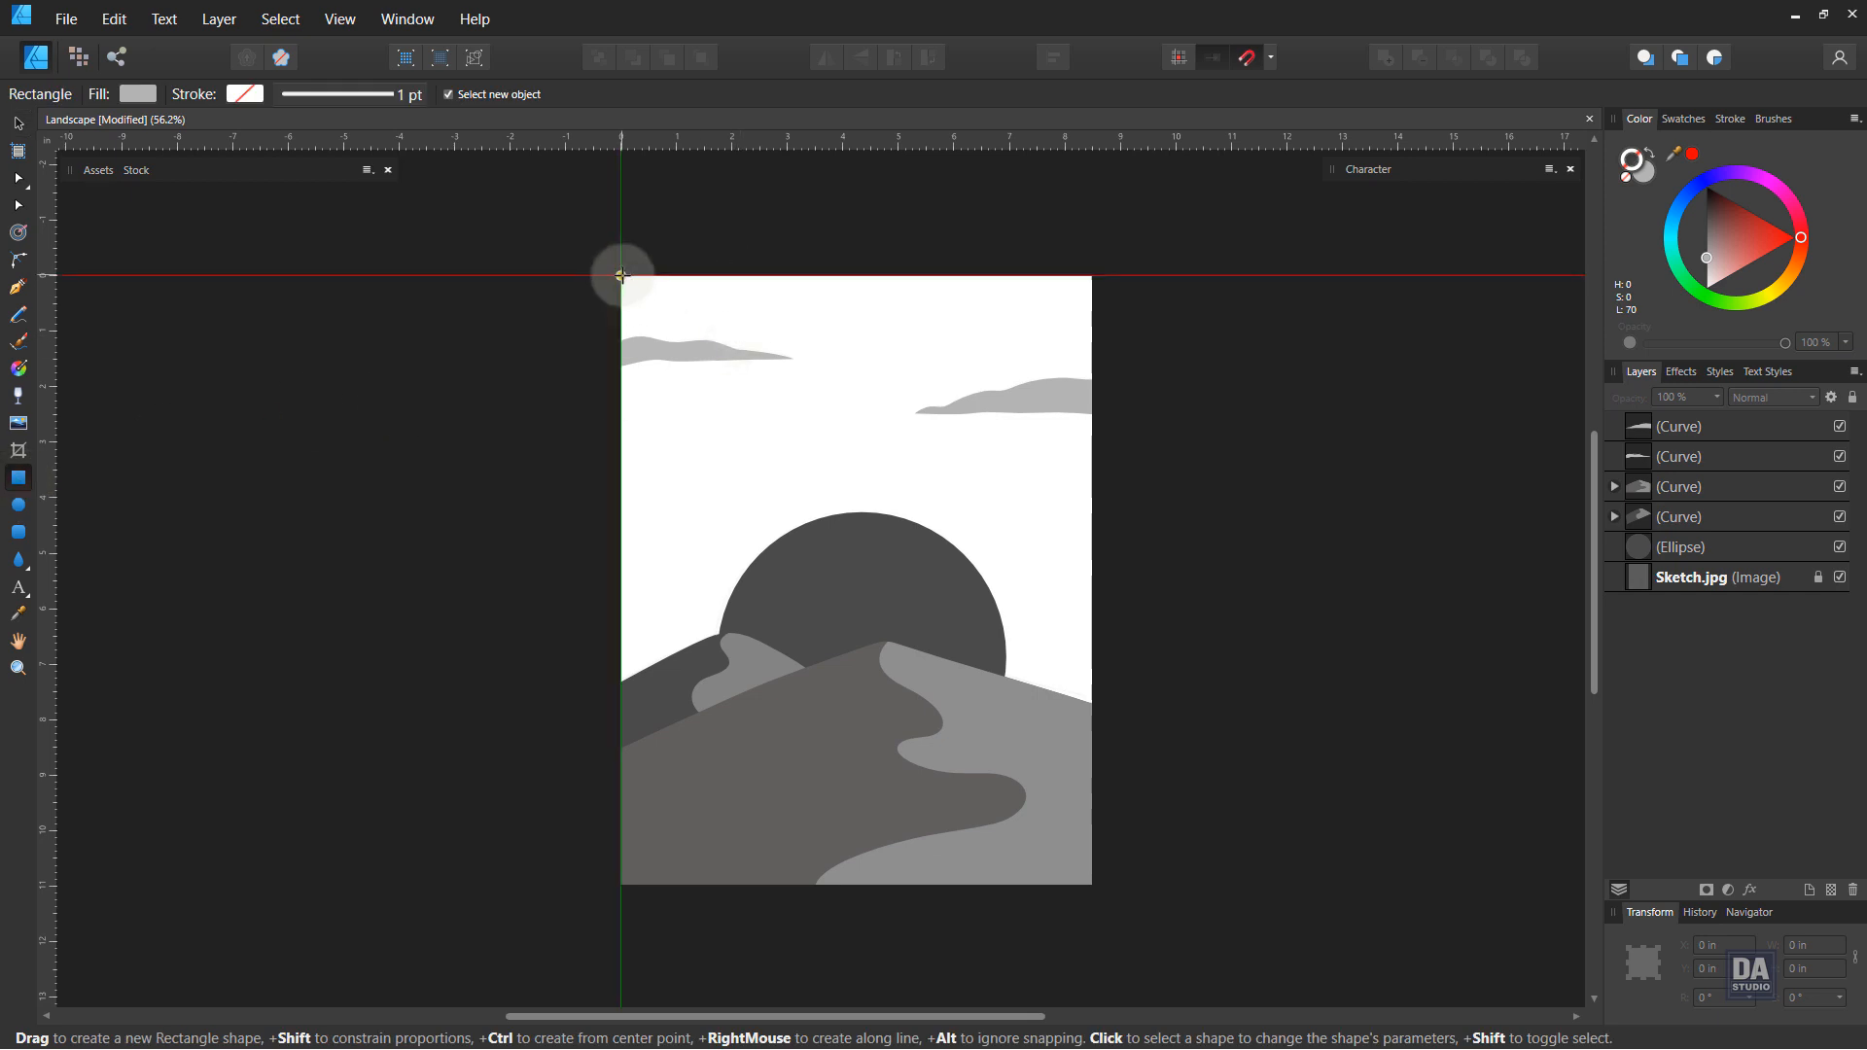
{"action": "left_click_drag", "start_coordinate": [621, 275], "coordinate": [1092, 886]}
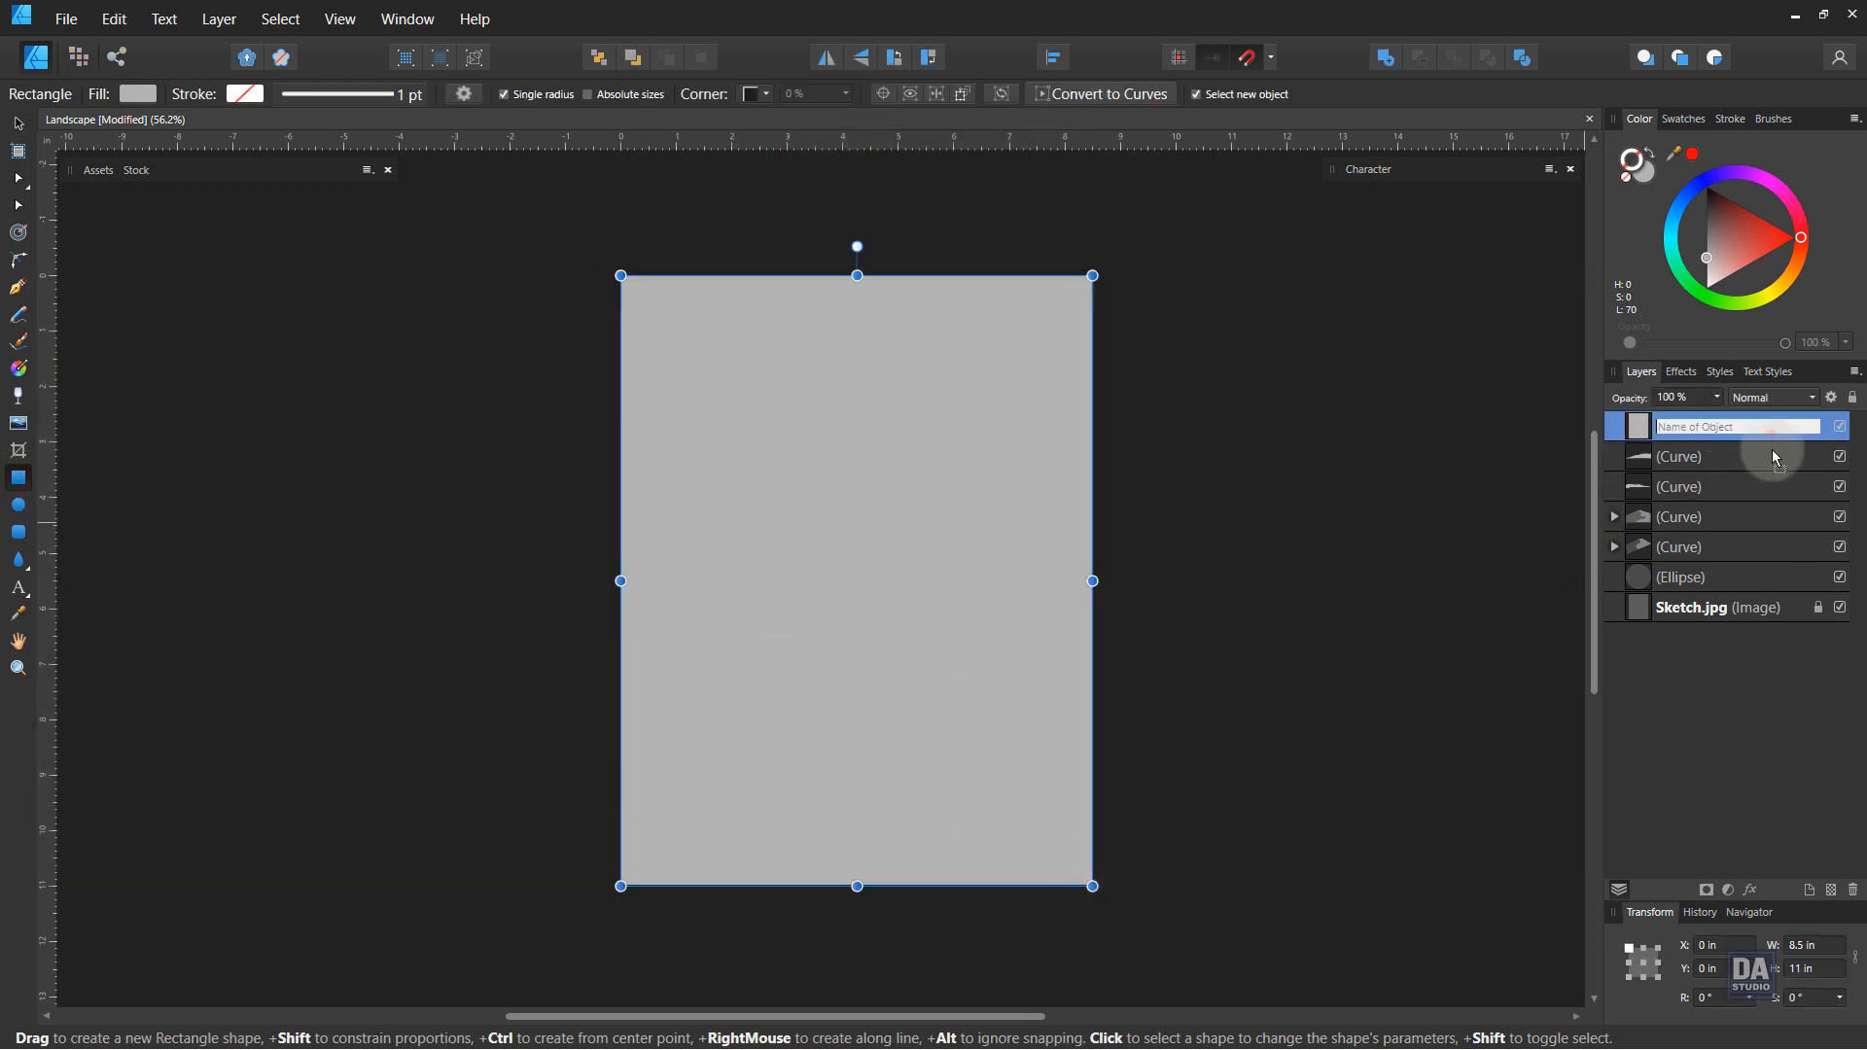
{"action": "left_click_drag", "start_coordinate": [1772, 449], "coordinate": [1768, 589]}
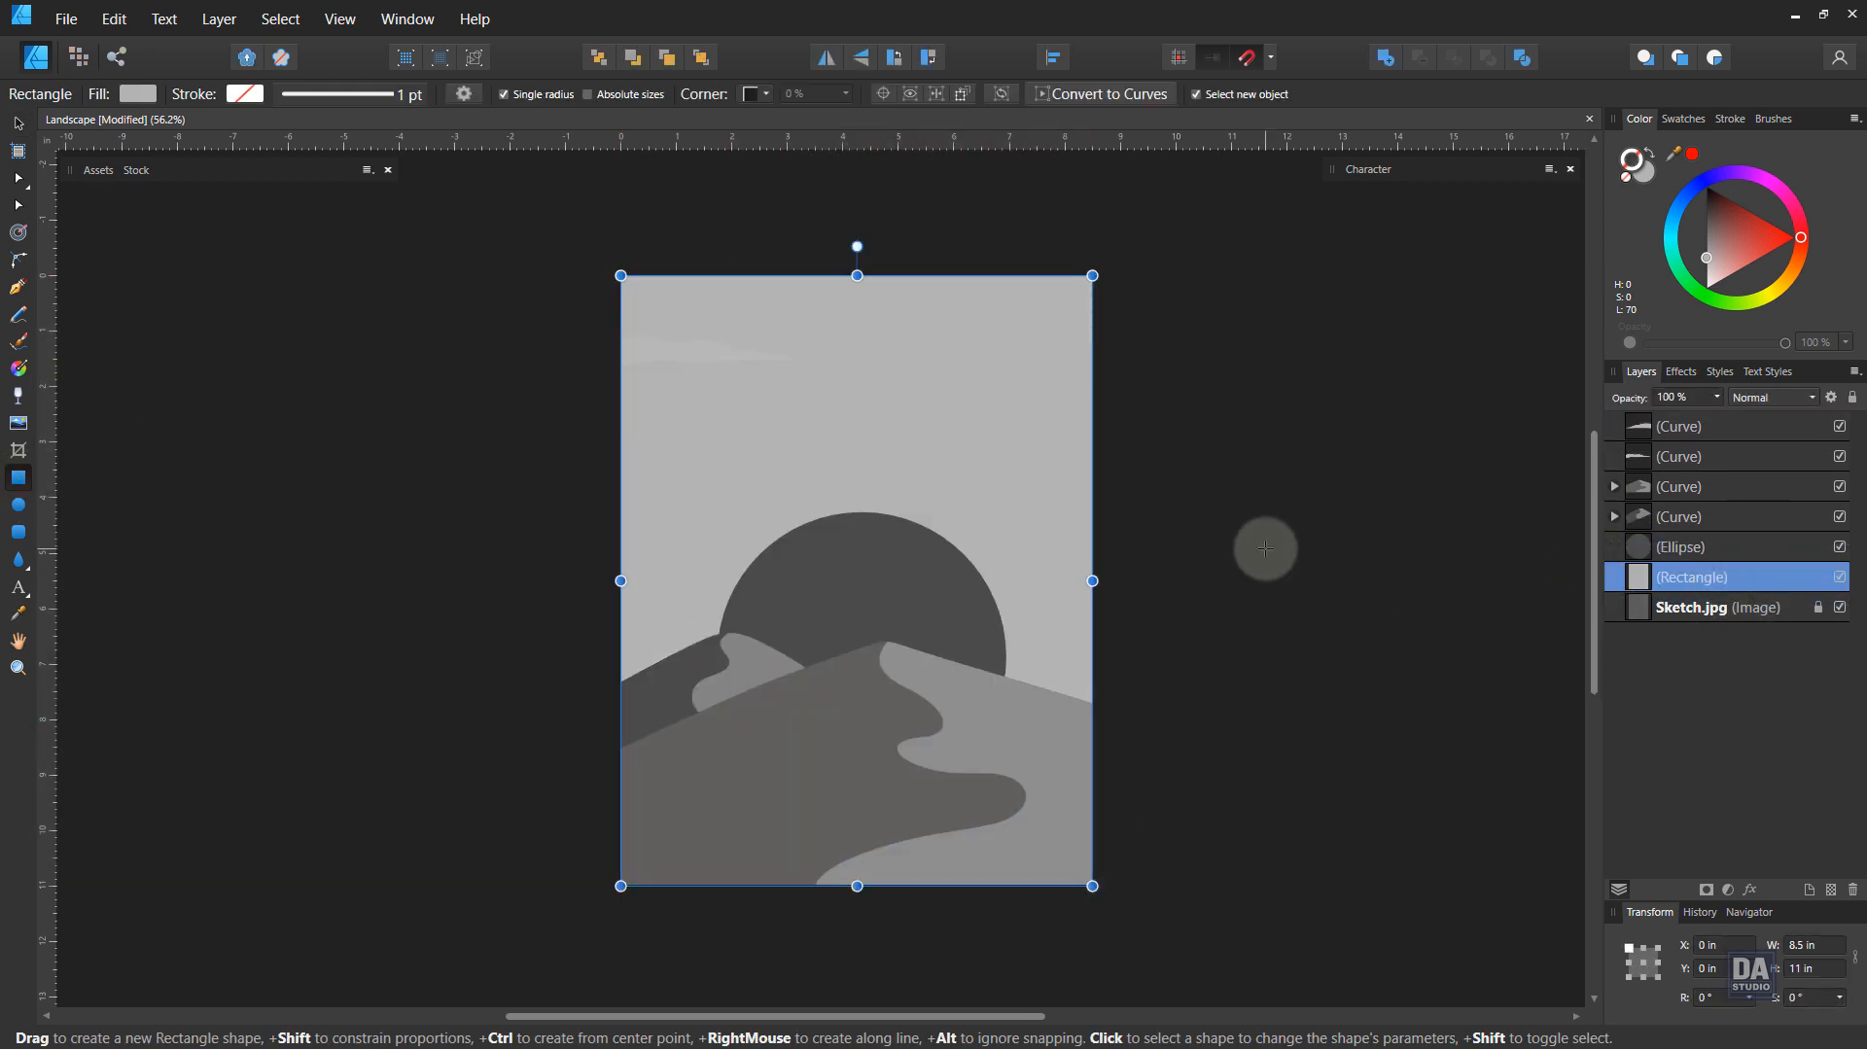
Step: Fill the background rectangle with a mid grey of lightness 46 and deselect it
{"action": "mouse_move", "coordinate": [1707, 256]}
{"action": "left_mouse_down"}
{"action": "mouse_move", "coordinate": [1676, 214]}
{"action": "mouse_move", "coordinate": [1674, 233]}
{"action": "mouse_move", "coordinate": [1698, 234]}
{"action": "left_mouse_up"}
{"action": "left_click", "coordinate": [1627, 178]}
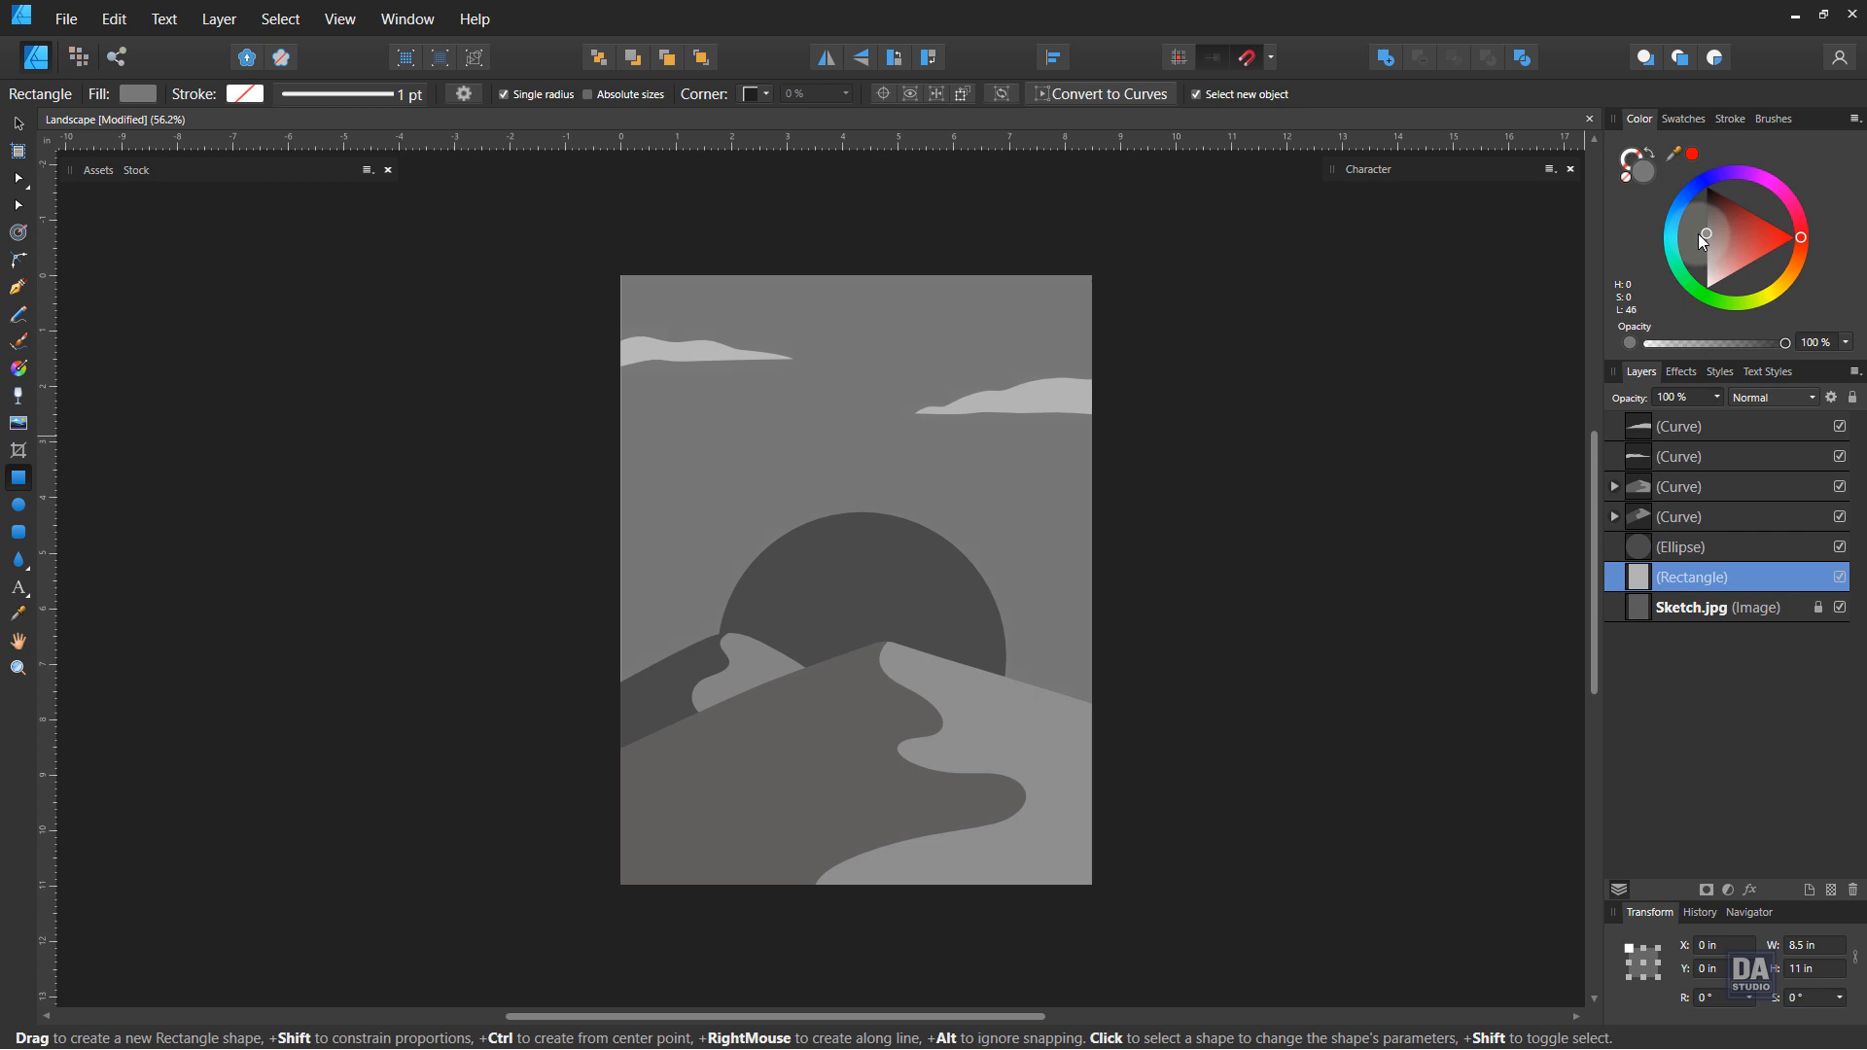
{"action": "left_click", "coordinate": [1186, 534]}
{"action": "key", "text": "ctrl+space"}
{"action": "left_click_drag", "start_coordinate": [1140, 639], "coordinate": [1173, 639]}
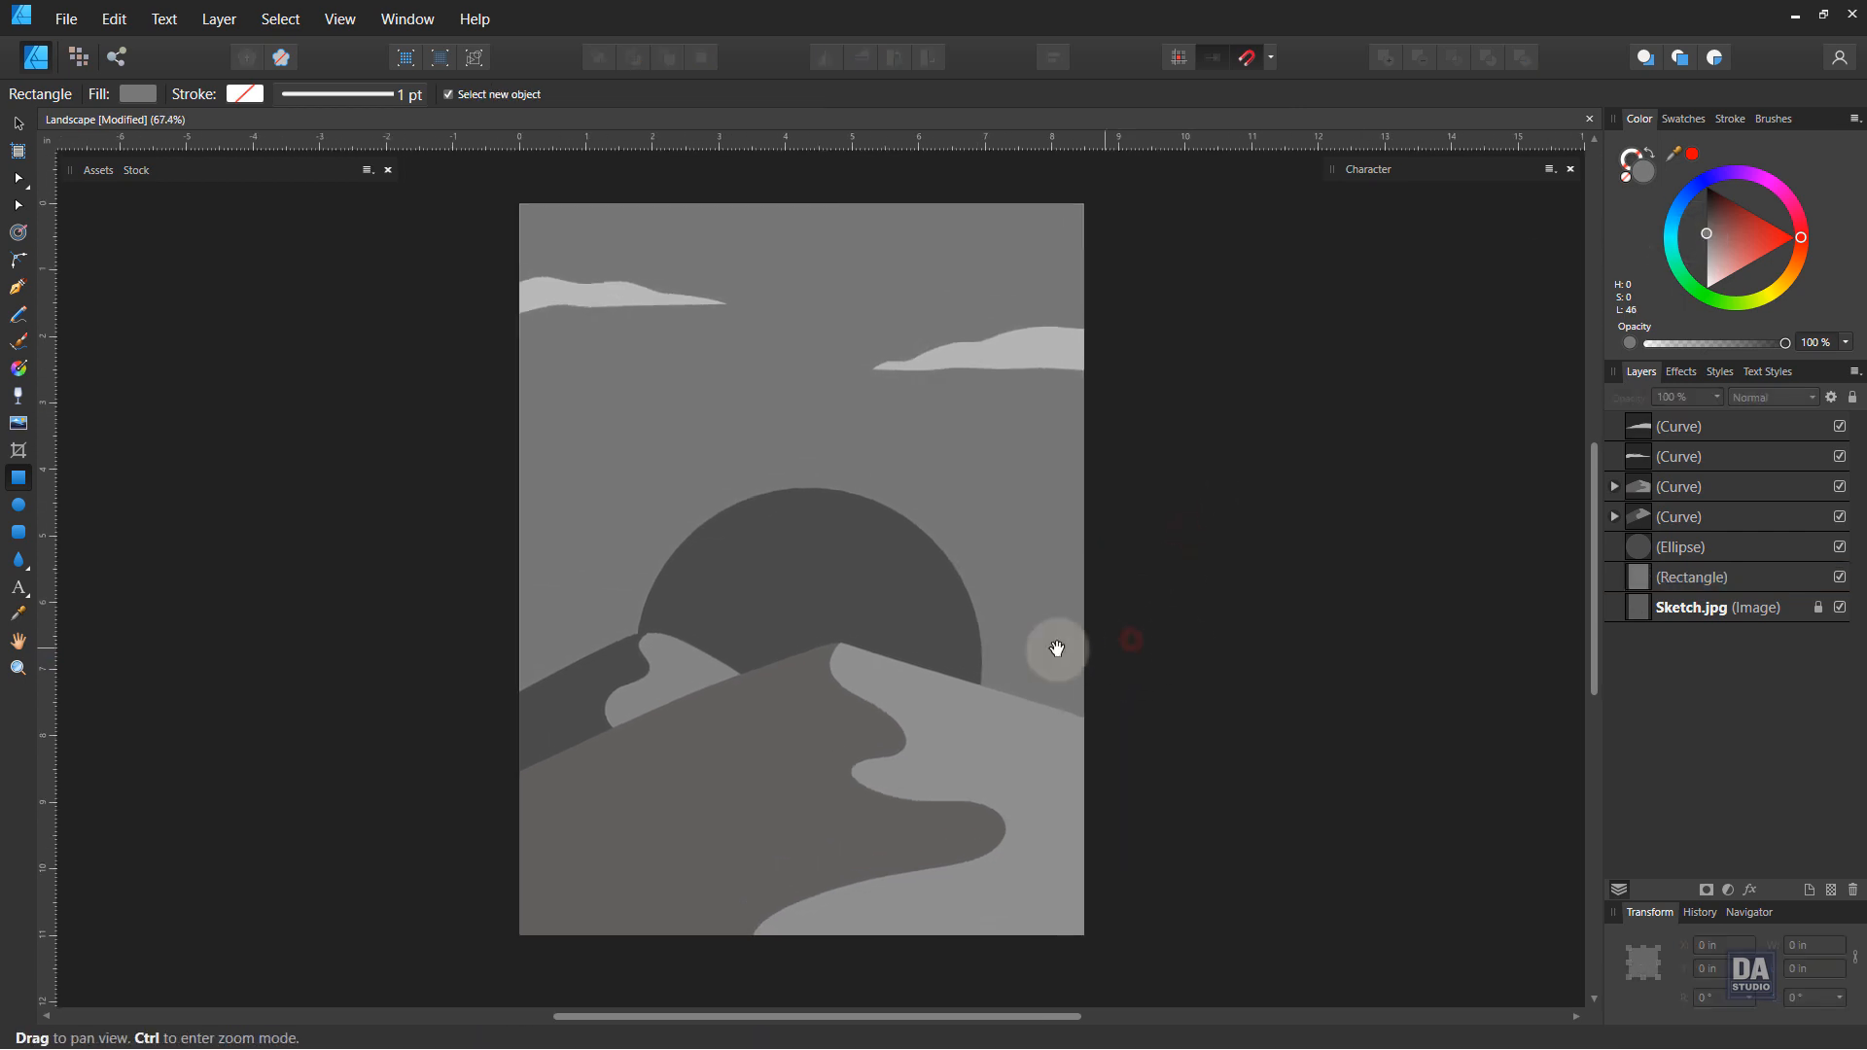
Step: Fill the large front mountain with dark navy, hue 251, saturation 100, lightness 10
{"action": "left_click_drag", "start_coordinate": [1055, 650], "coordinate": [1088, 667]}
{"action": "key", "text": "v"}
{"action": "left_click", "coordinate": [1164, 778]}
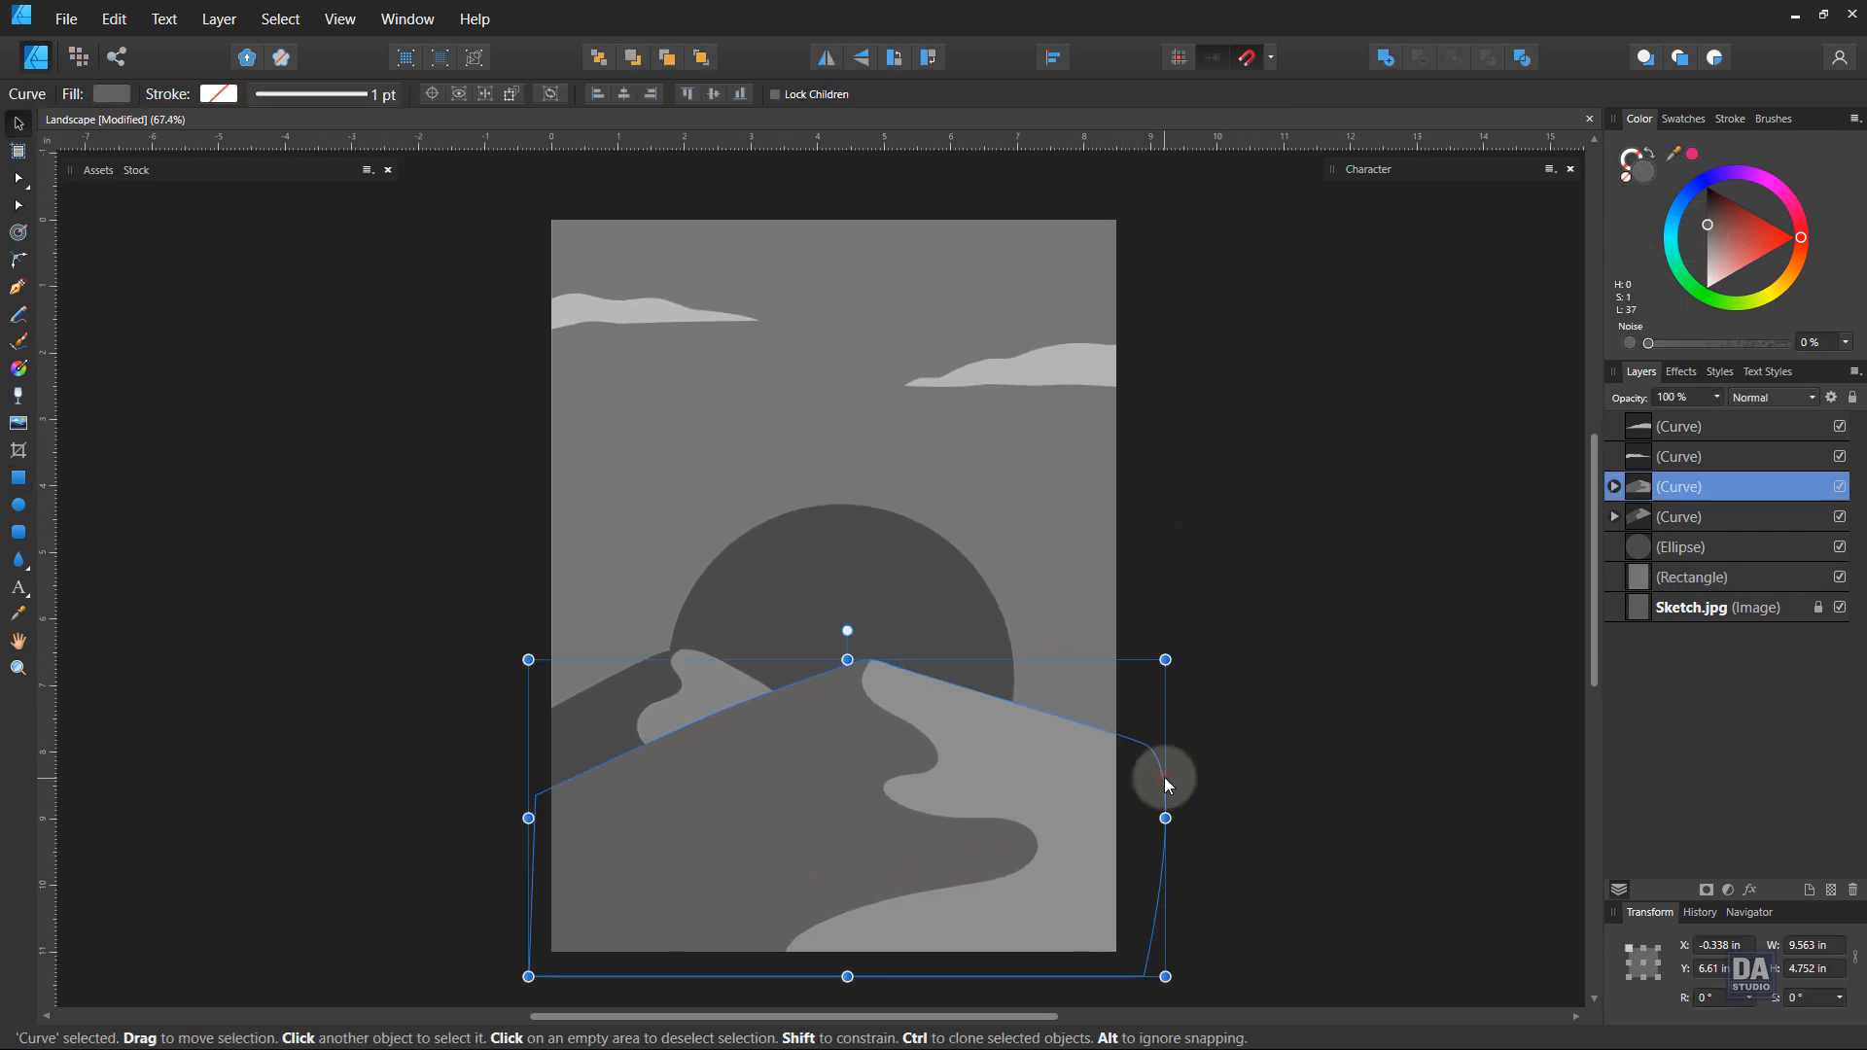
{"action": "left_click", "coordinate": [1223, 738]}
{"action": "left_click", "coordinate": [1110, 788]}
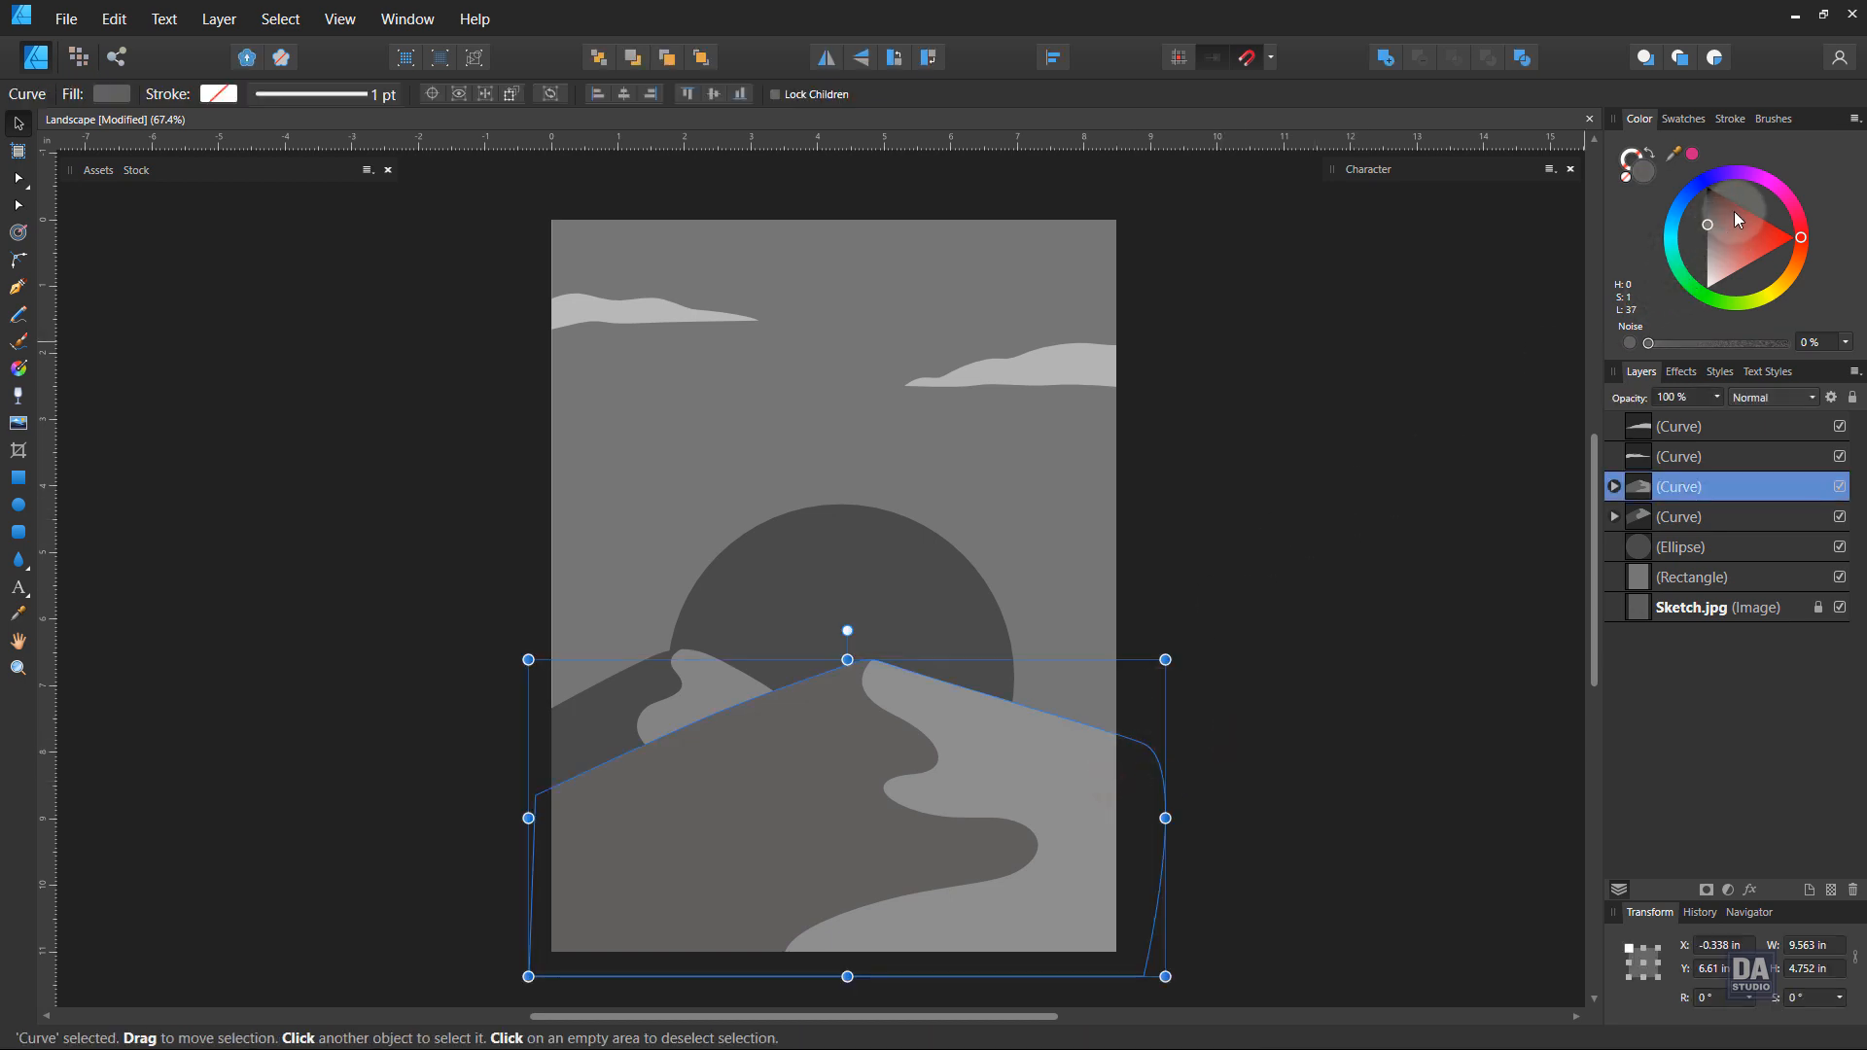
{"action": "left_click_drag", "start_coordinate": [1703, 195], "coordinate": [1713, 175]}
{"action": "left_click_drag", "start_coordinate": [1736, 264], "coordinate": [1701, 265]}
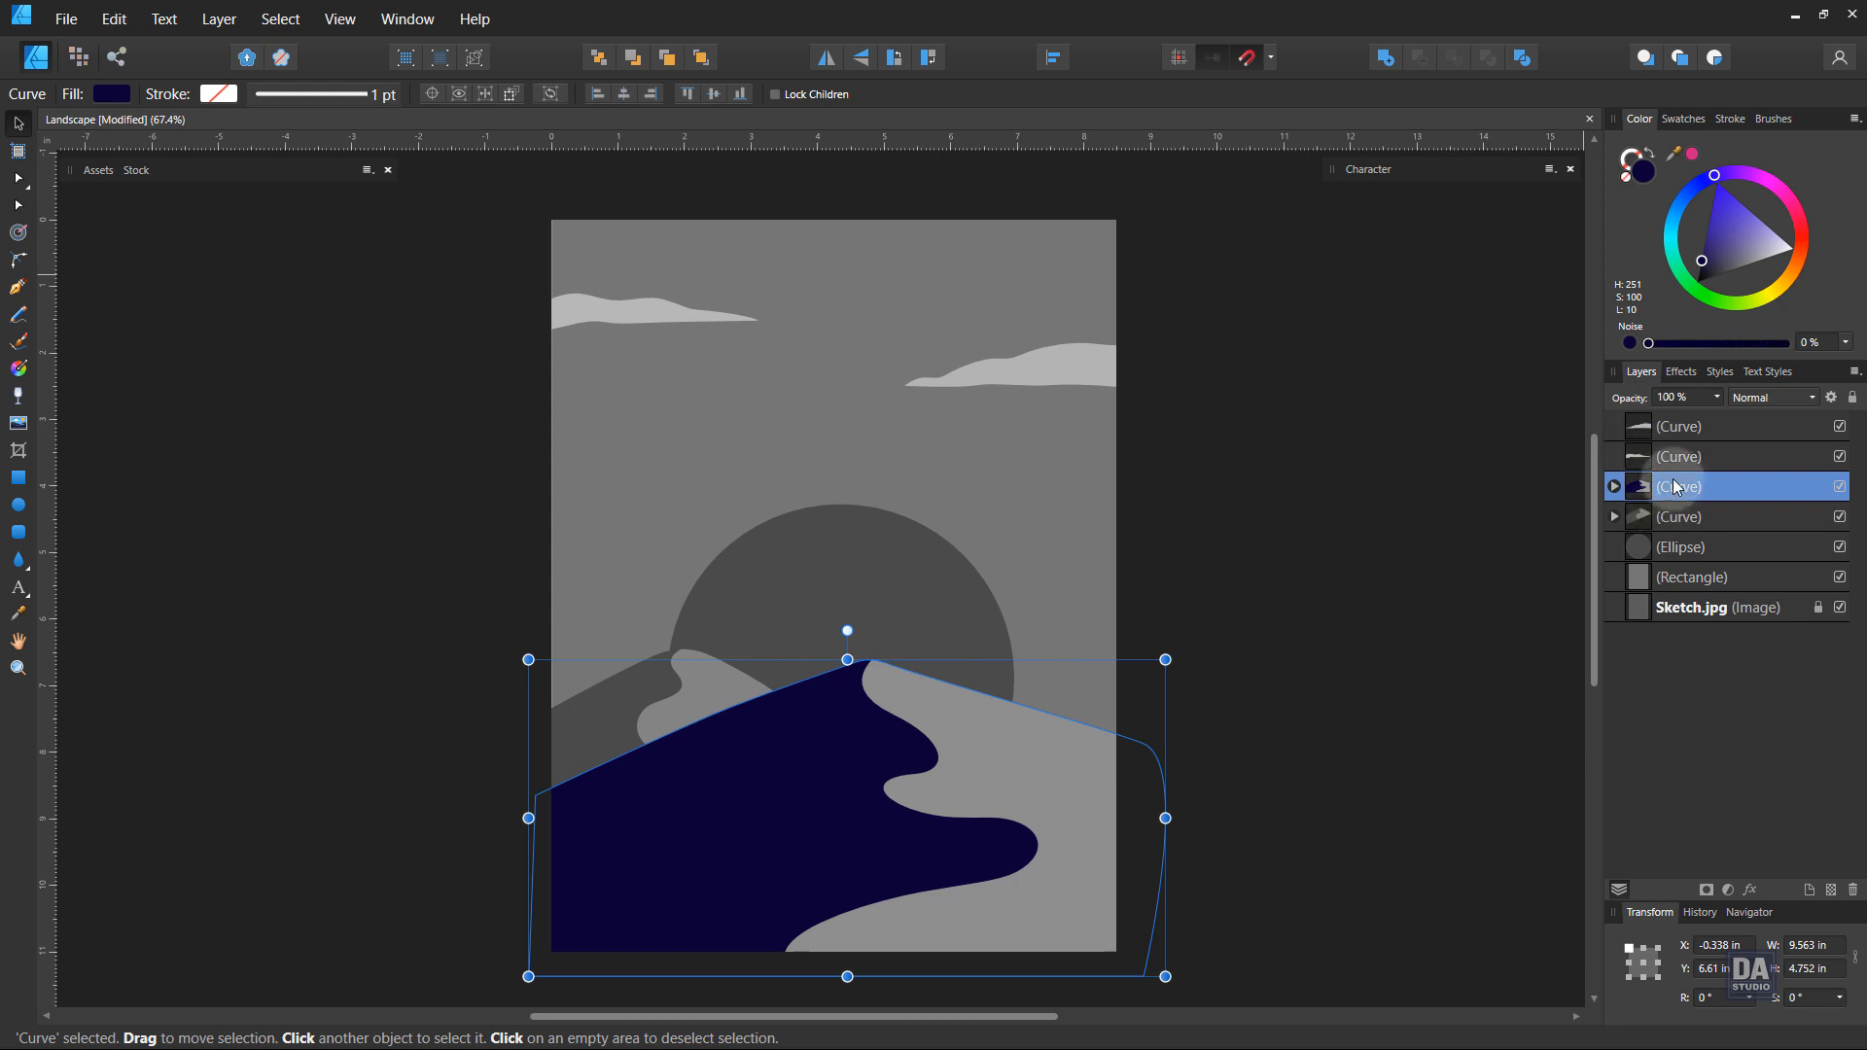
Step: Fill the rear mountain with the navy sampled from the front mountain, darken it slightly, and deselect it
{"action": "left_click", "coordinate": [1688, 519]}
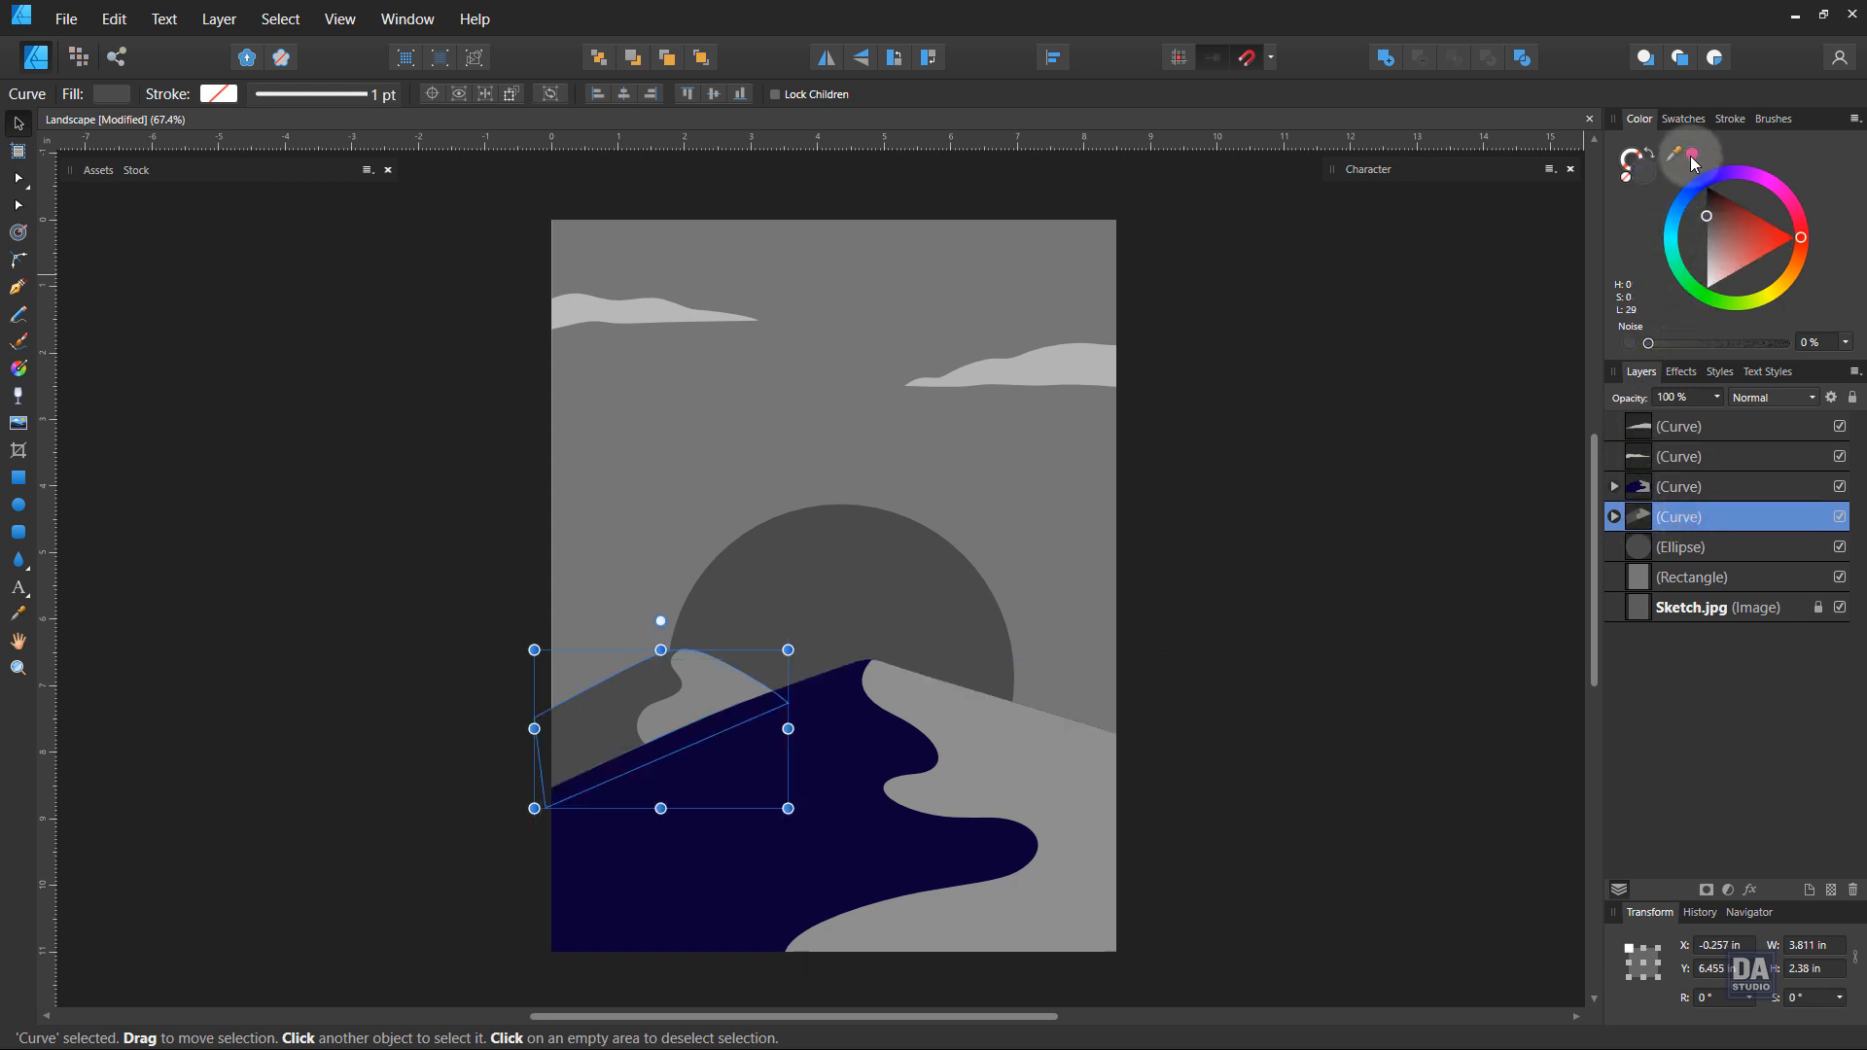
{"action": "left_click_drag", "start_coordinate": [1674, 154], "coordinate": [868, 737]}
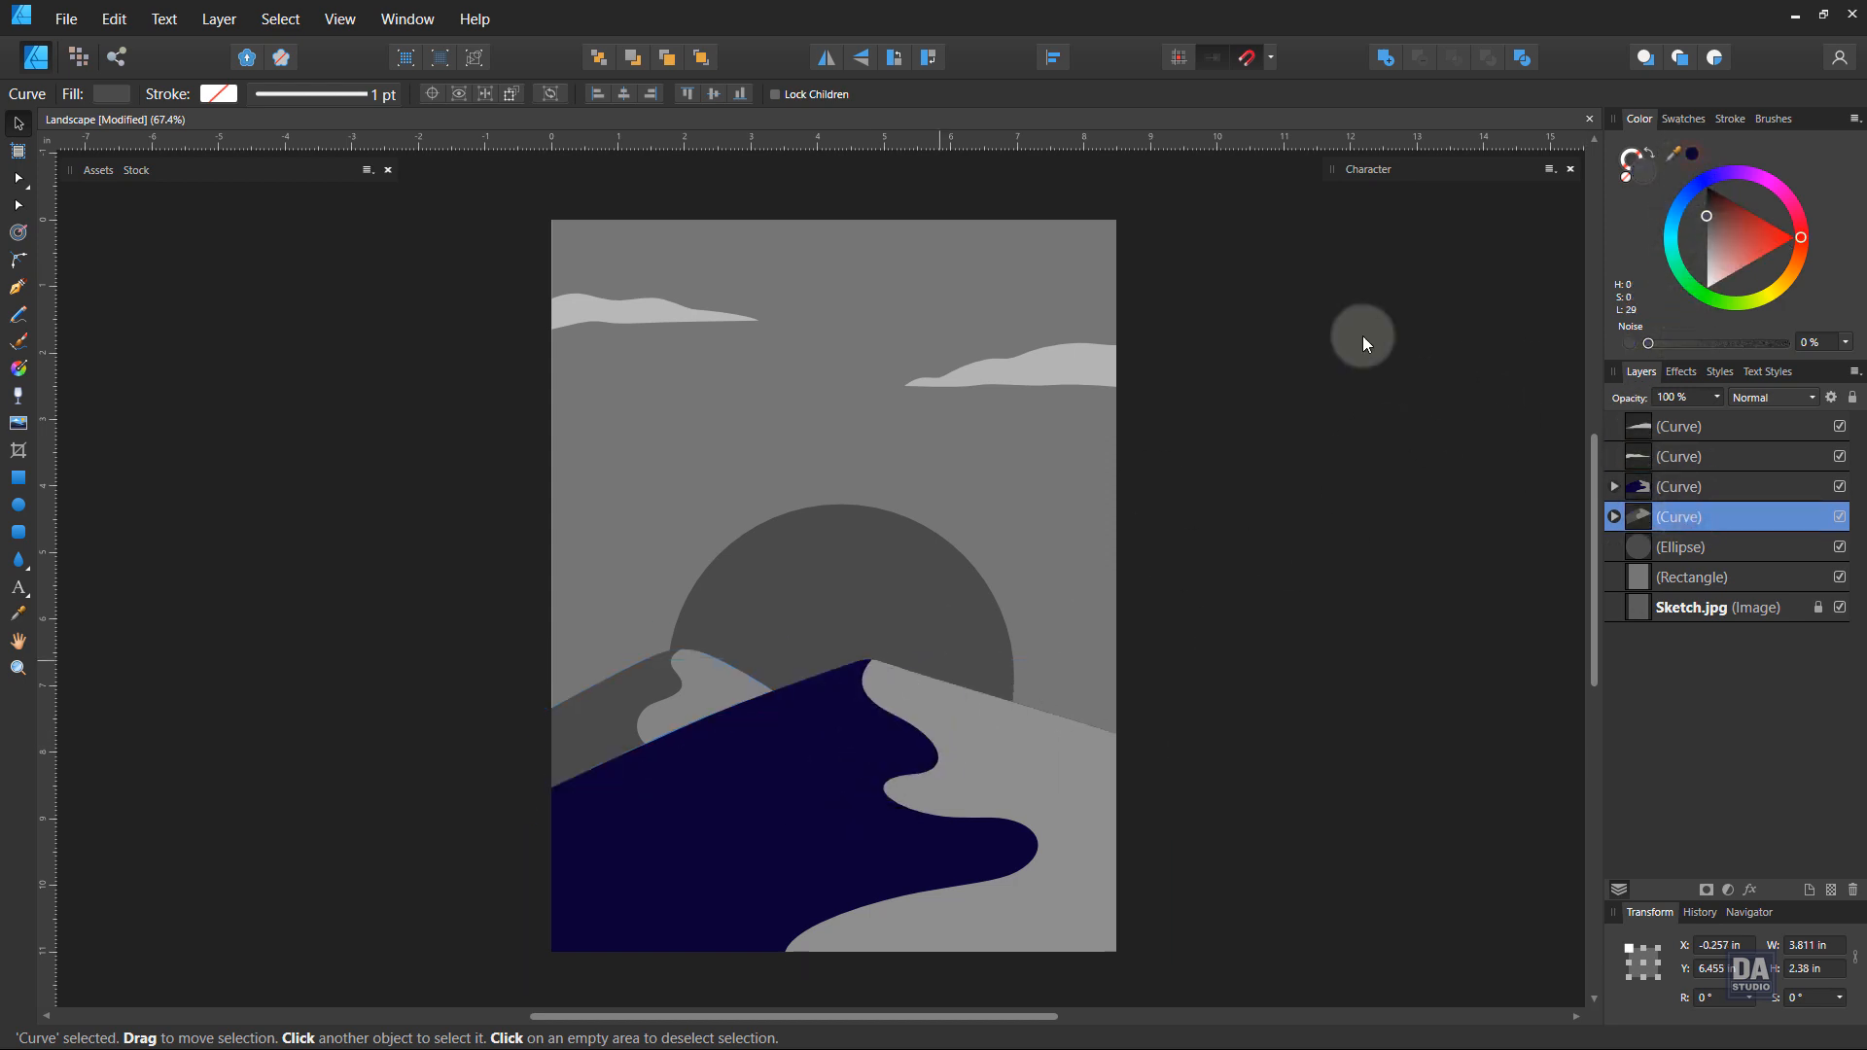
{"action": "left_click", "coordinate": [1691, 156]}
{"action": "left_click_drag", "start_coordinate": [1703, 258], "coordinate": [1702, 264]}
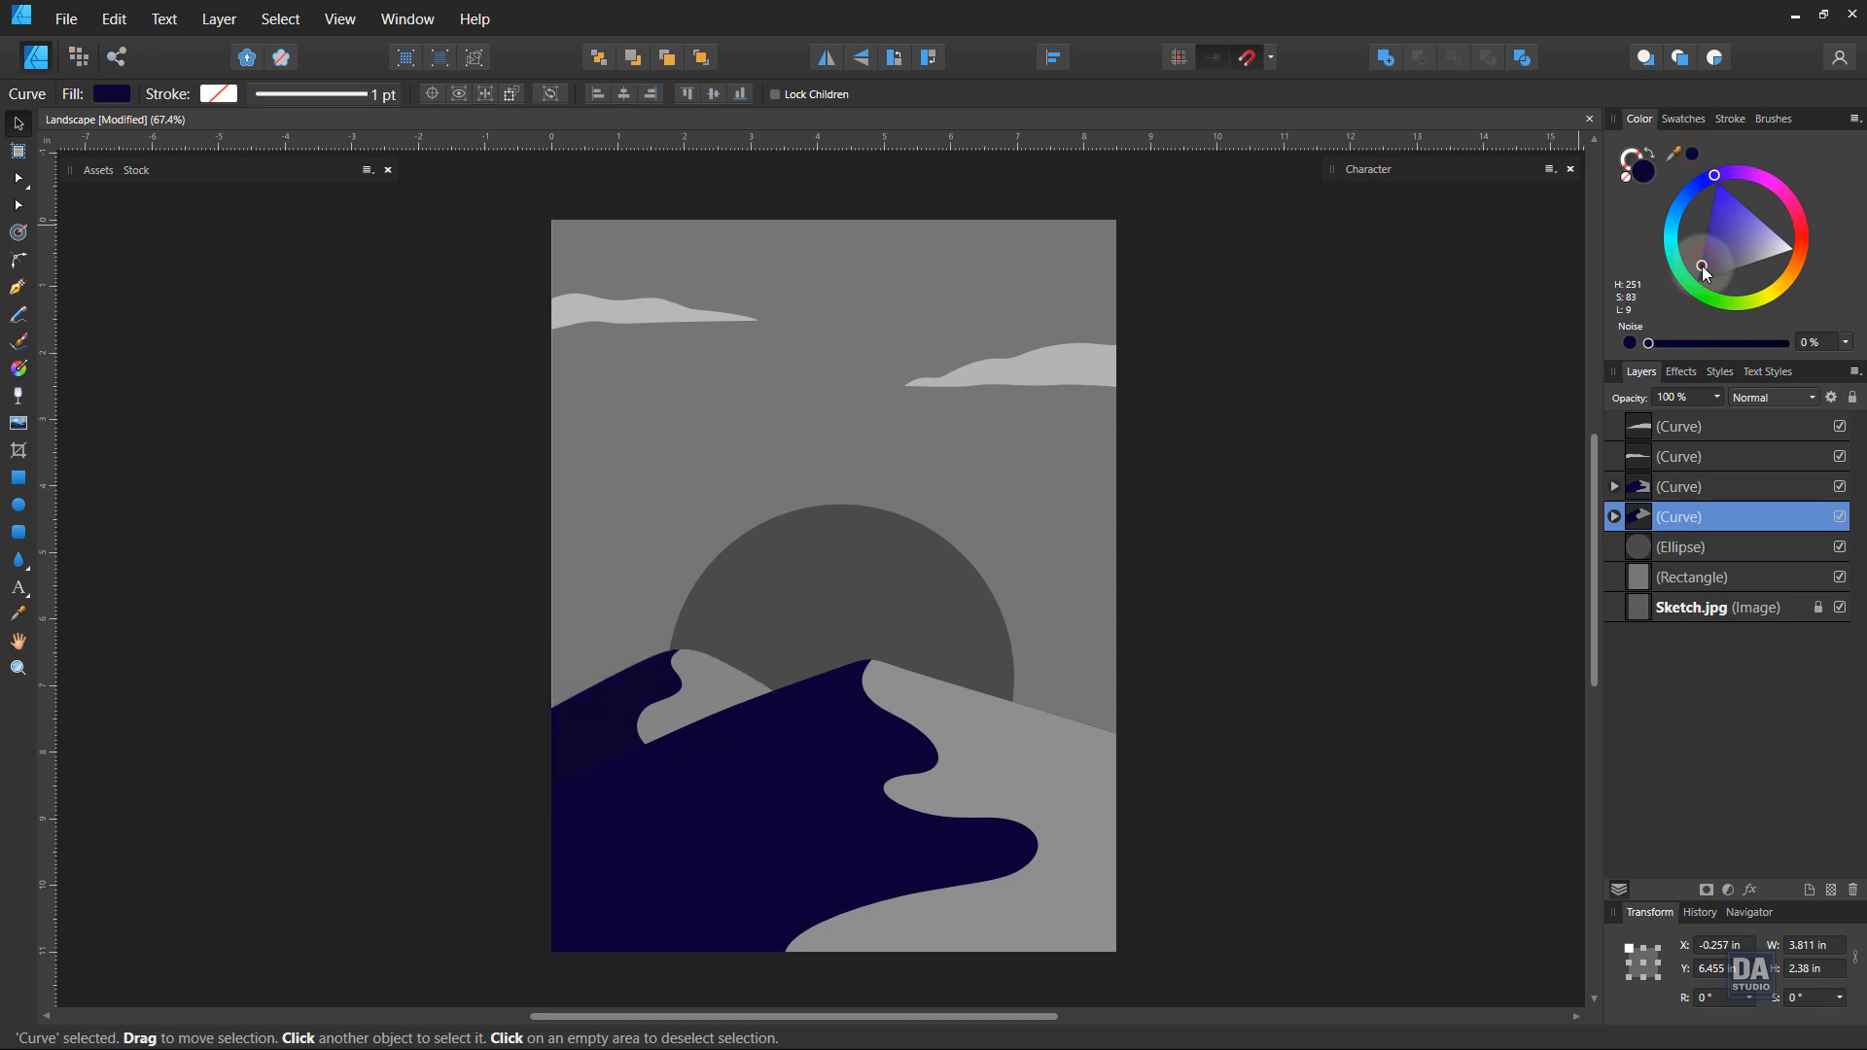
{"action": "left_click", "coordinate": [1303, 620]}
Step: Fill the lit areas of both mountains together with magenta, hue 315, saturation 71, lightness 40
{"action": "left_click", "coordinate": [1064, 797]}
{"action": "left_click", "coordinate": [696, 698], "text": "shift"}
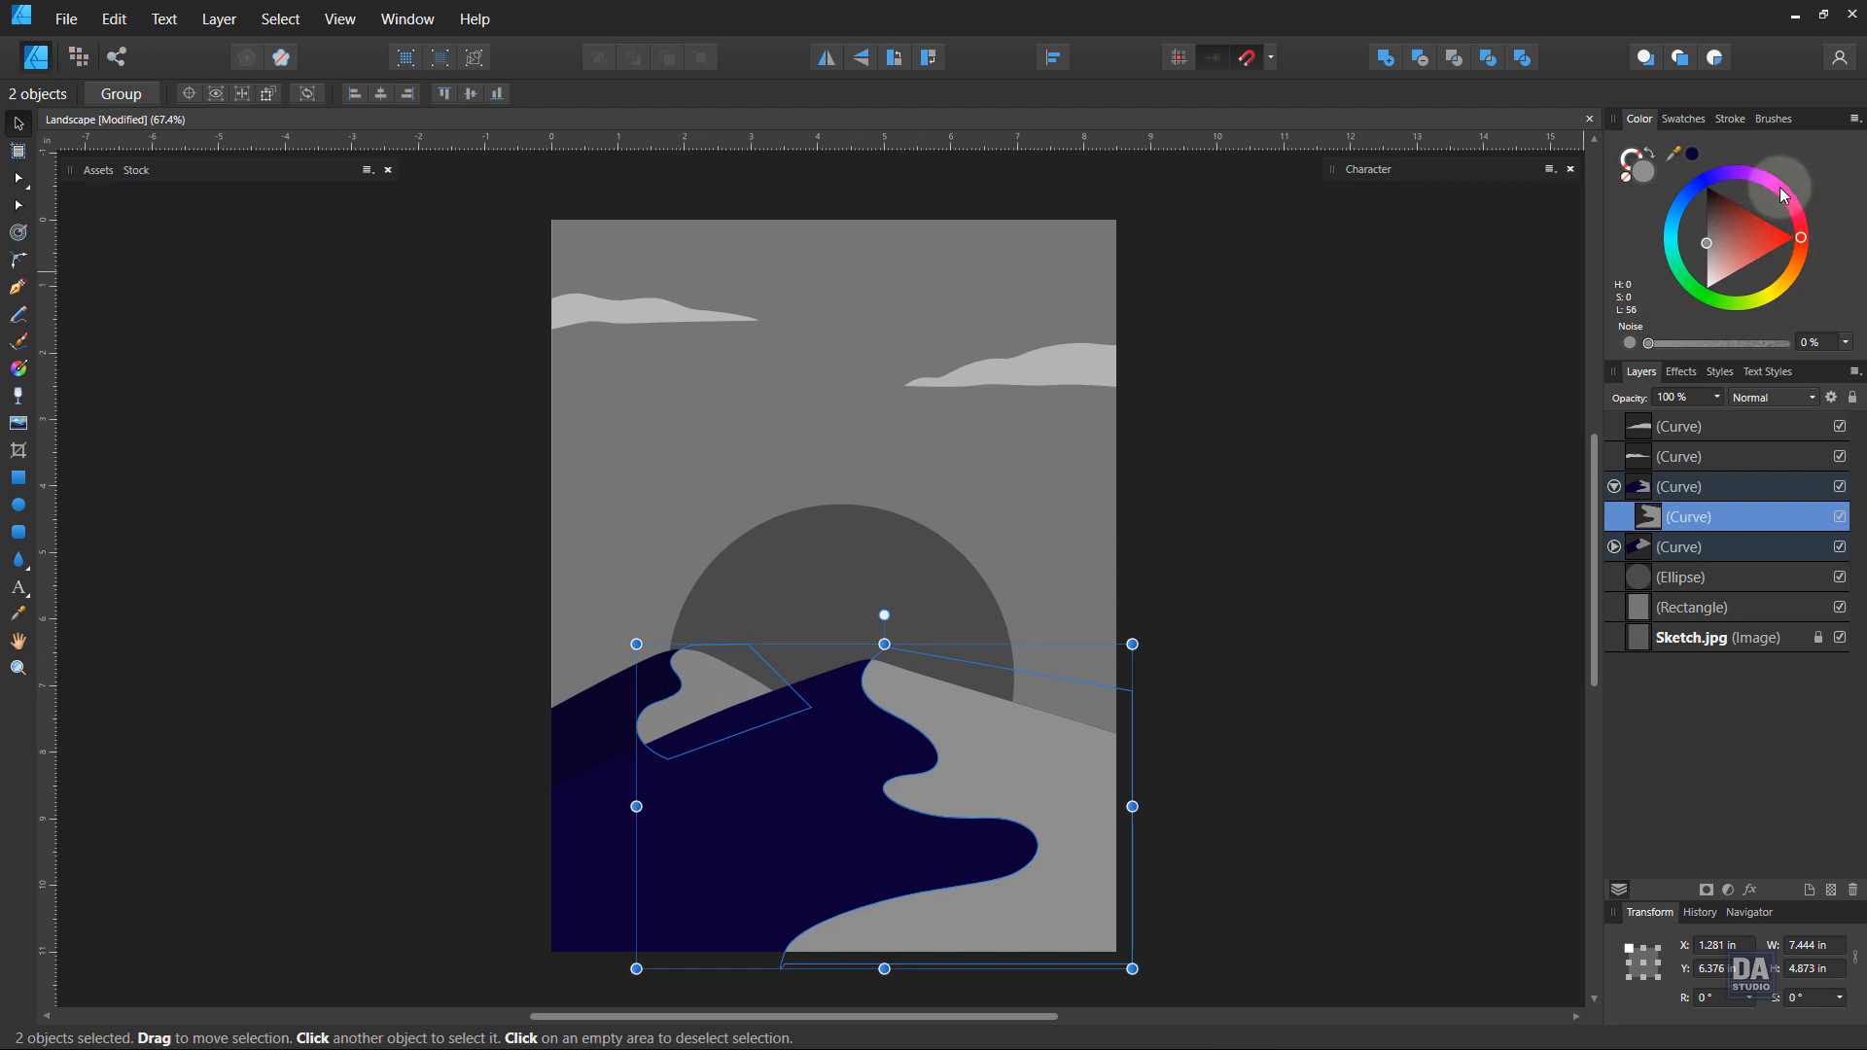
{"action": "mouse_move", "coordinate": [1768, 185]}
{"action": "left_mouse_down"}
{"action": "mouse_move", "coordinate": [1789, 196]}
{"action": "mouse_move", "coordinate": [1750, 222]}
{"action": "mouse_move", "coordinate": [1785, 191]}
{"action": "left_mouse_up"}
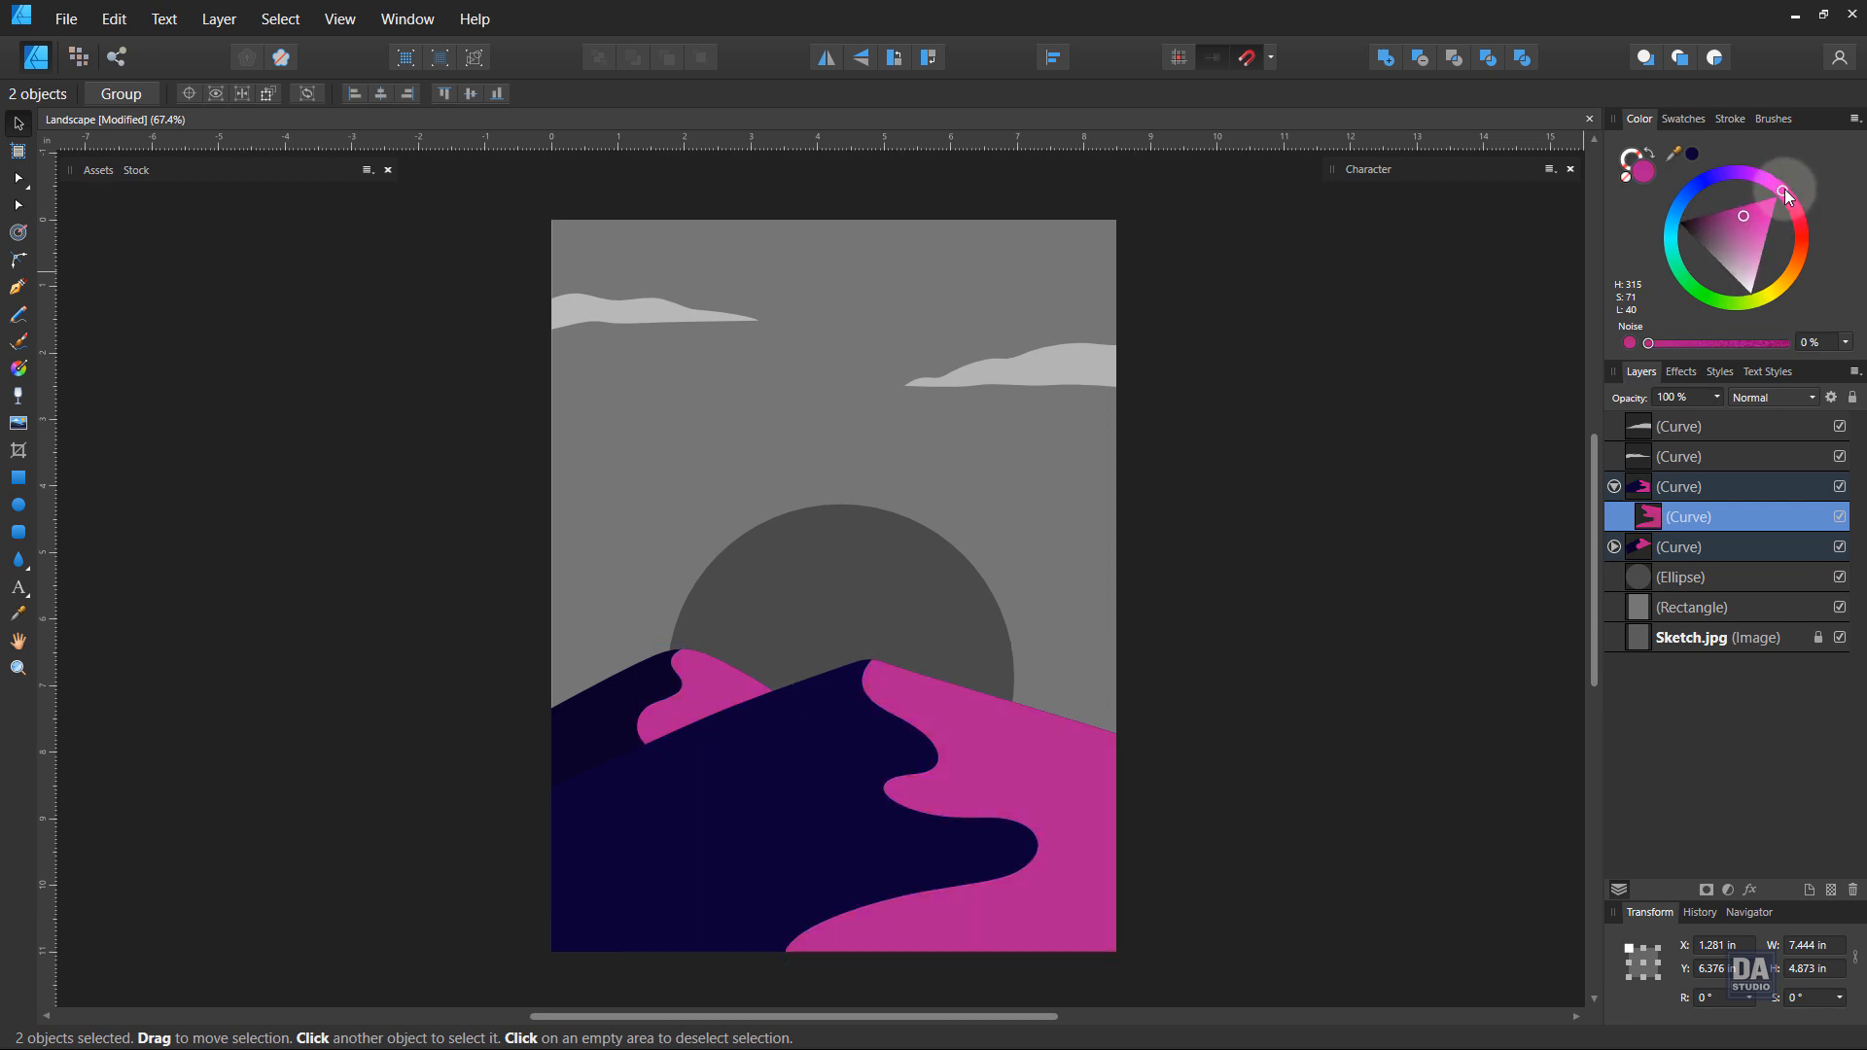
Step: Apply a linear gradient to the front mountain's lit area, running diagonally down from the peak, with its end stop in the sampled mountain navy
{"action": "left_click", "coordinate": [19, 368]}
{"action": "left_click_drag", "start_coordinate": [849, 660], "coordinate": [1101, 939]}
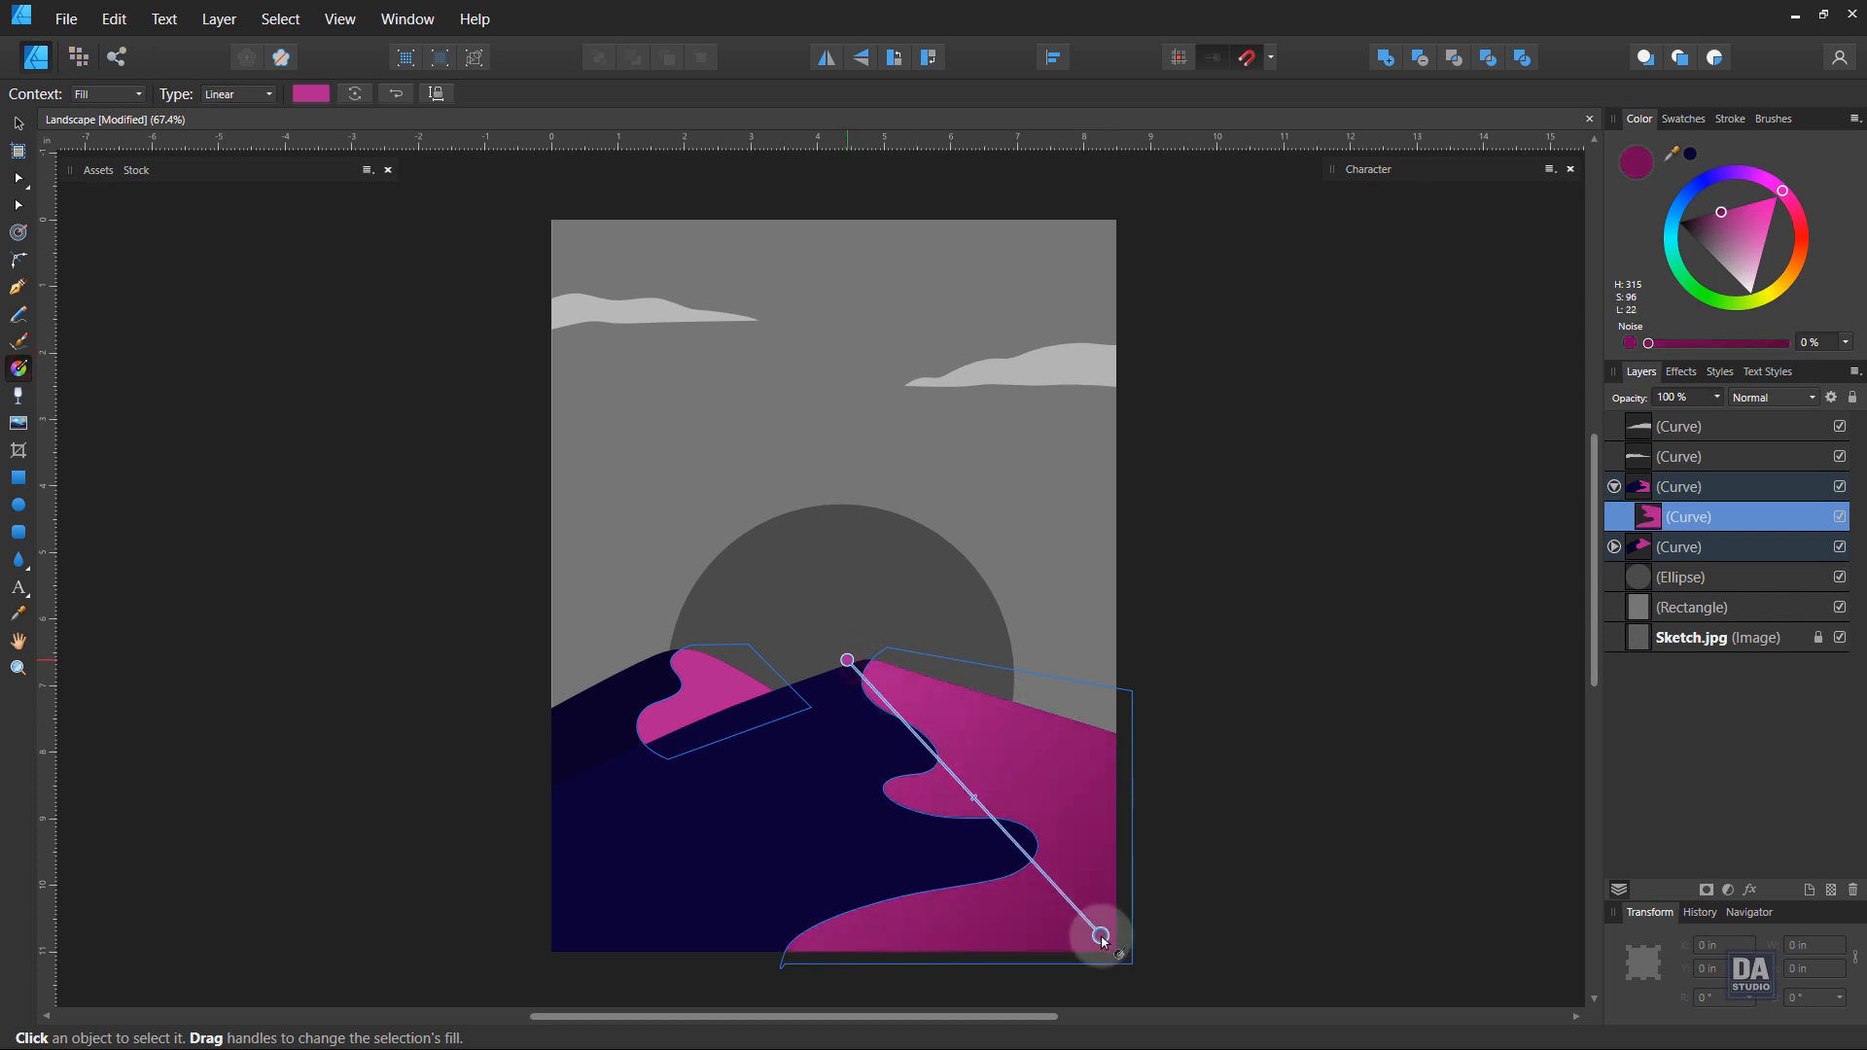
{"action": "left_click", "coordinate": [310, 94]}
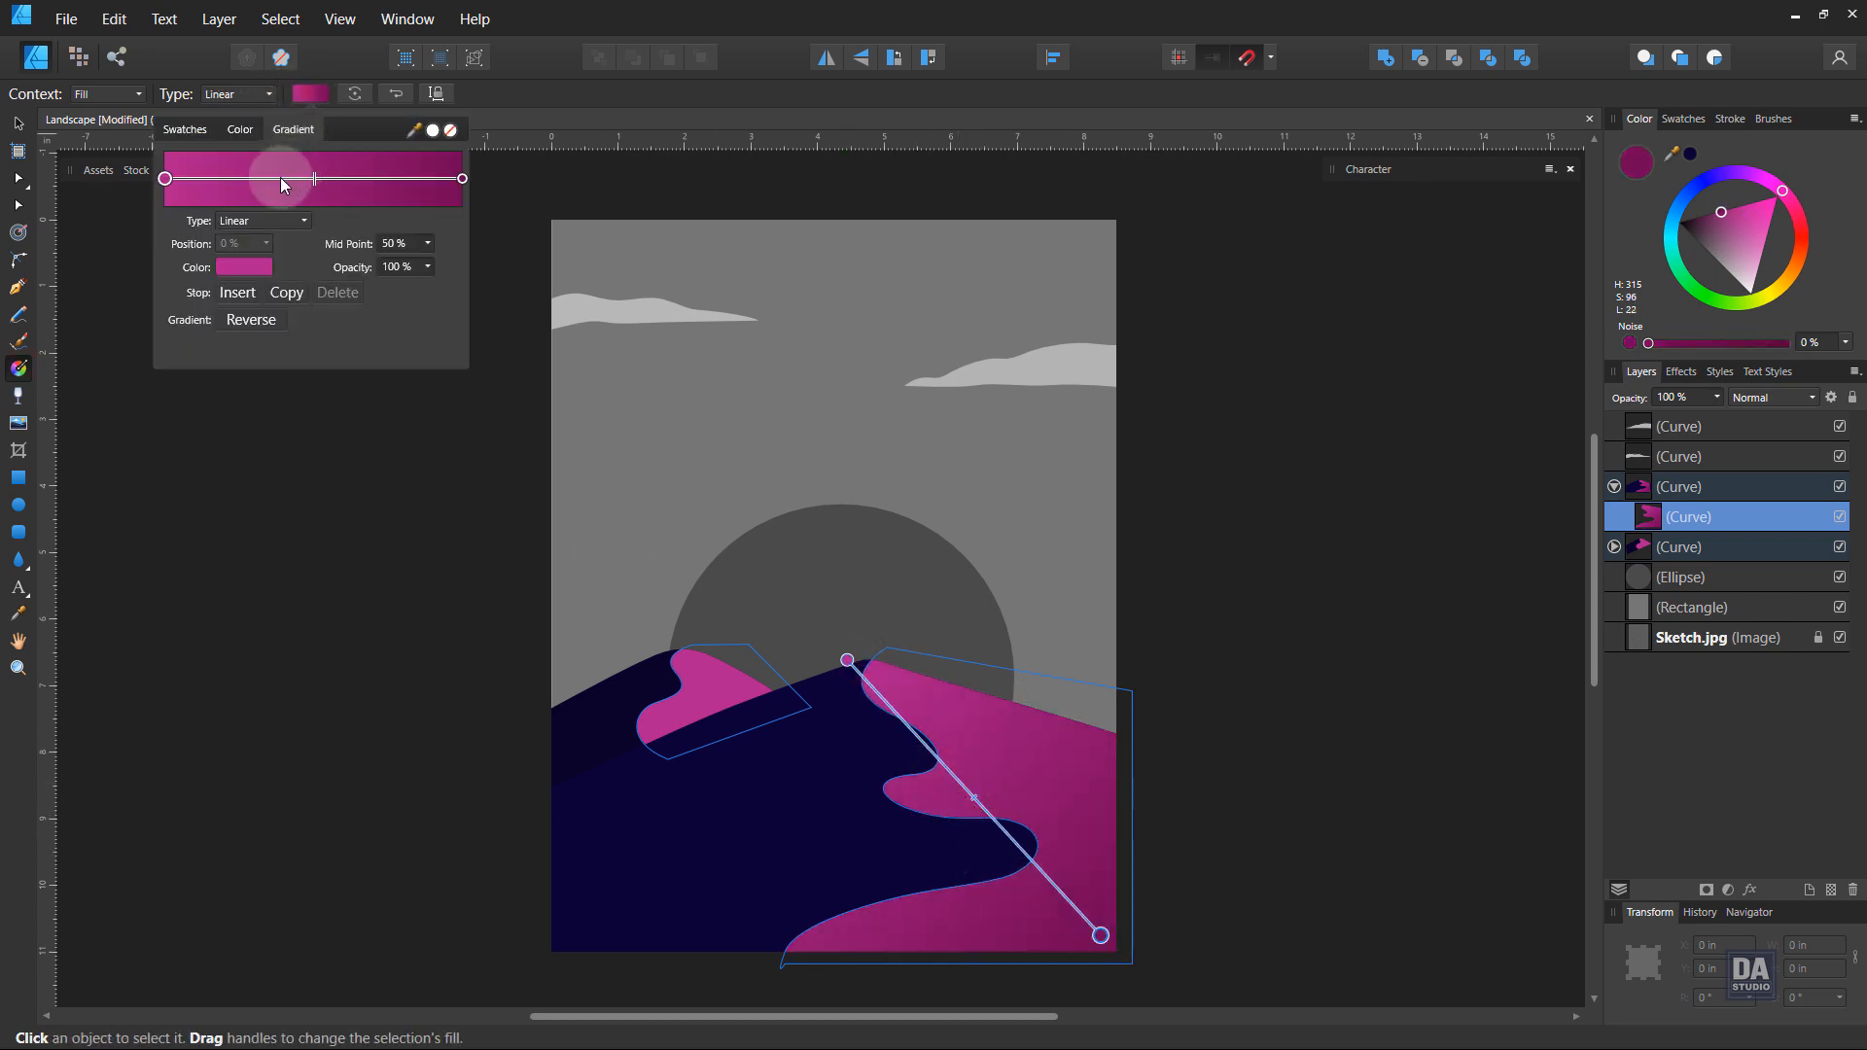
{"action": "left_click", "coordinate": [463, 180]}
{"action": "left_click", "coordinate": [246, 268]}
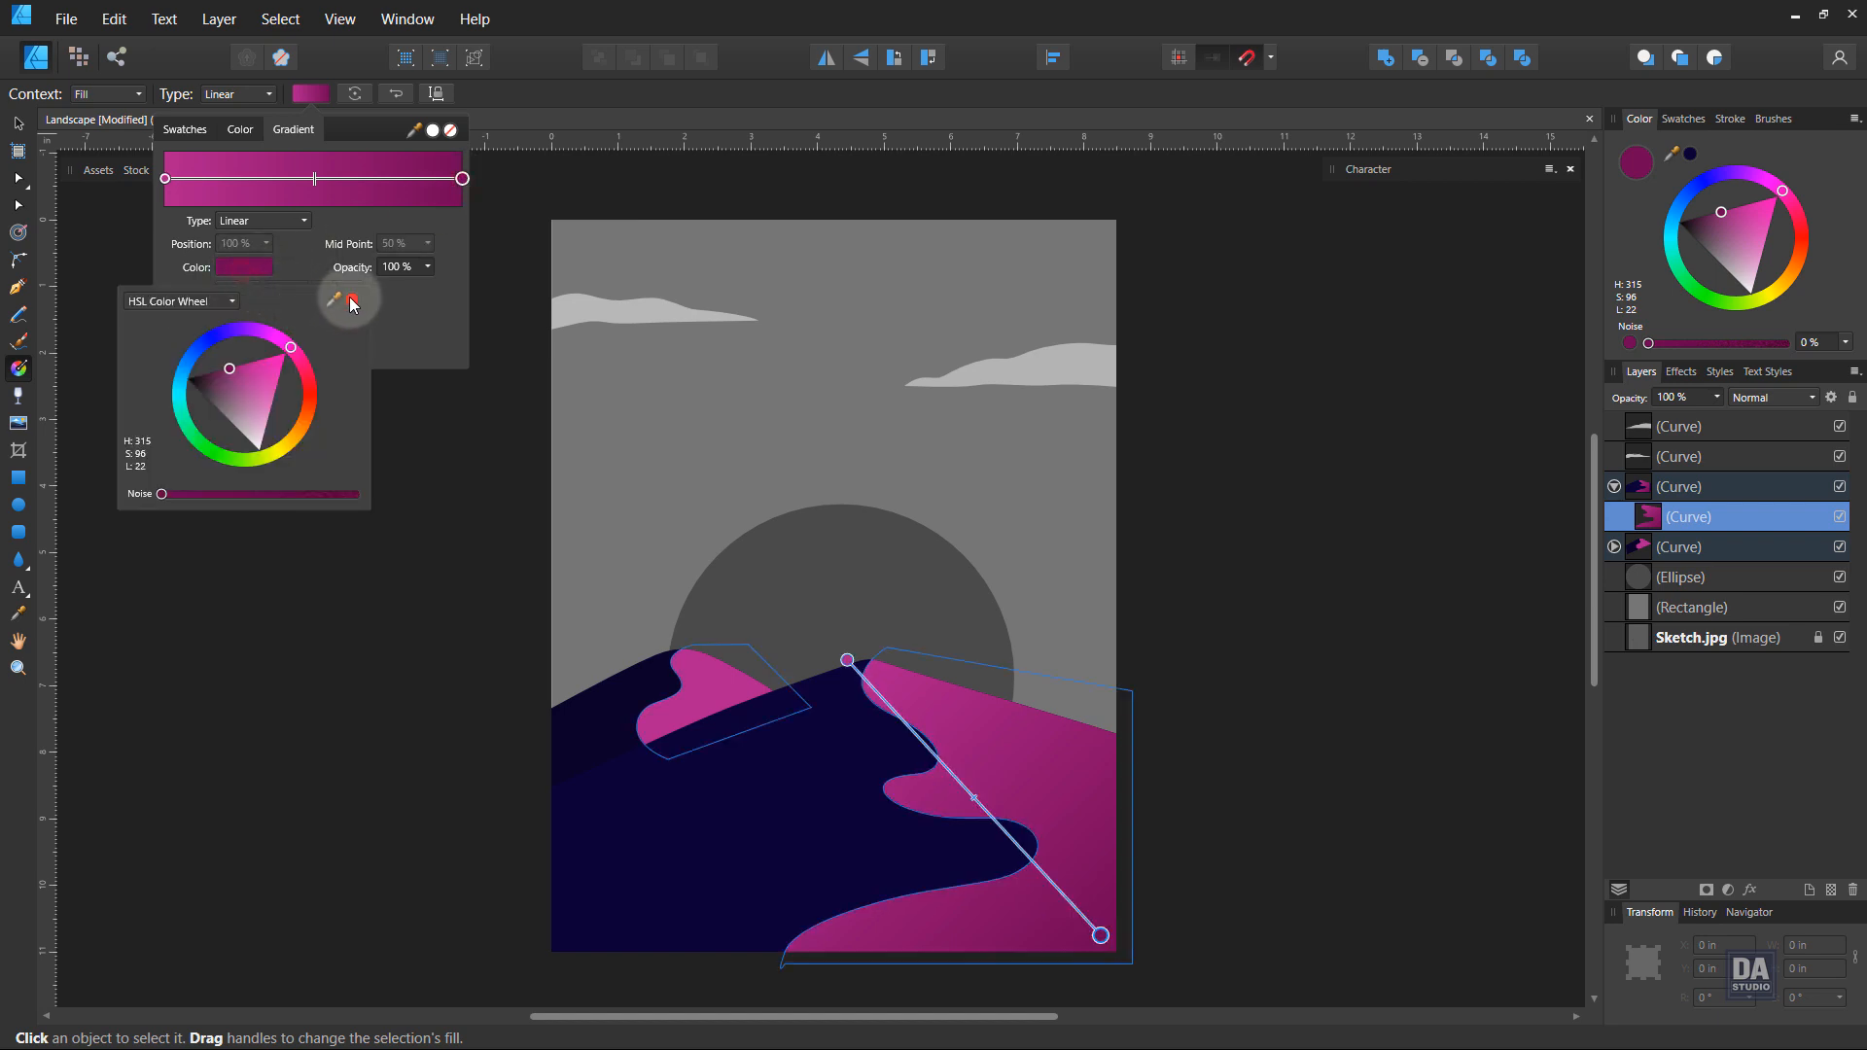
{"action": "left_click_drag", "start_coordinate": [354, 309], "coordinate": [656, 877]}
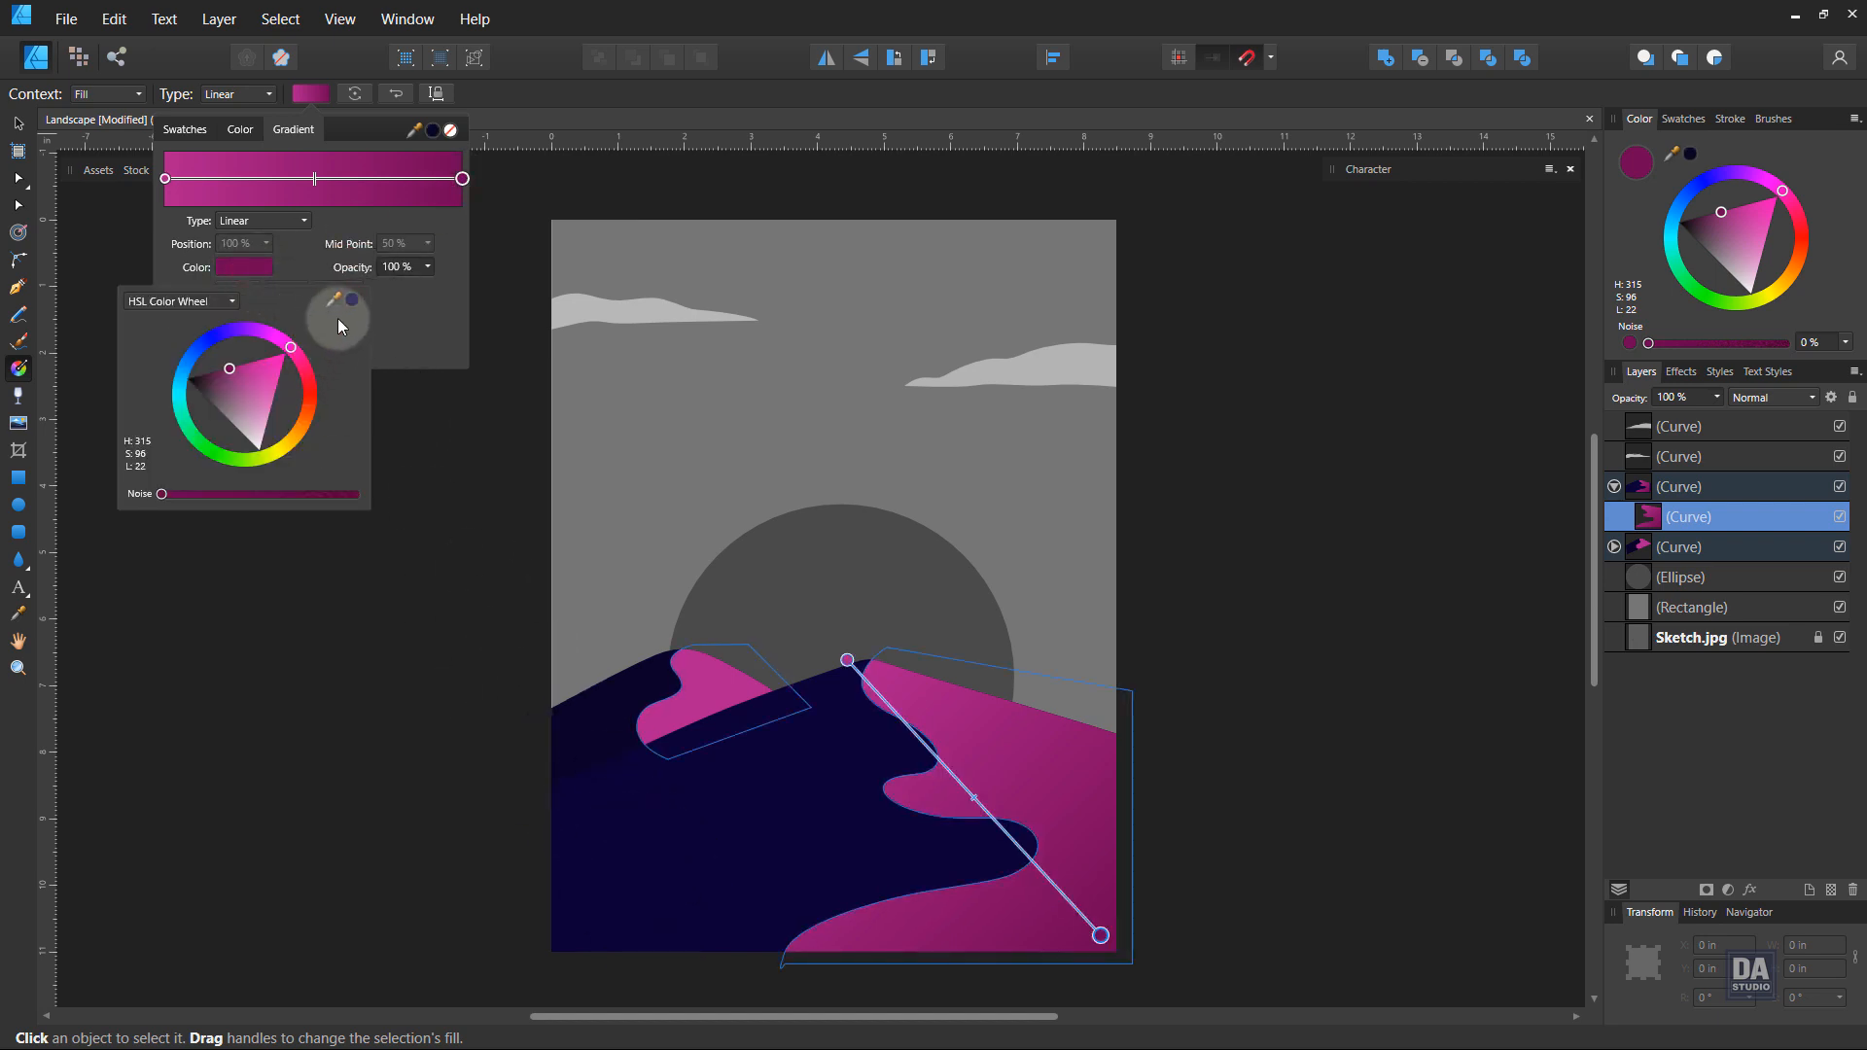
{"action": "left_click", "coordinate": [346, 300]}
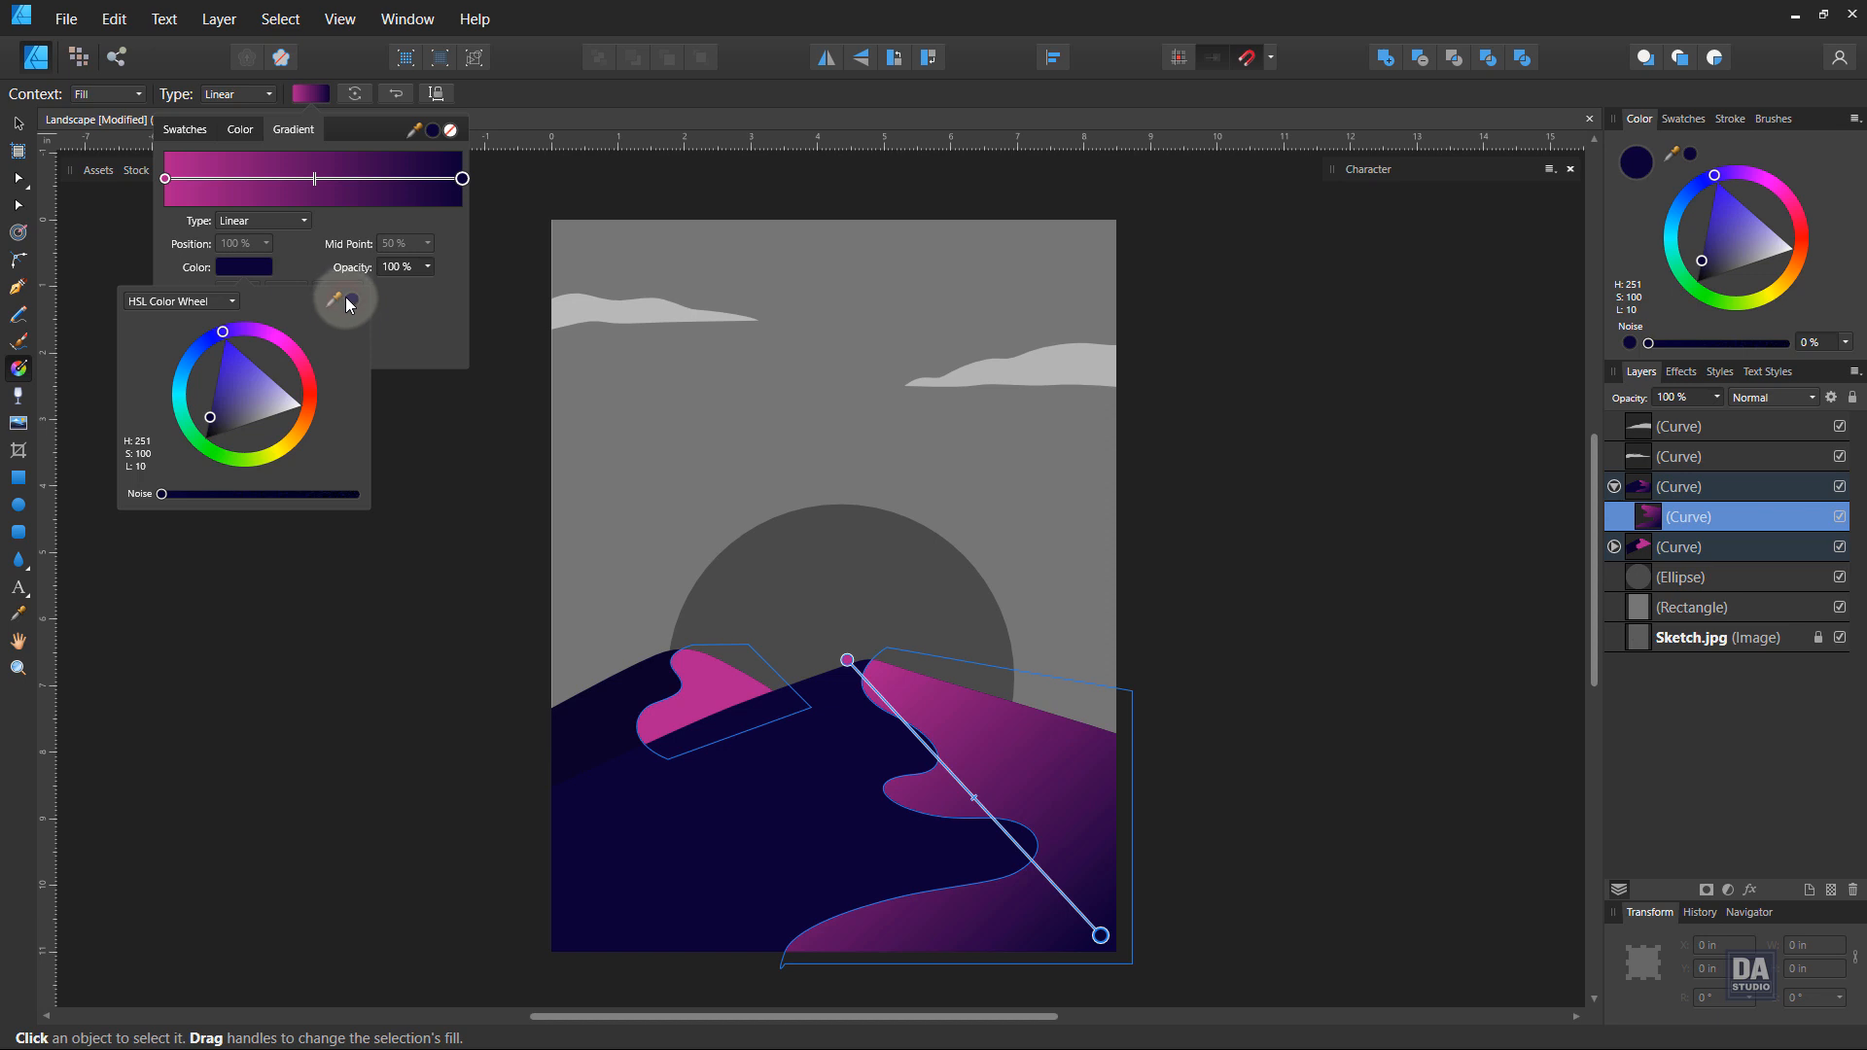
Step: Shift the gradient's start stop to pinkish magenta, hue 328, saturation 71, lightness 40, for both selected lit areas
{"action": "left_click", "coordinate": [165, 178]}
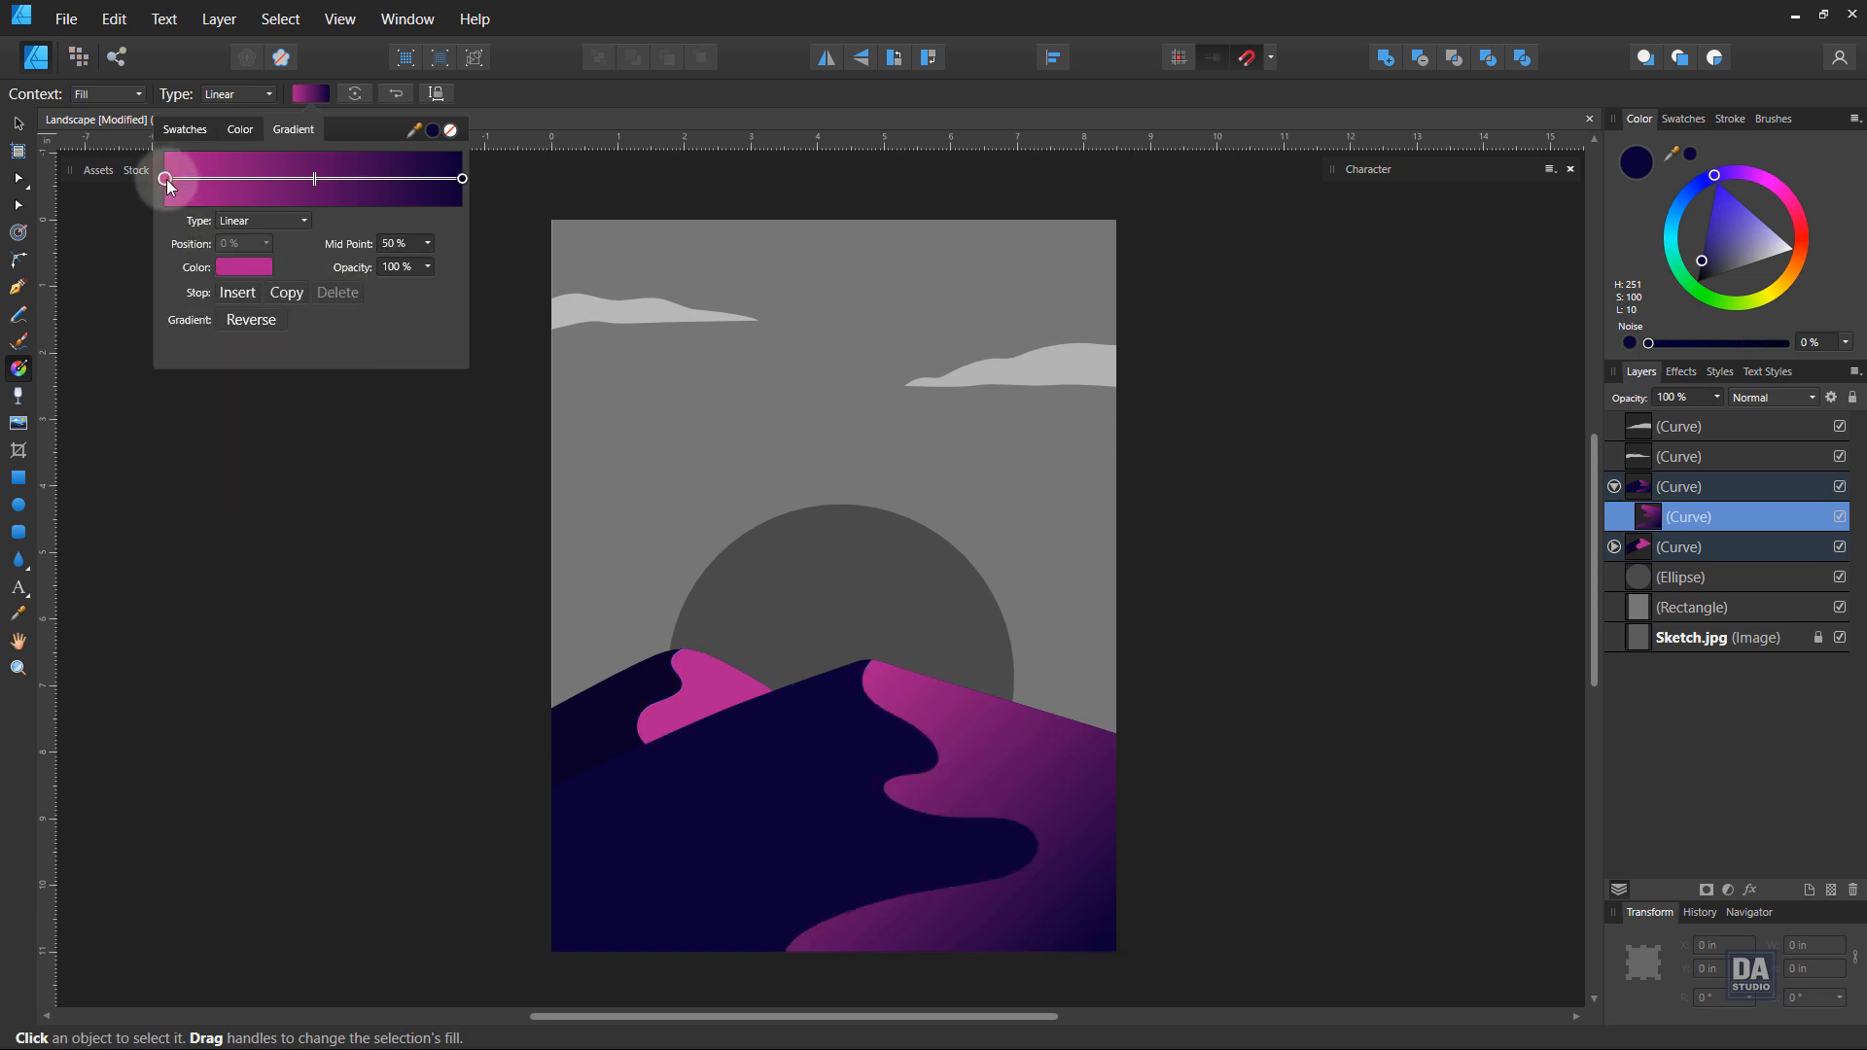
{"action": "left_click", "coordinate": [244, 267]}
{"action": "left_click", "coordinate": [254, 372]}
{"action": "left_click", "coordinate": [309, 355]}
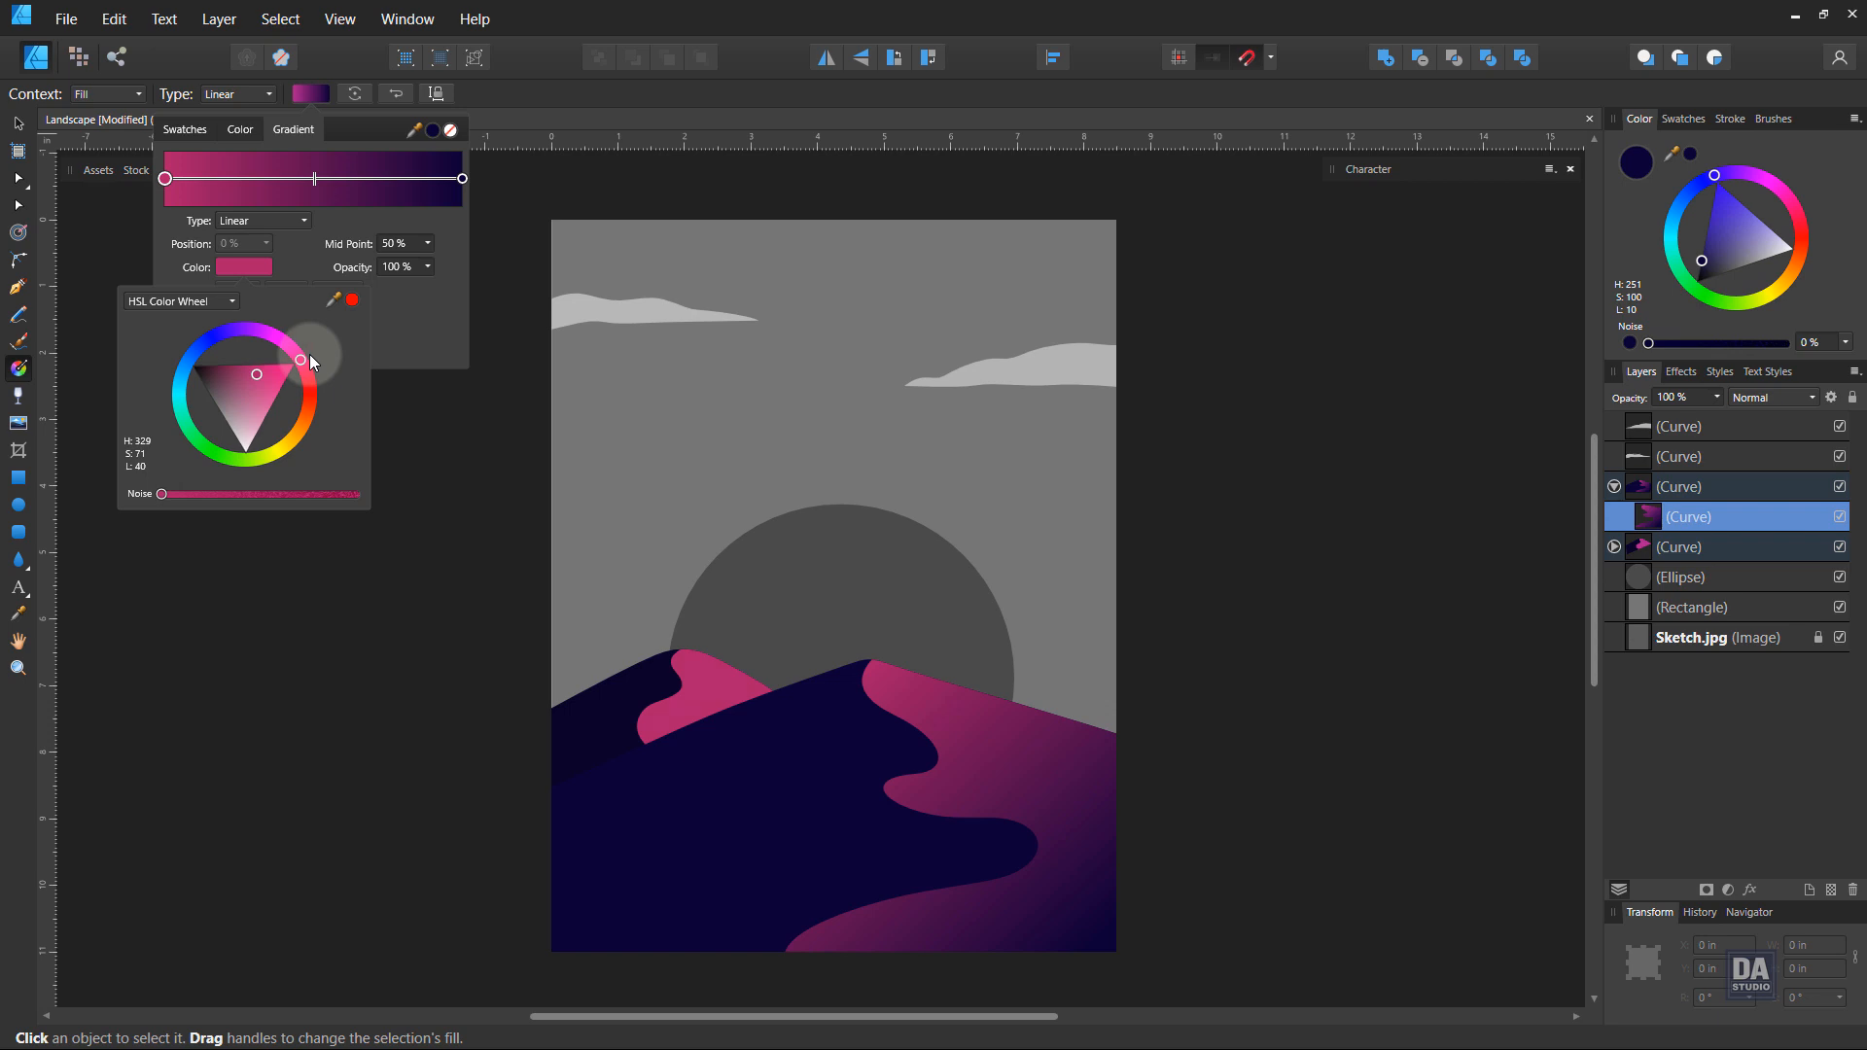
{"action": "left_click_drag", "start_coordinate": [309, 354], "coordinate": [296, 348]}
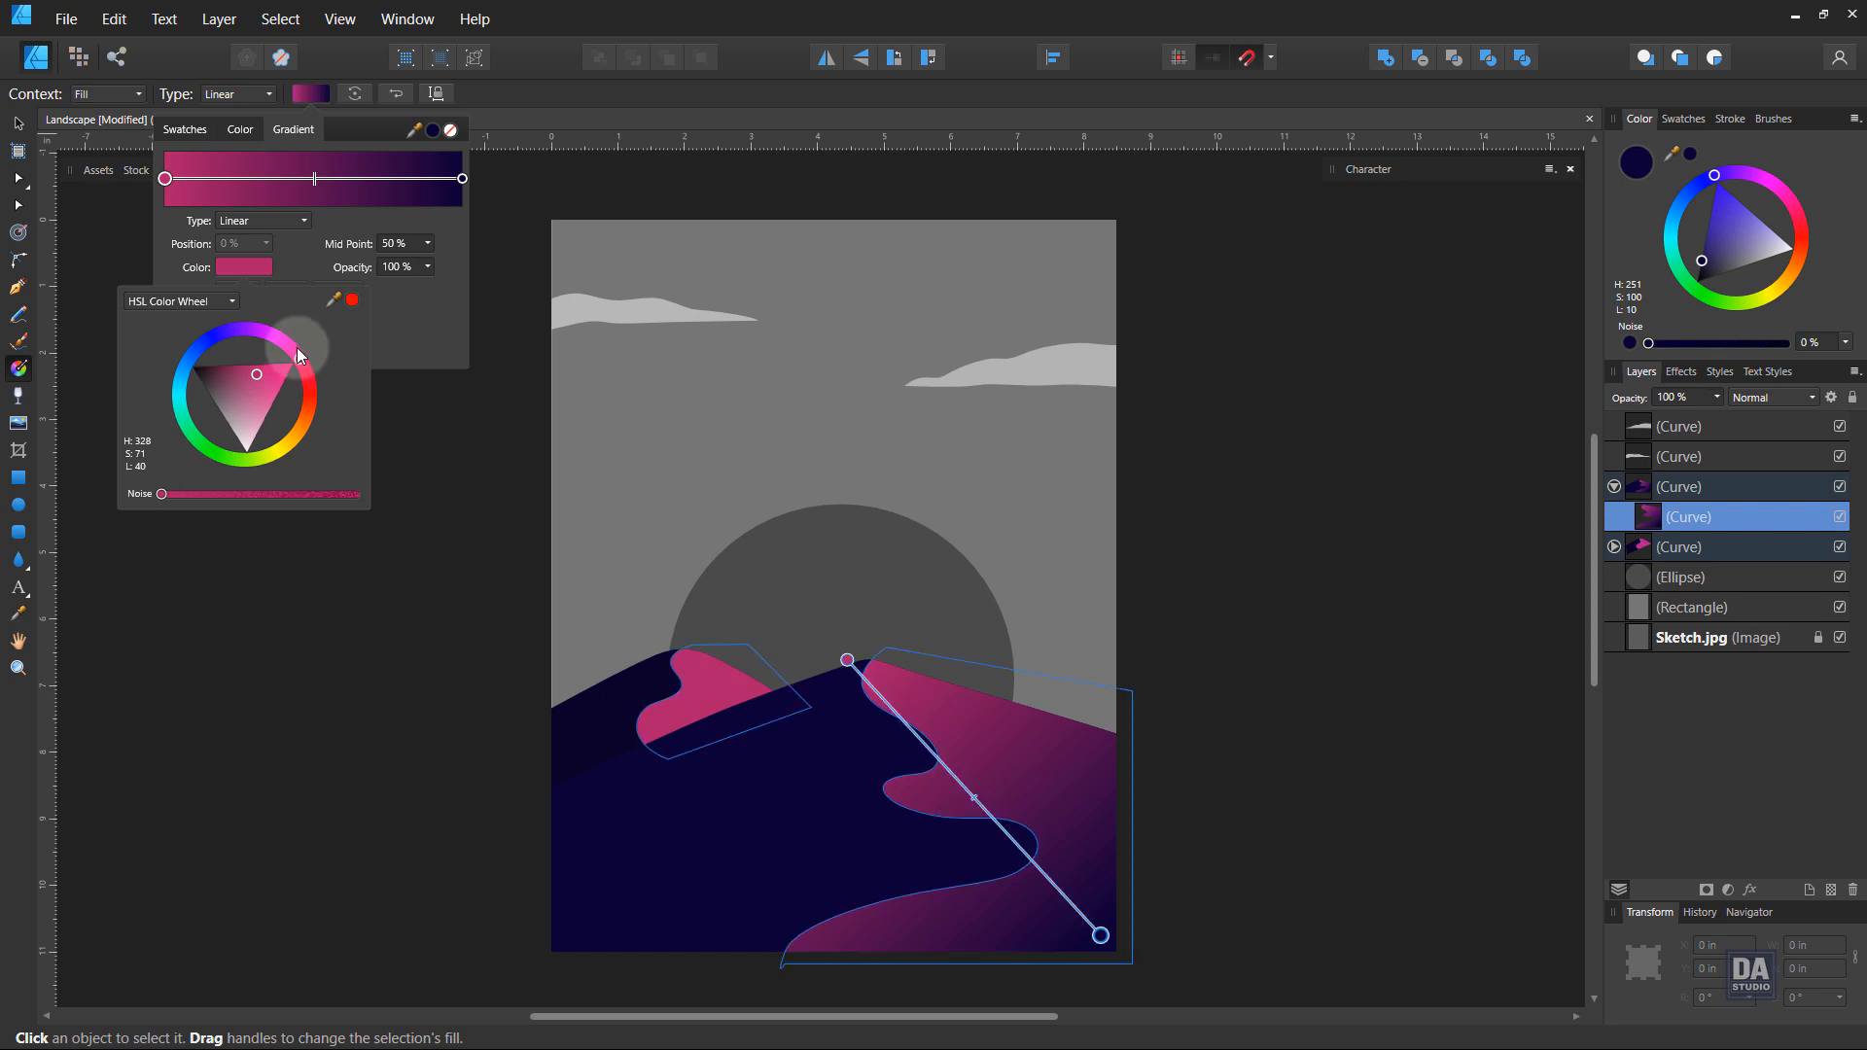
{"action": "left_click", "coordinate": [18, 123]}
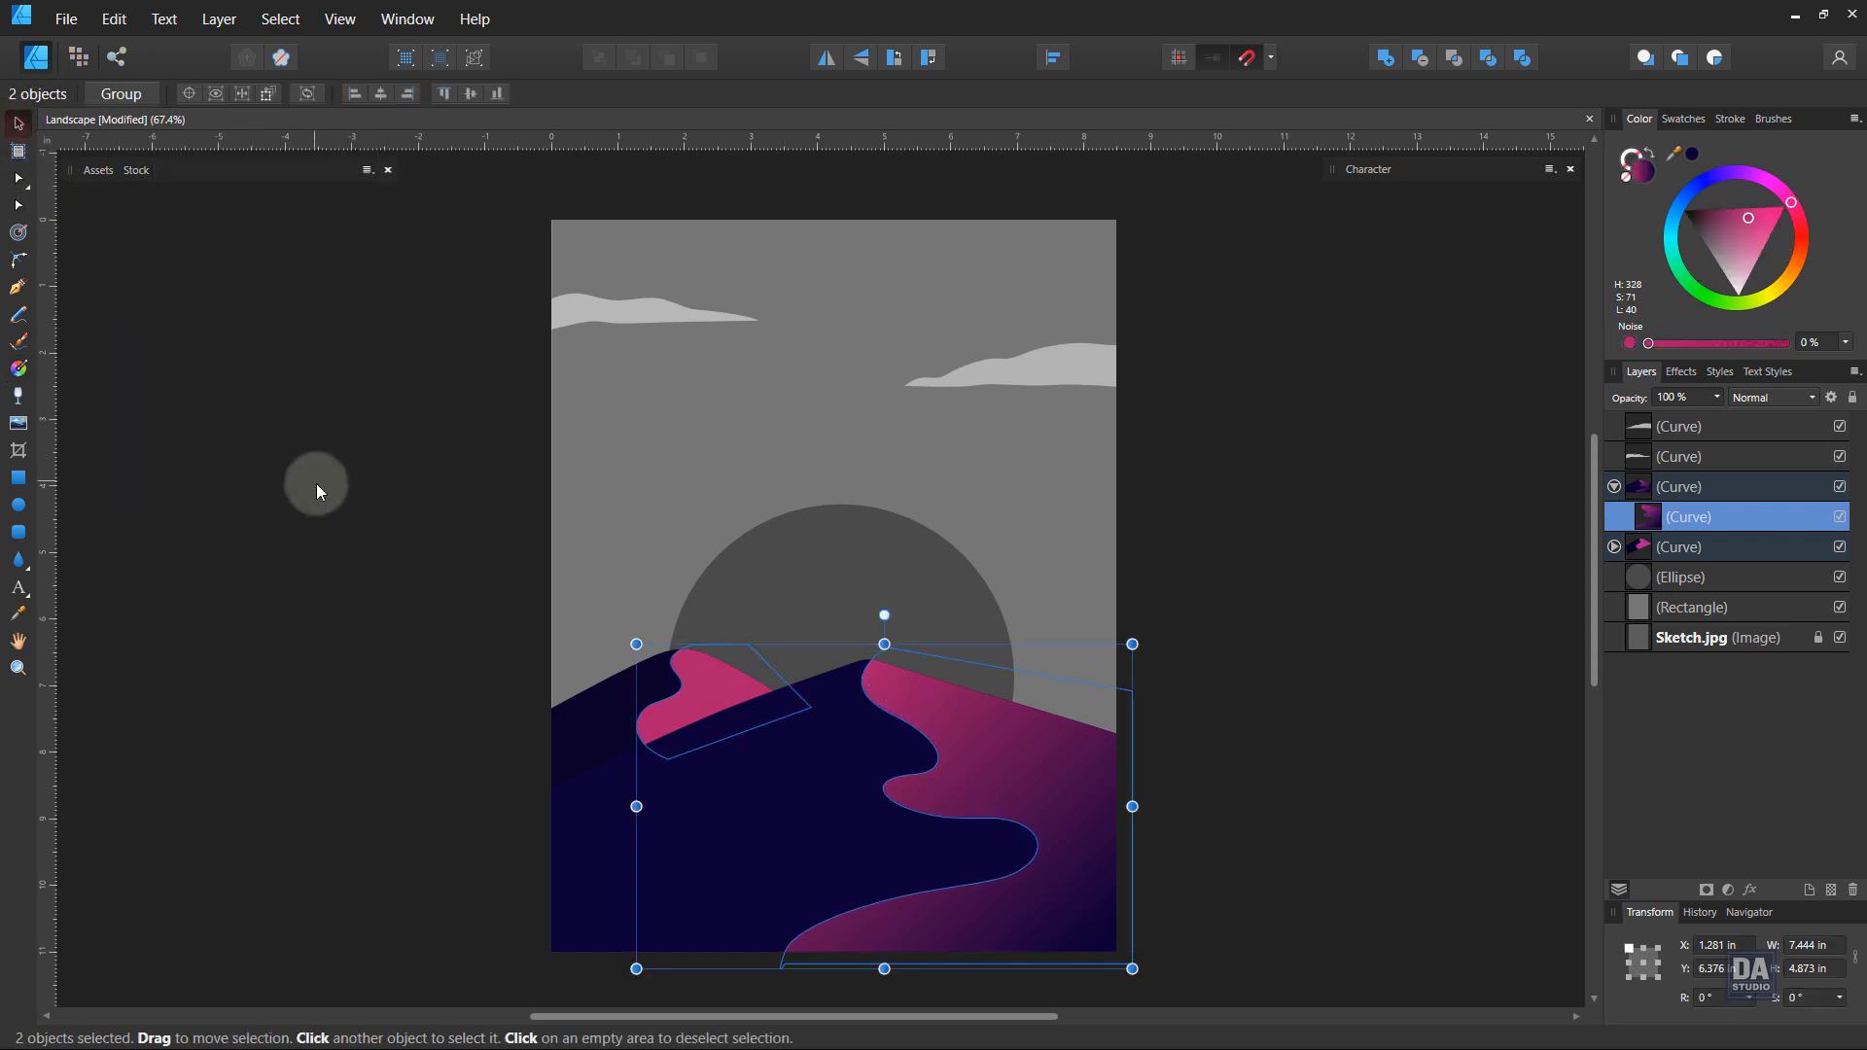
Step: Redraw the front lit area's gradient from above and left of the peak diagonally down to the page's lower edge
{"action": "left_click", "coordinate": [994, 750]}
{"action": "key", "text": "g"}
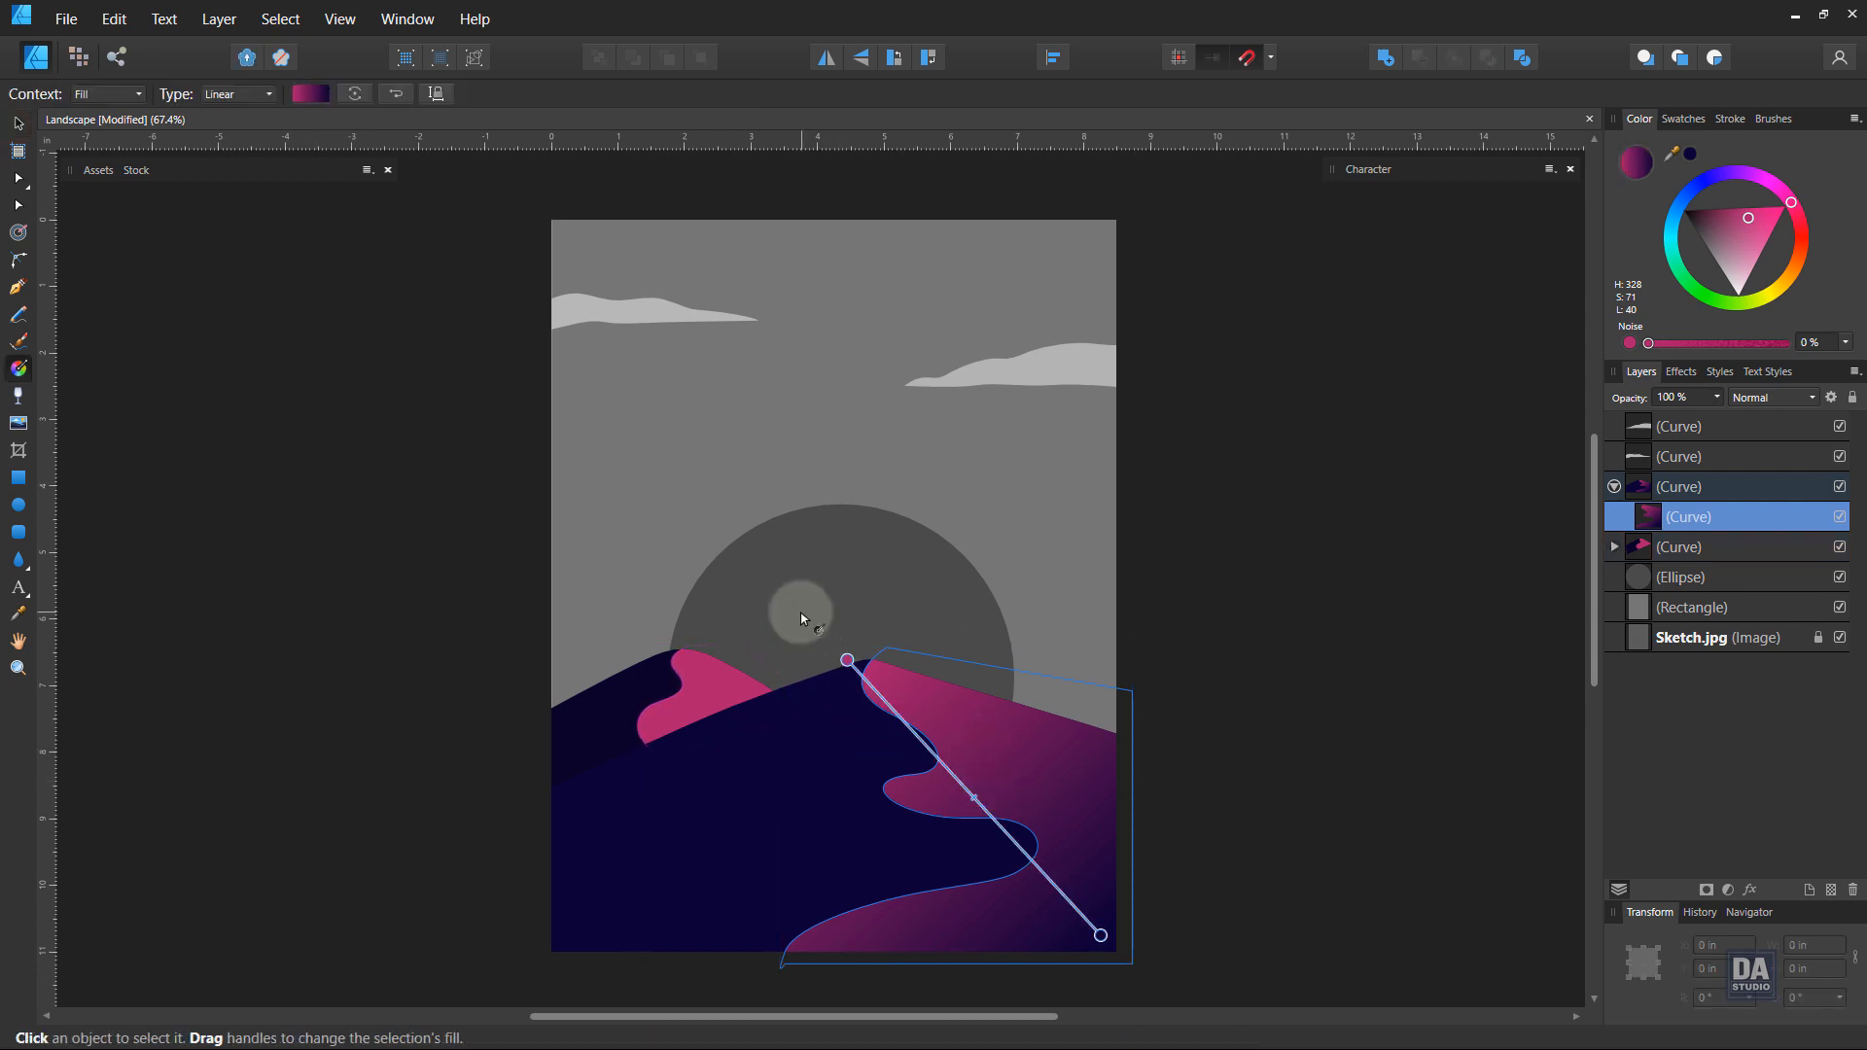
{"action": "left_click_drag", "start_coordinate": [799, 612], "coordinate": [1040, 951]}
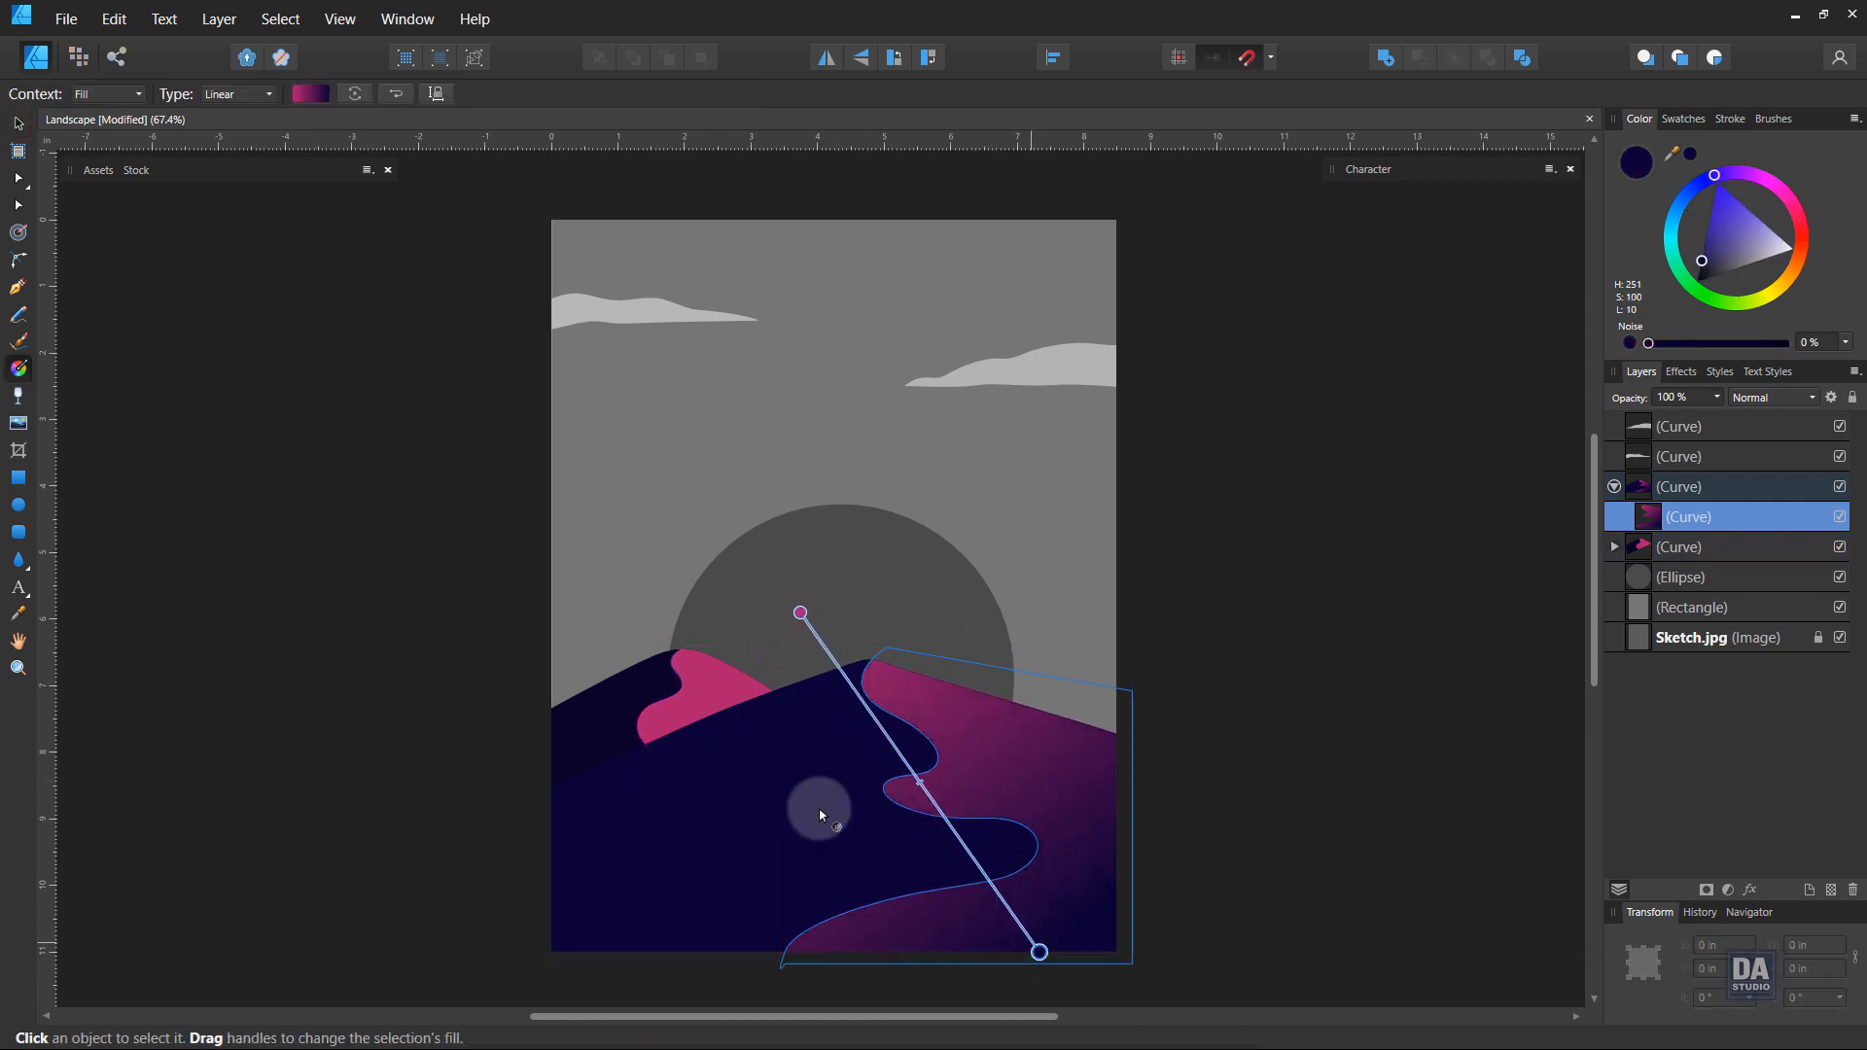
Step: Give the rear mountain's lit area a diagonal pink-to-navy linear gradient starting above its peak, and deselect it
{"action": "left_click", "coordinate": [701, 681]}
{"action": "left_click_drag", "start_coordinate": [652, 587], "coordinate": [766, 749]}
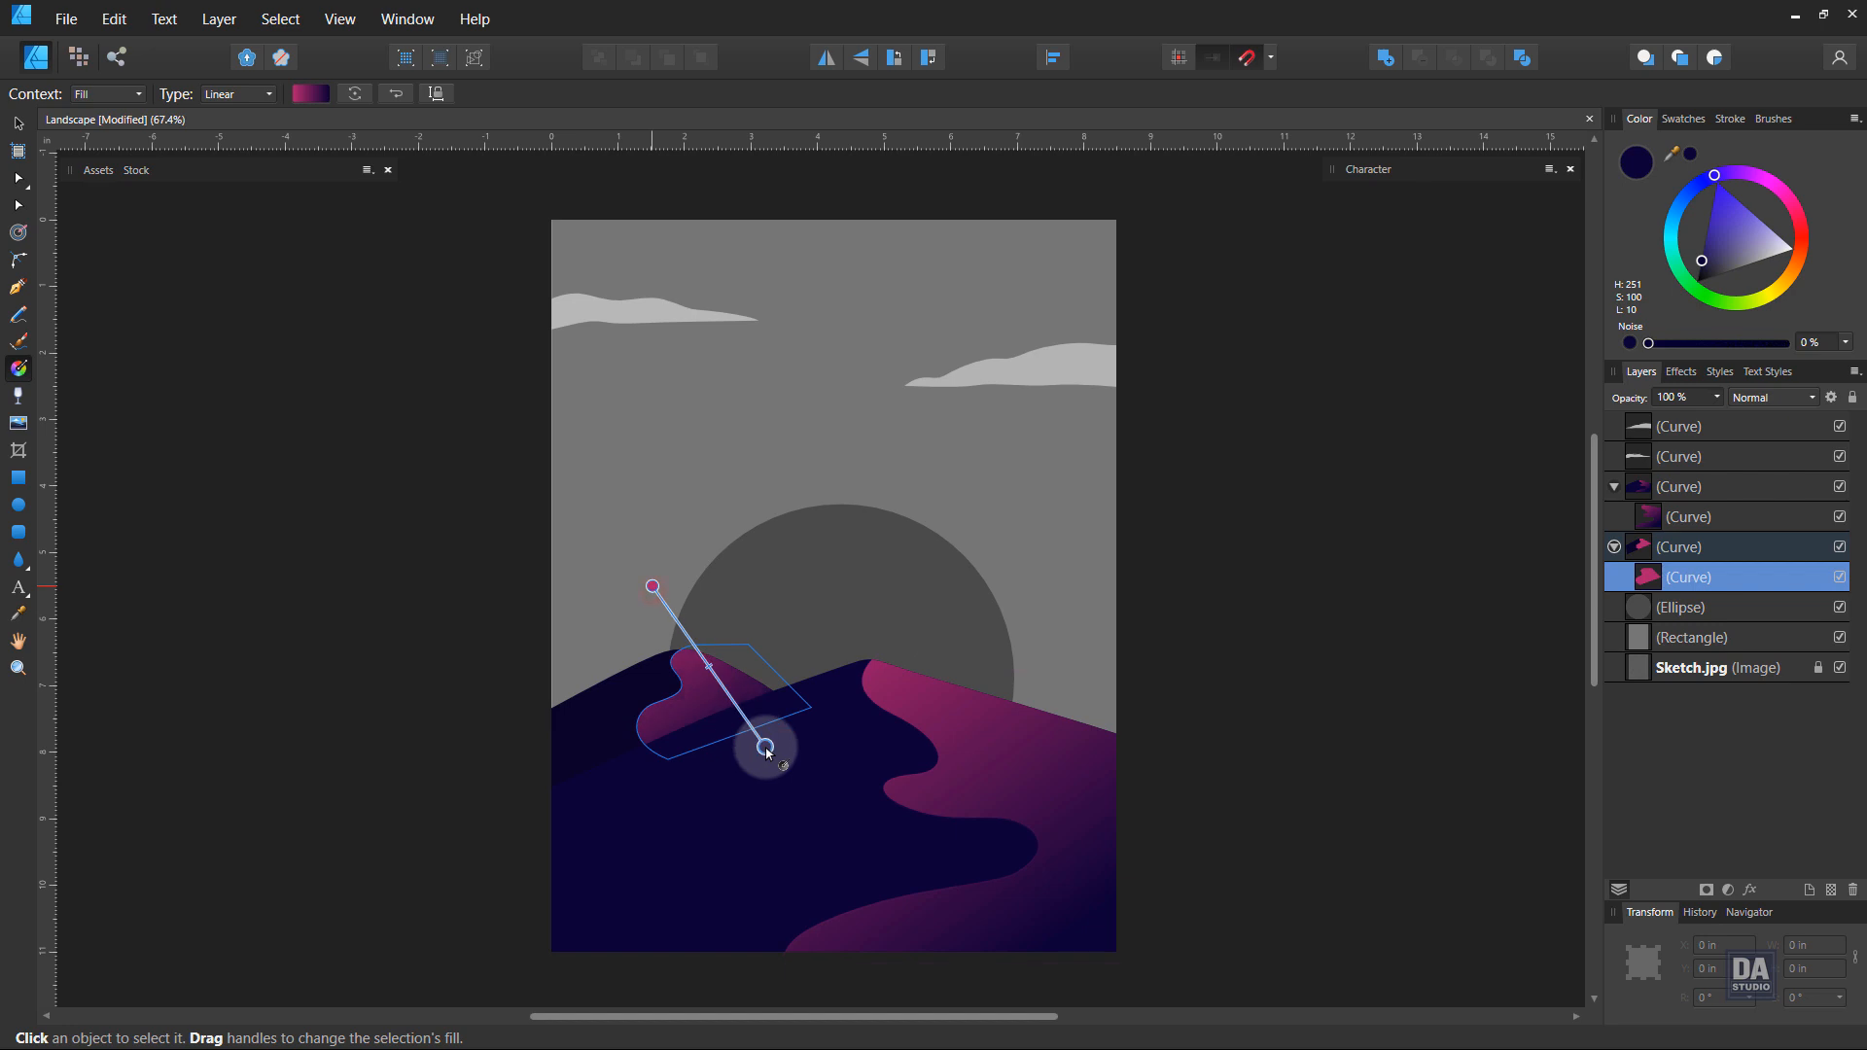
{"action": "left_click", "coordinate": [17, 123]}
{"action": "left_click", "coordinate": [376, 461]}
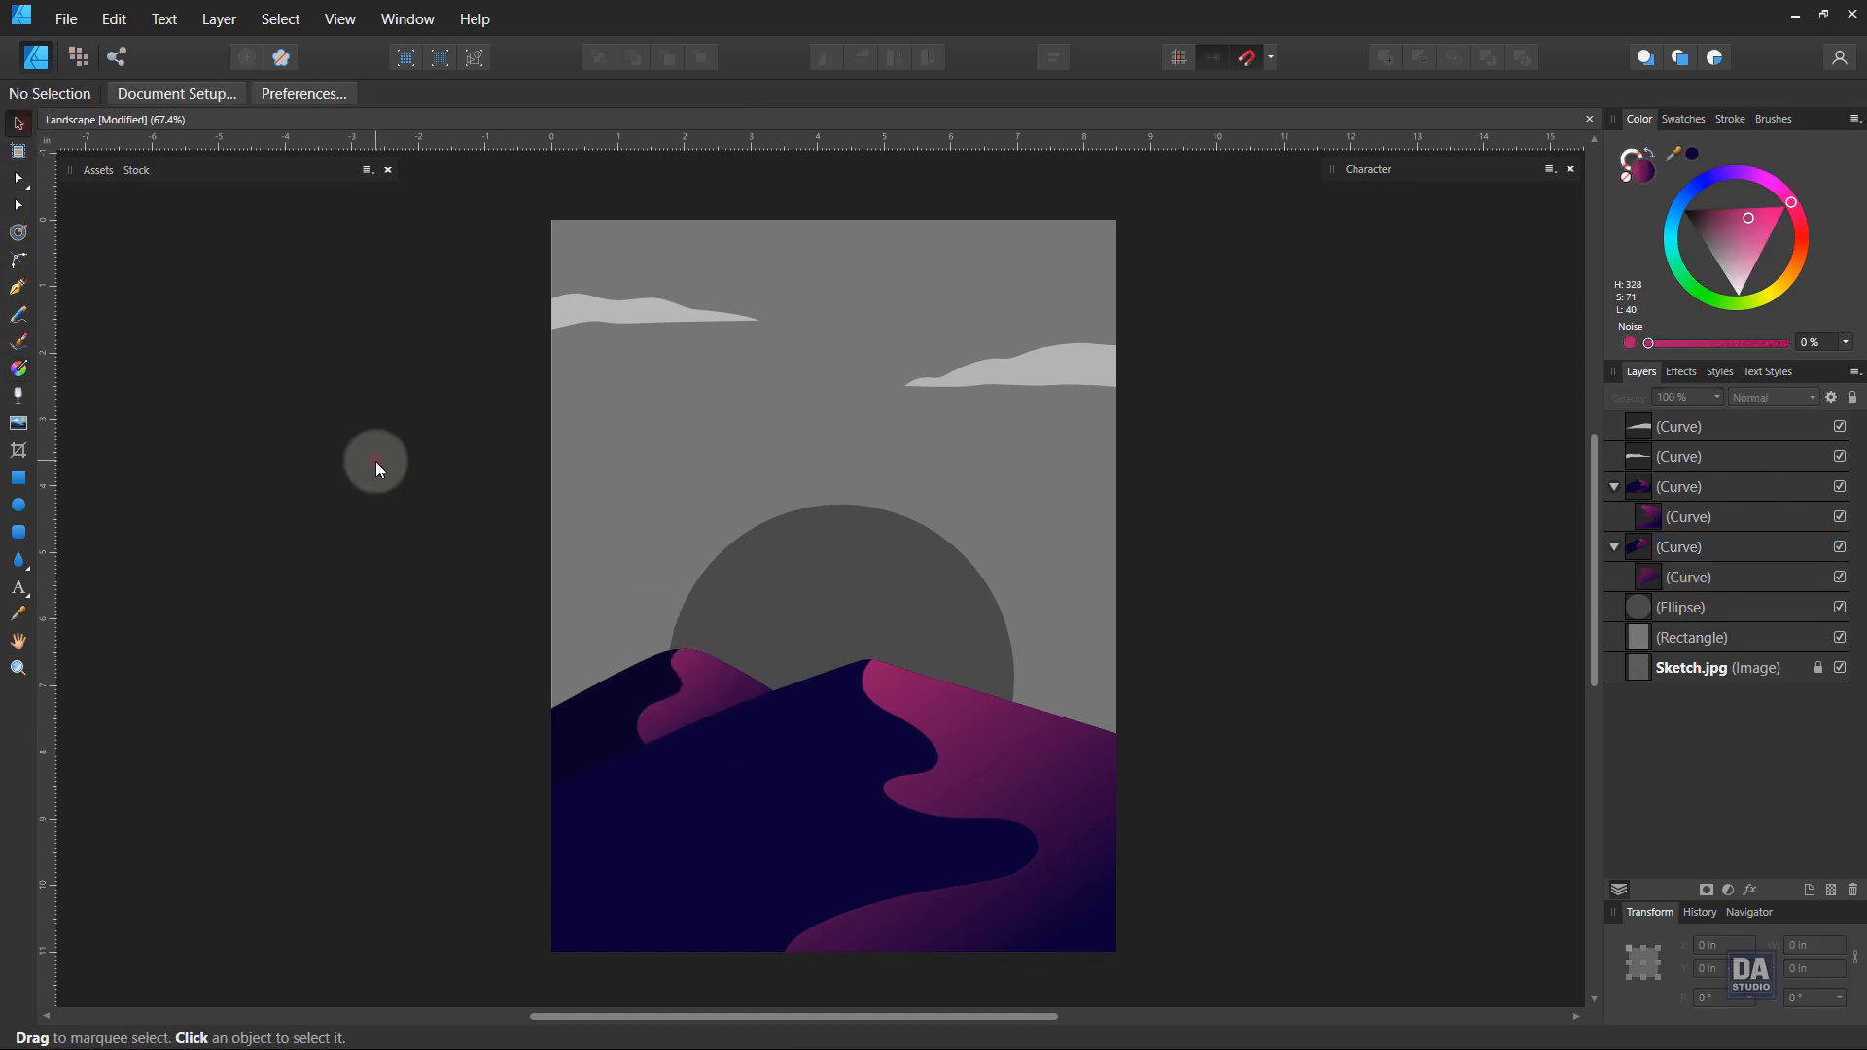
Step: Move the start of the rear lit area's gradient closer to the peak and deselect the shape
{"action": "left_click_drag", "start_coordinate": [780, 721], "coordinate": [791, 654]}
{"action": "left_click", "coordinate": [727, 634]}
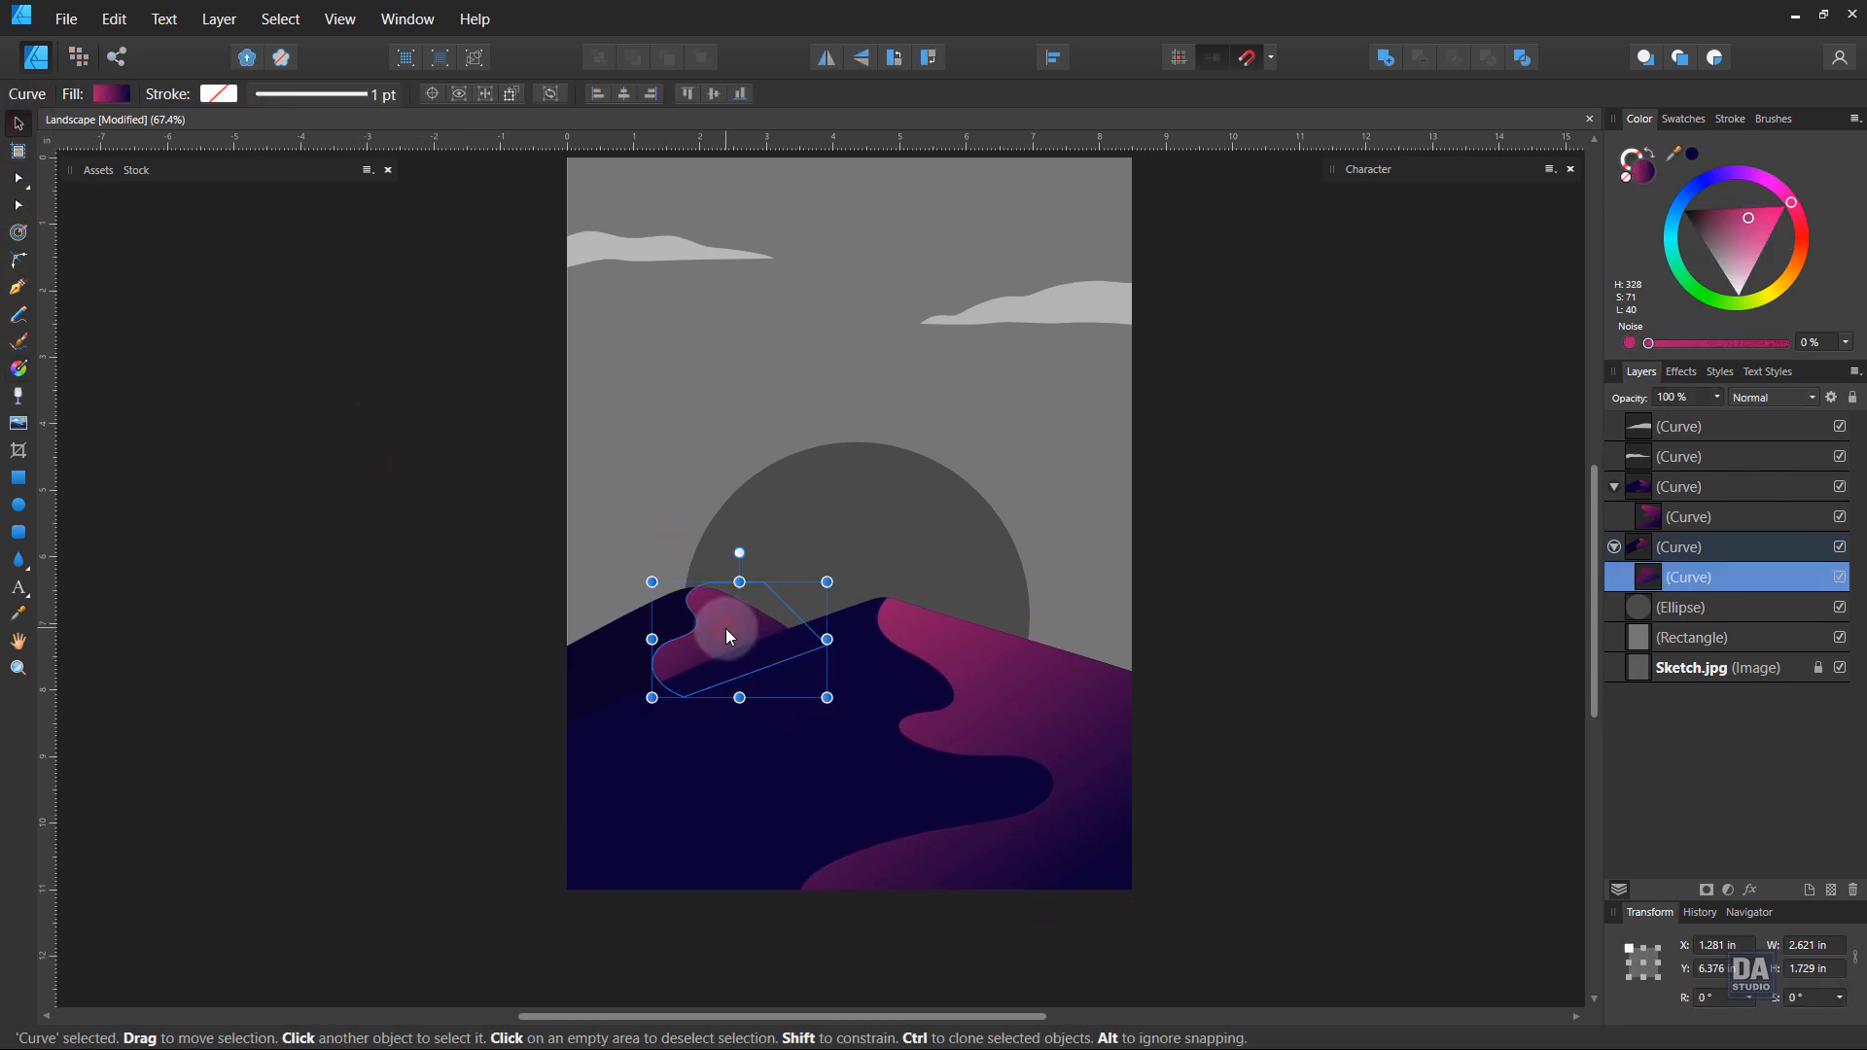
{"action": "key", "text": "g"}
{"action": "left_click_drag", "start_coordinate": [670, 532], "coordinate": [683, 552]}
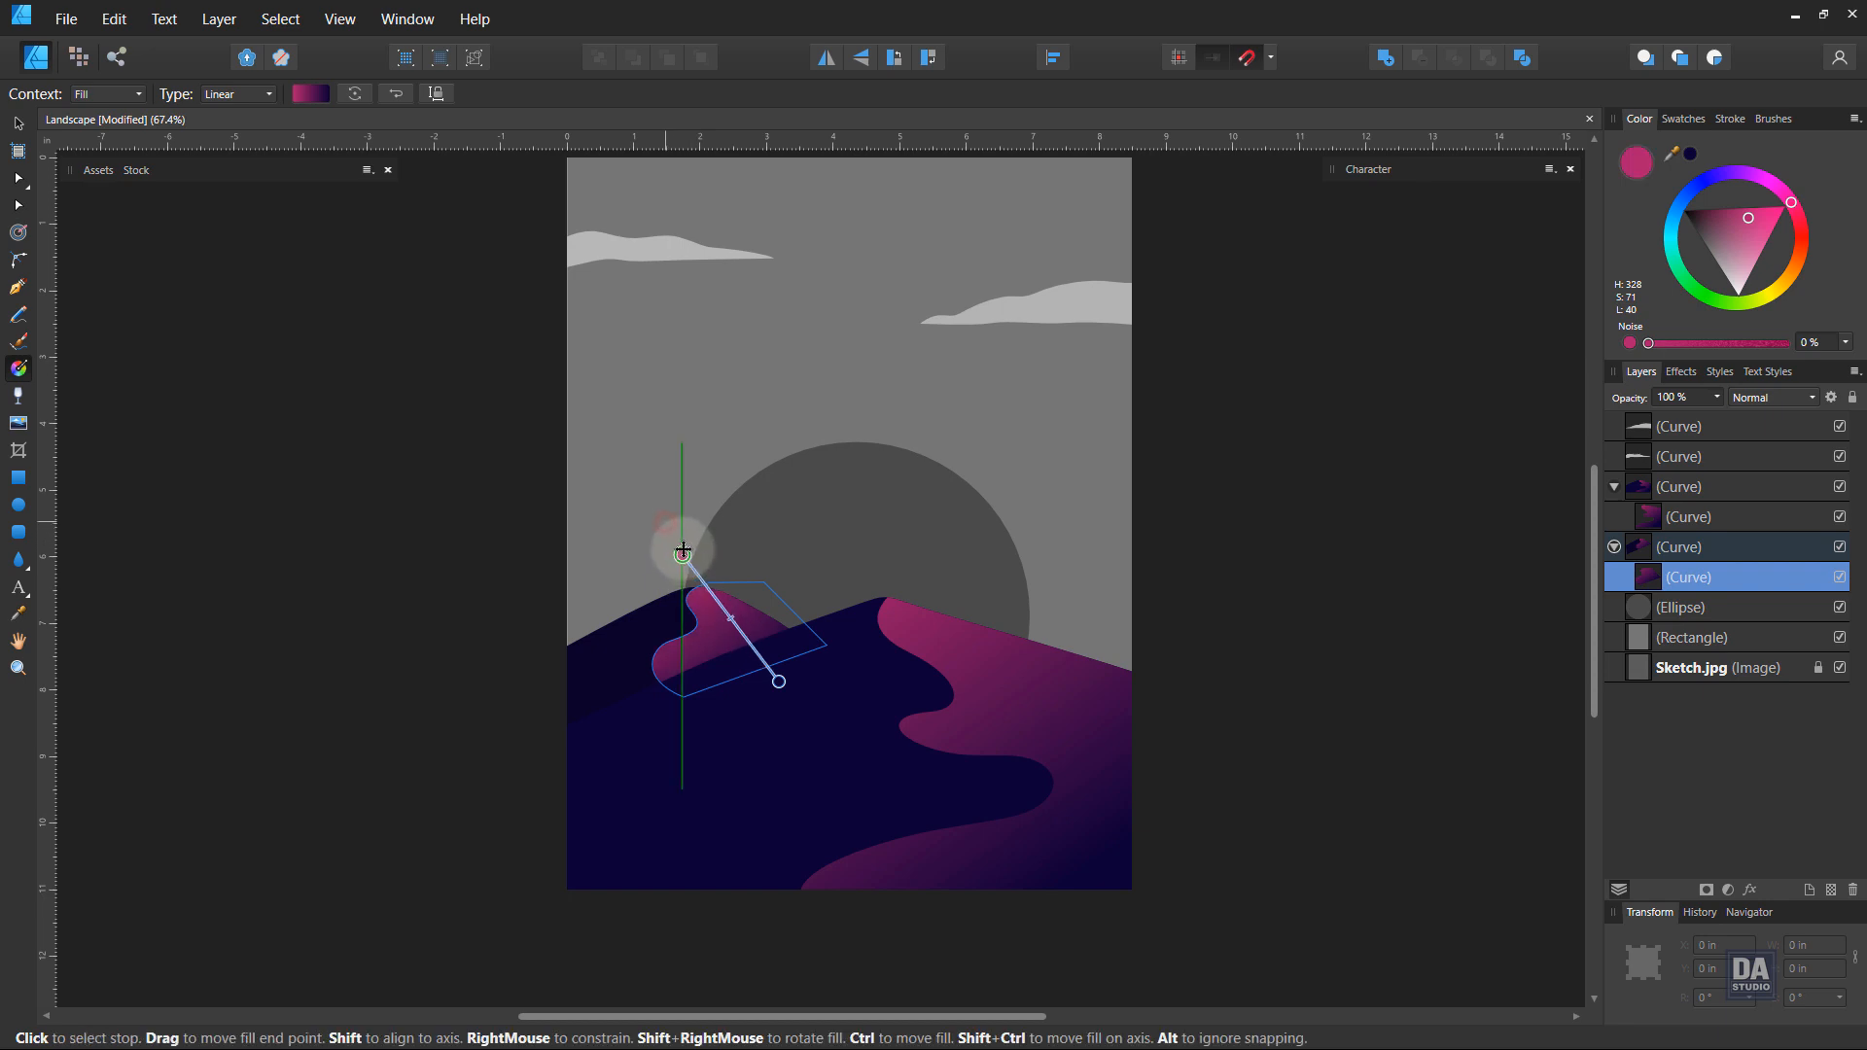
{"action": "left_click", "coordinate": [17, 123]}
{"action": "left_click", "coordinate": [359, 484]}
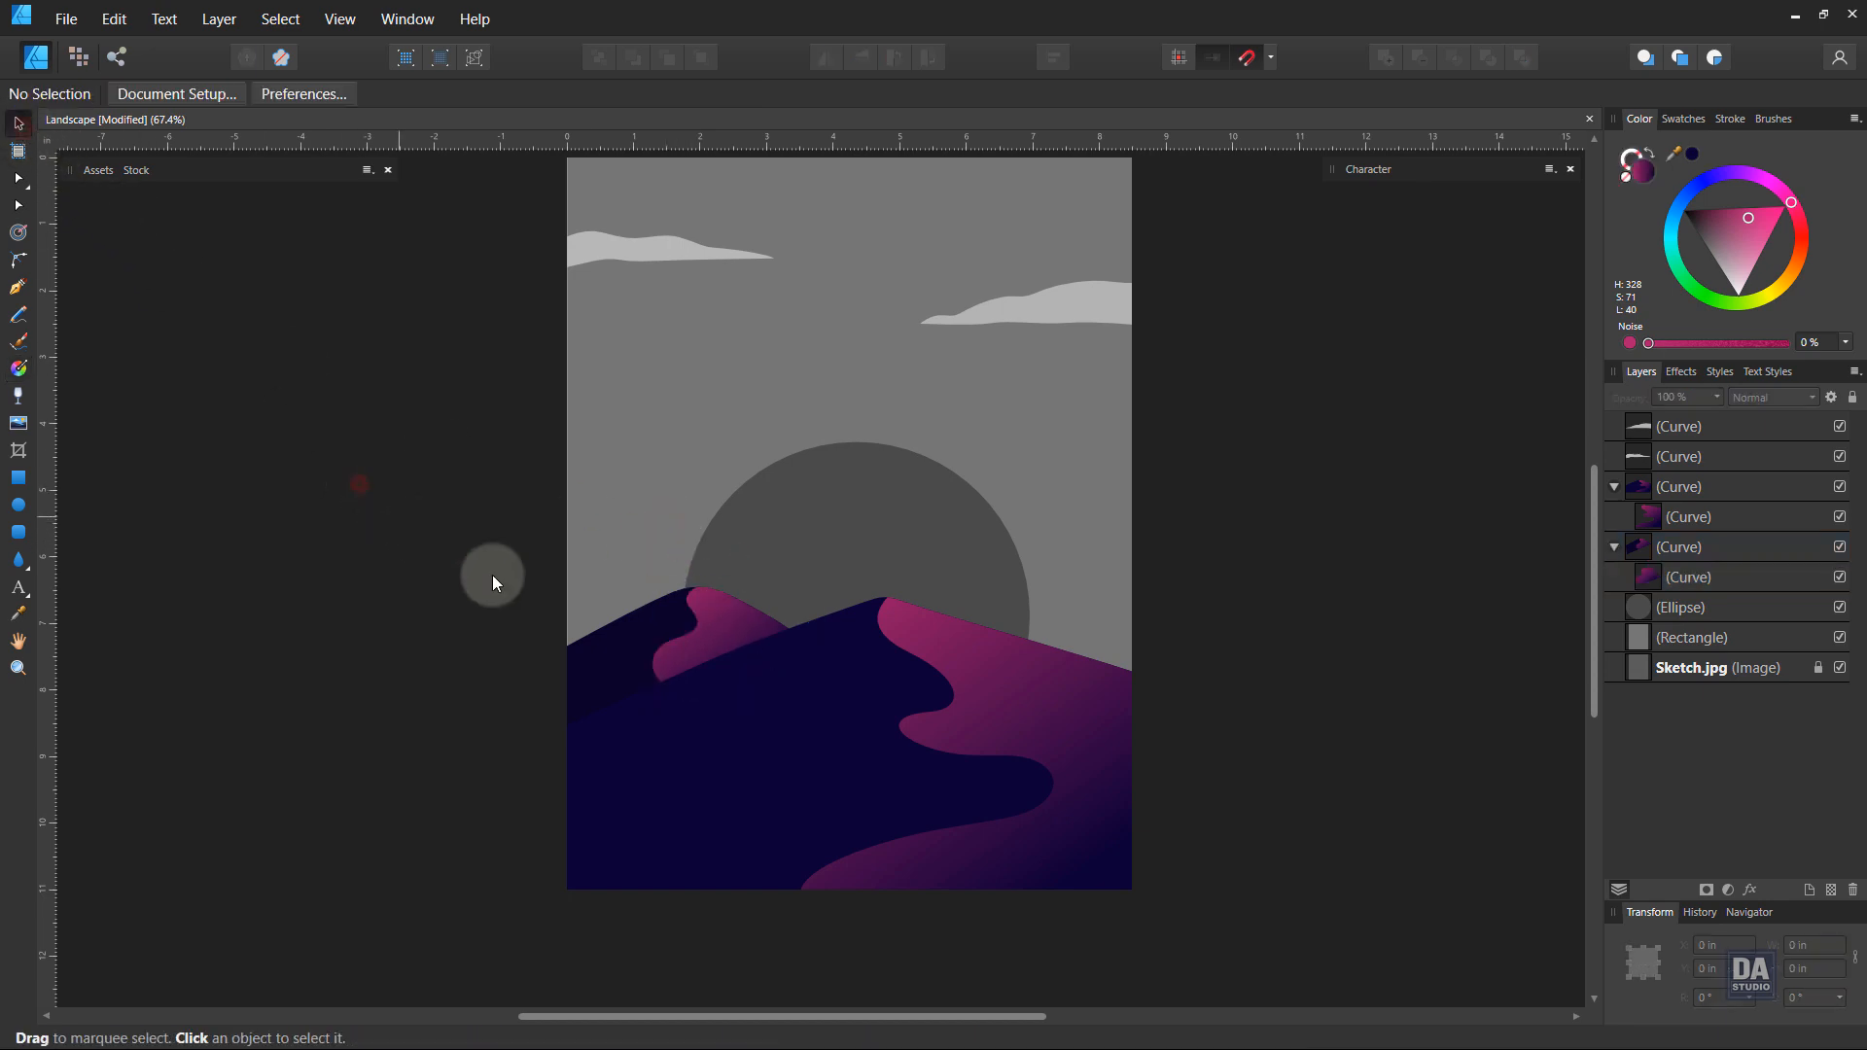
Step: Fill the sun circle with the magenta sampled from the front mountain's lit area near the peak
{"action": "scroll", "coordinate": [678, 686], "scroll_direction": "up", "scroll_amount": 1}
{"action": "key", "text": "z"}
{"action": "left_click", "coordinate": [884, 681]}
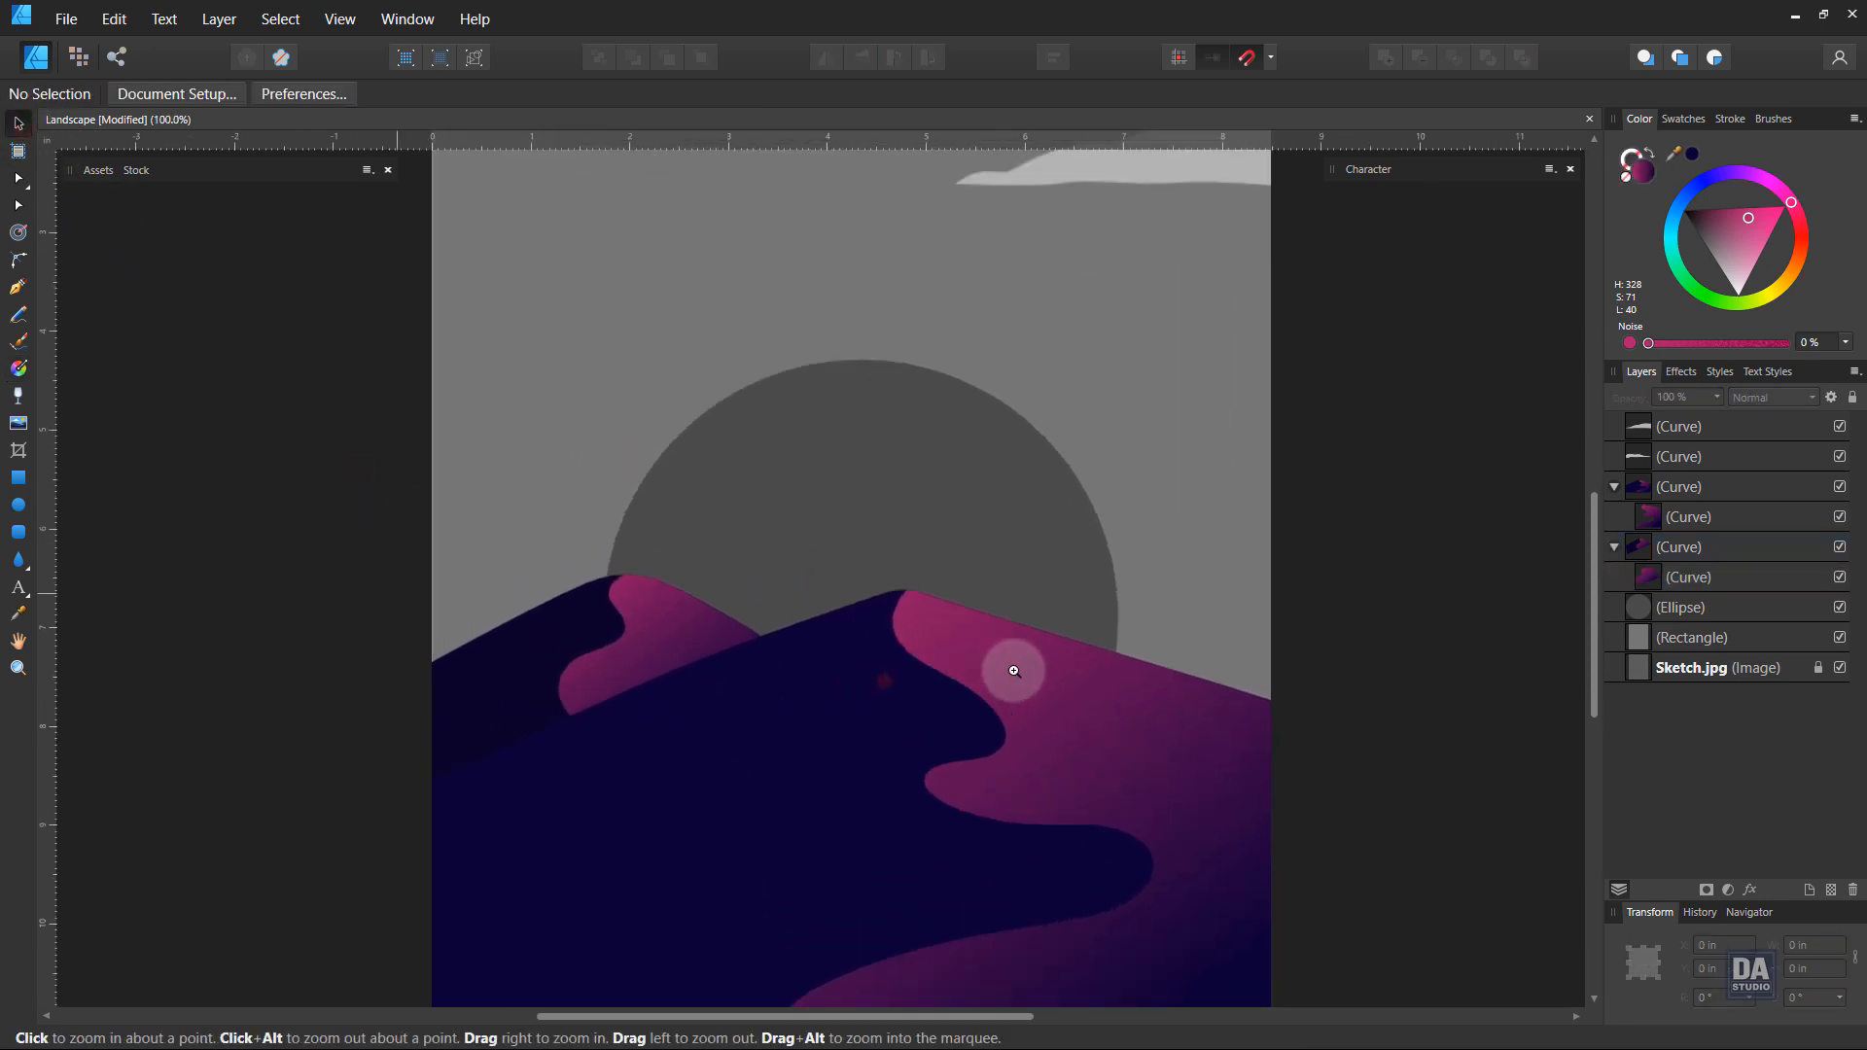
{"action": "left_click_drag", "start_coordinate": [1013, 671], "coordinate": [1104, 672]}
{"action": "left_click_drag", "start_coordinate": [1043, 551], "coordinate": [995, 643]}
{"action": "left_click", "coordinate": [1010, 661]}
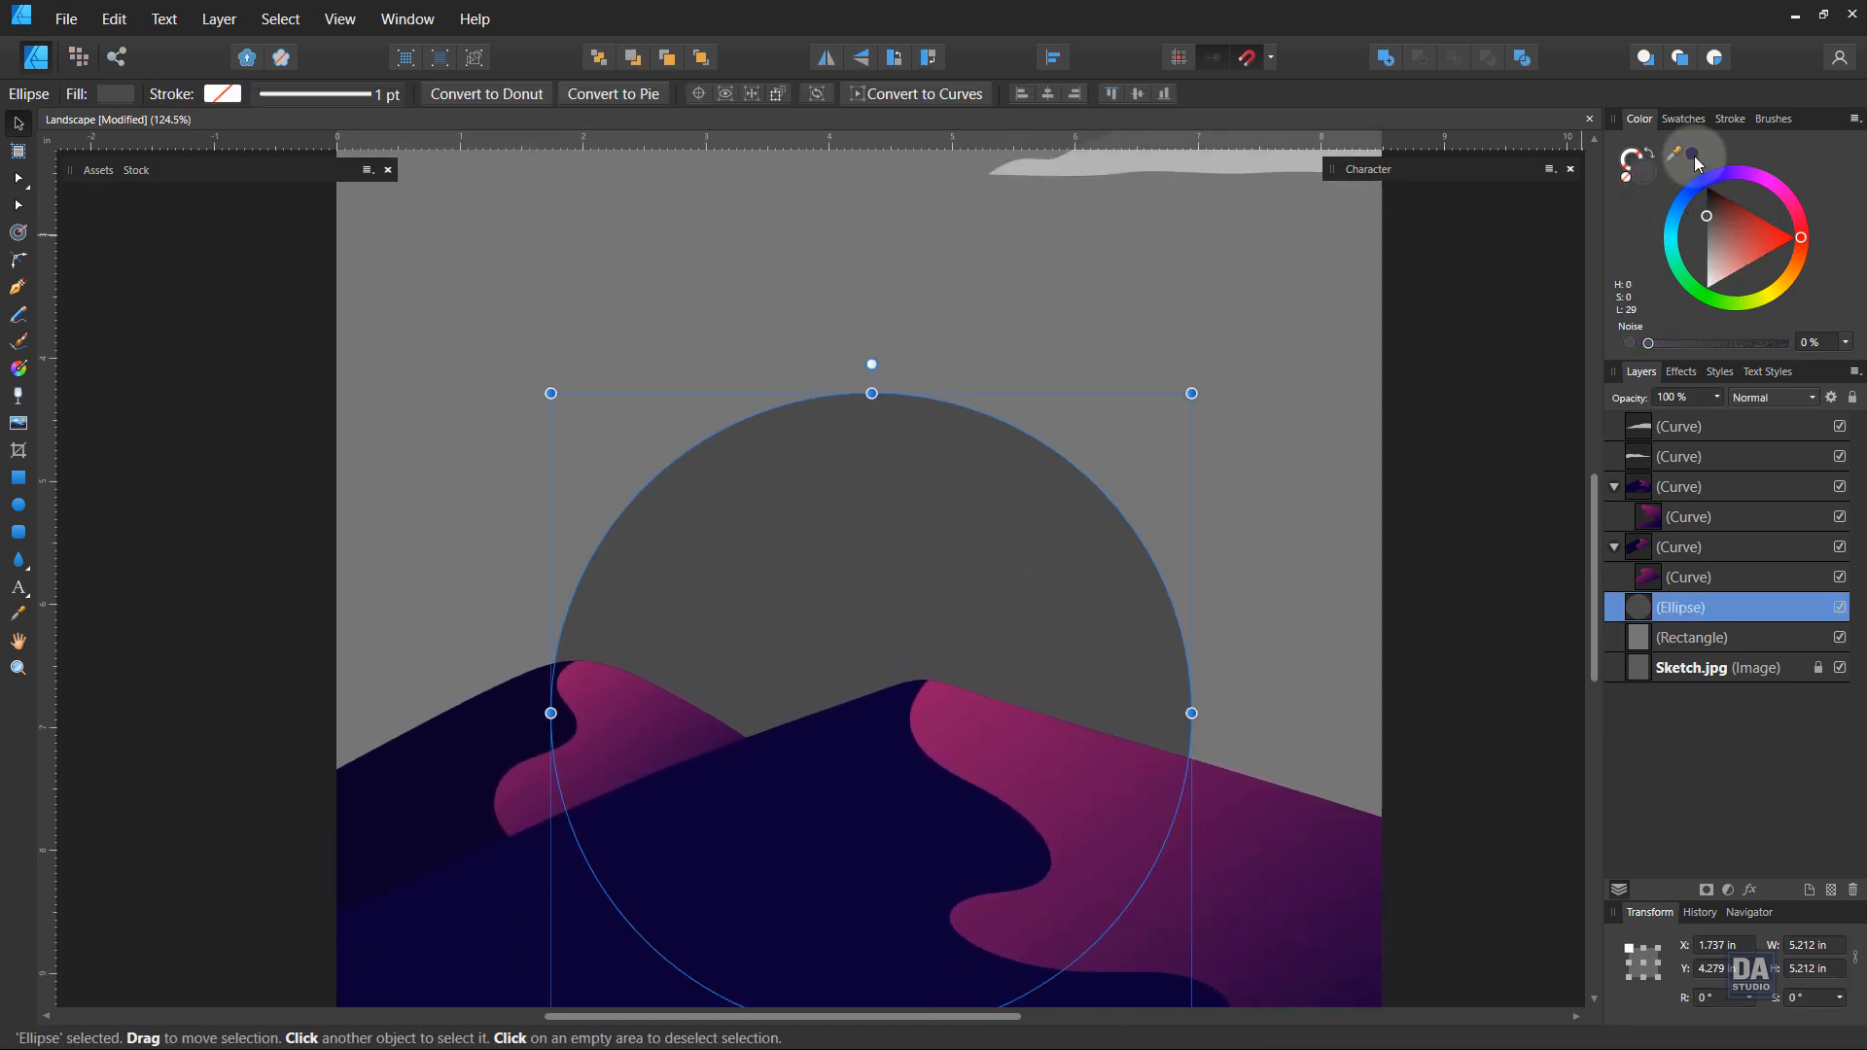
{"action": "left_click_drag", "start_coordinate": [1695, 164], "coordinate": [948, 719]}
{"action": "left_click", "coordinate": [1692, 158]}
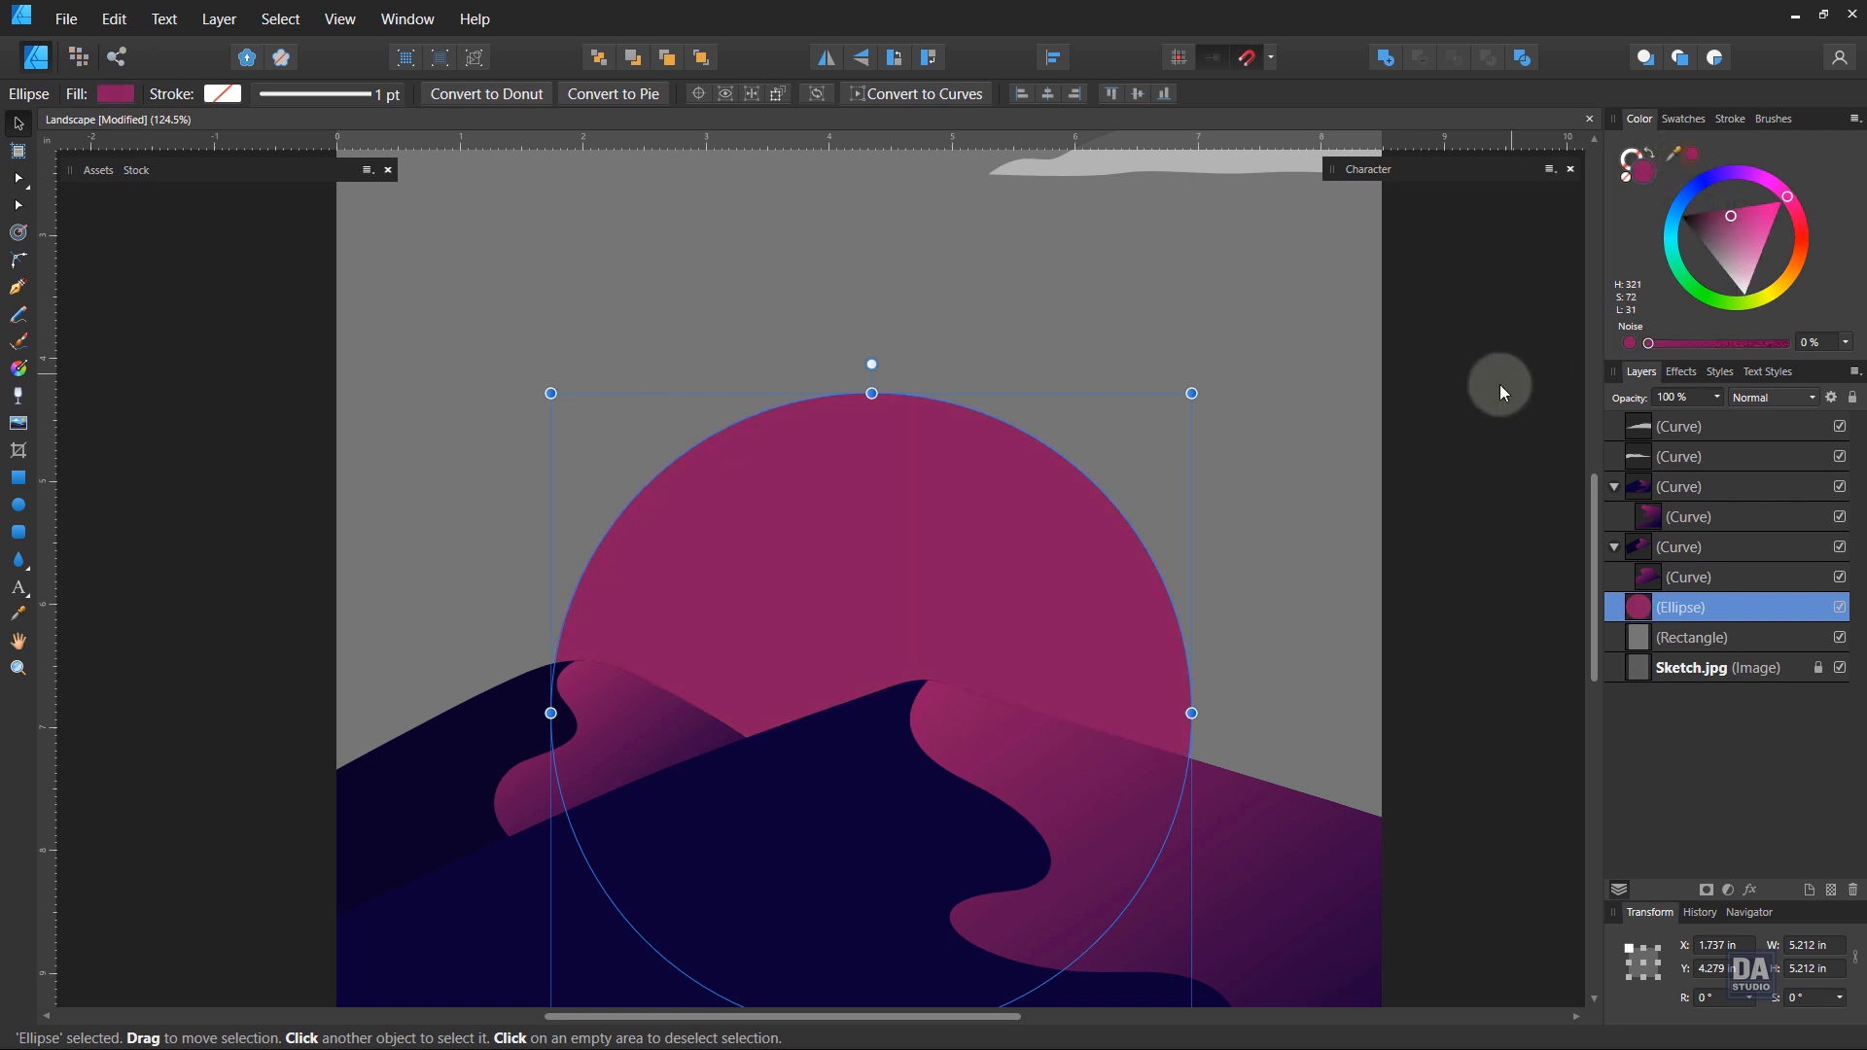
Step: Apply a vertical linear gradient to the sun from its top downward, with the end stop in navy sampled from the mountain
{"action": "left_click", "coordinate": [17, 371]}
{"action": "left_click_drag", "start_coordinate": [860, 404], "coordinate": [870, 824]}
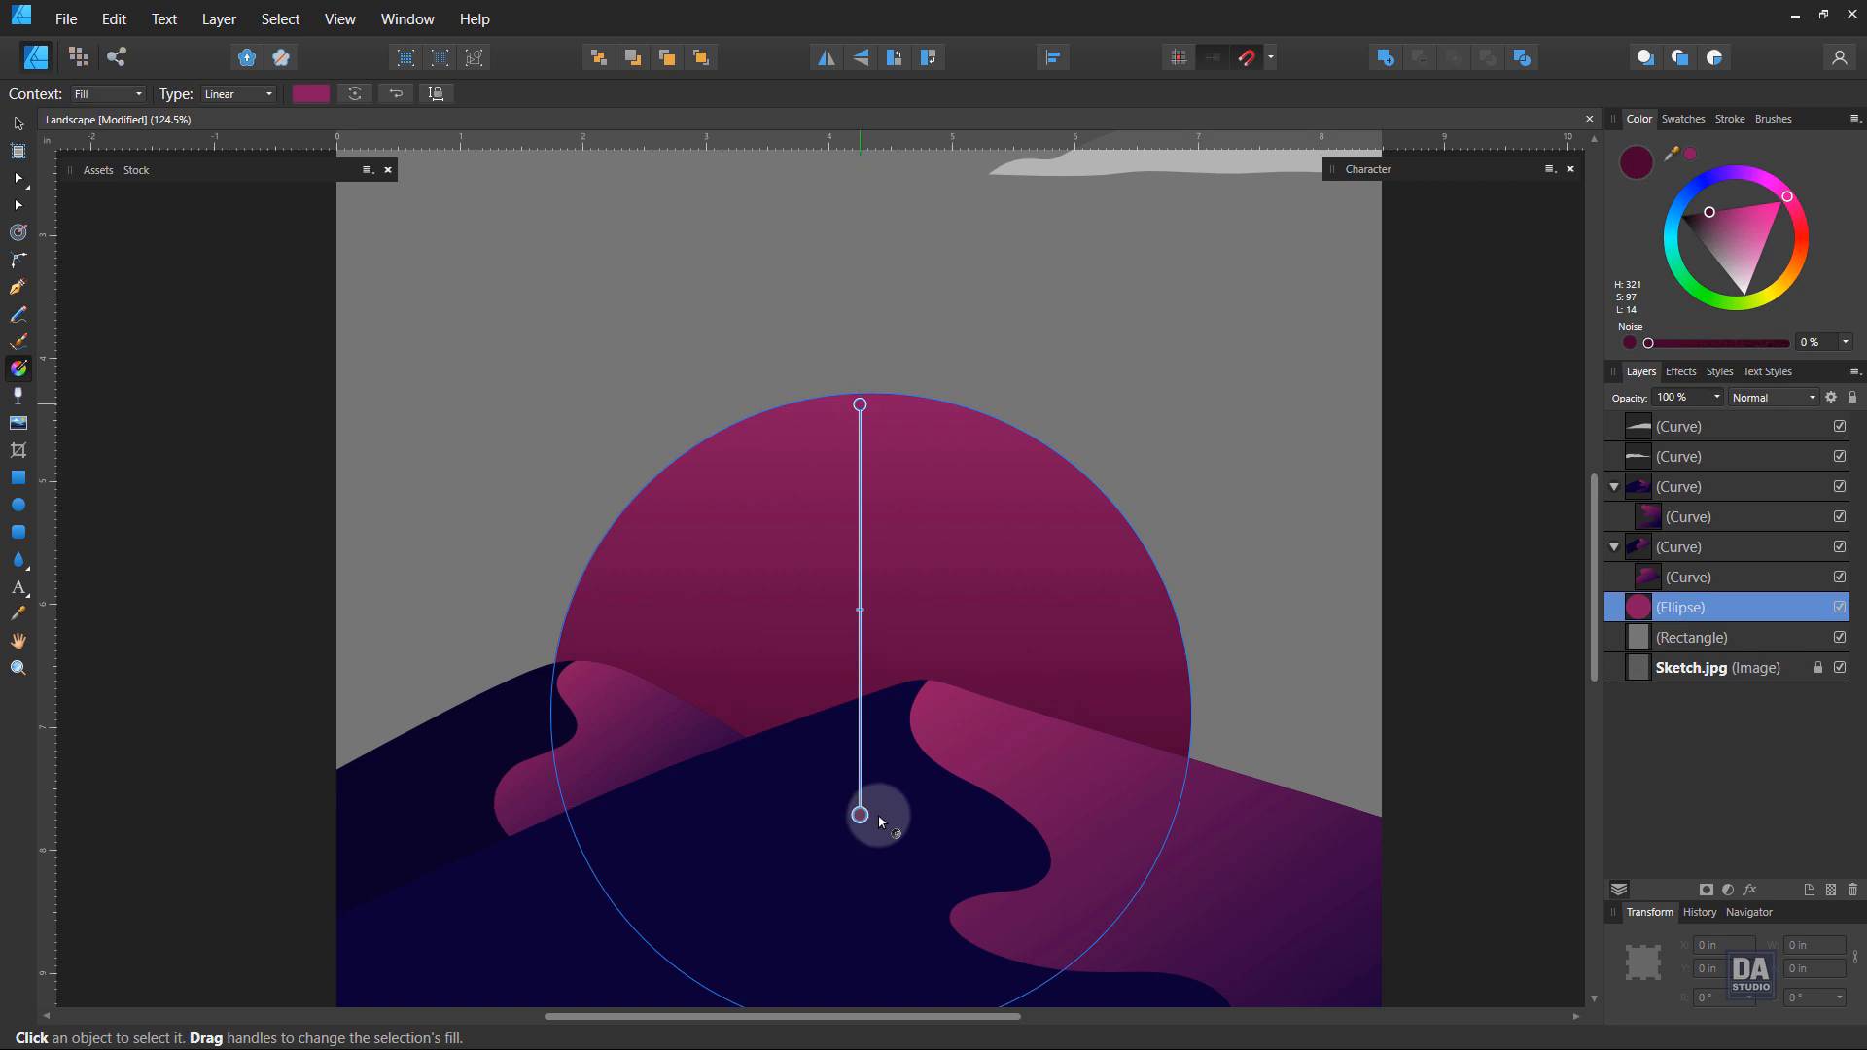
{"action": "left_click", "coordinate": [319, 94]}
{"action": "left_click", "coordinate": [461, 179]}
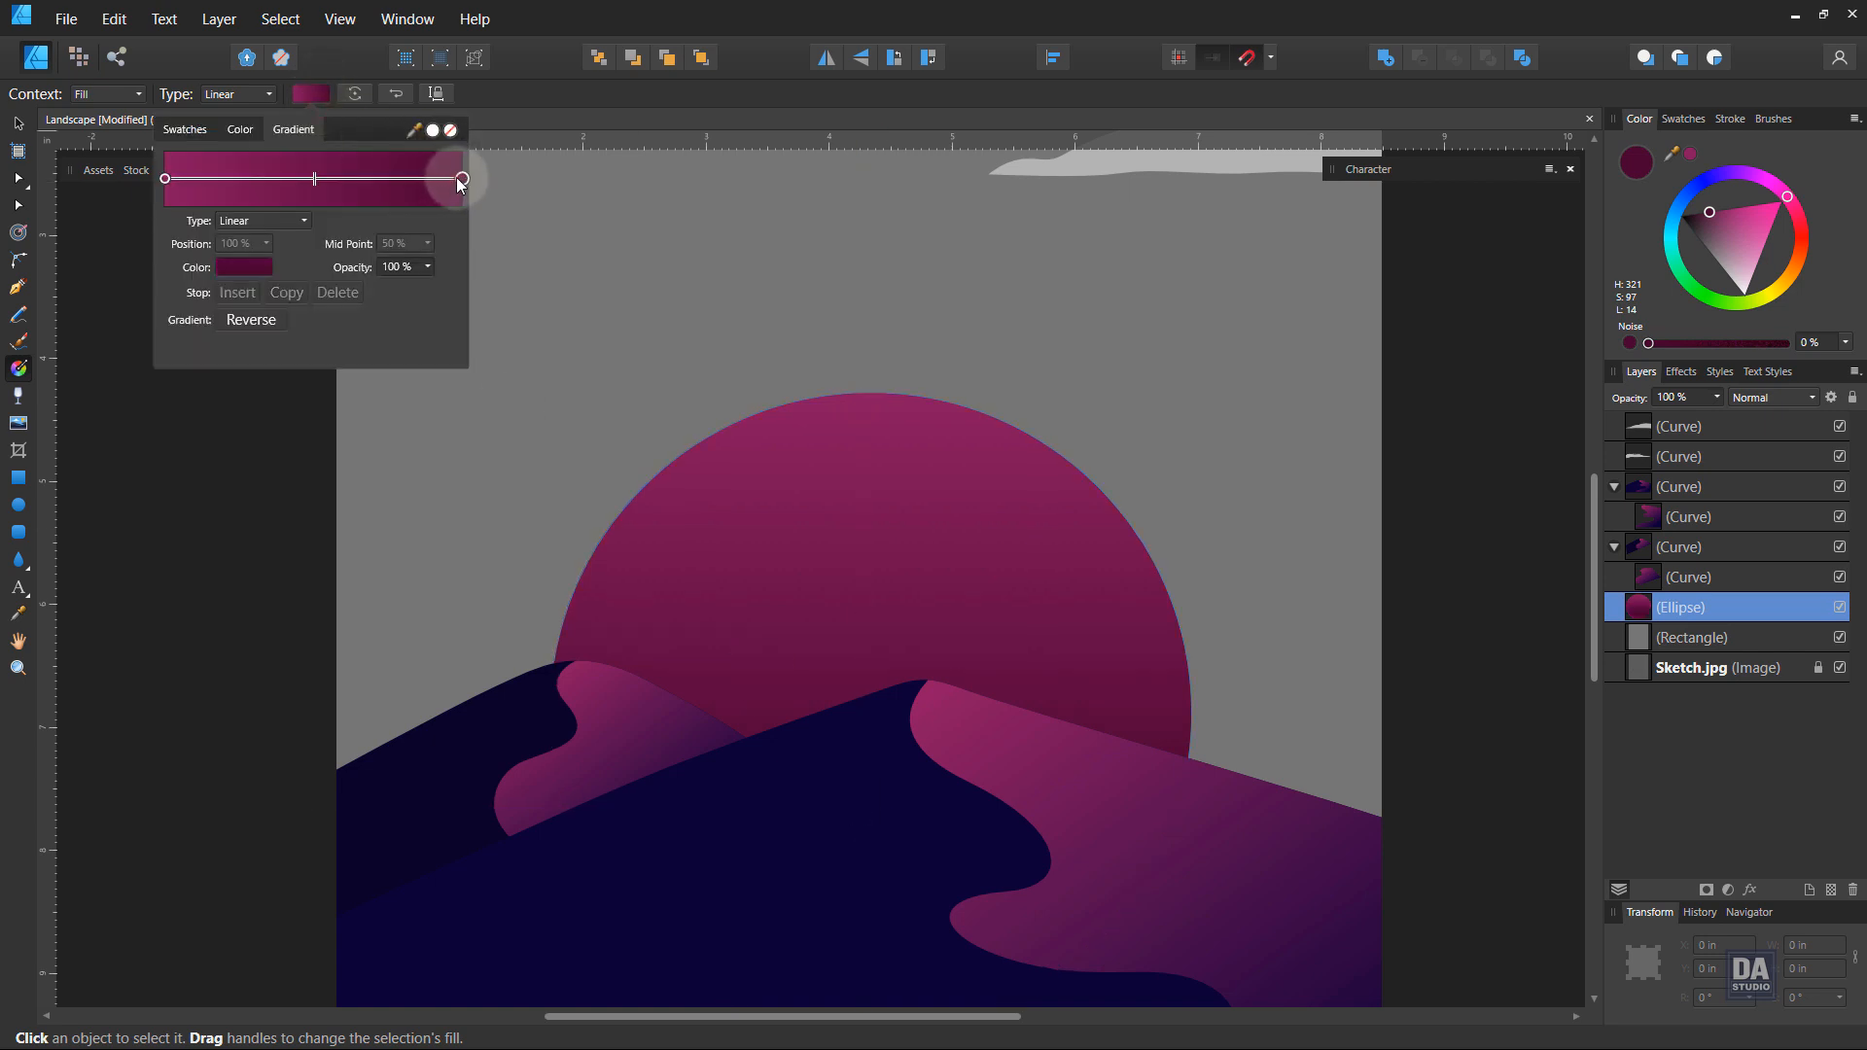
{"action": "left_click", "coordinate": [245, 268]}
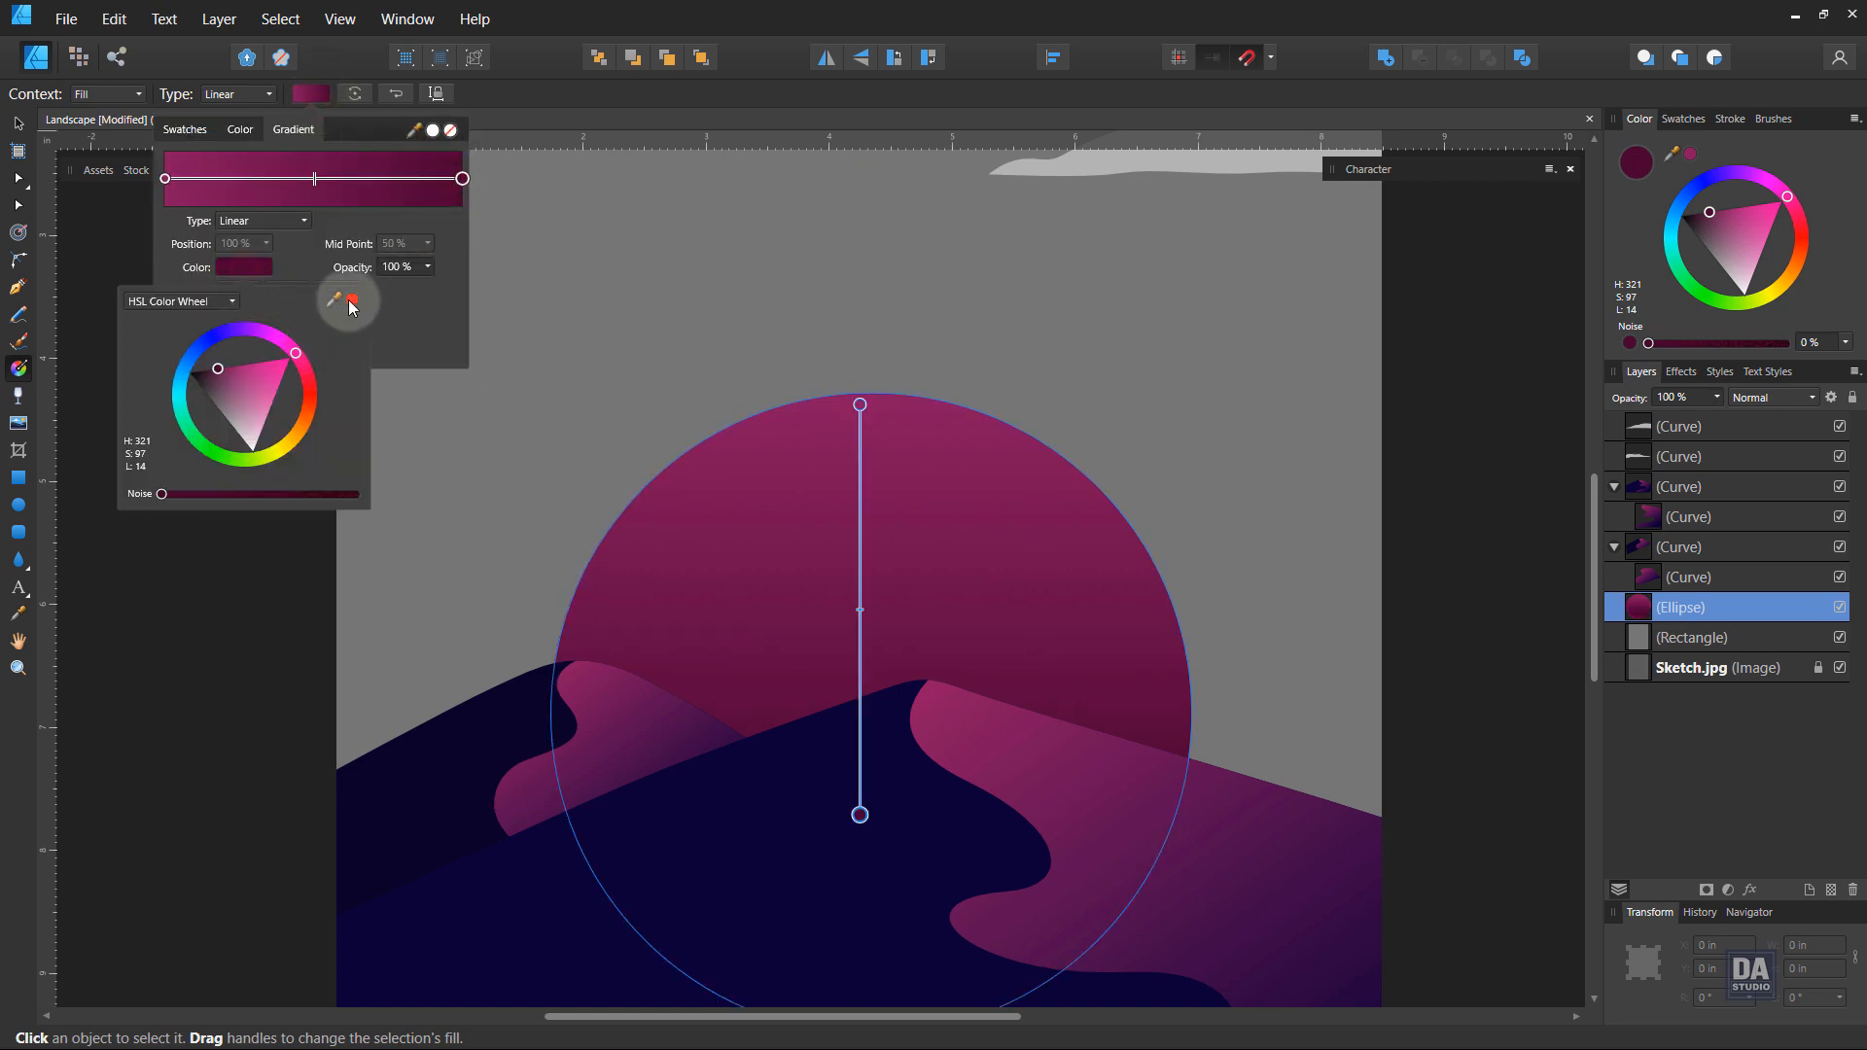
{"action": "left_click_drag", "start_coordinate": [352, 308], "coordinate": [465, 819]}
{"action": "left_click", "coordinate": [353, 301]}
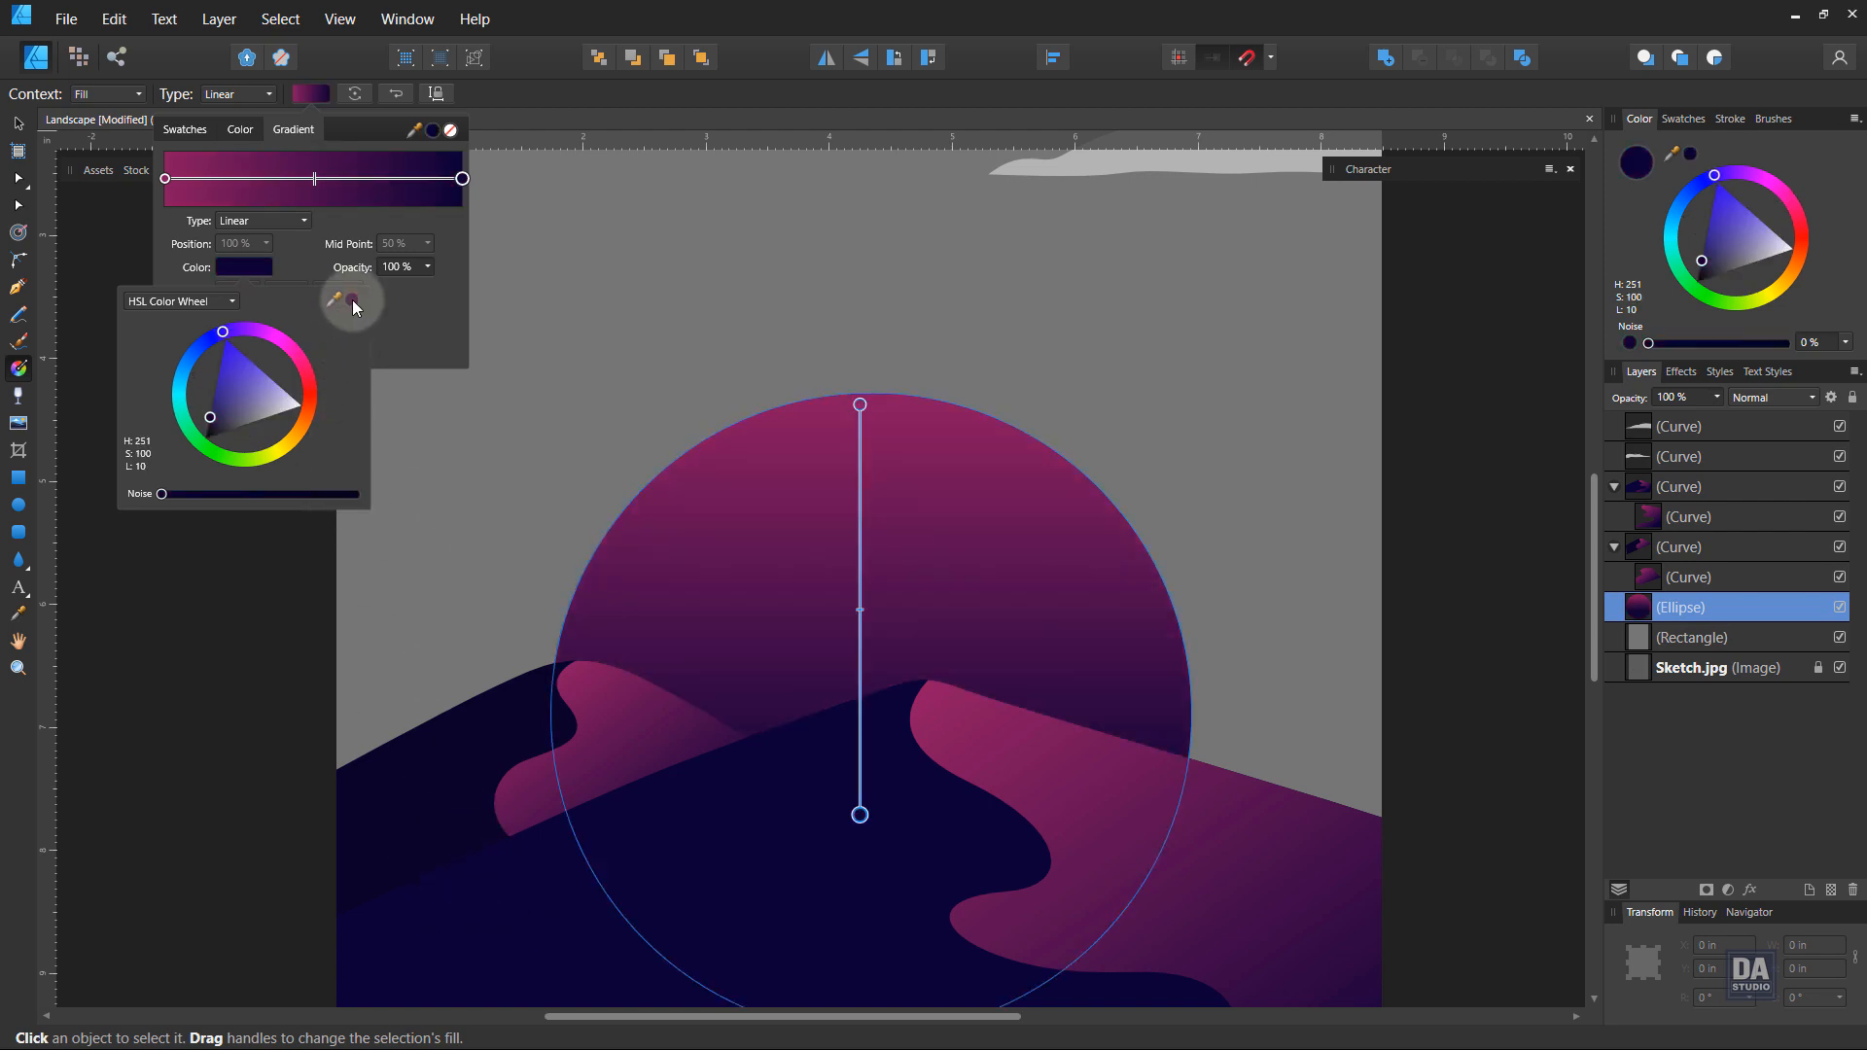
{"action": "left_click", "coordinate": [490, 86]}
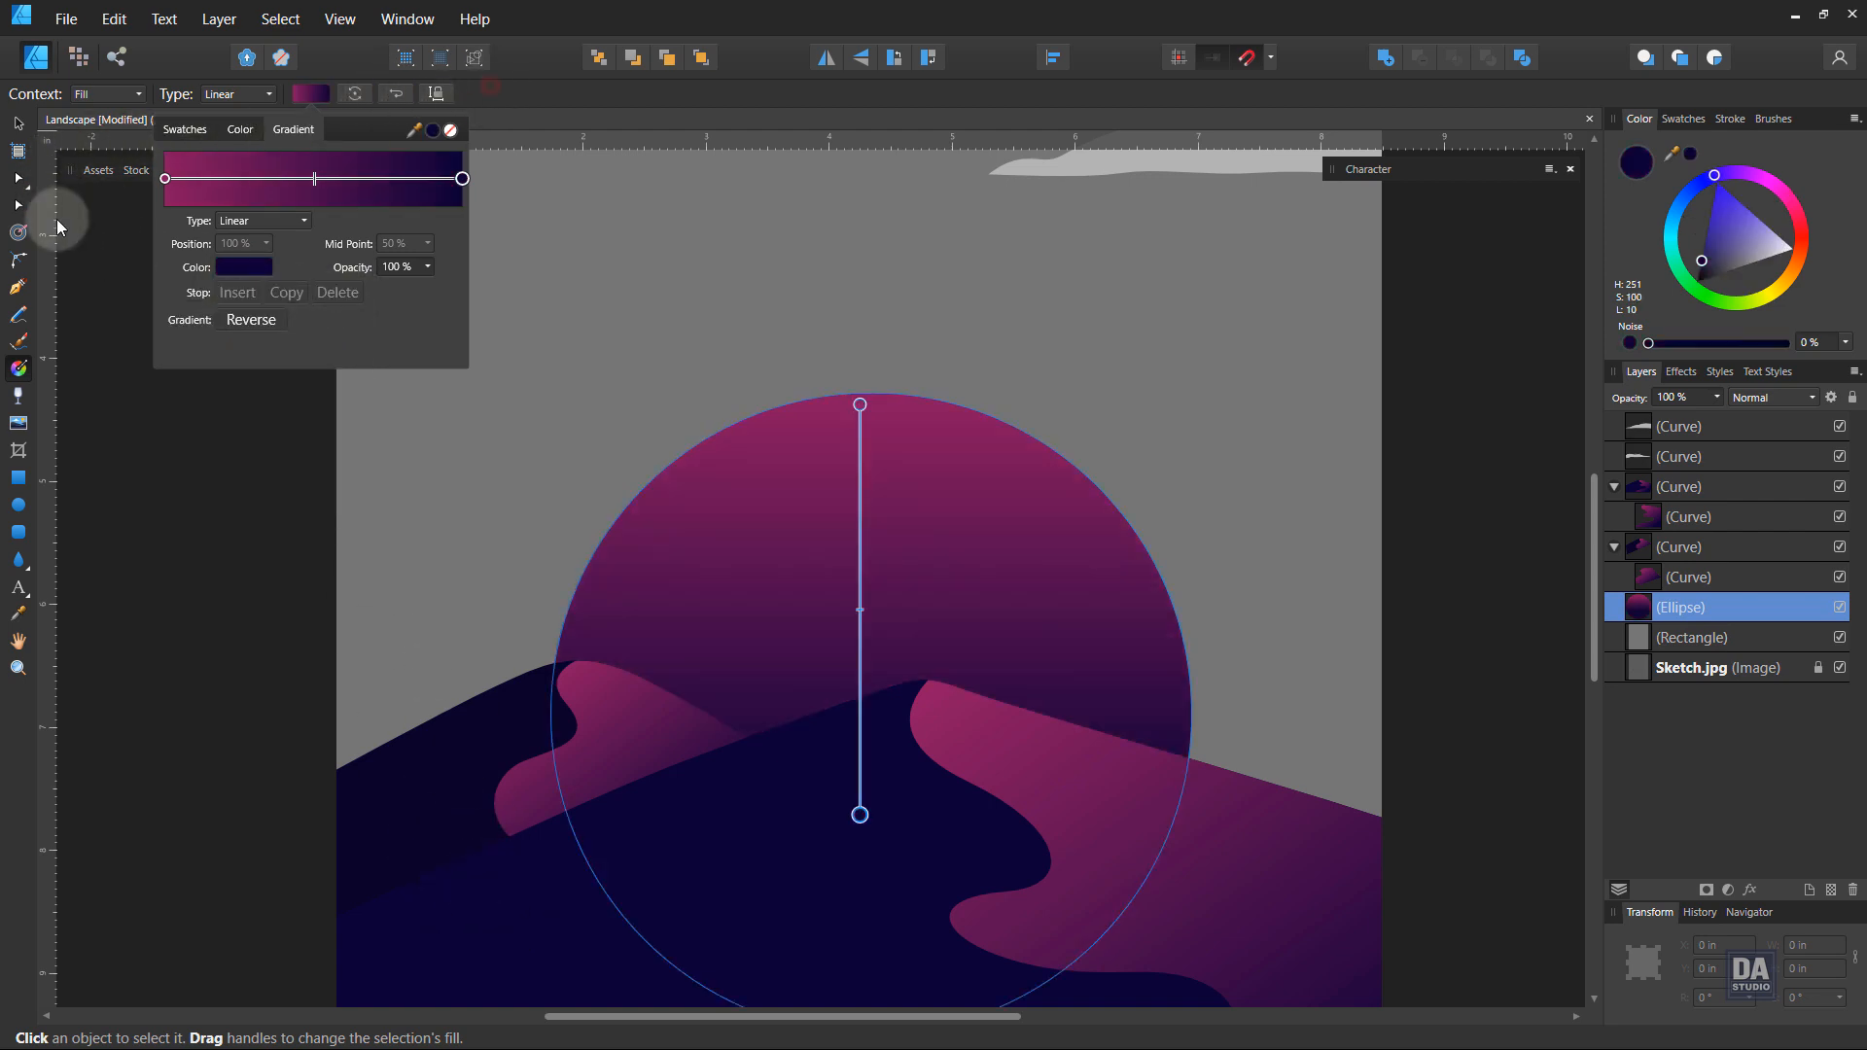
Step: Shorten the sun's gradient so it ends near the mountain peak, and shift its midpoint slightly downward
{"action": "left_click", "coordinate": [22, 368]}
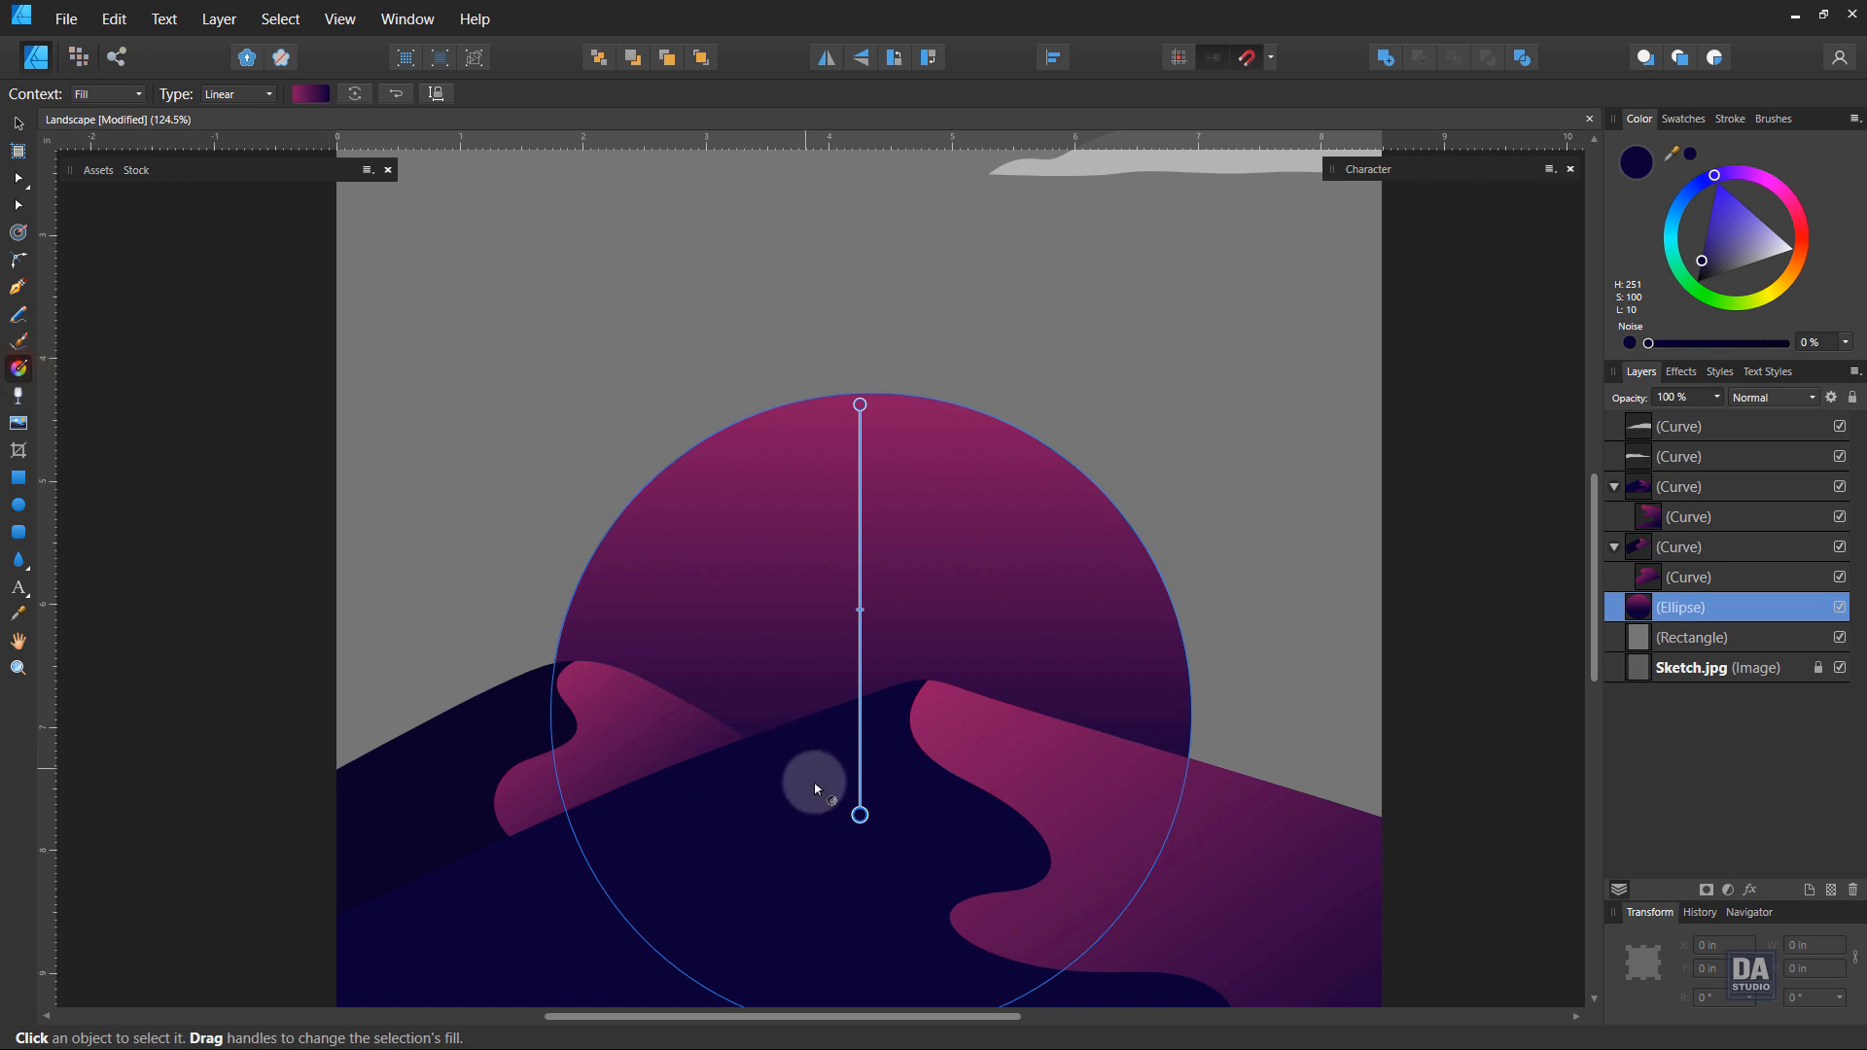
{"action": "left_click_drag", "start_coordinate": [860, 814], "coordinate": [866, 729]}
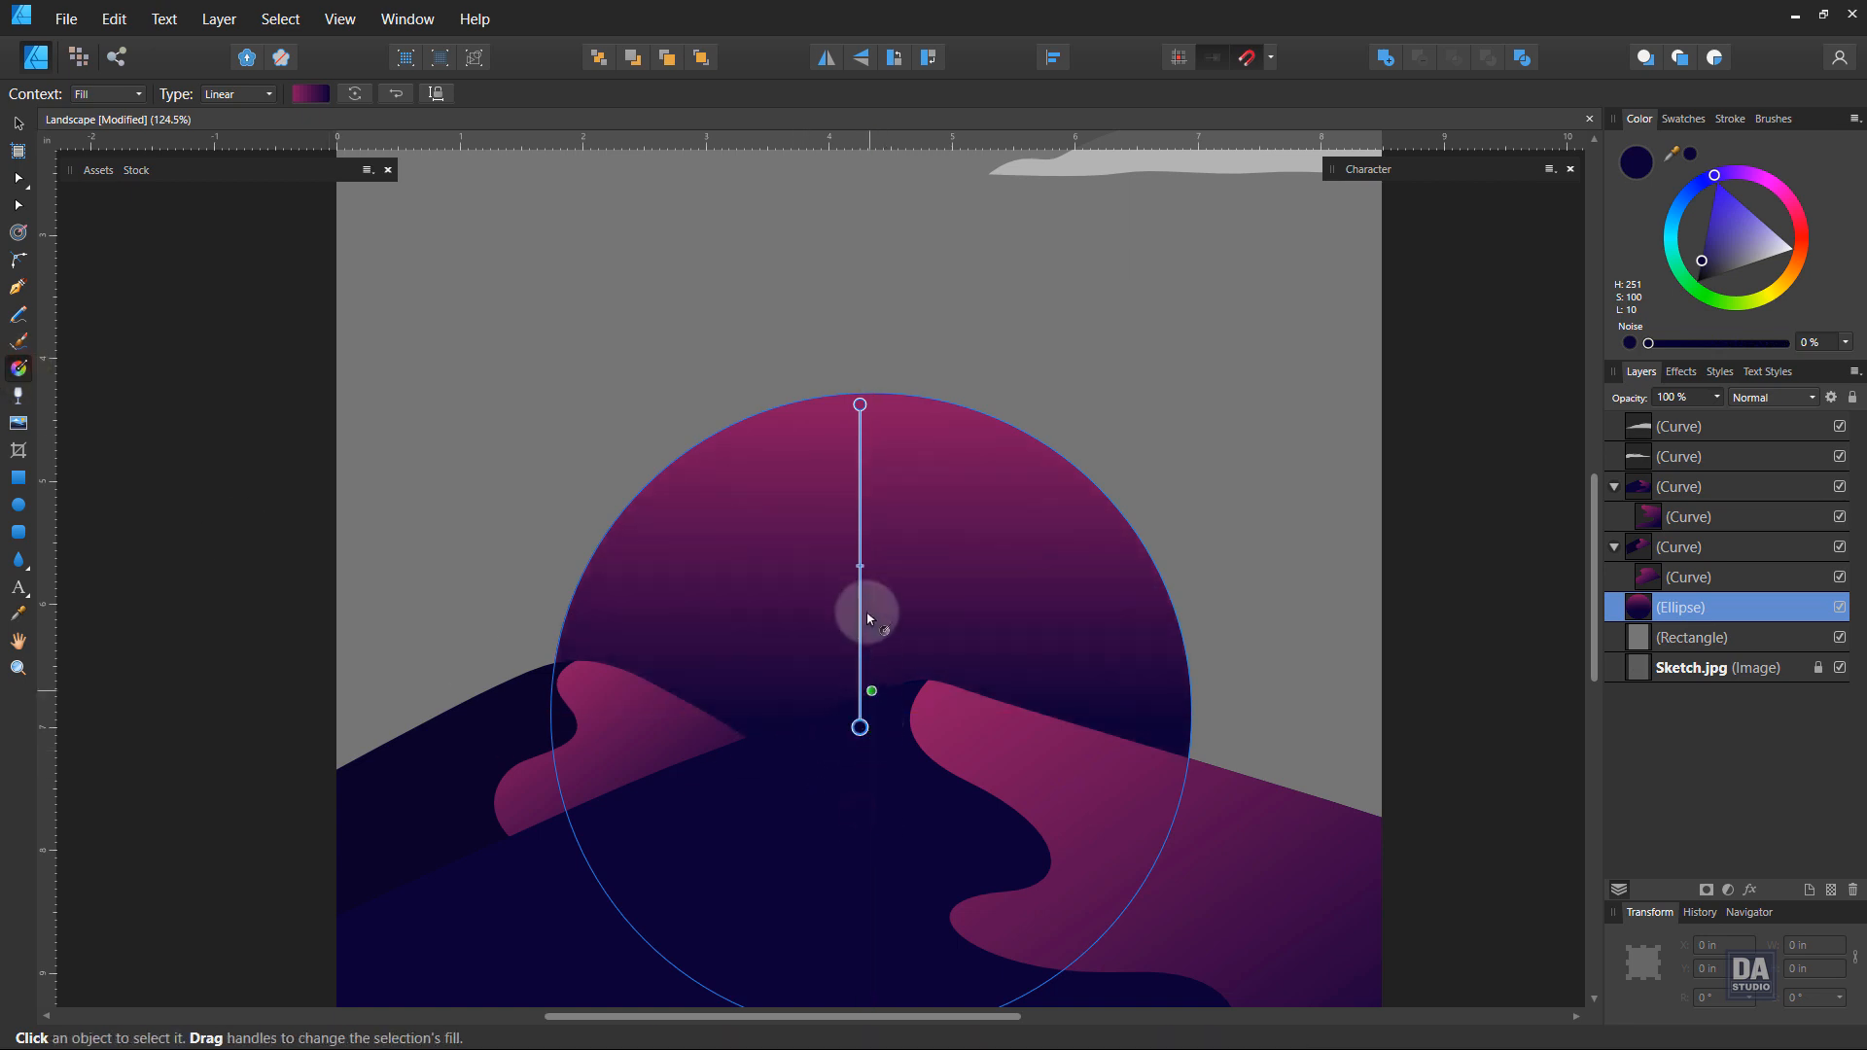
{"action": "left_click_drag", "start_coordinate": [861, 566], "coordinate": [862, 581]}
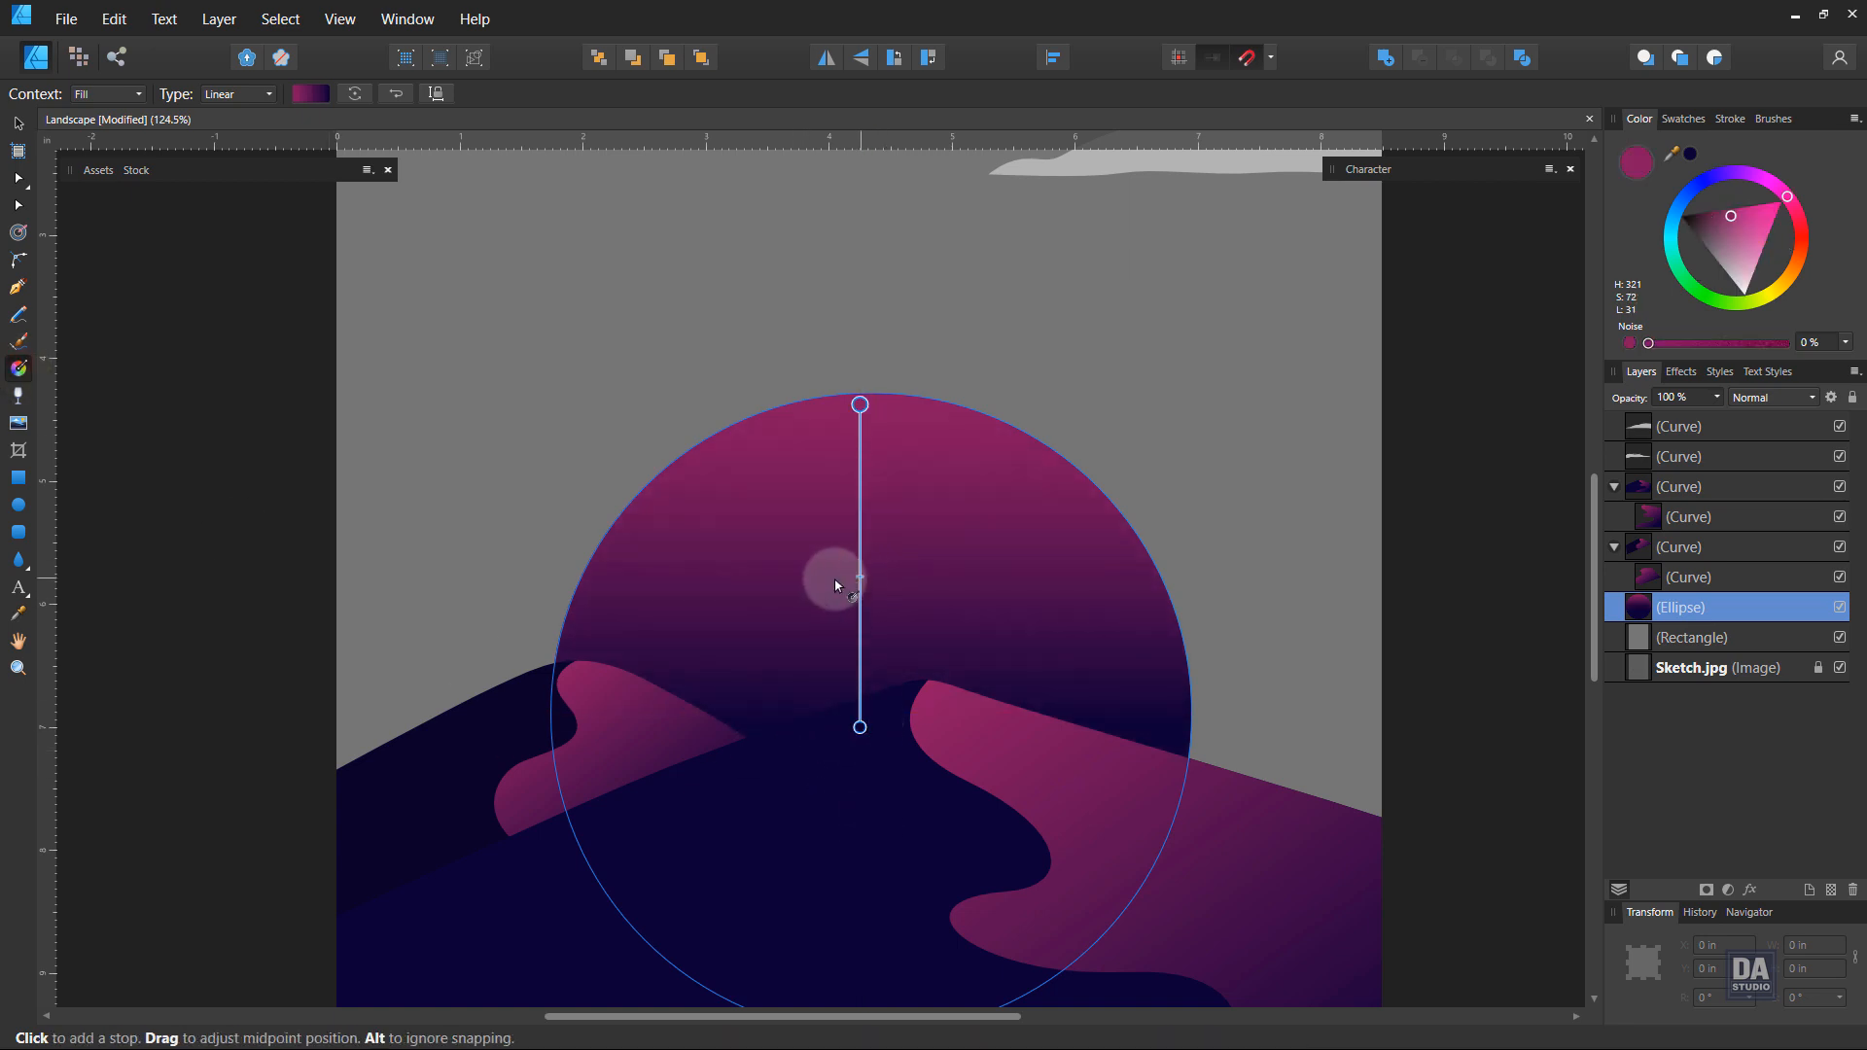
Step: Fill the sky rectangle with the recently used magenta-to-navy gradient
{"action": "left_click", "coordinate": [19, 124]}
{"action": "left_click", "coordinate": [194, 391]}
{"action": "key", "text": "z"}
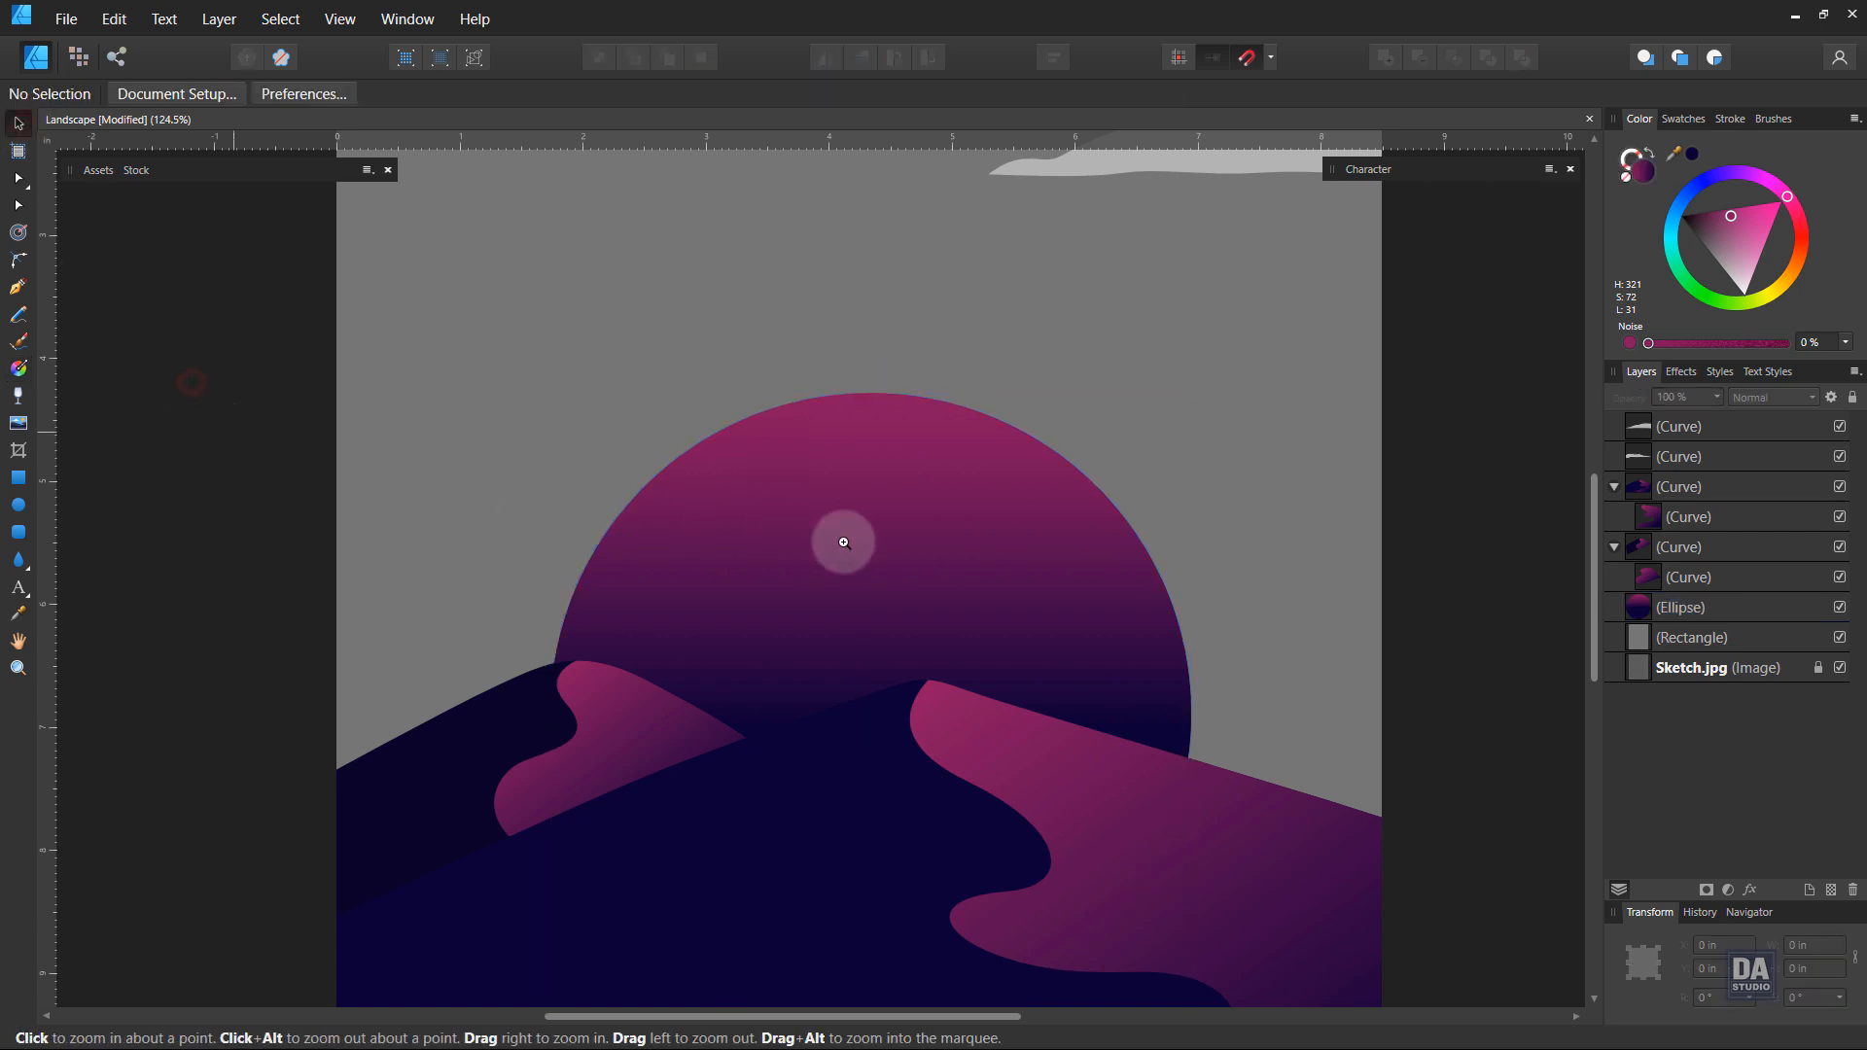
{"action": "left_click_drag", "start_coordinate": [842, 533], "coordinate": [752, 422]}
{"action": "left_click", "coordinate": [803, 400]}
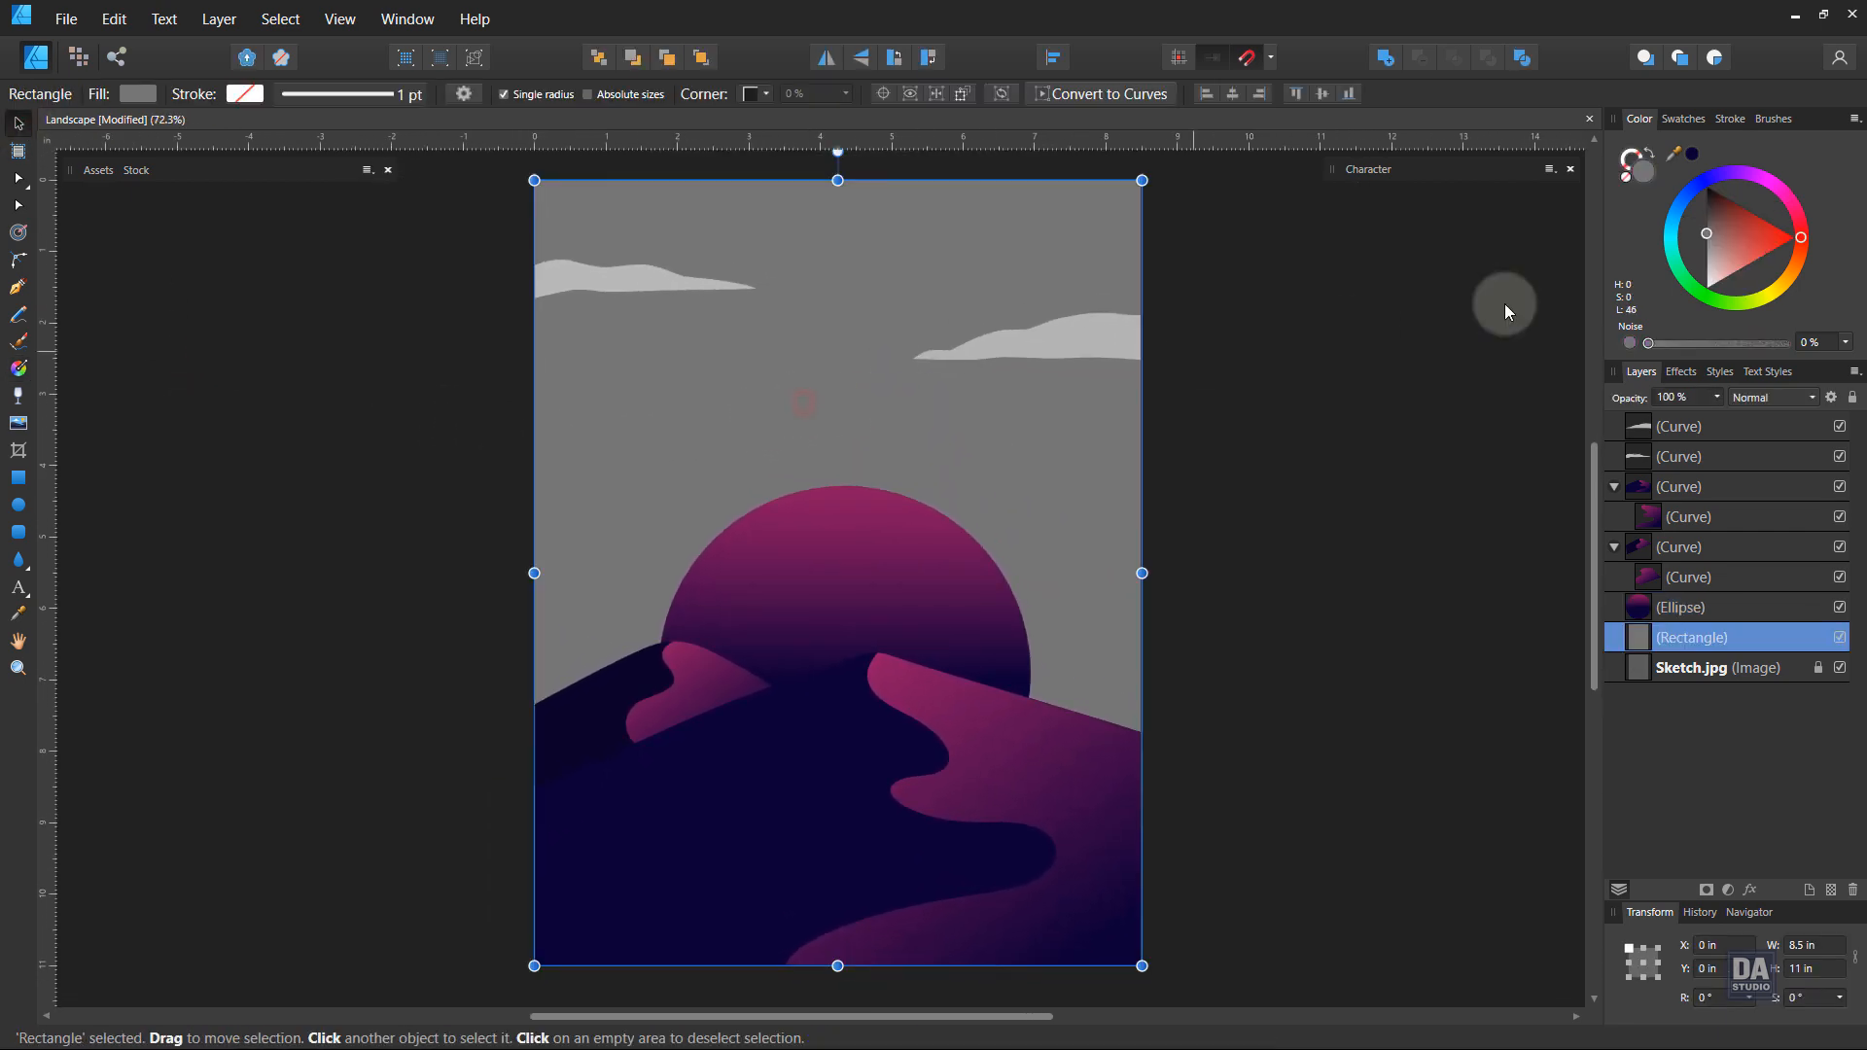
{"action": "left_click", "coordinate": [1687, 127]}
{"action": "left_click", "coordinate": [1668, 204]}
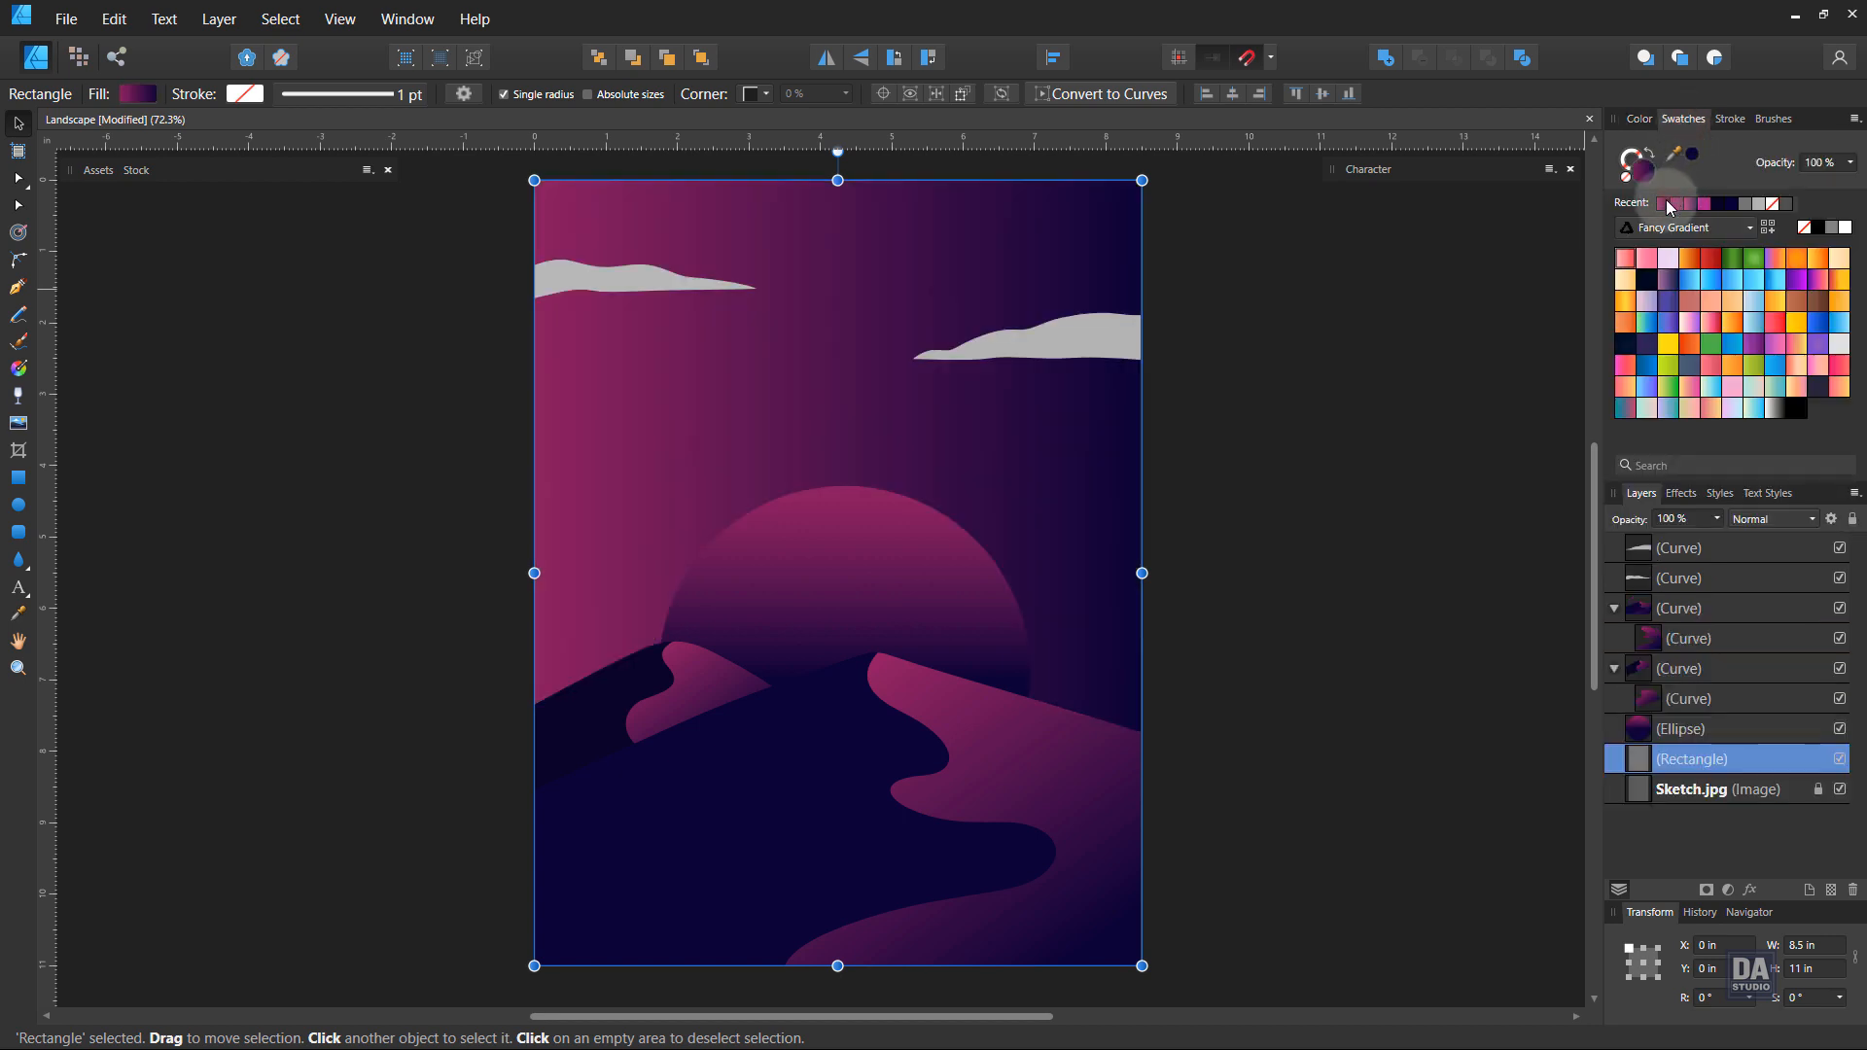
Step: Change the sky rectangle's gradient type to Elliptical
{"action": "left_click", "coordinate": [126, 94]}
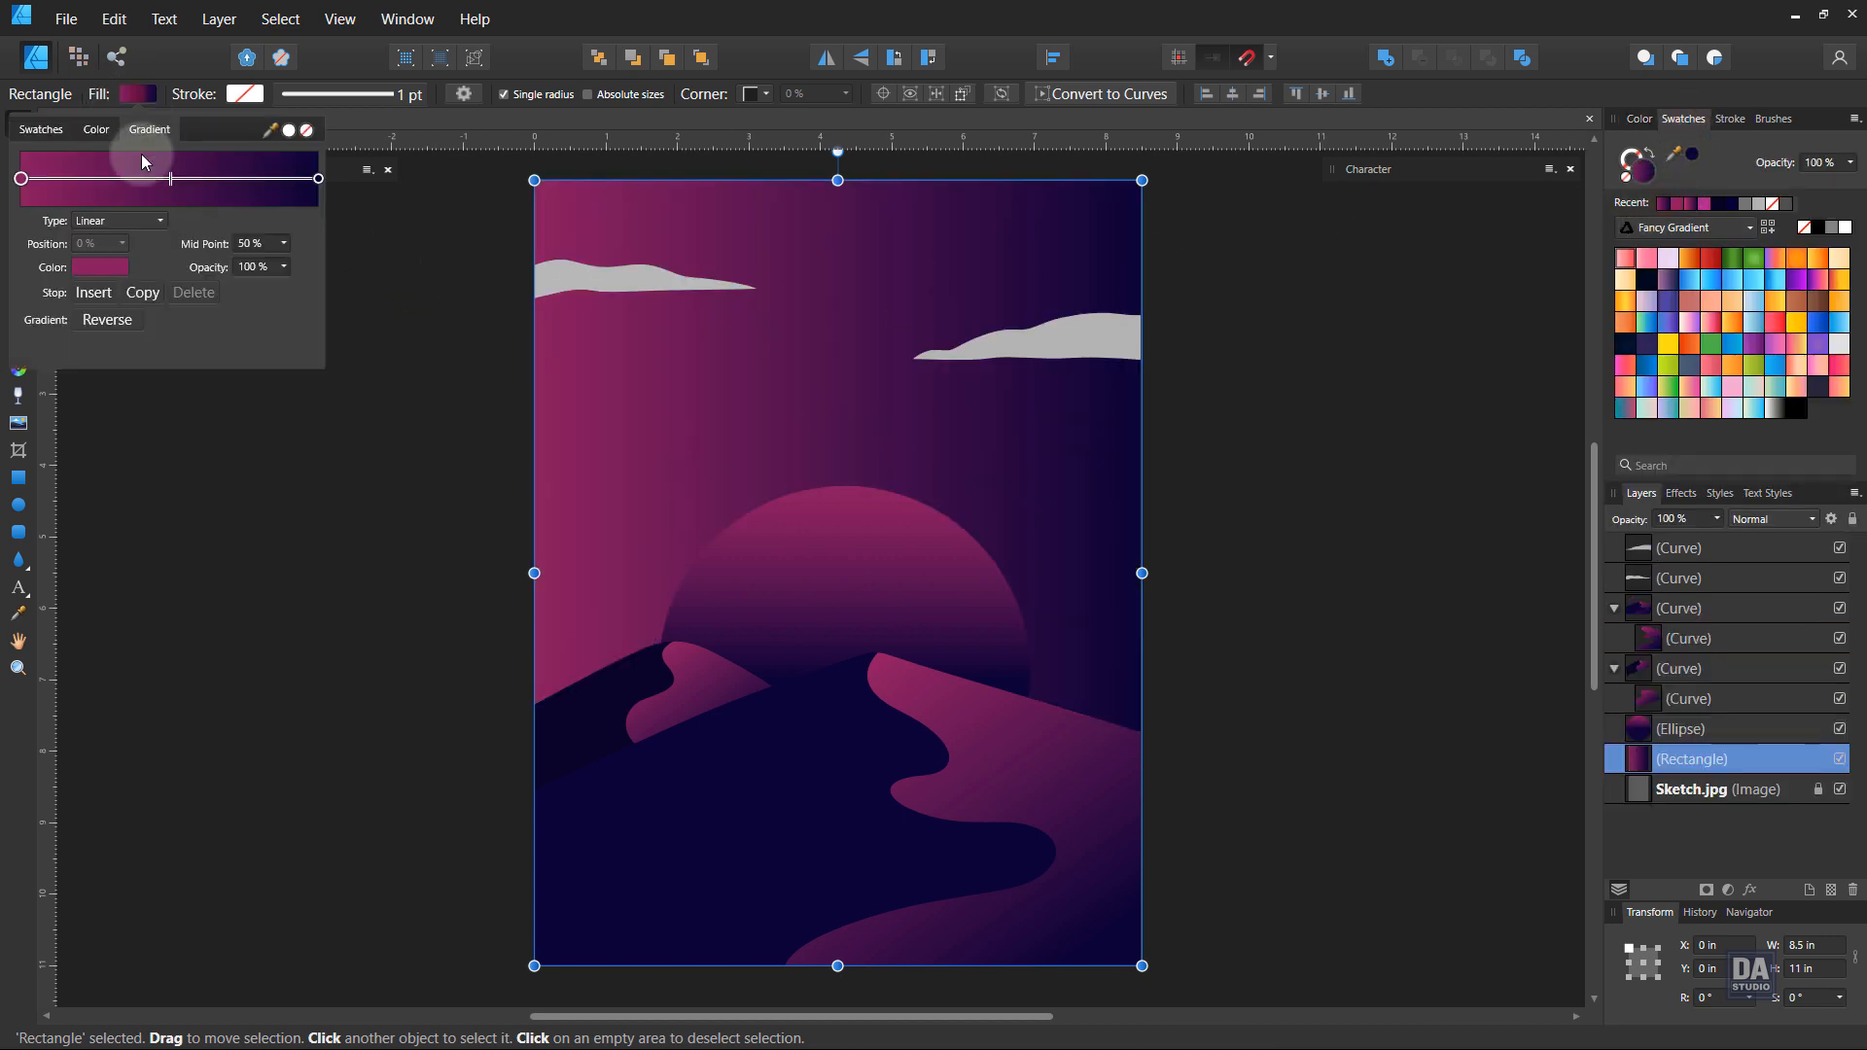
{"action": "left_click", "coordinate": [126, 262]}
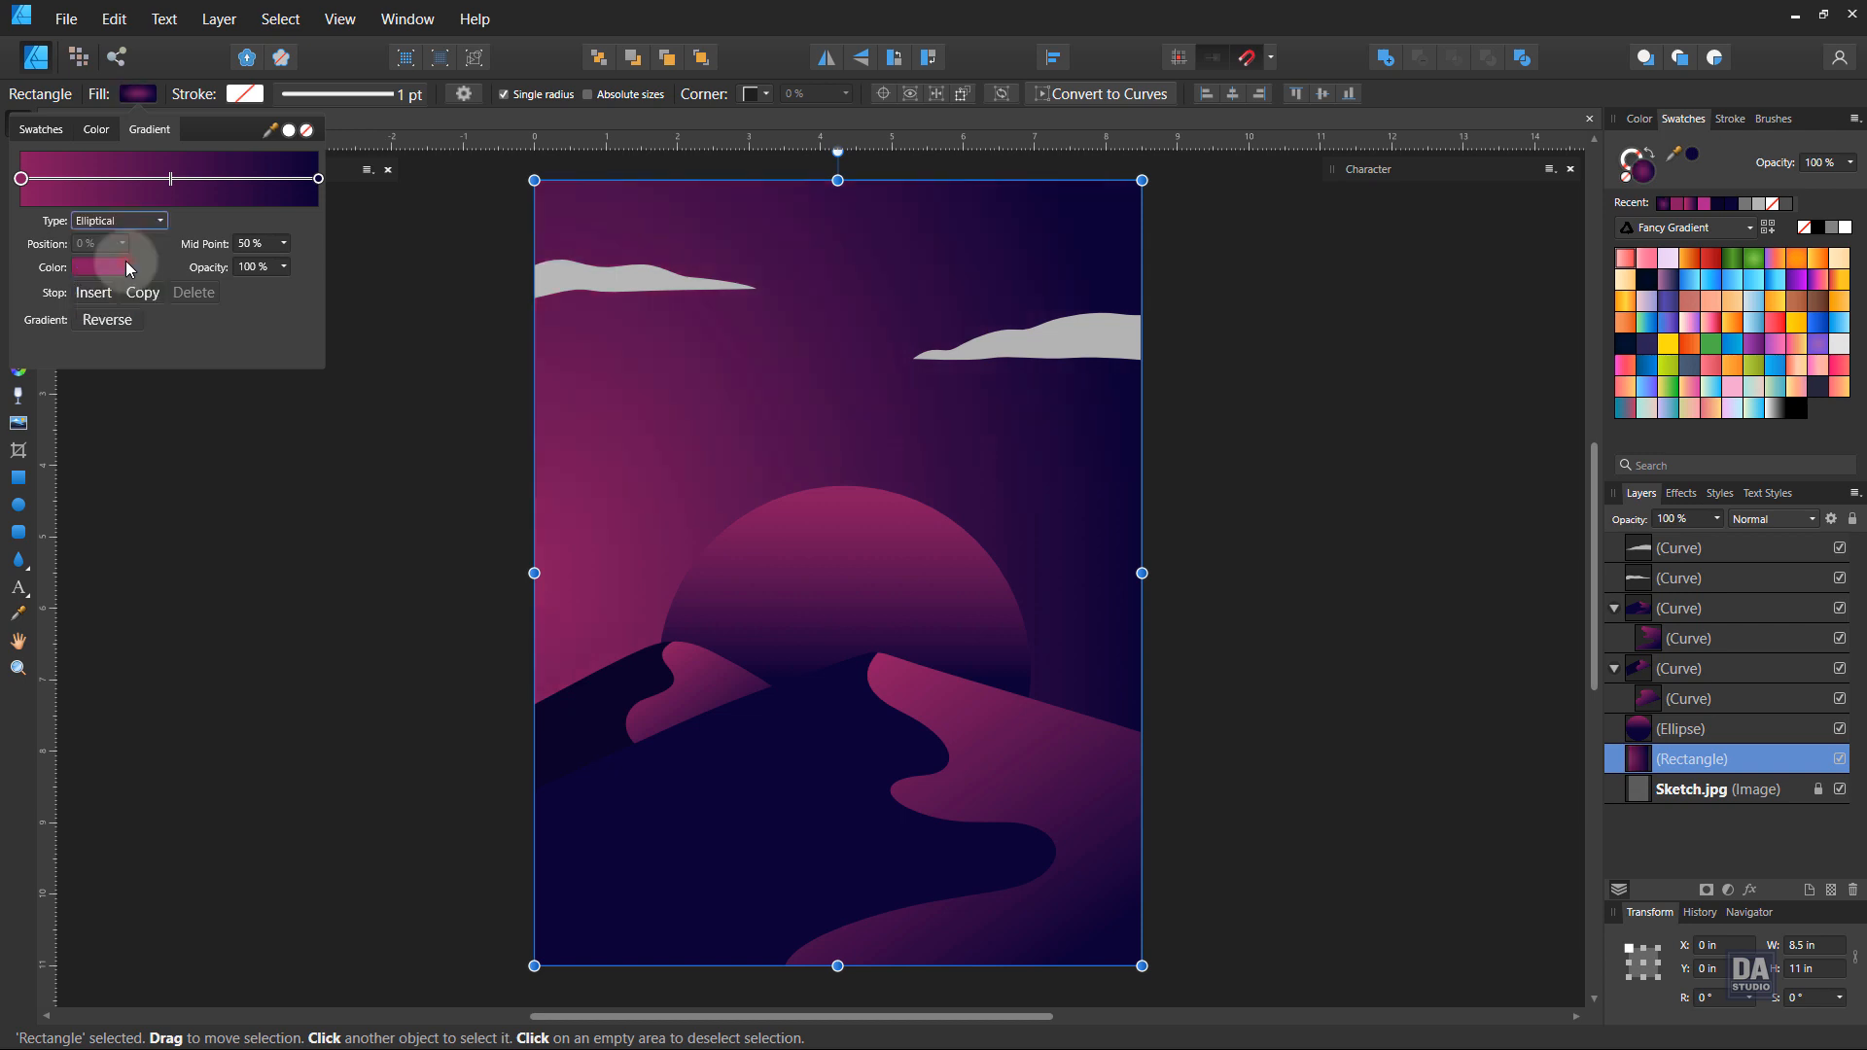
{"action": "left_click", "coordinate": [668, 370]}
Step: Centre the sky's elliptical gradient behind the upper part of the sun and spread its glow towards the page's side edges
{"action": "left_click", "coordinate": [32, 379]}
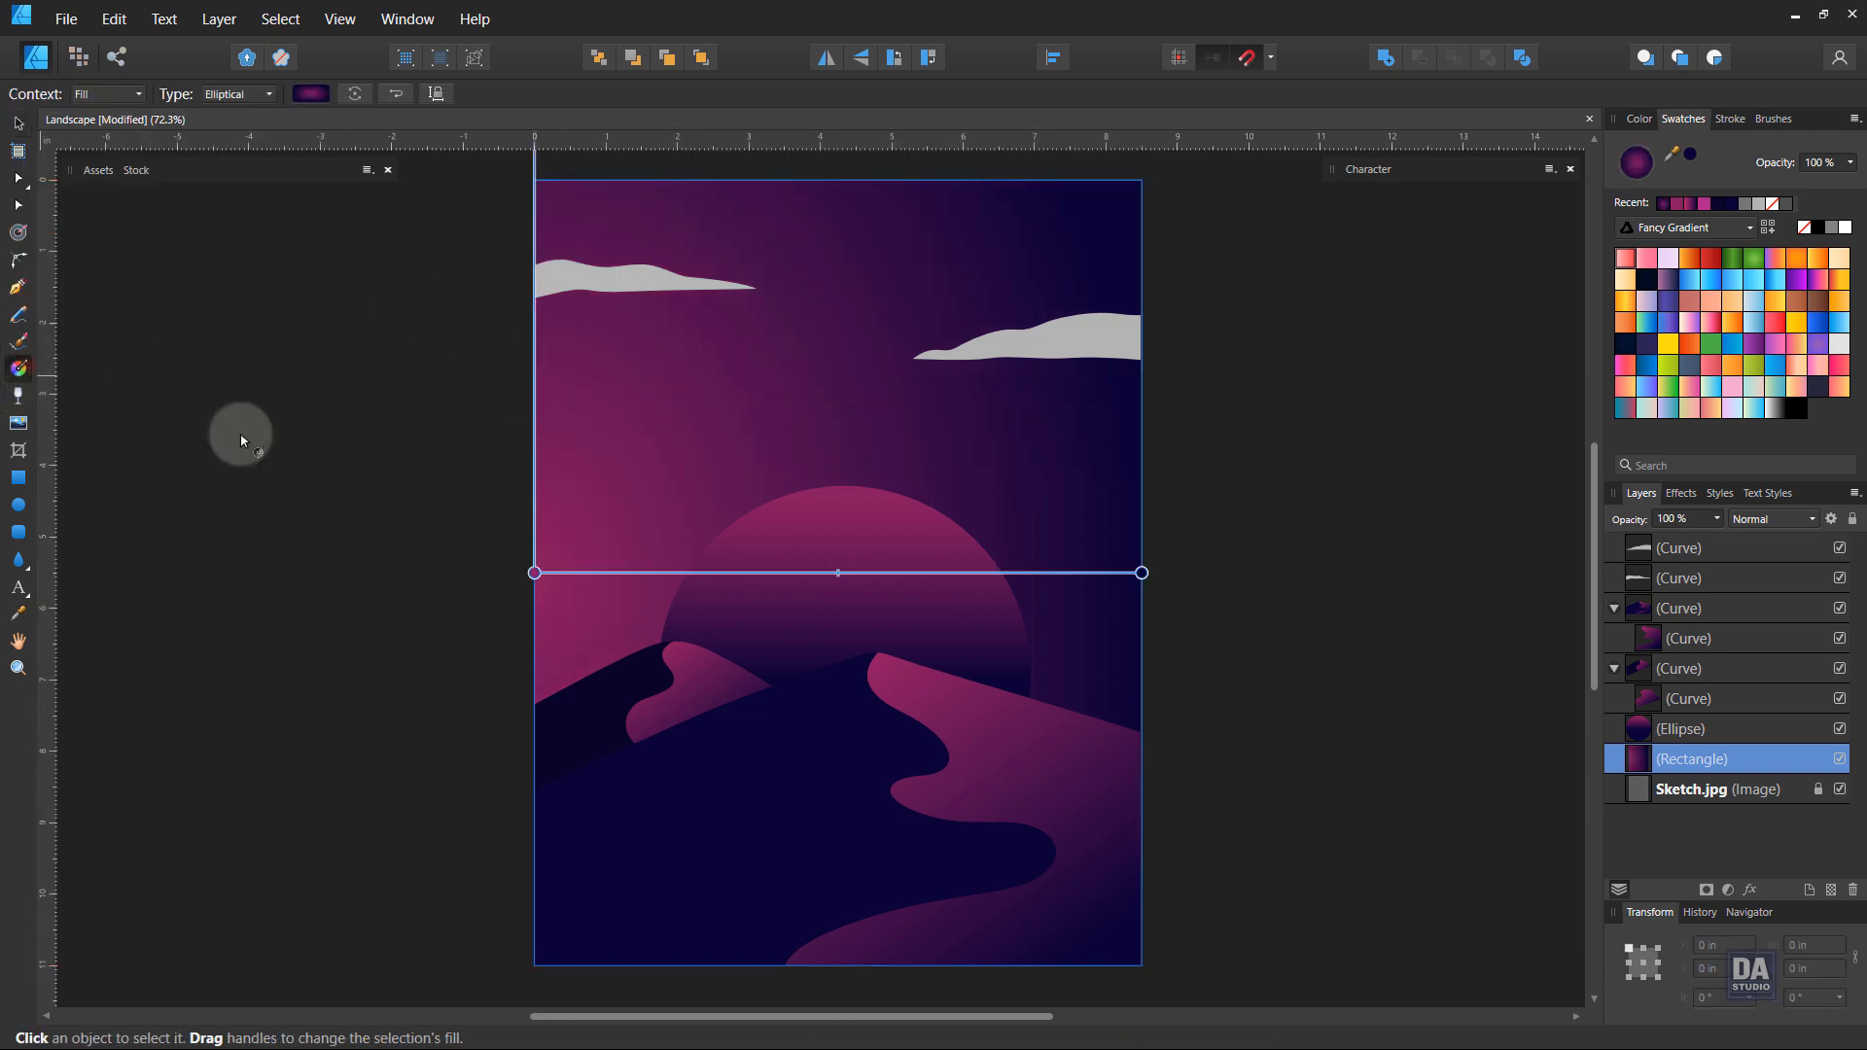
{"action": "left_click_drag", "start_coordinate": [871, 483], "coordinate": [872, 333]}
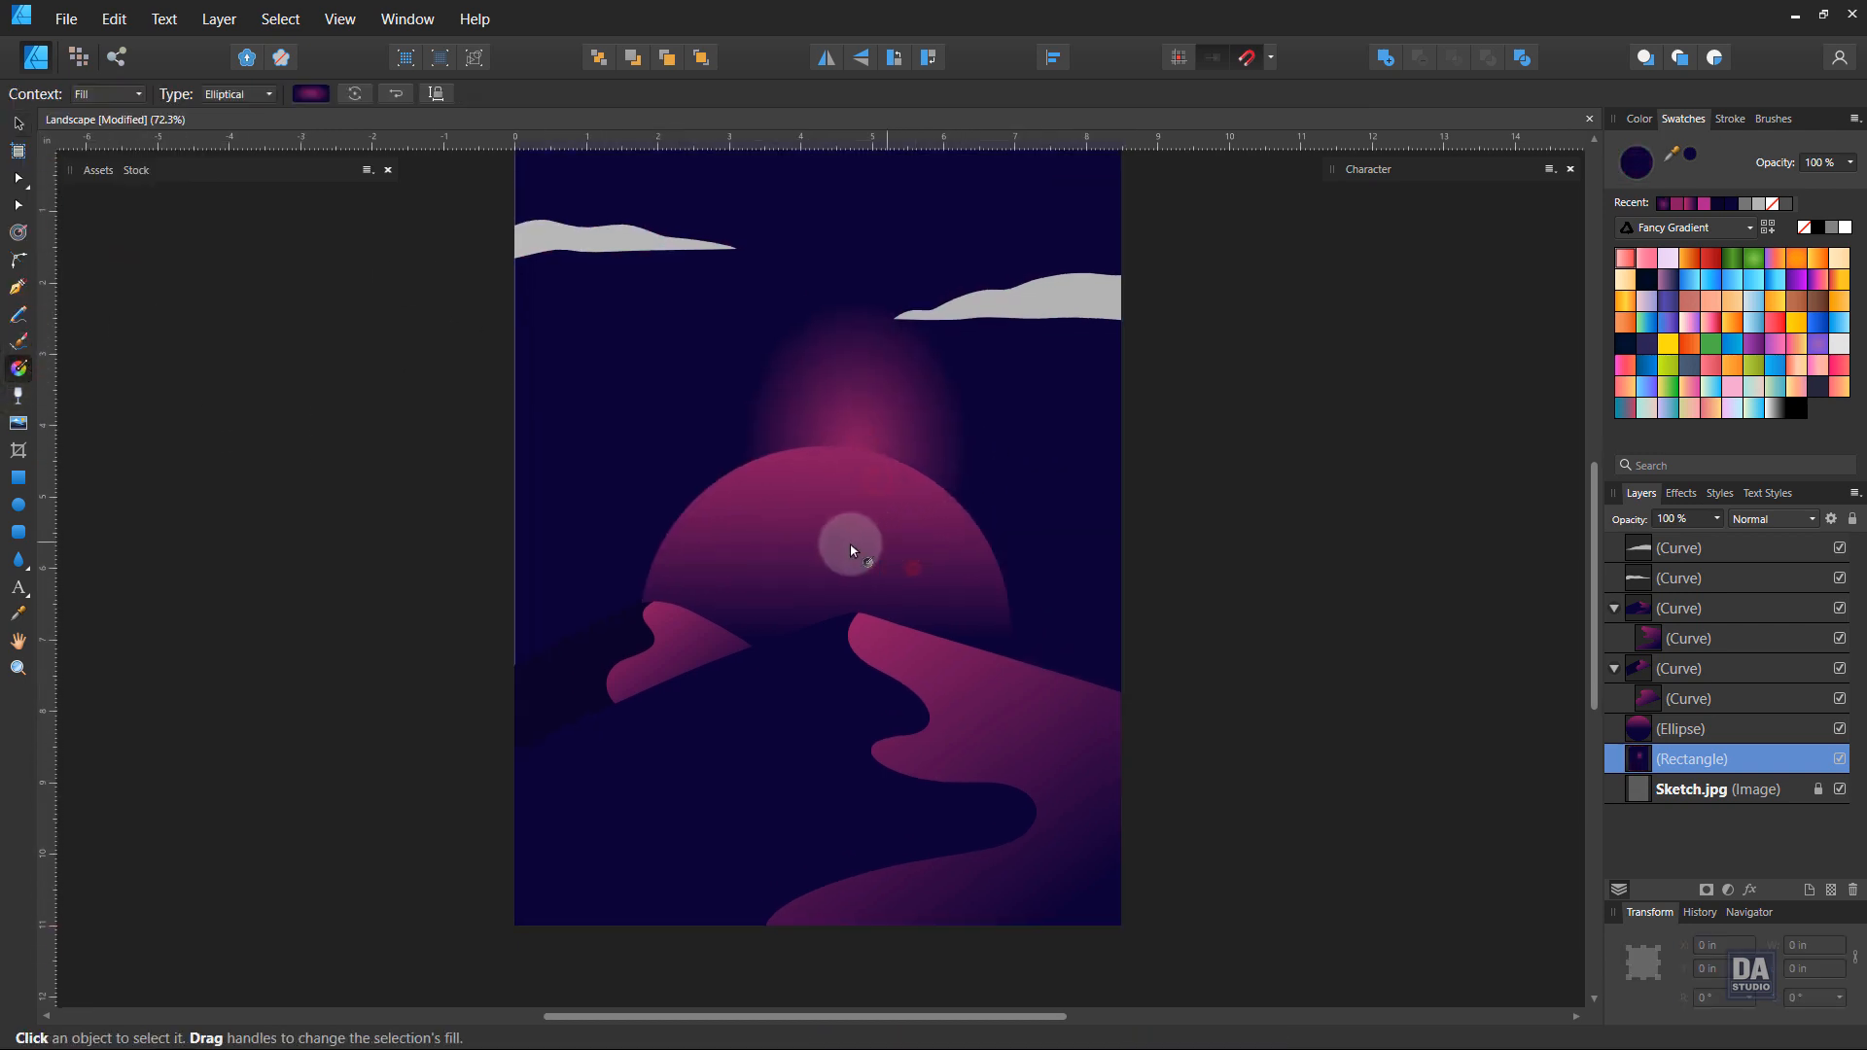
{"action": "left_click_drag", "start_coordinate": [851, 550], "coordinate": [1124, 534]}
{"action": "key", "text": "space"}
{"action": "left_click_drag", "start_coordinate": [950, 463], "coordinate": [933, 583]}
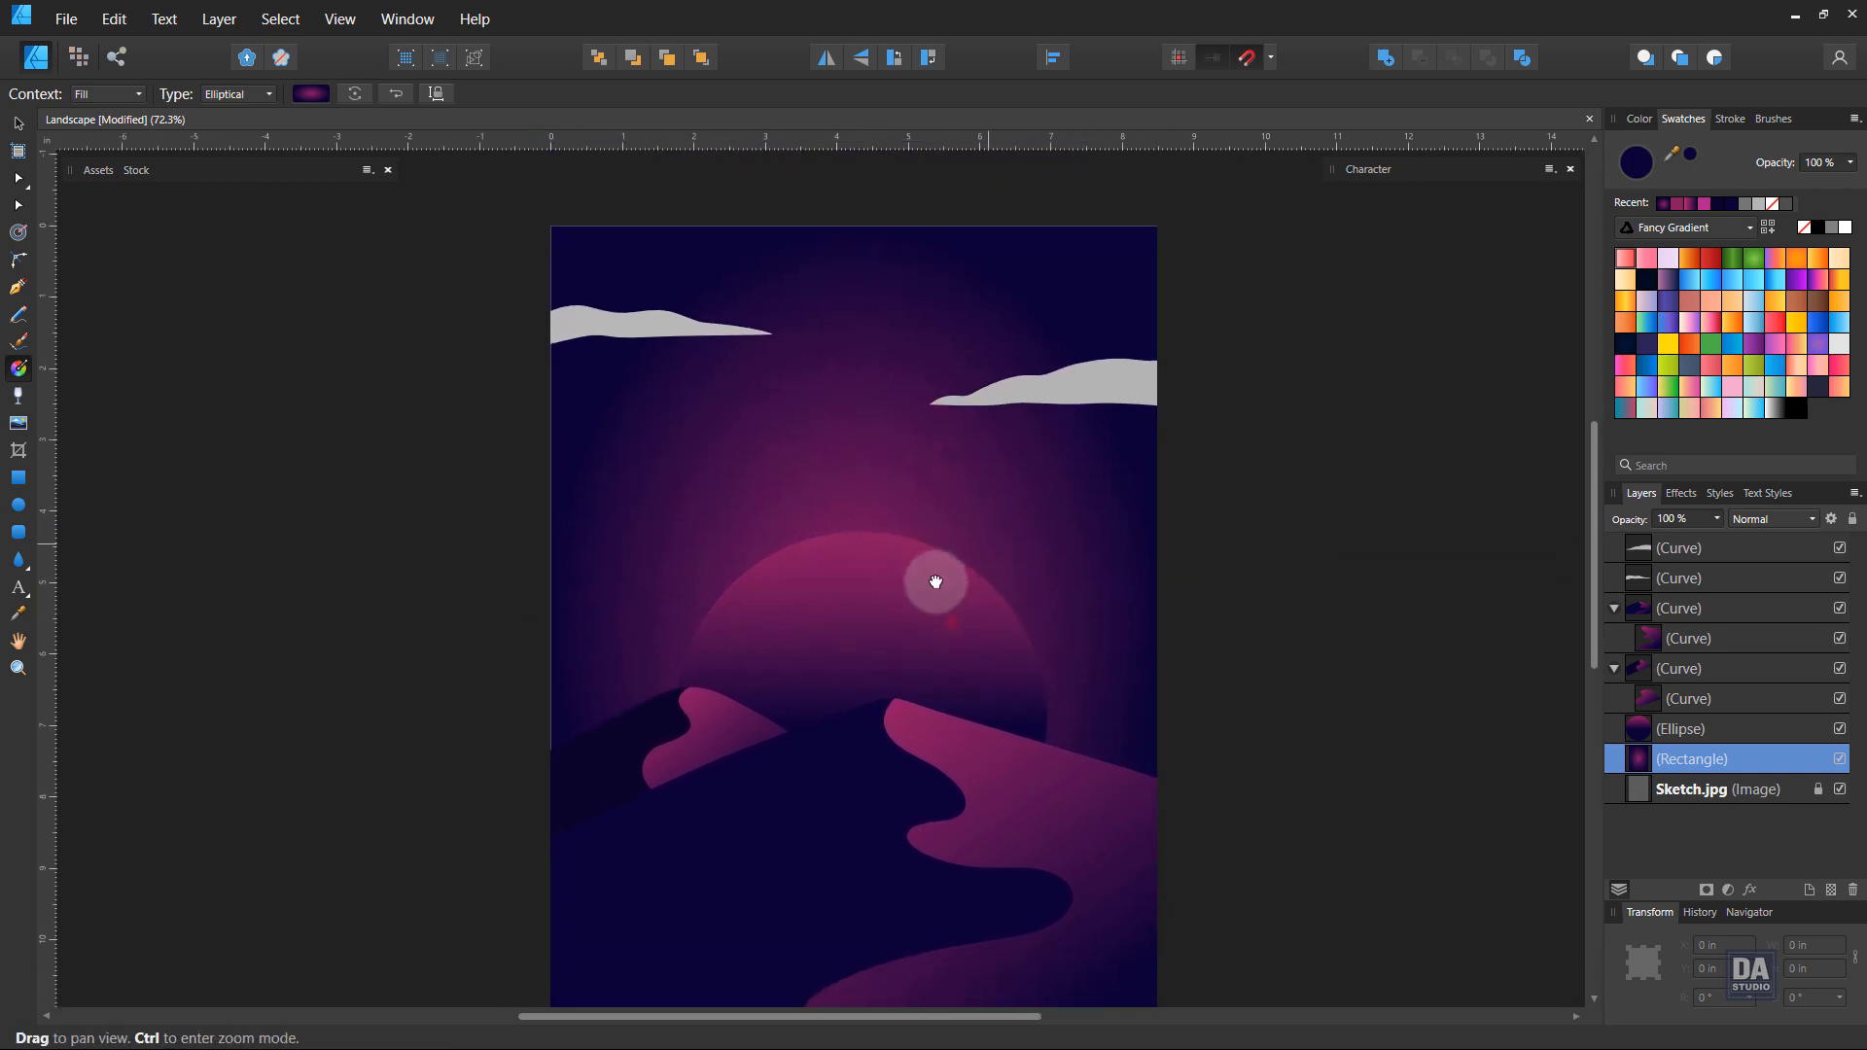
Step: Reduce the height of the sky's glow to the level of the clouds, widen it slightly past the page edge, and deselect it
{"action": "left_click_drag", "start_coordinate": [854, 227], "coordinate": [844, 330]}
{"action": "left_click_drag", "start_coordinate": [1158, 619], "coordinate": [1236, 619]}
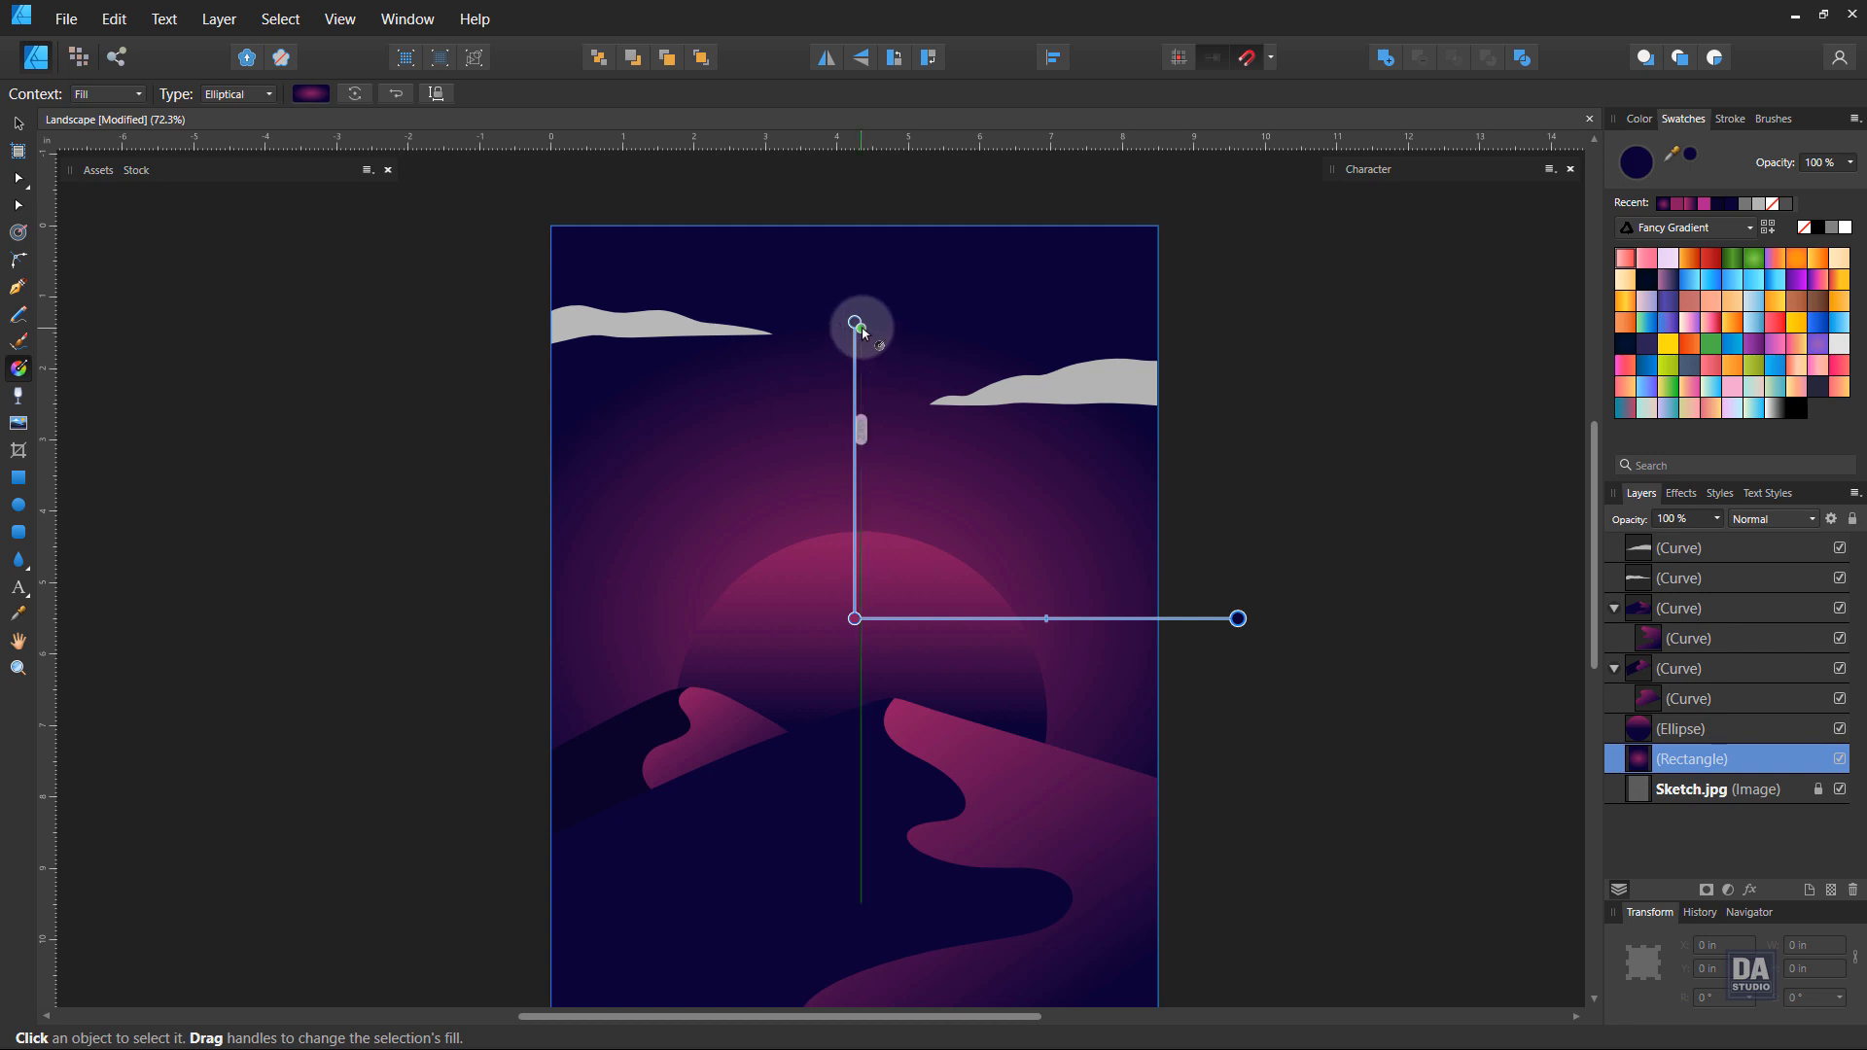
{"action": "left_click_drag", "start_coordinate": [860, 325], "coordinate": [859, 311]}
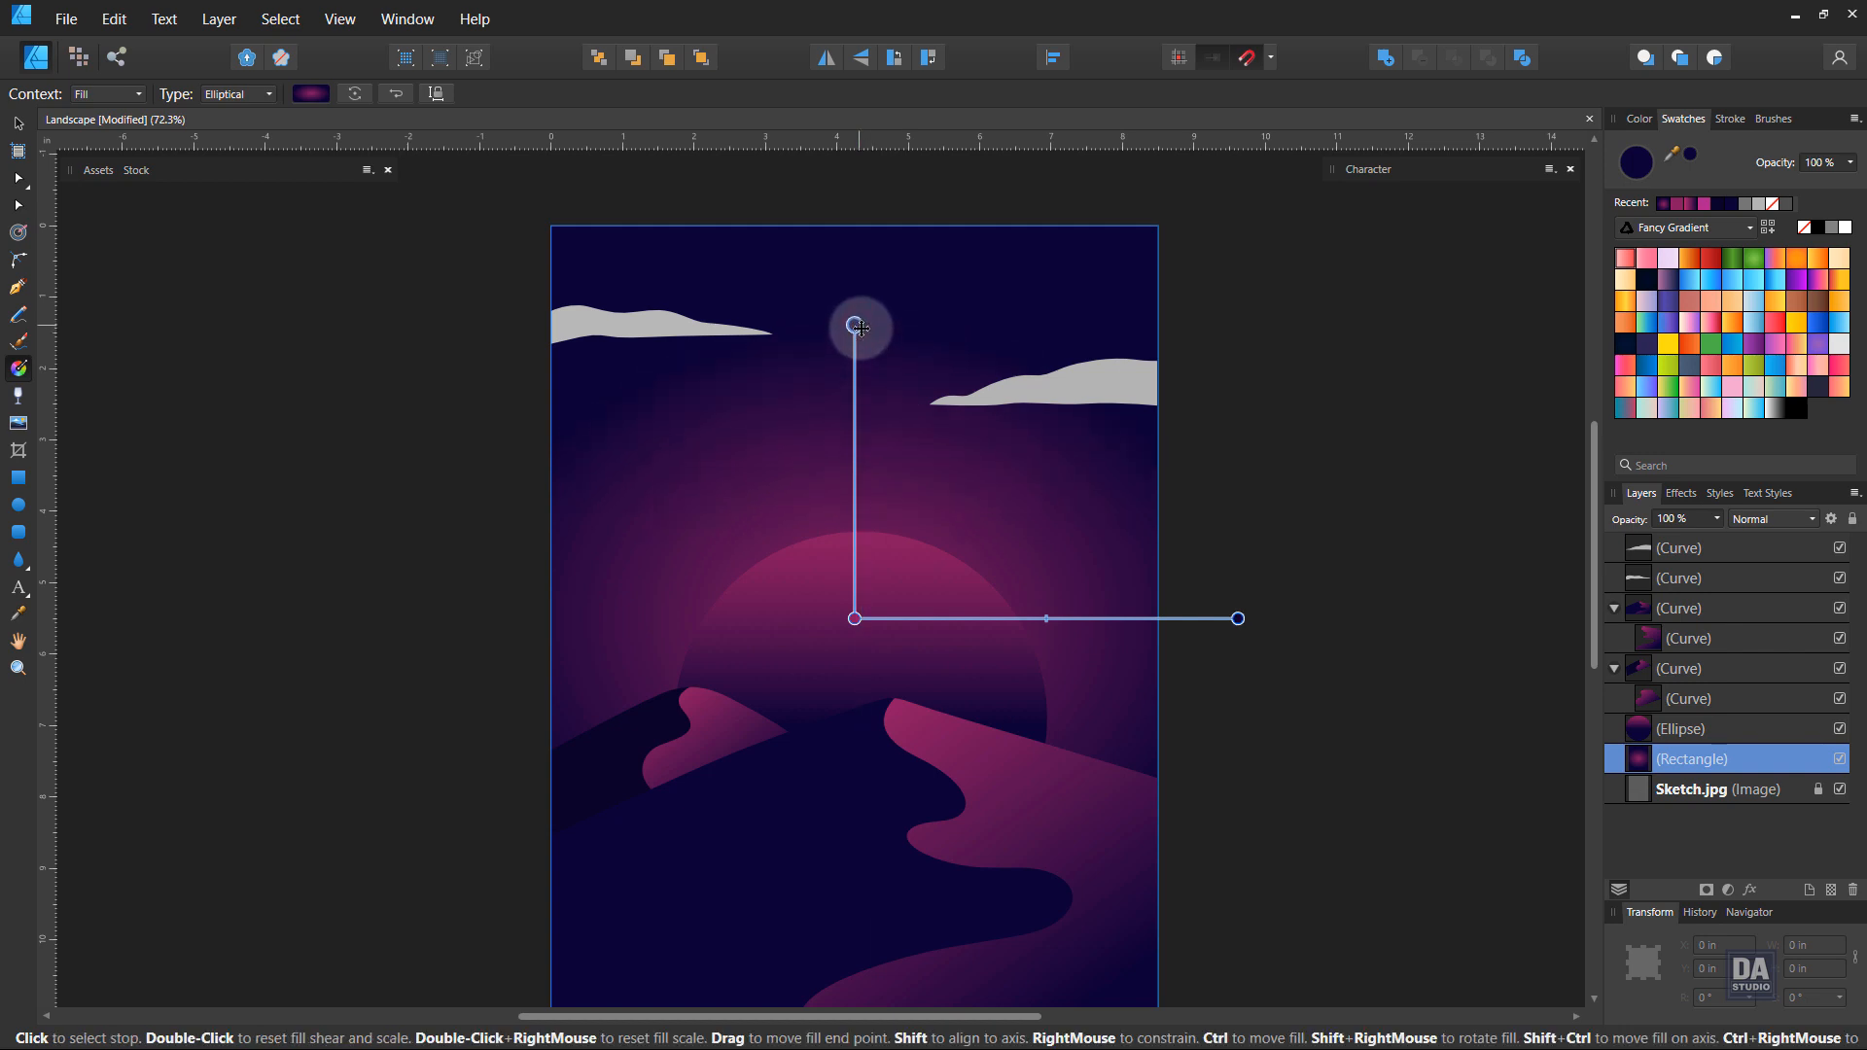
{"action": "left_click", "coordinate": [1261, 608]}
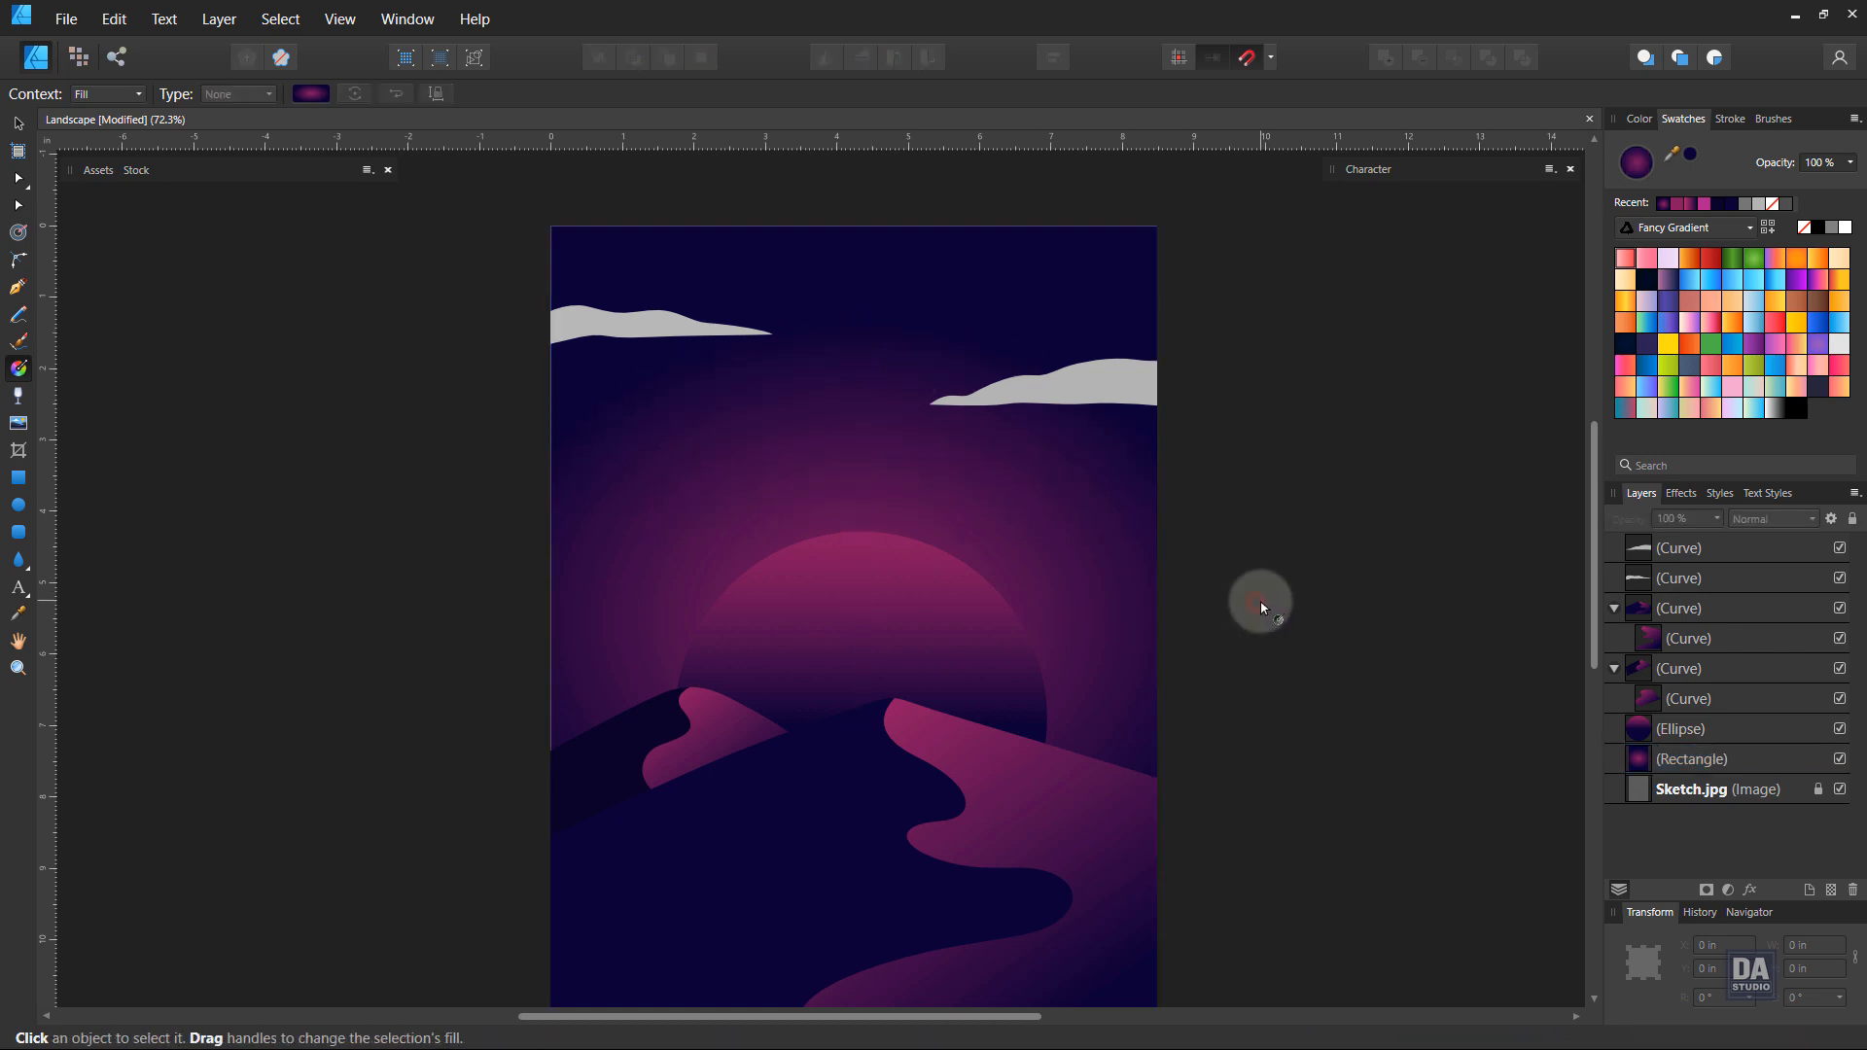
{"action": "left_click_drag", "start_coordinate": [1111, 620], "coordinate": [1120, 601]}
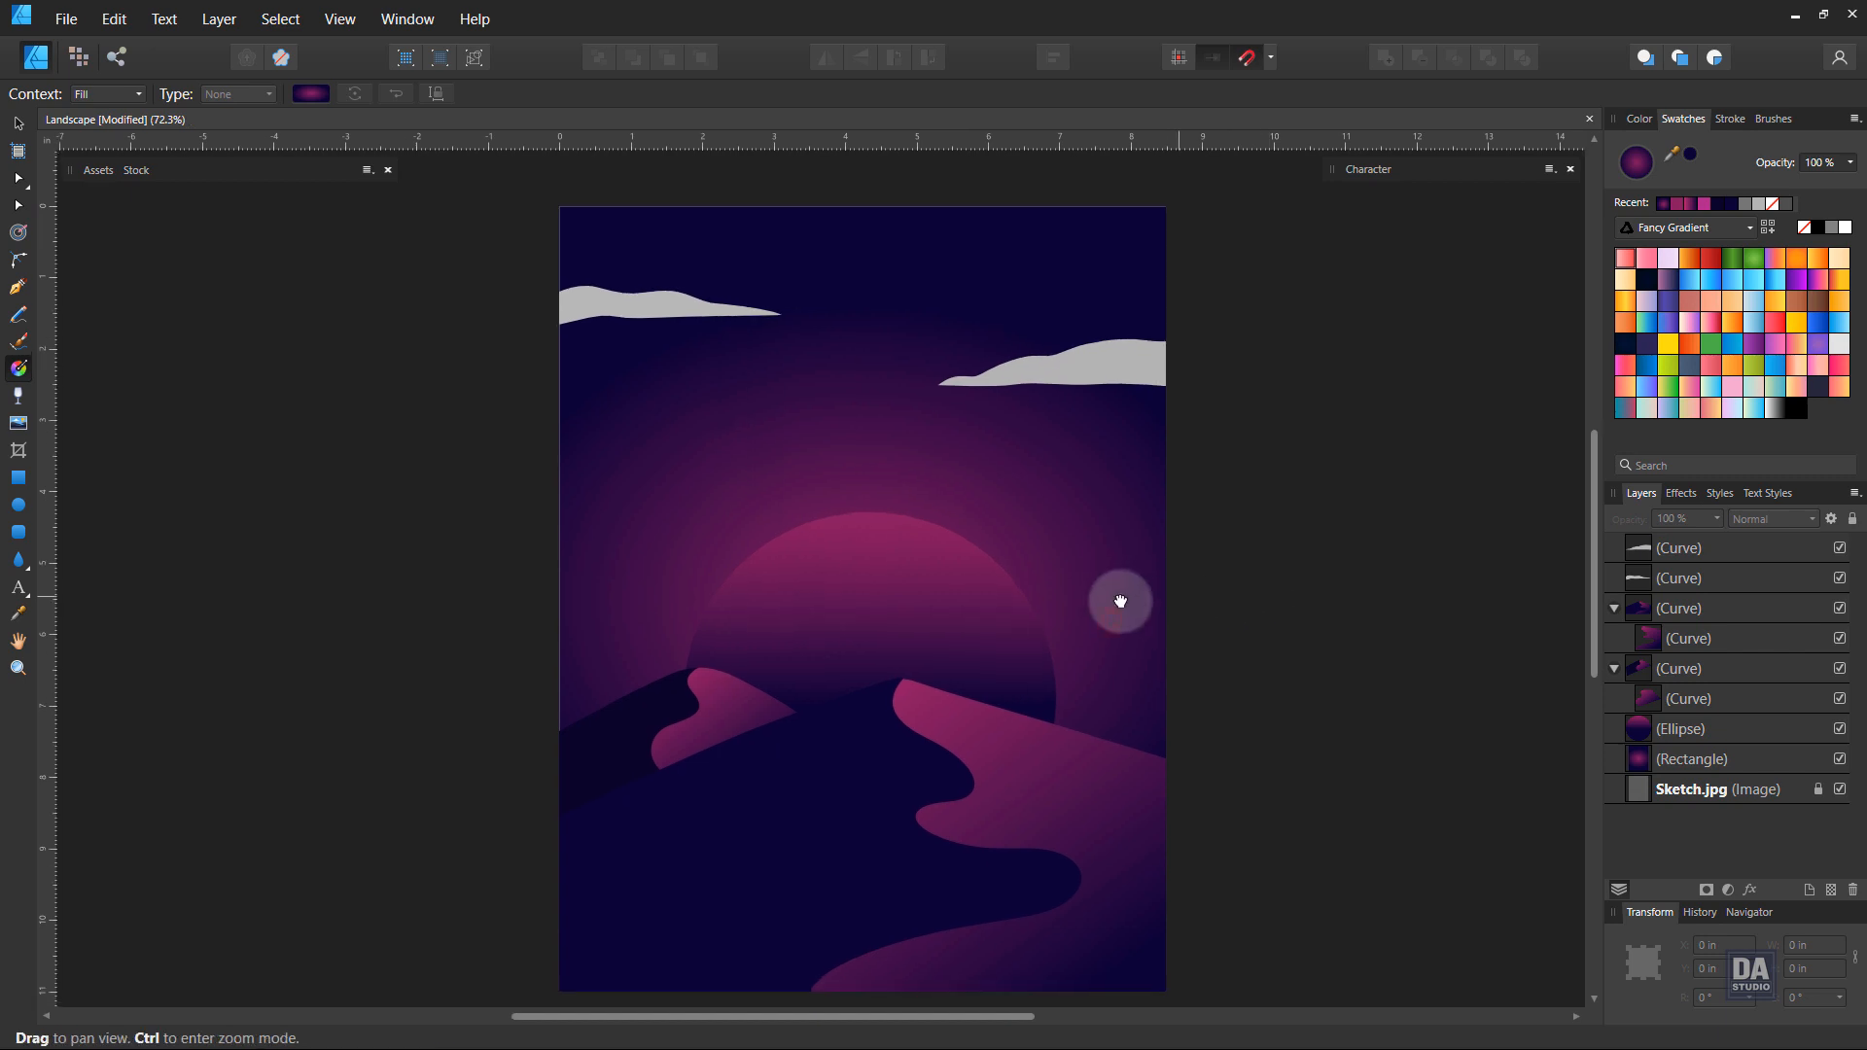
Step: Duplicate the sun circle and move the copy straight up about 1.2 in
{"action": "key", "text": "v"}
{"action": "left_click", "coordinate": [1682, 732]}
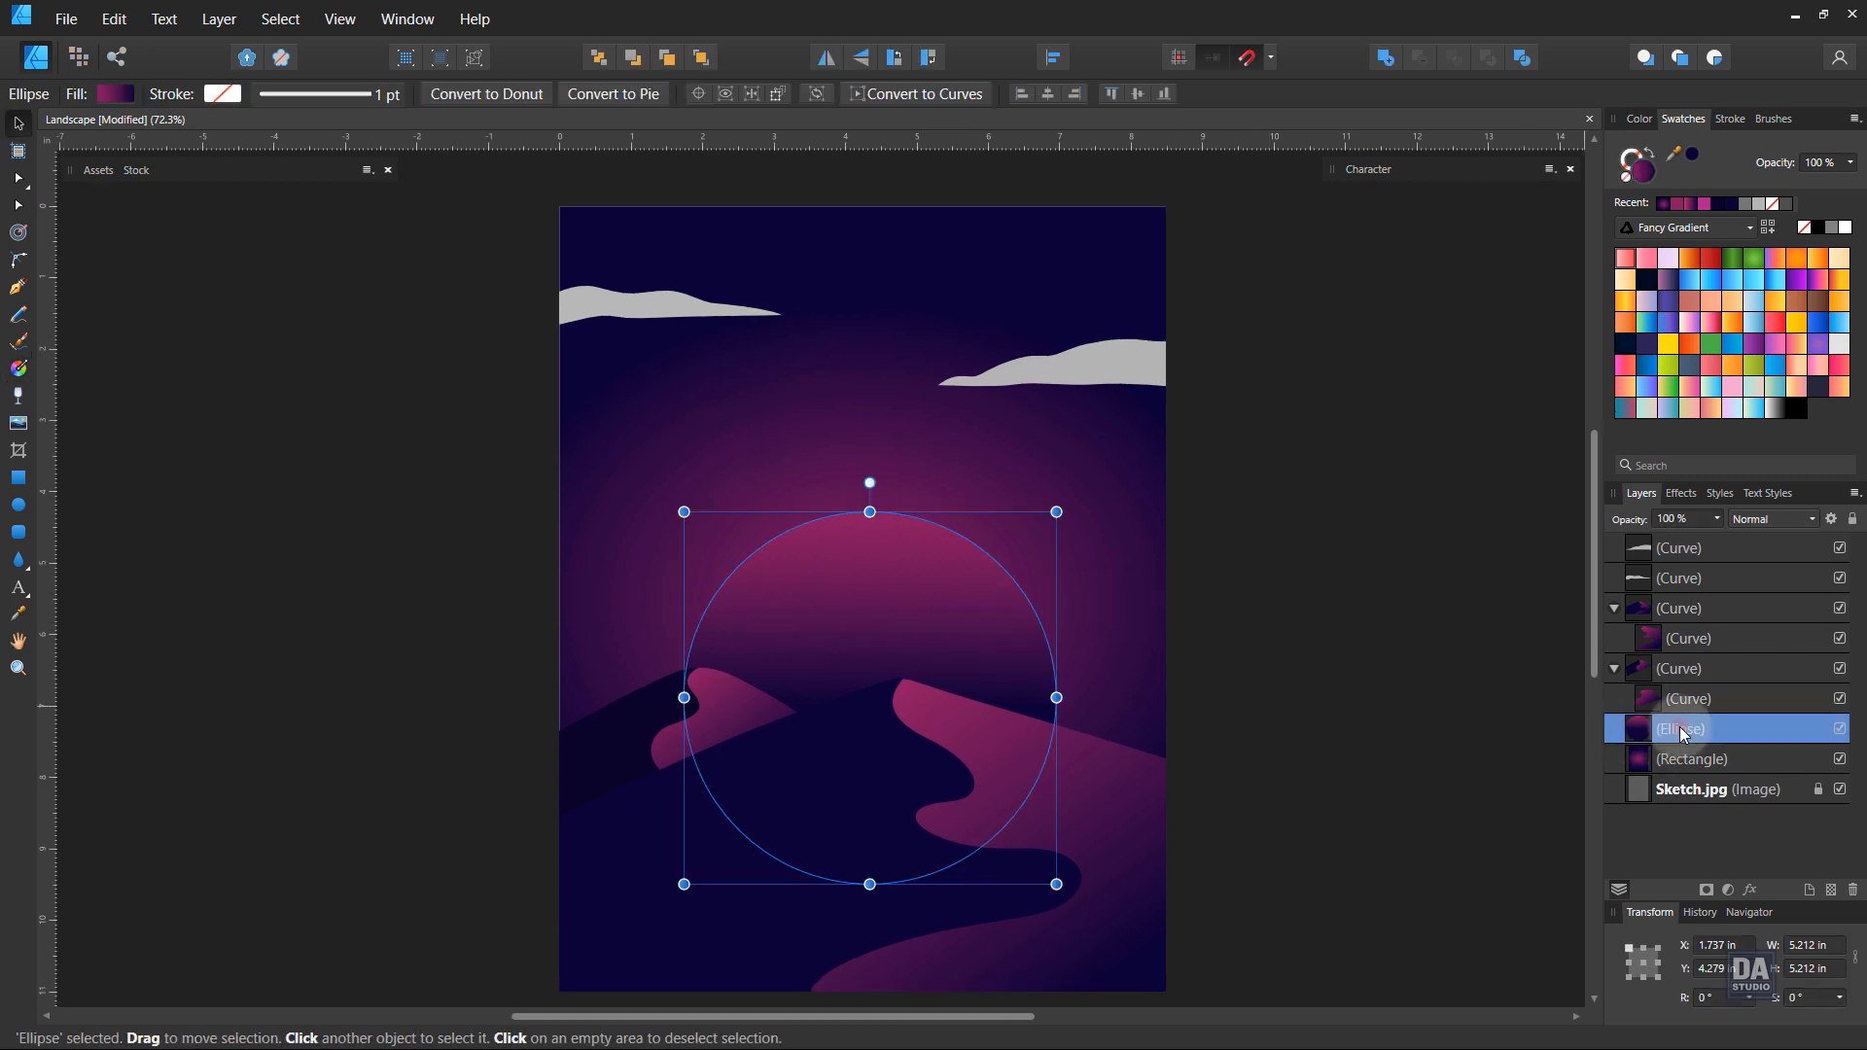
{"action": "right_click", "coordinate": [1686, 734]}
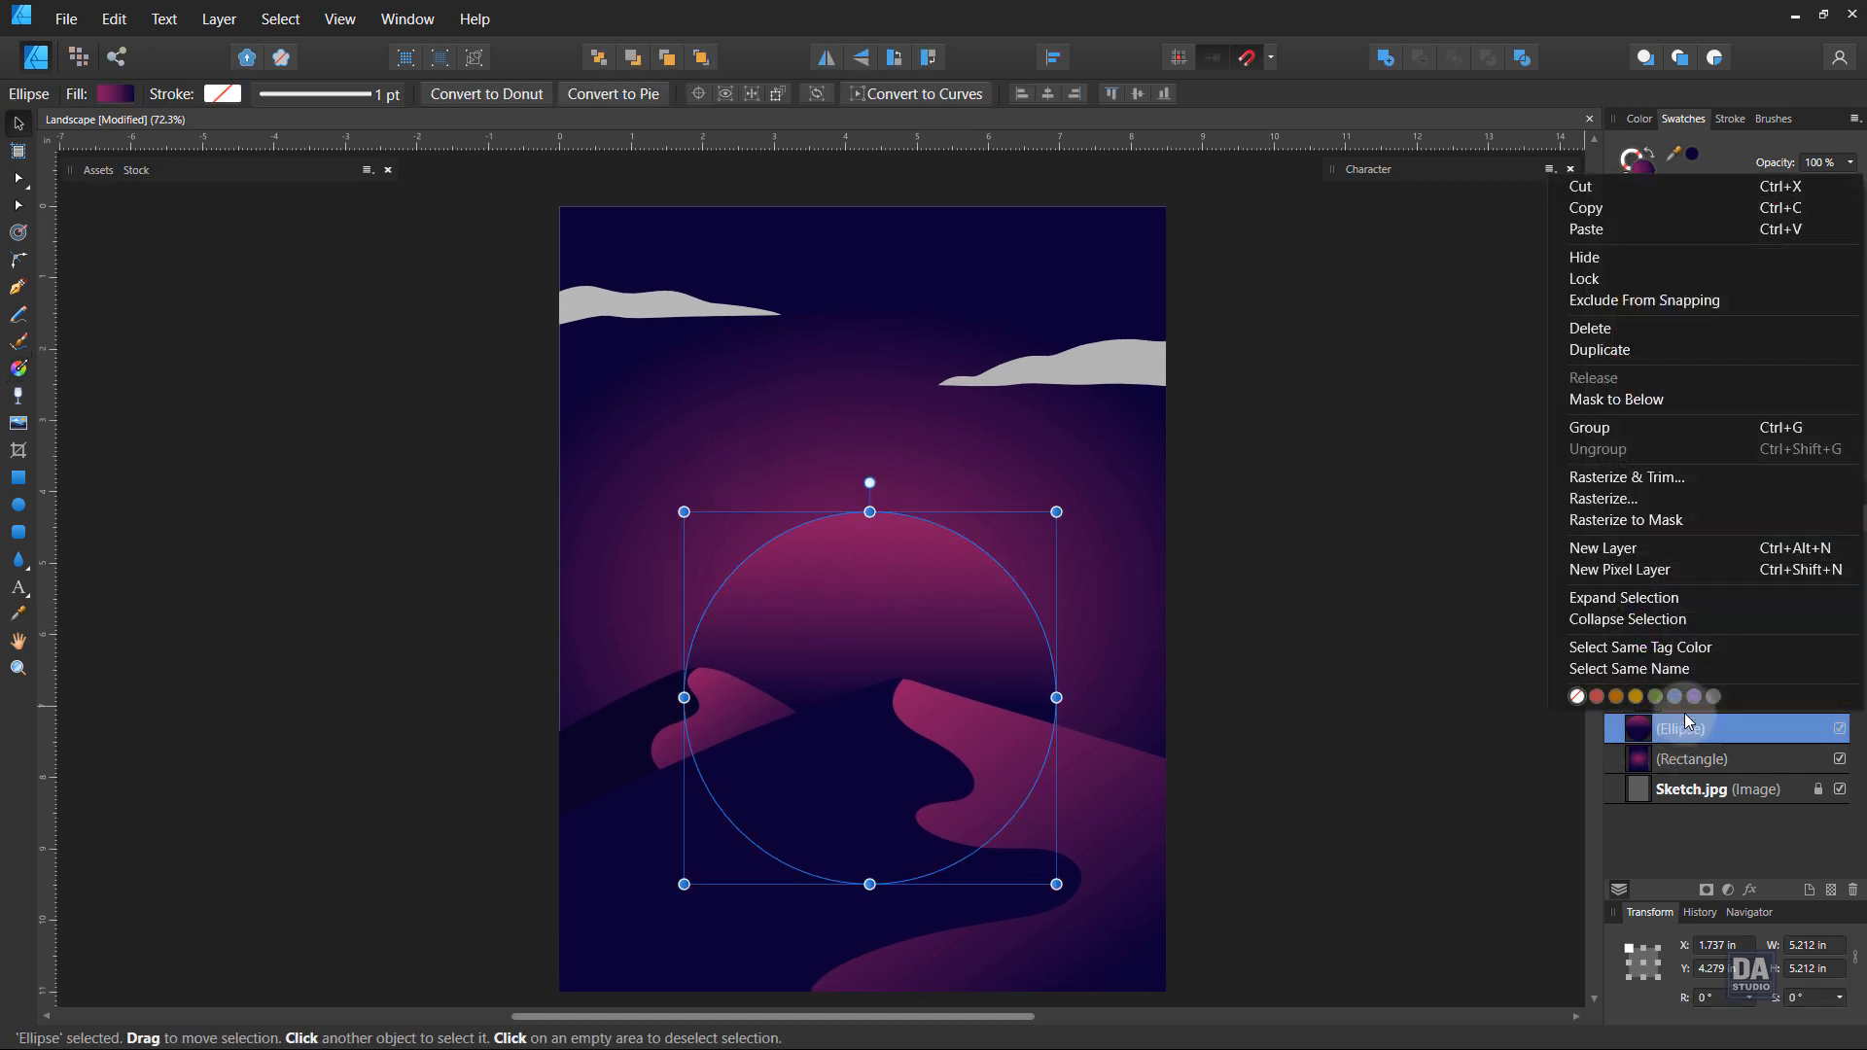
{"action": "left_click", "coordinate": [1653, 352]}
{"action": "left_click_drag", "start_coordinate": [982, 618], "coordinate": [953, 542]}
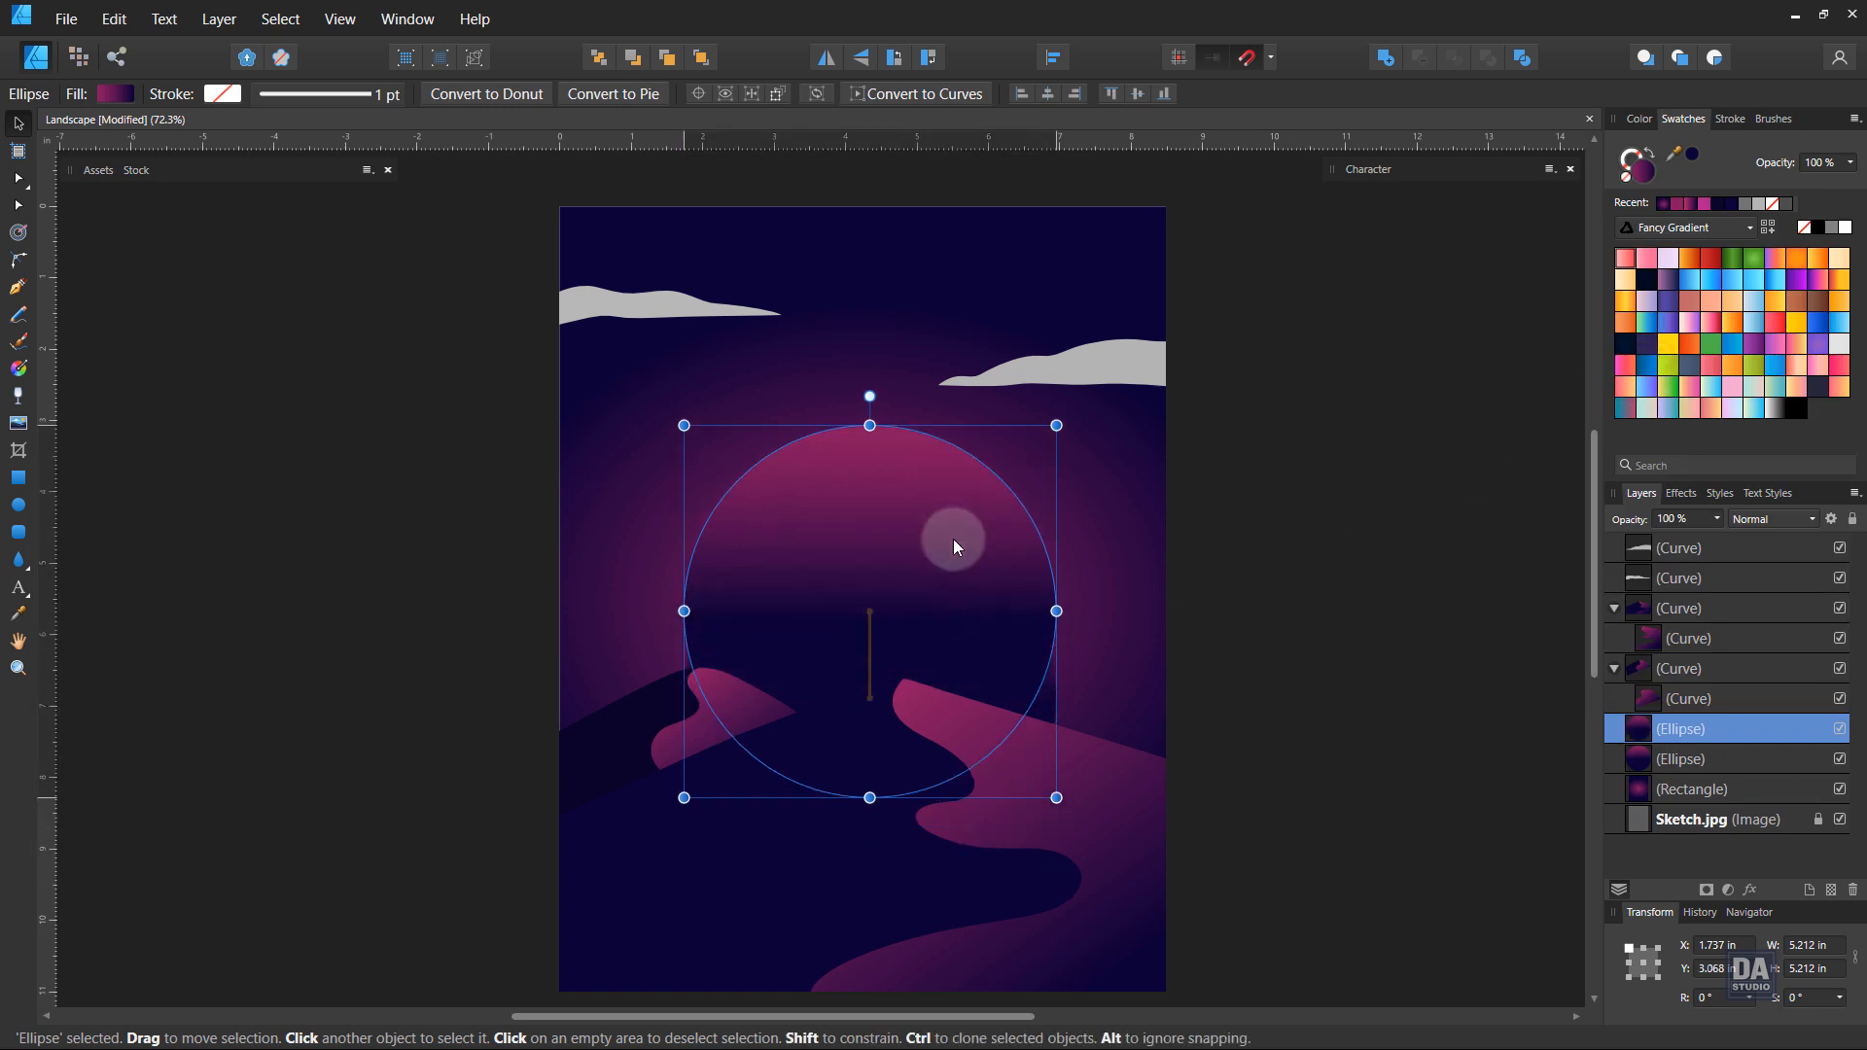
Step: Fill the copied circle with the white-to-transparent gradient swatch, set to Elliptical, centred in the circle and fading out at its edge
{"action": "left_click", "coordinate": [1775, 414]}
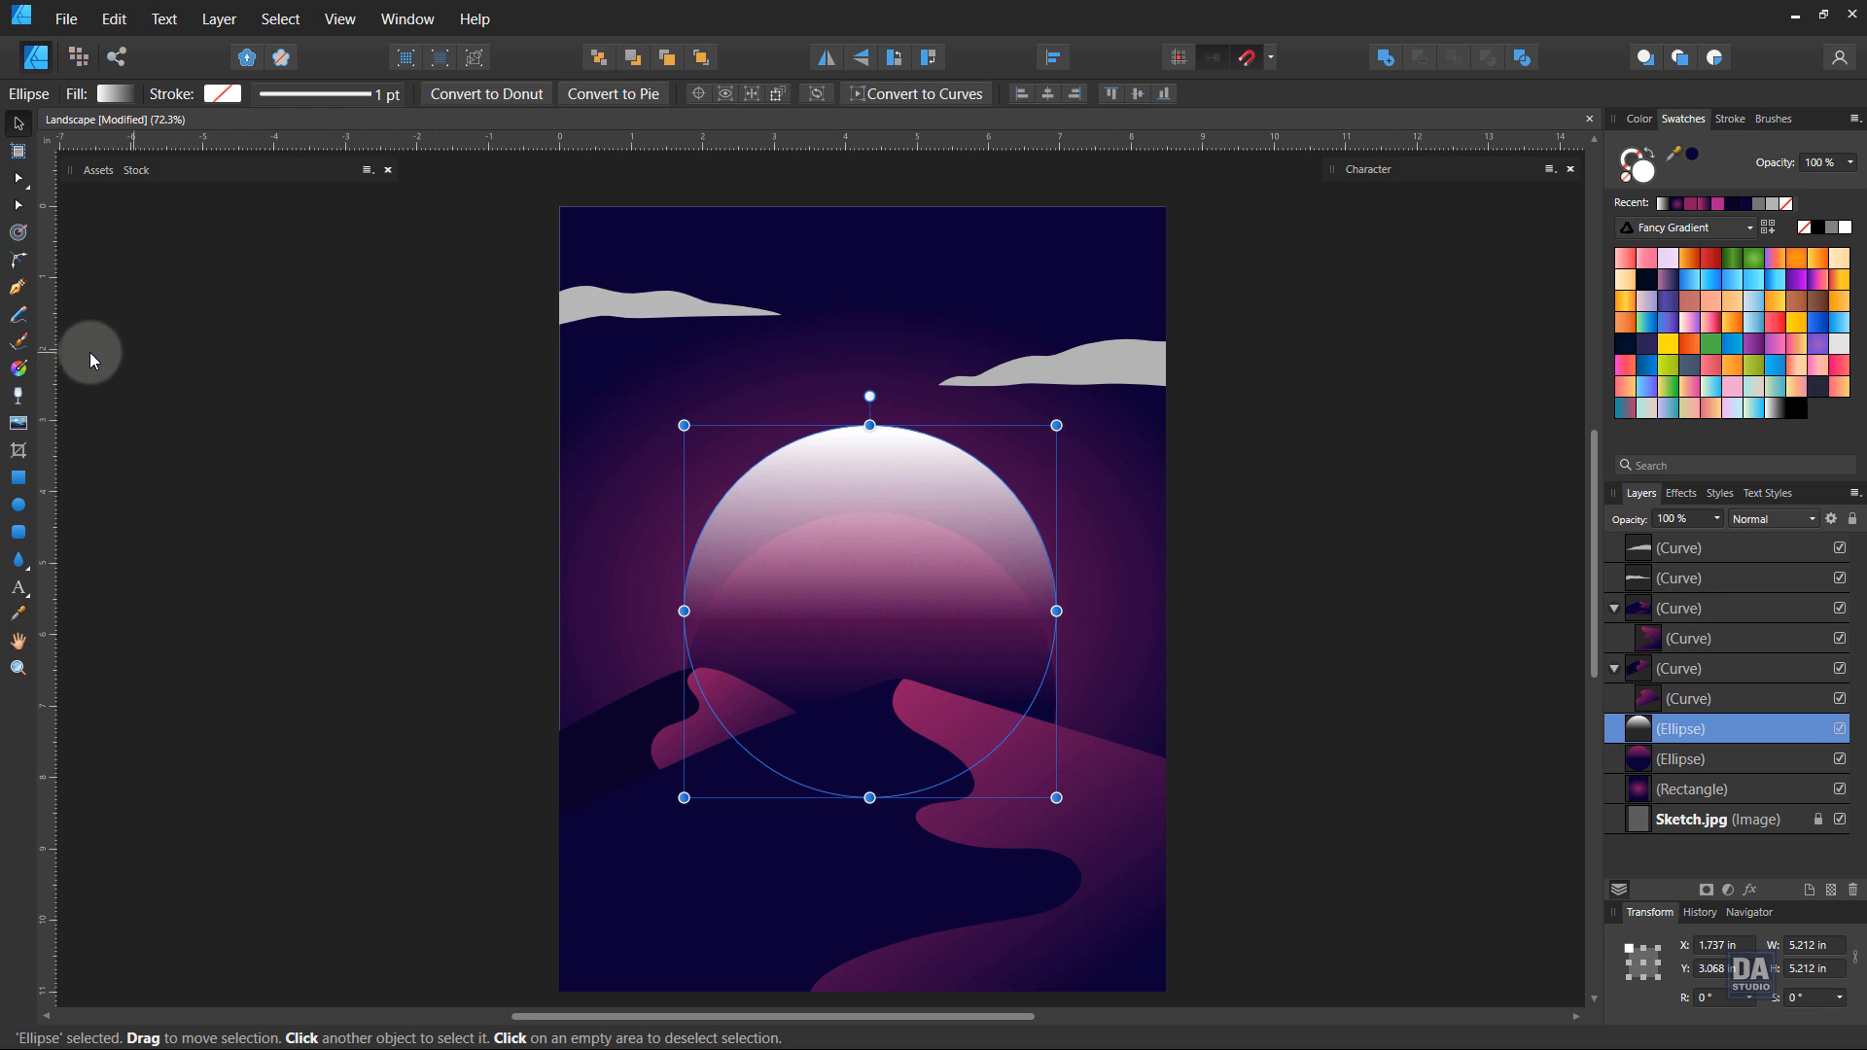
{"action": "left_click", "coordinate": [28, 370]}
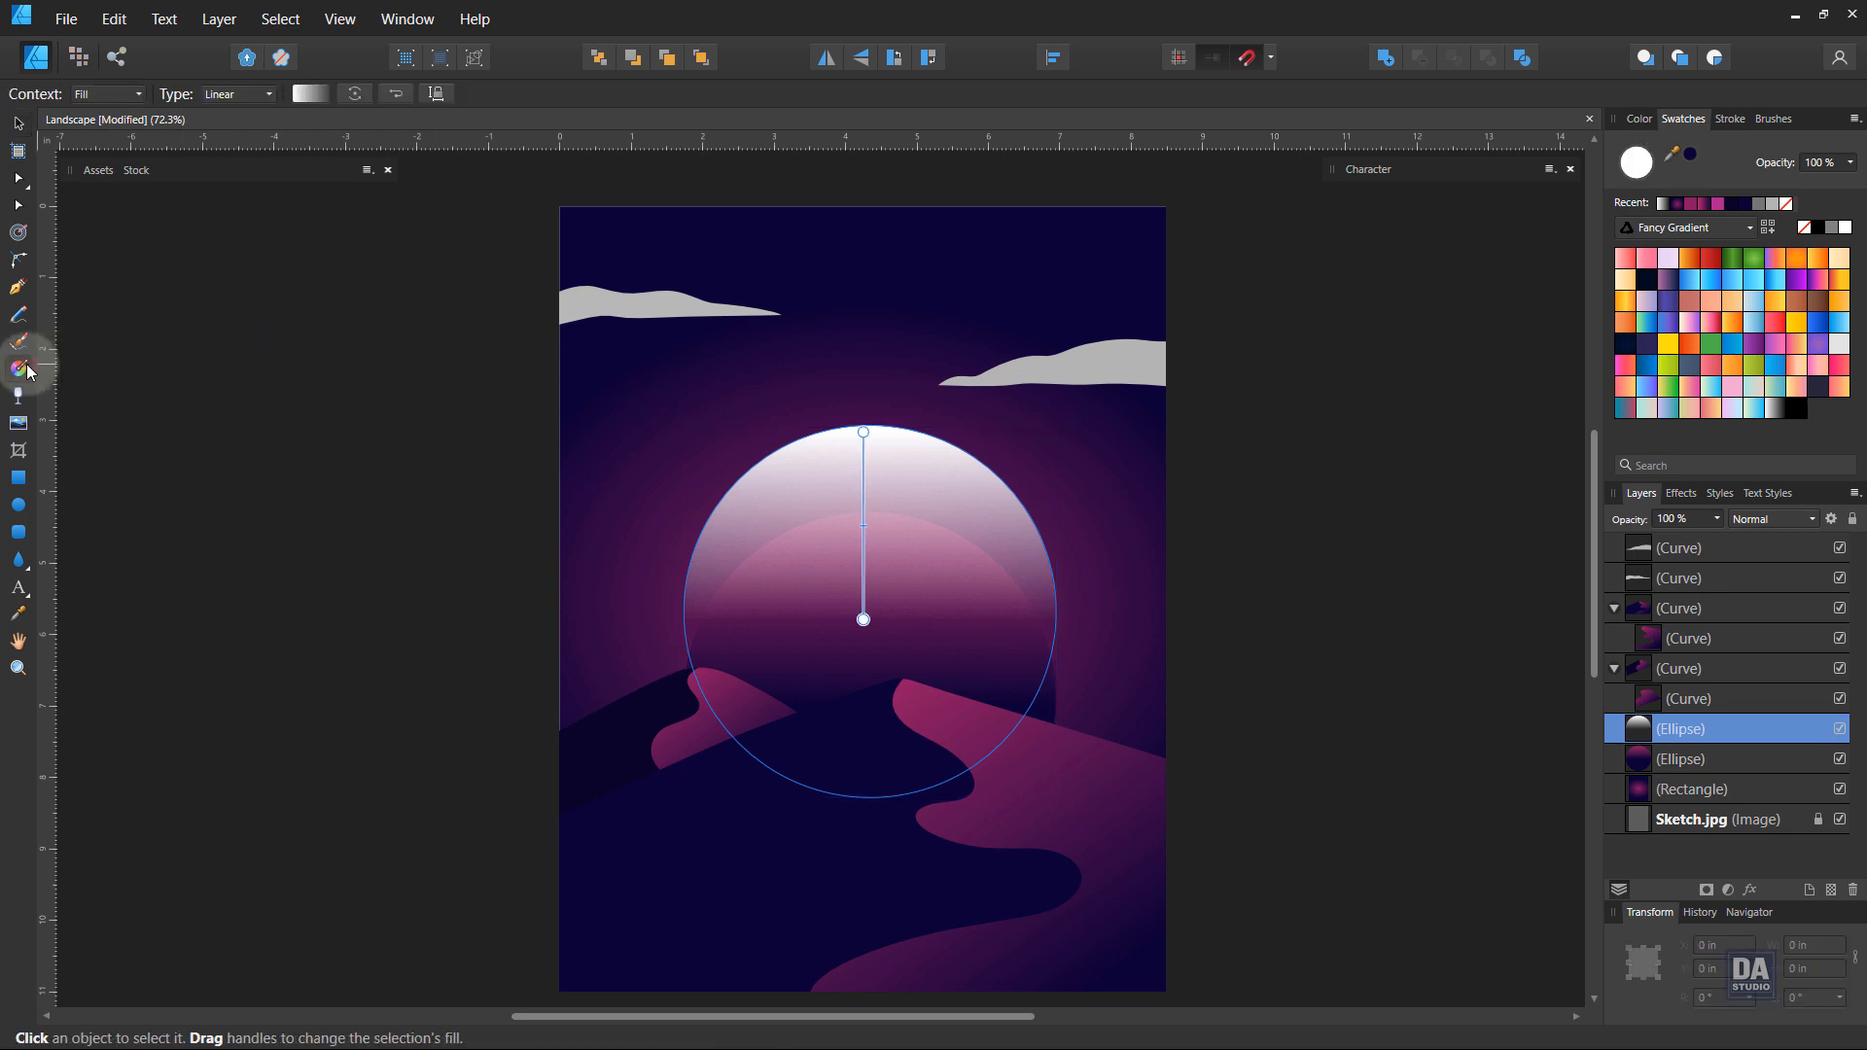
{"action": "left_click", "coordinate": [241, 97]}
{"action": "left_click", "coordinate": [223, 183]}
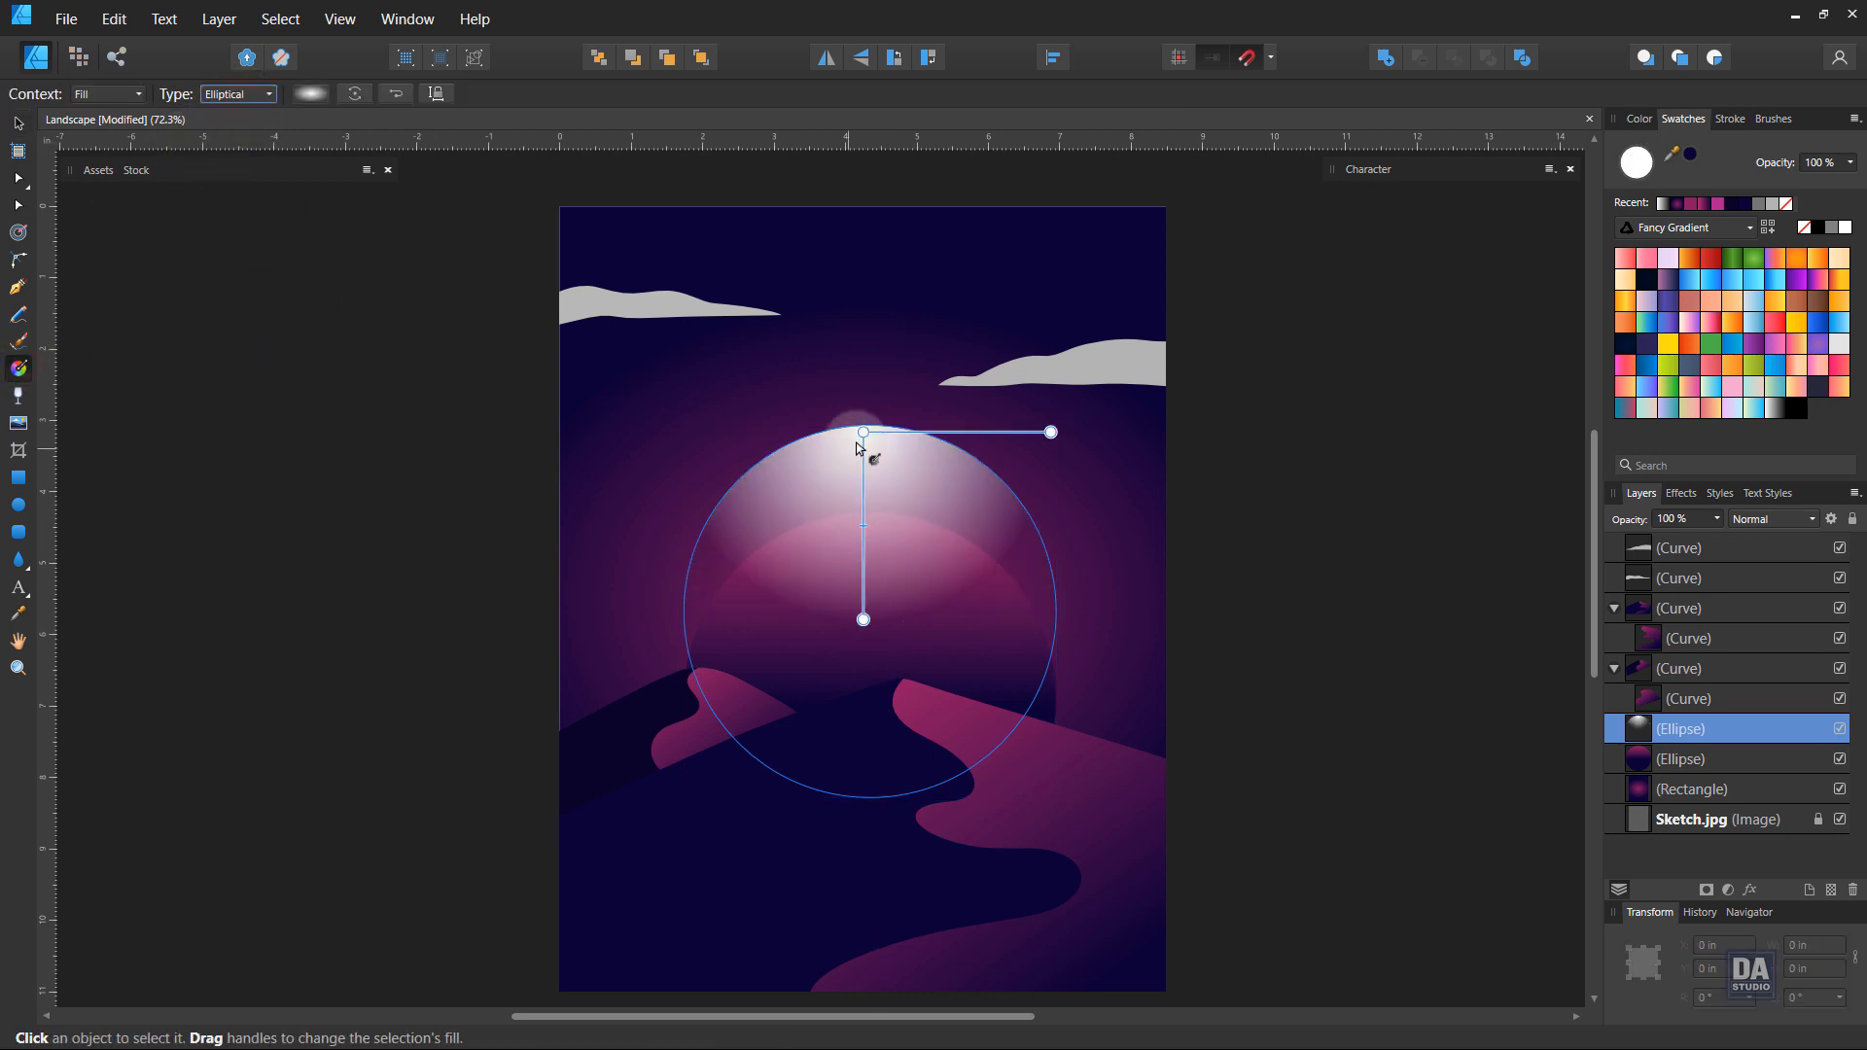
{"action": "left_click_drag", "start_coordinate": [875, 438], "coordinate": [1056, 504]}
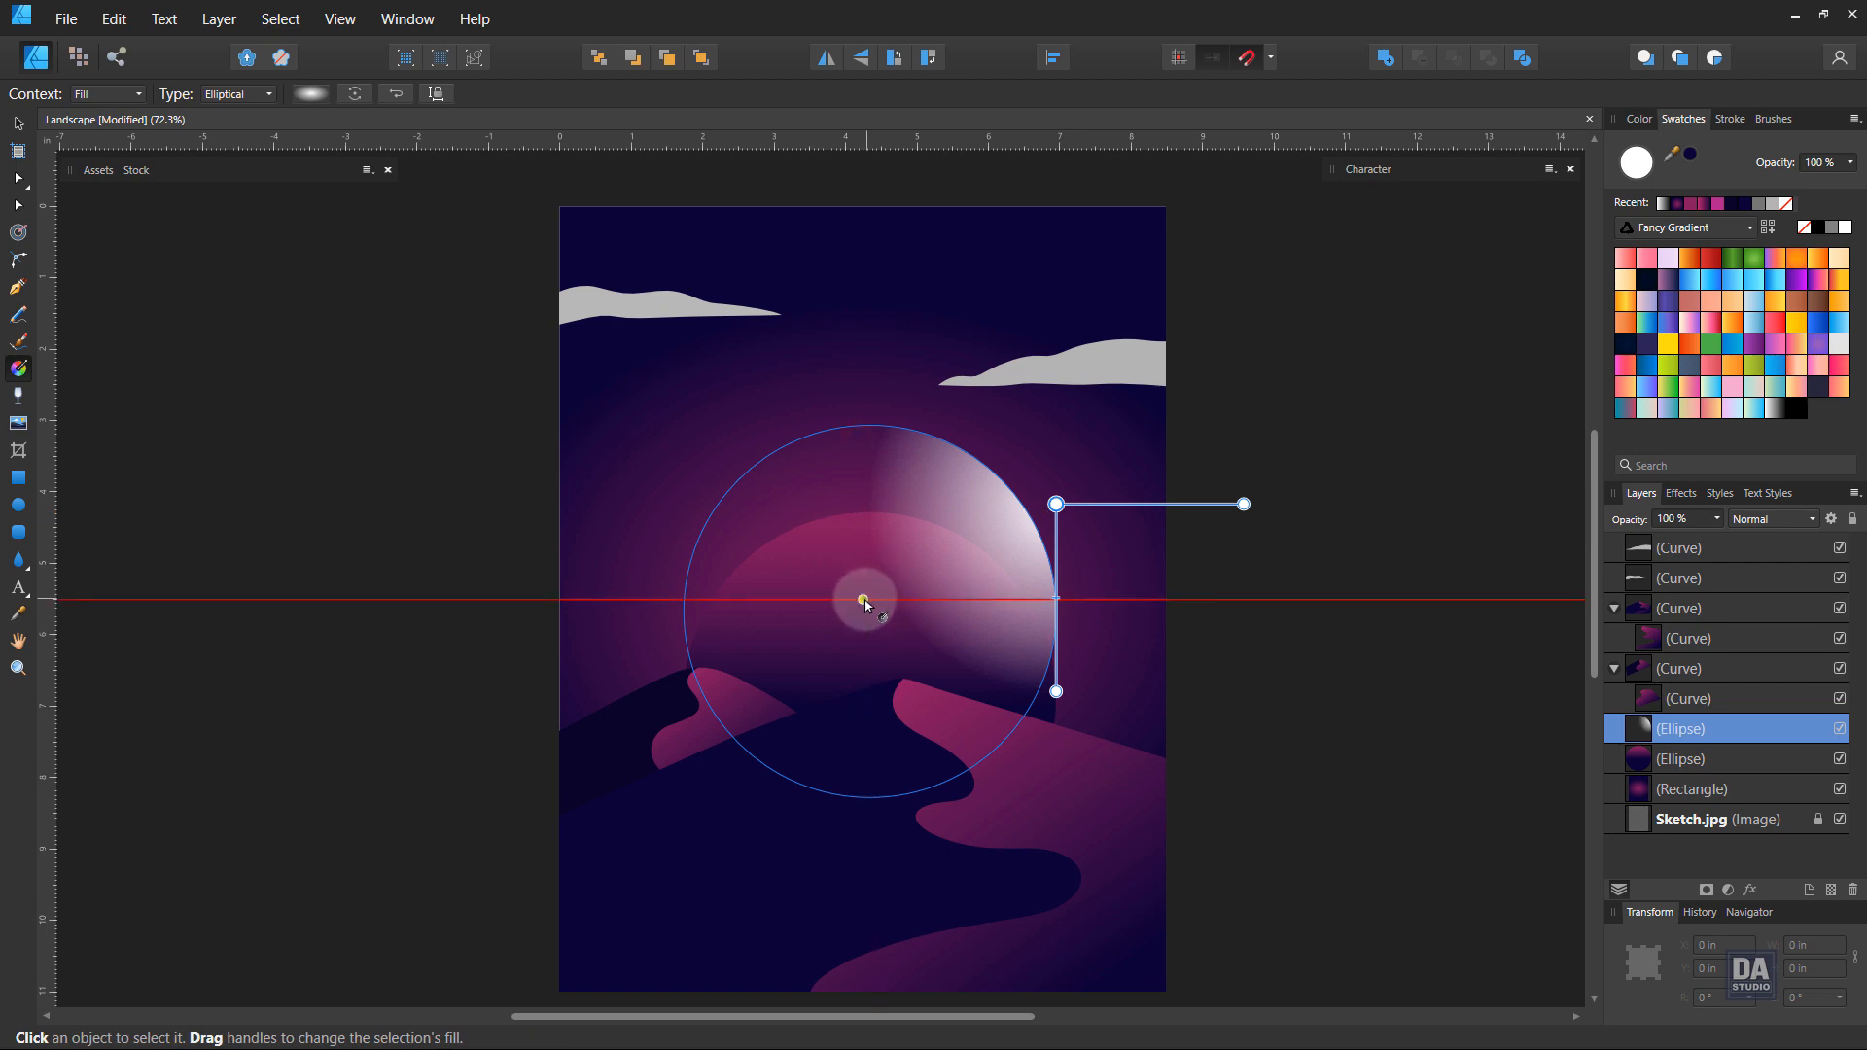
{"action": "left_click_drag", "start_coordinate": [864, 601], "coordinate": [1036, 599]}
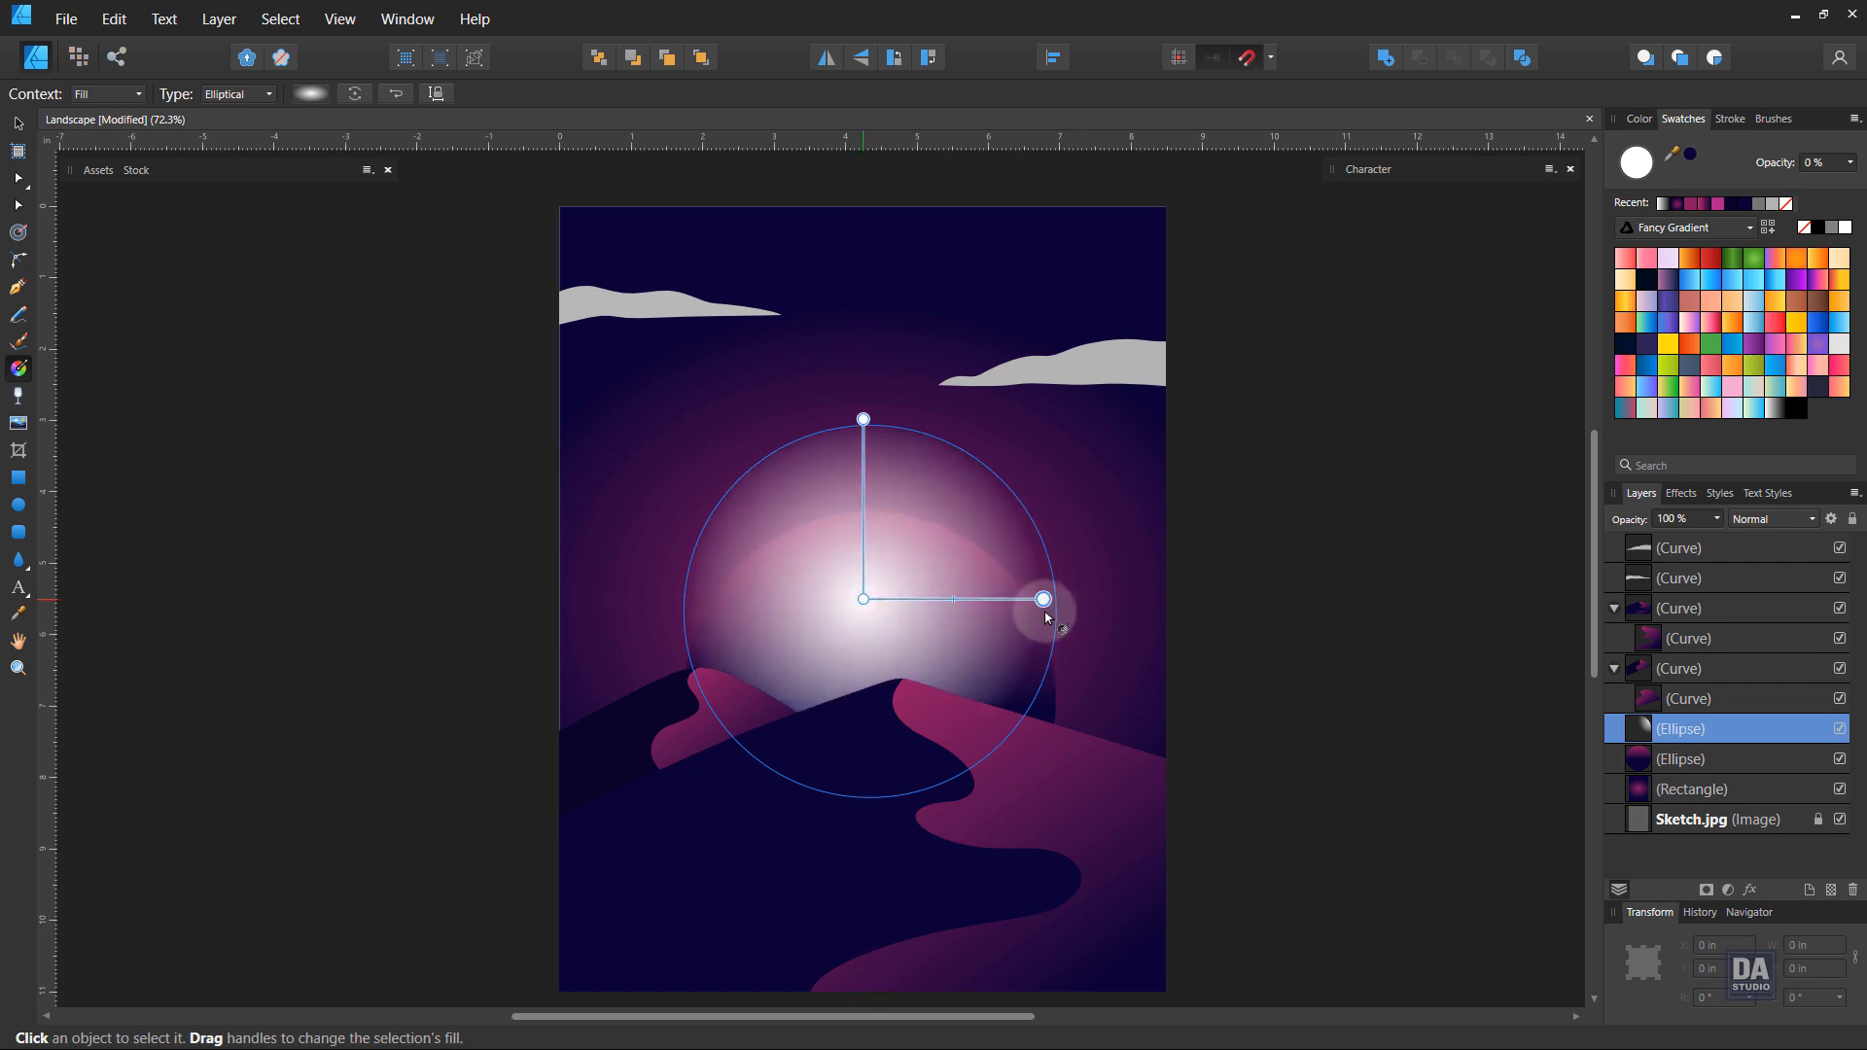
Step: Flatten the white glow circle into an ellipse about 5.7 in wide and 3.9 in high, ending near the mountain peaks
{"action": "left_click", "coordinate": [17, 123]}
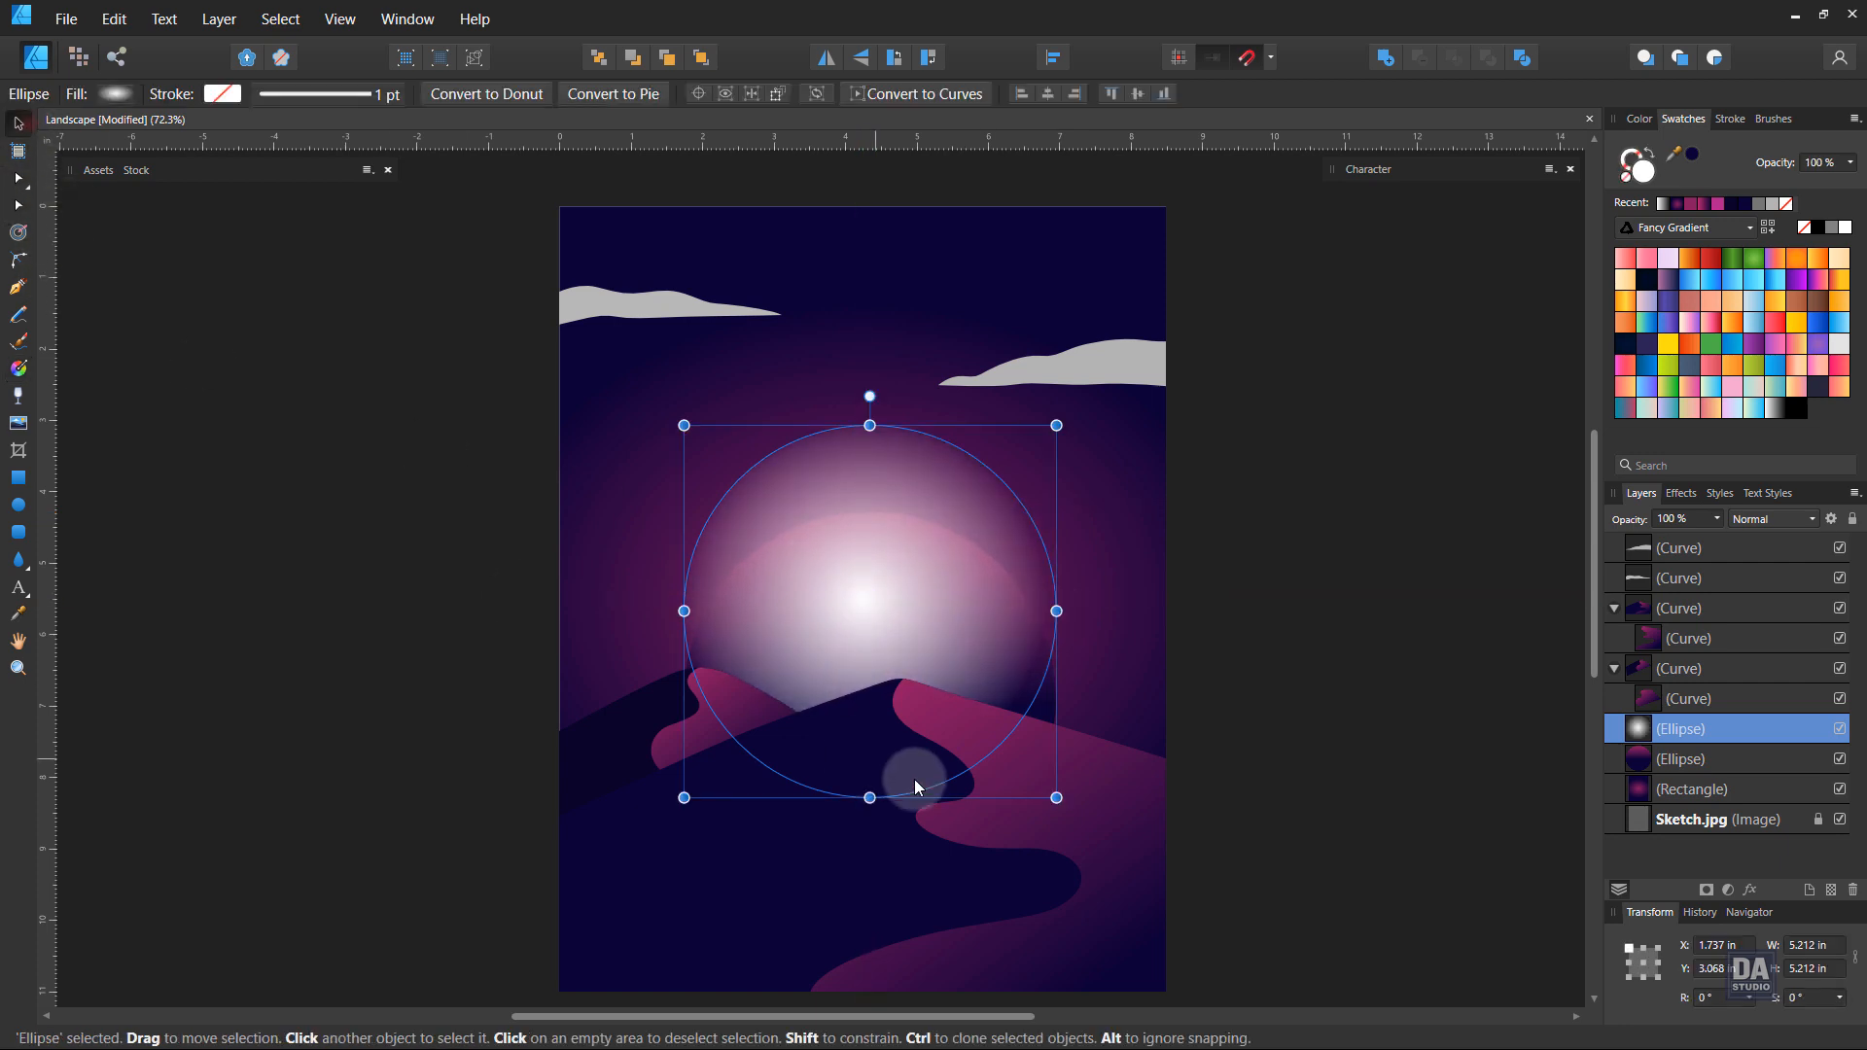
{"action": "left_click_drag", "start_coordinate": [869, 797], "coordinate": [878, 677]}
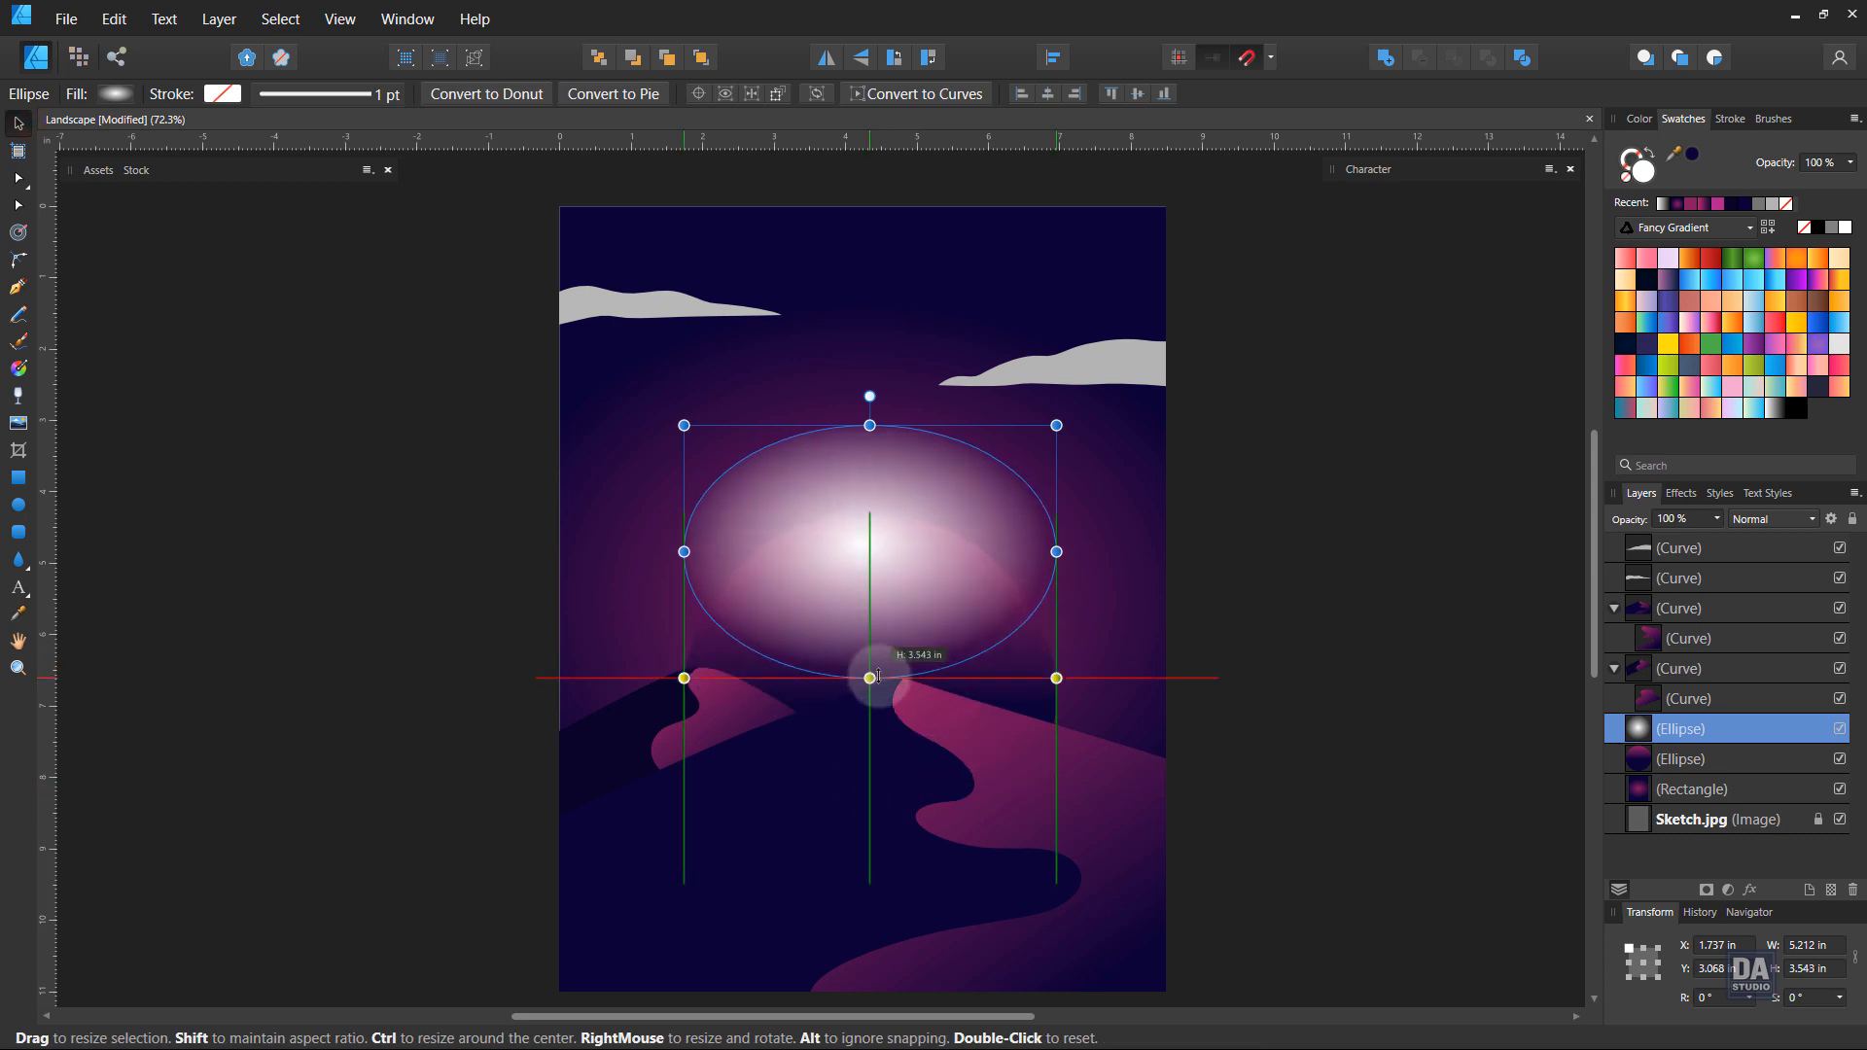
{"action": "left_click_drag", "start_coordinate": [1056, 678], "coordinate": [1072, 697]}
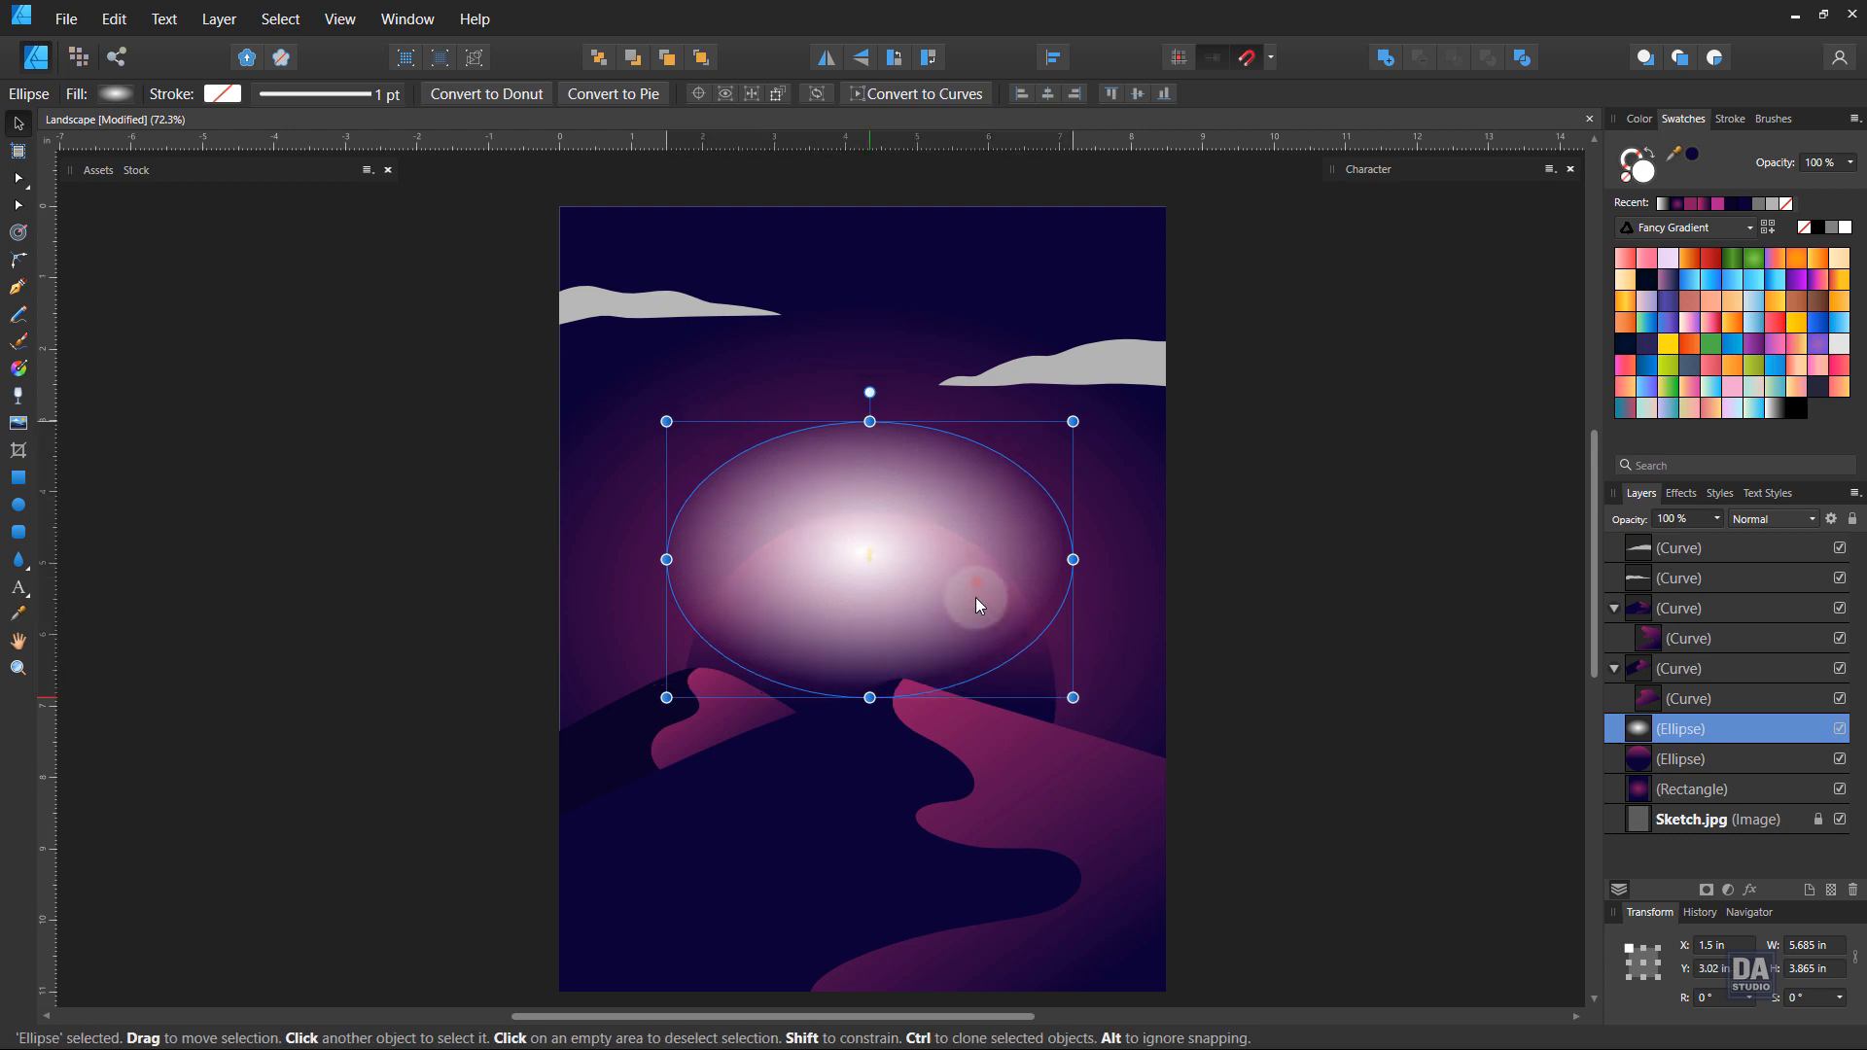
Step: Apply a Gaussian Blur layer effect with a 150 px radius and Scale with Object enabled to the white glow ellipse
{"action": "left_click", "coordinate": [1750, 889]}
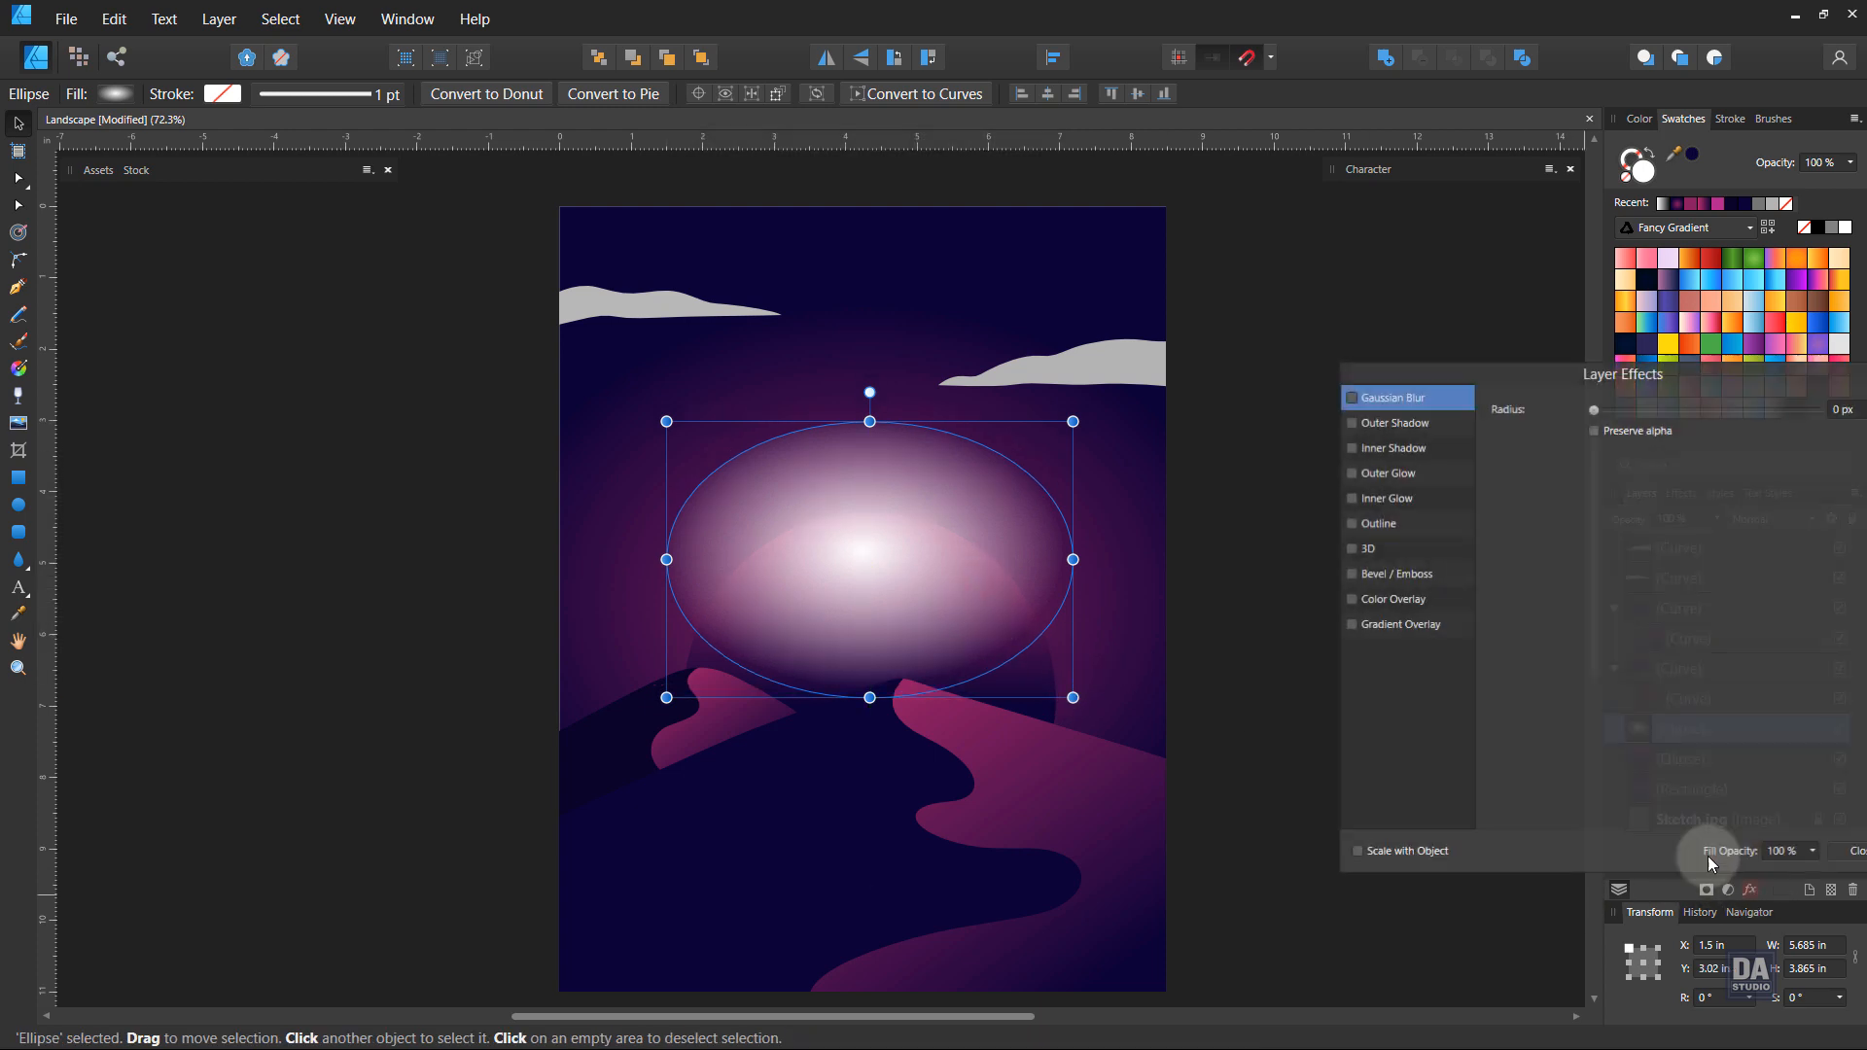
{"action": "left_click_drag", "start_coordinate": [1491, 365], "coordinate": [1349, 370]}
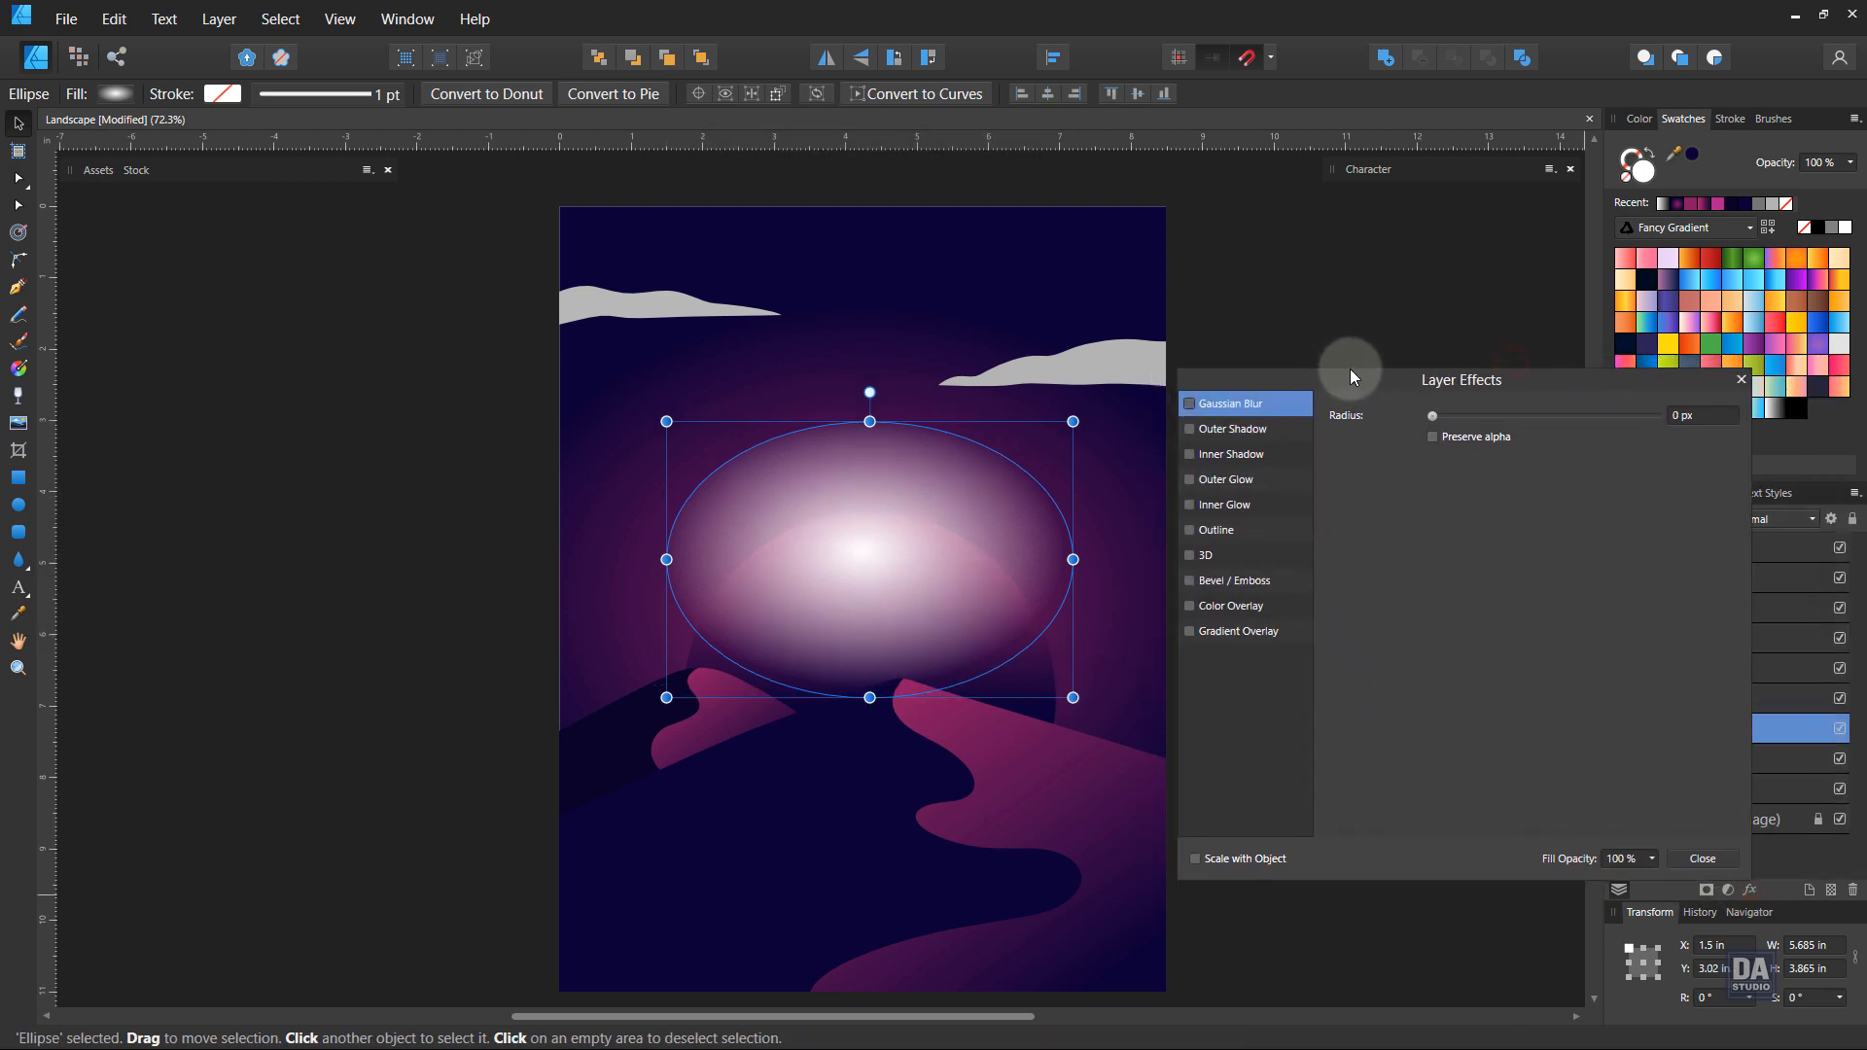
{"action": "left_click", "coordinate": [1189, 403]}
{"action": "left_click_drag", "start_coordinate": [1431, 416], "coordinate": [1711, 429]}
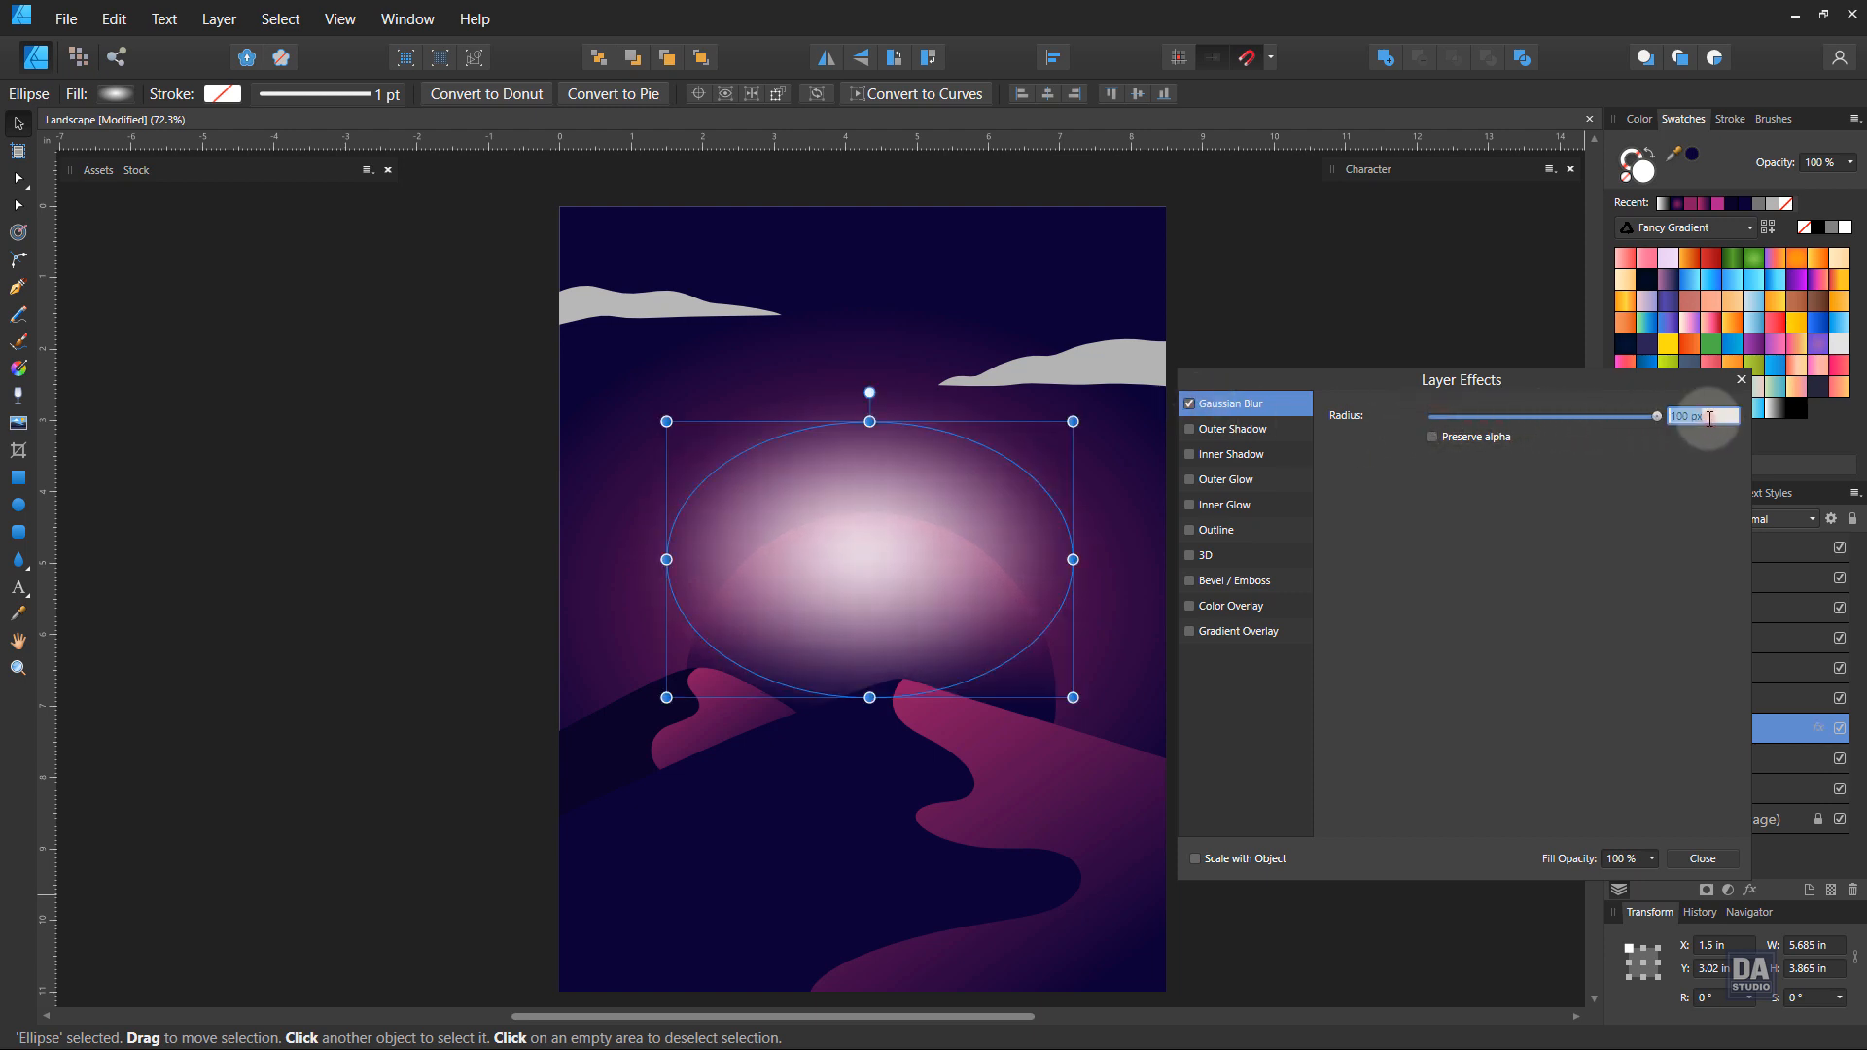
{"action": "left_click", "coordinate": [1708, 418]}
{"action": "type", "text": "150"}
{"action": "key", "text": "Return"}
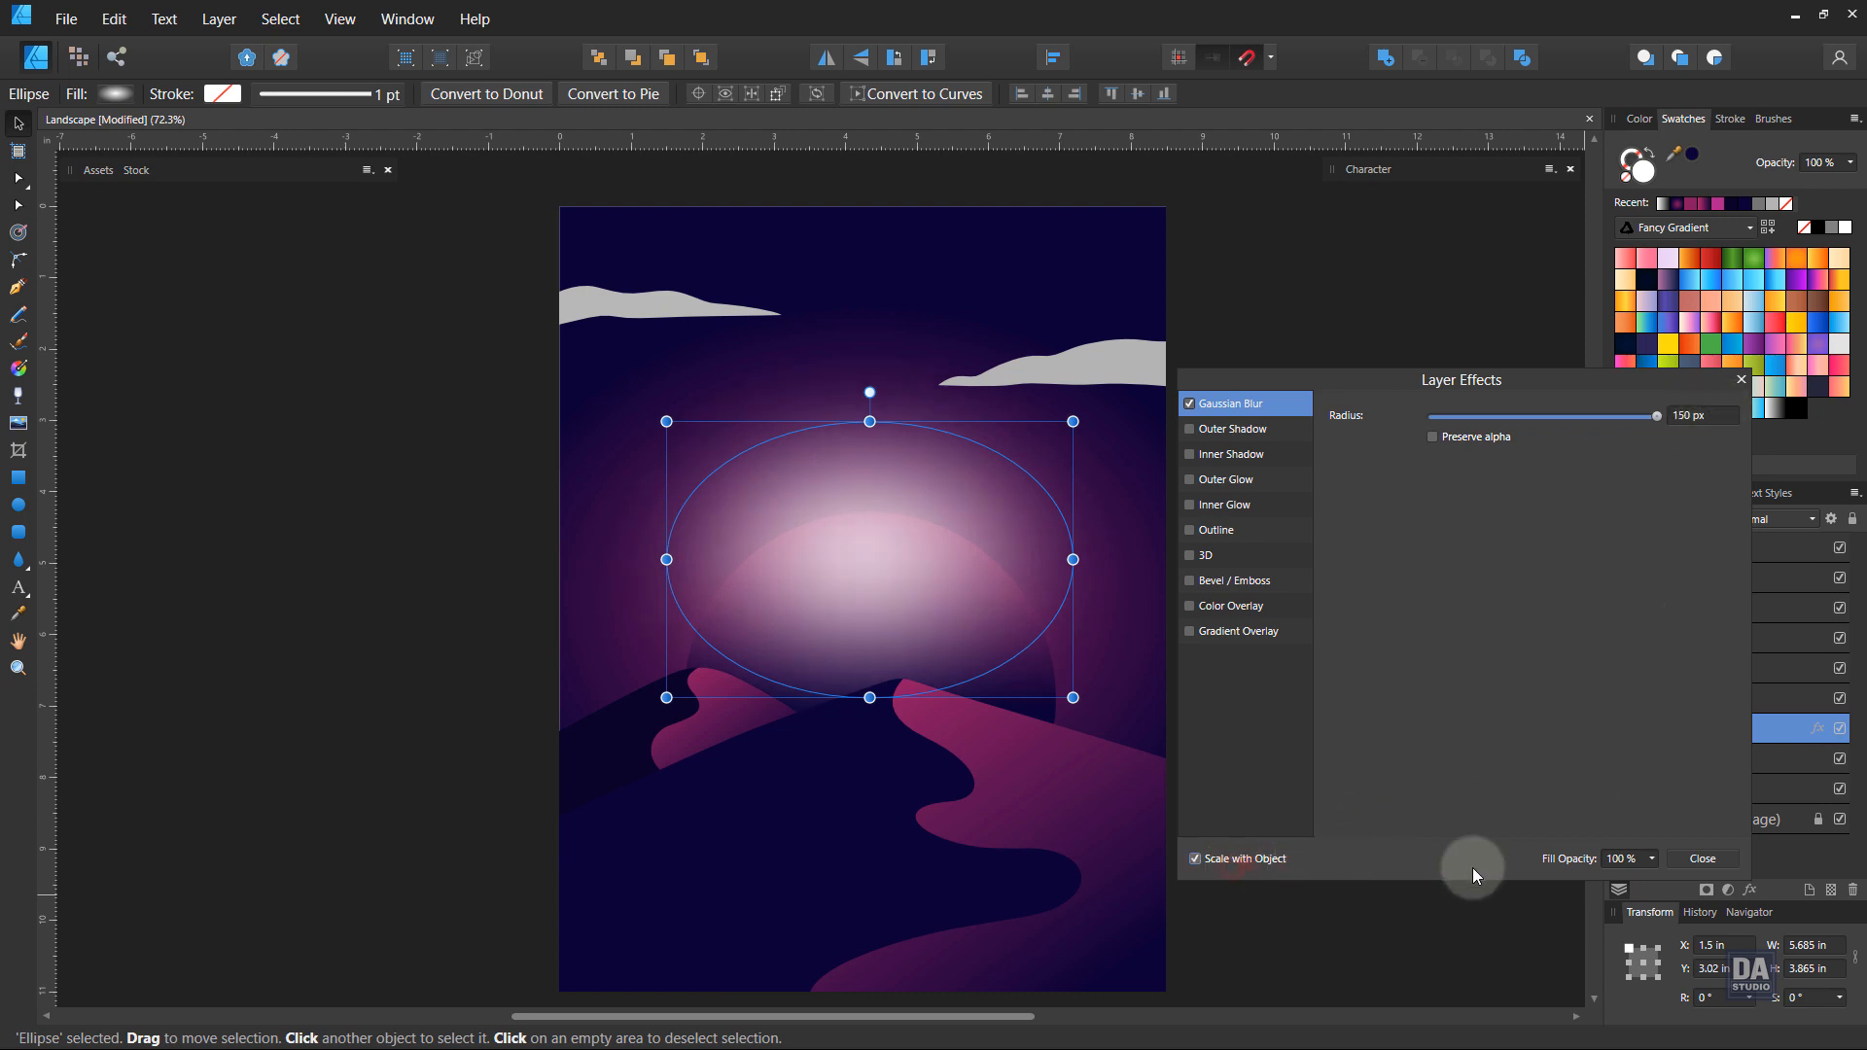
{"action": "left_click", "coordinate": [1699, 858]}
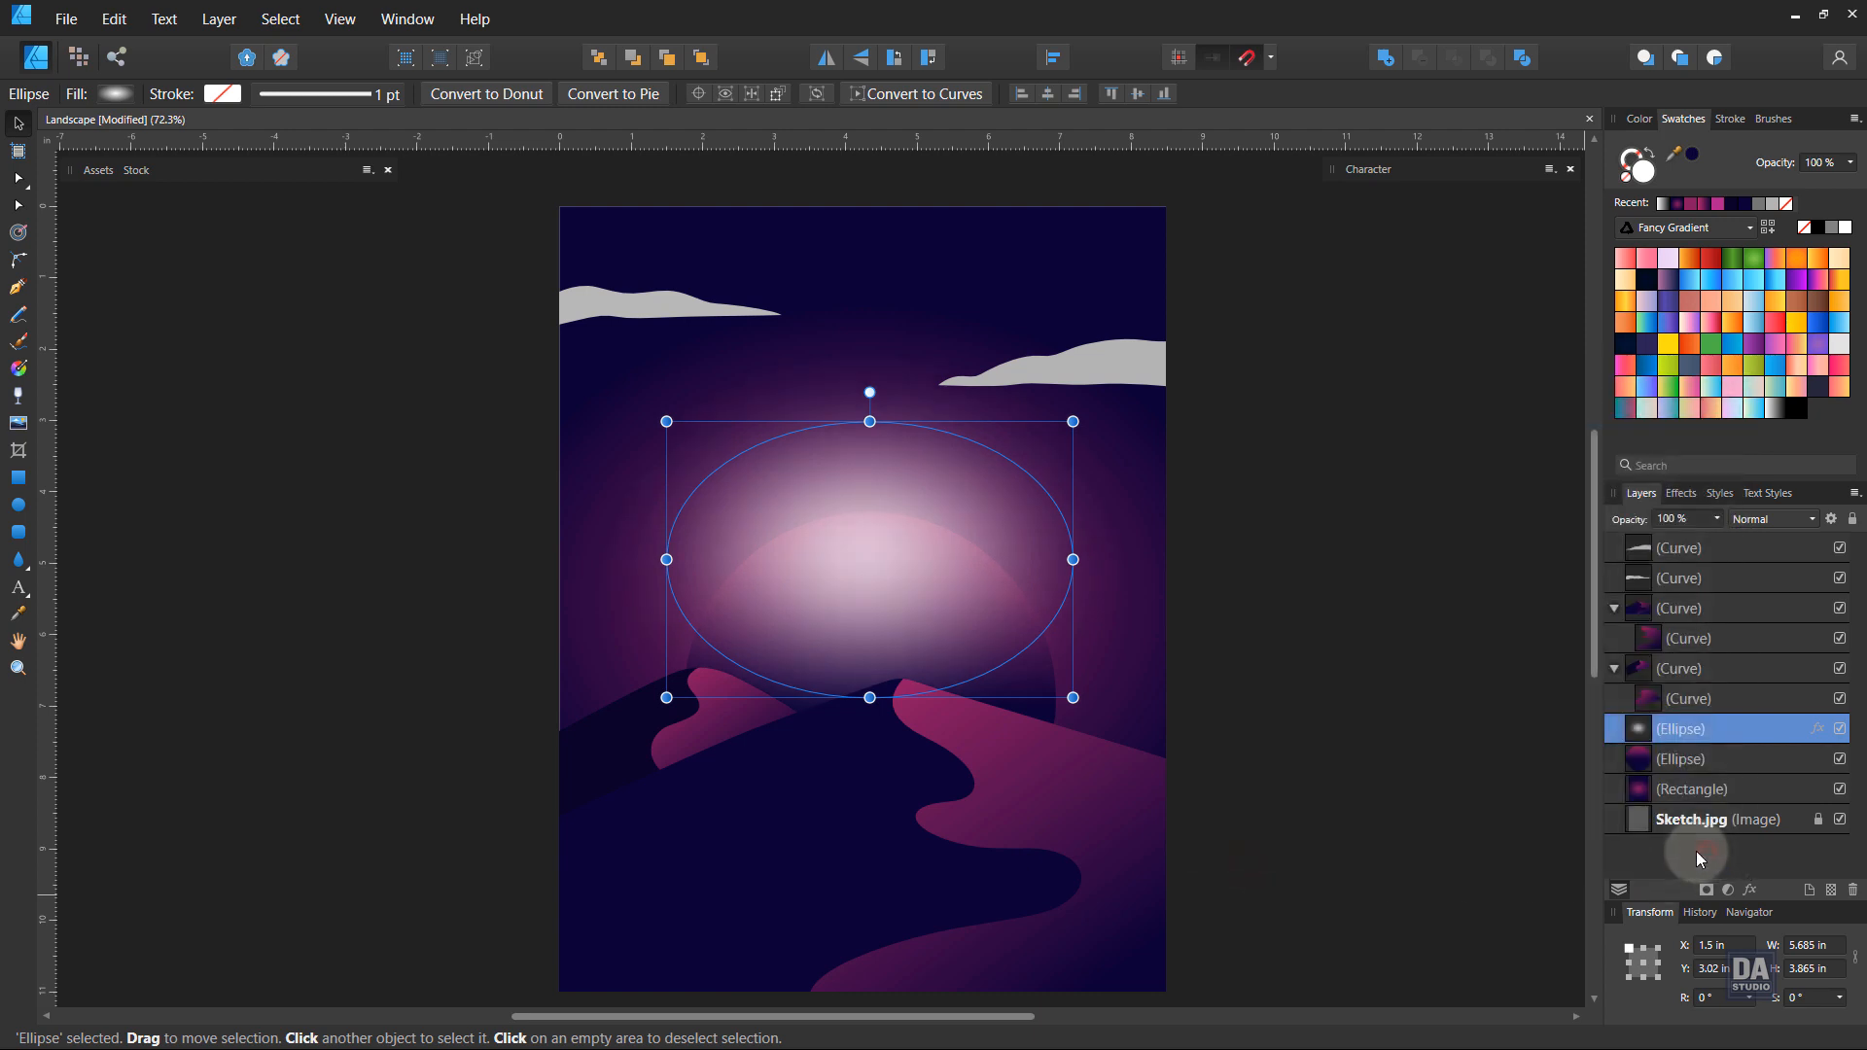
Step: Set the glow ellipse's blend mode to Overlay, lower its opacity to about 75%, and deselect it
{"action": "left_click", "coordinate": [1760, 528]}
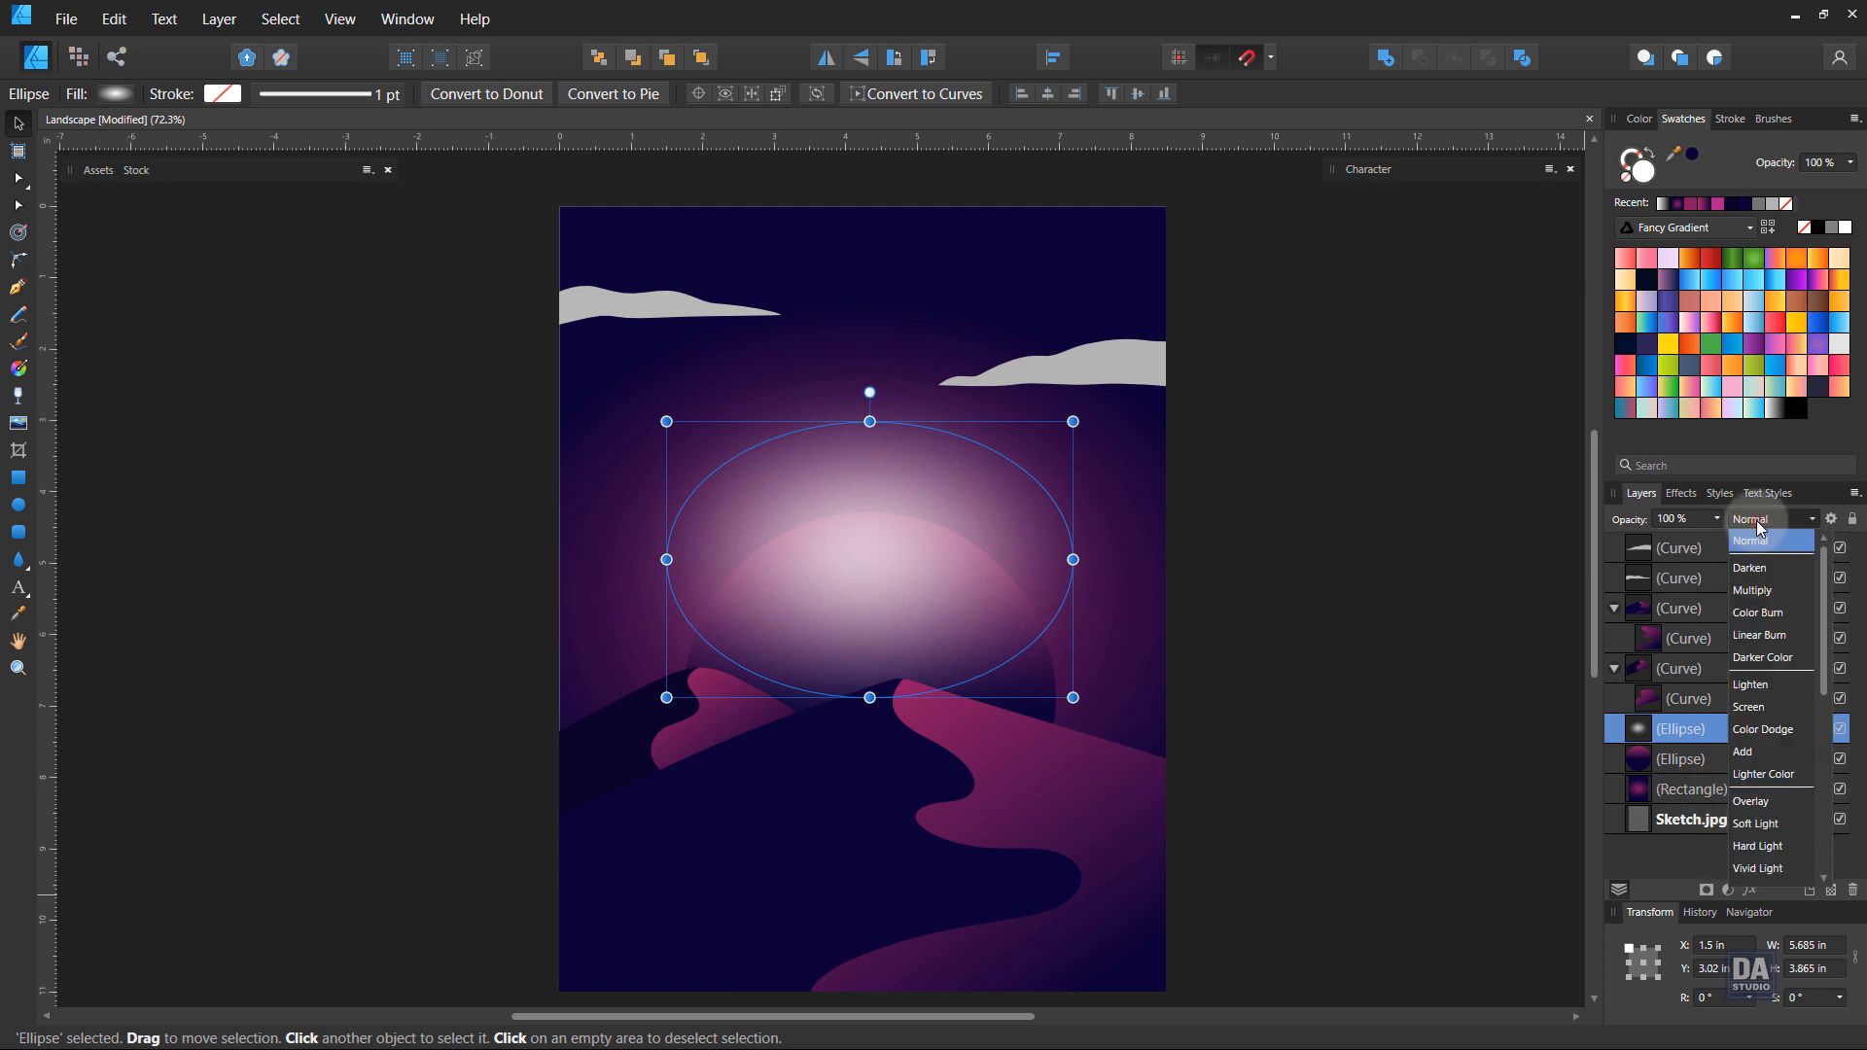
{"action": "left_click", "coordinate": [1751, 799]}
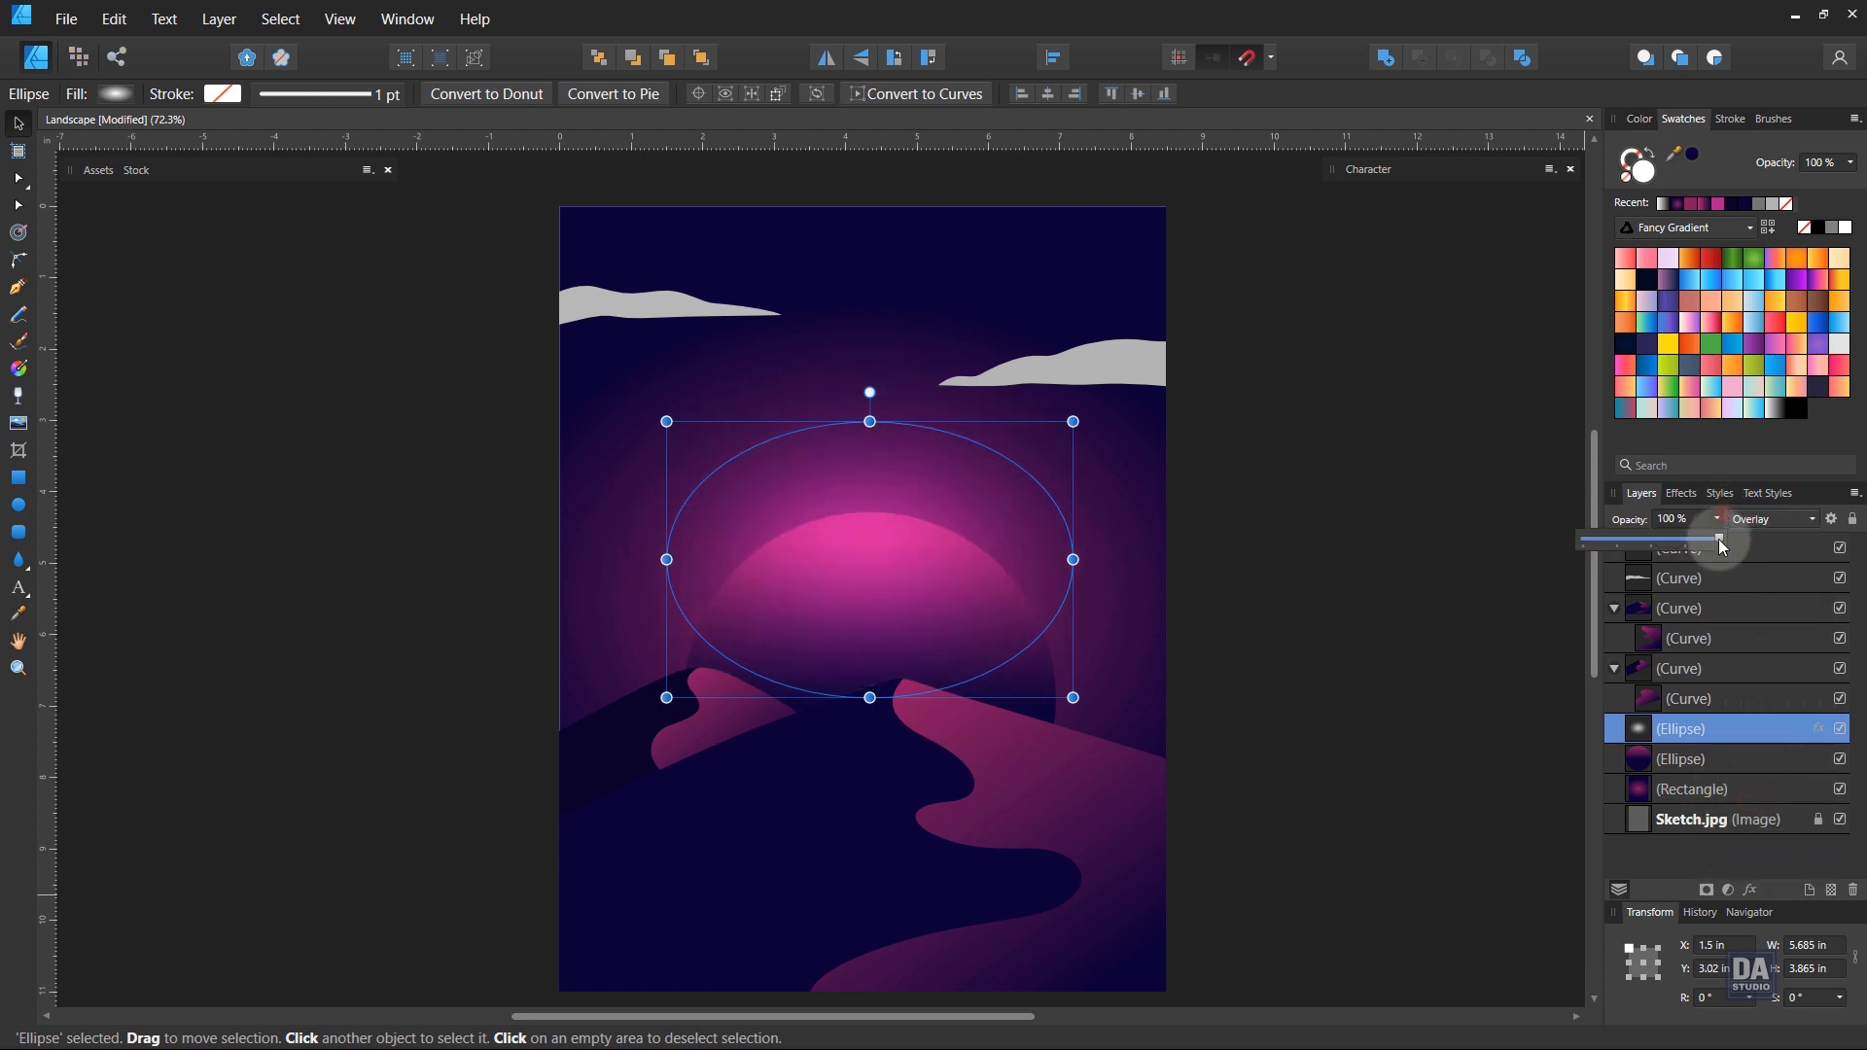
{"action": "left_click_drag", "start_coordinate": [1692, 543], "coordinate": [1684, 544]}
{"action": "left_click", "coordinate": [1455, 604]}
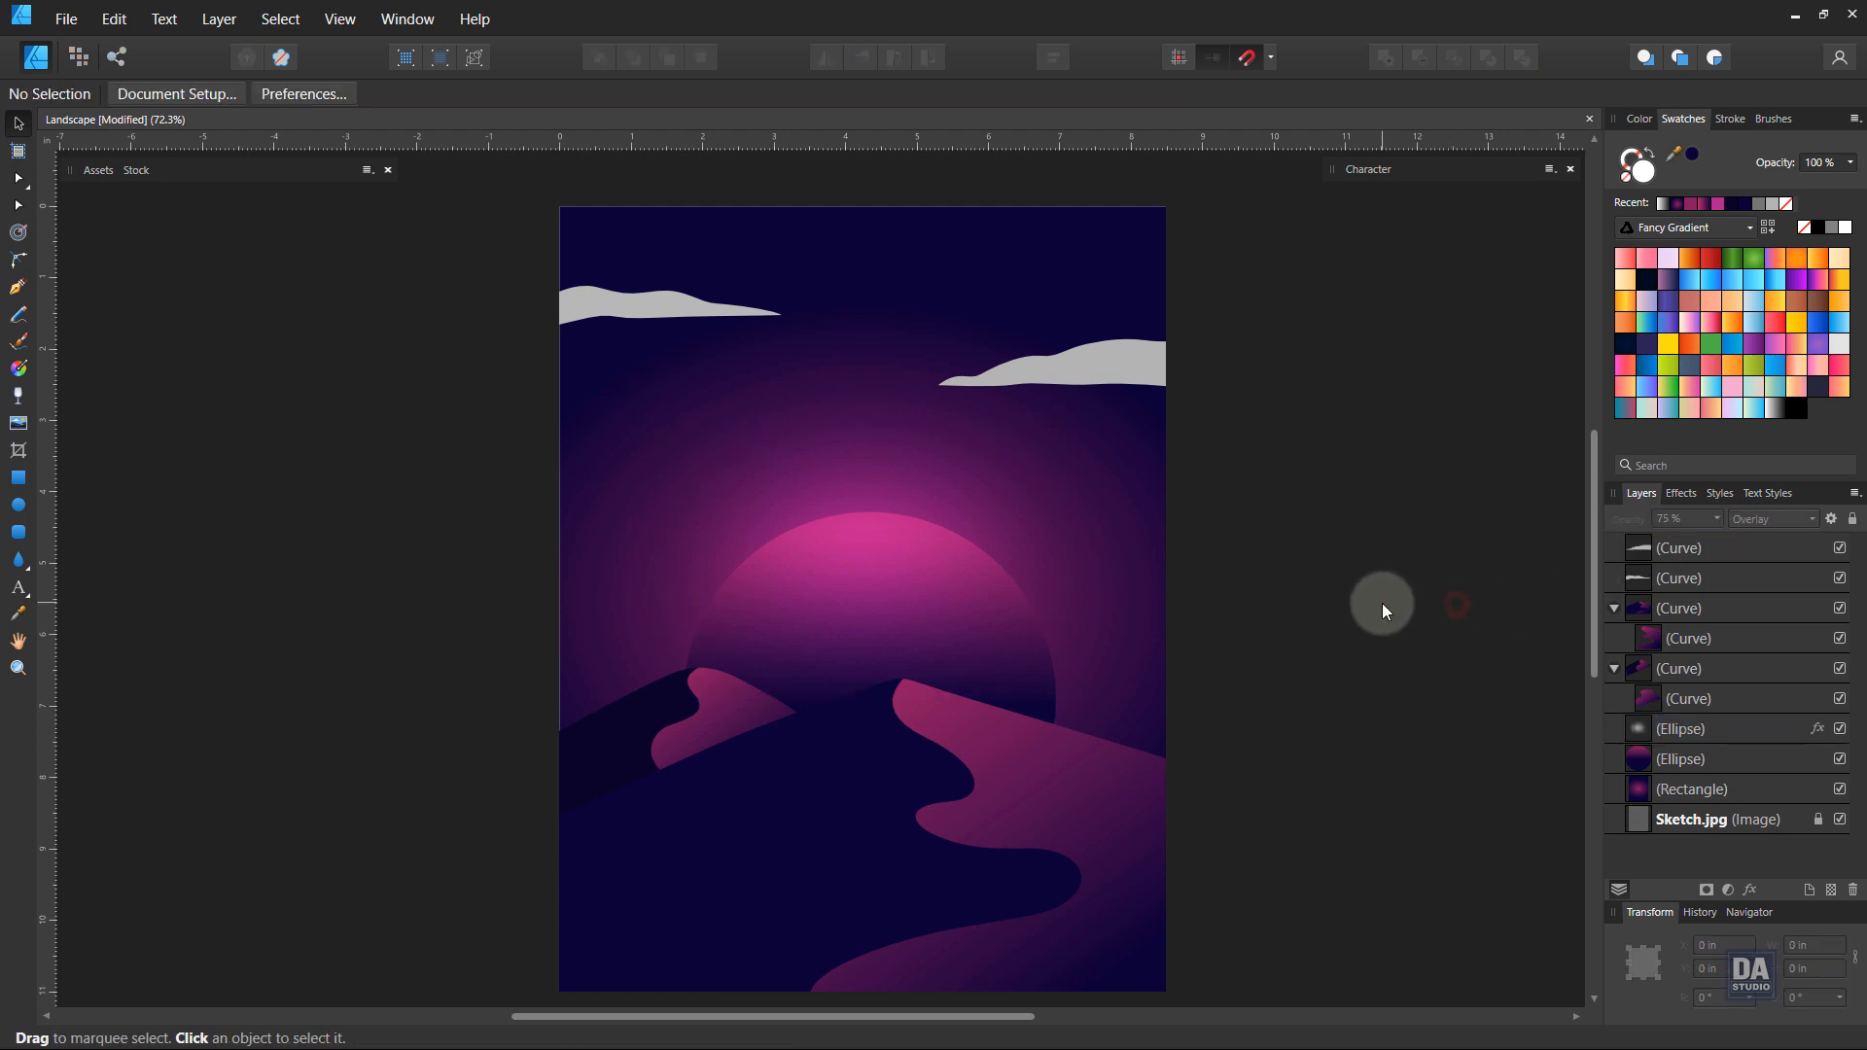
Step: Nudge the glow ellipse slightly downward over the sun and deselect it
{"action": "scroll", "coordinate": [846, 623], "scroll_direction": "down", "scroll_amount": 2}
{"action": "scroll", "coordinate": [880, 598], "scroll_direction": "up", "scroll_amount": 1}
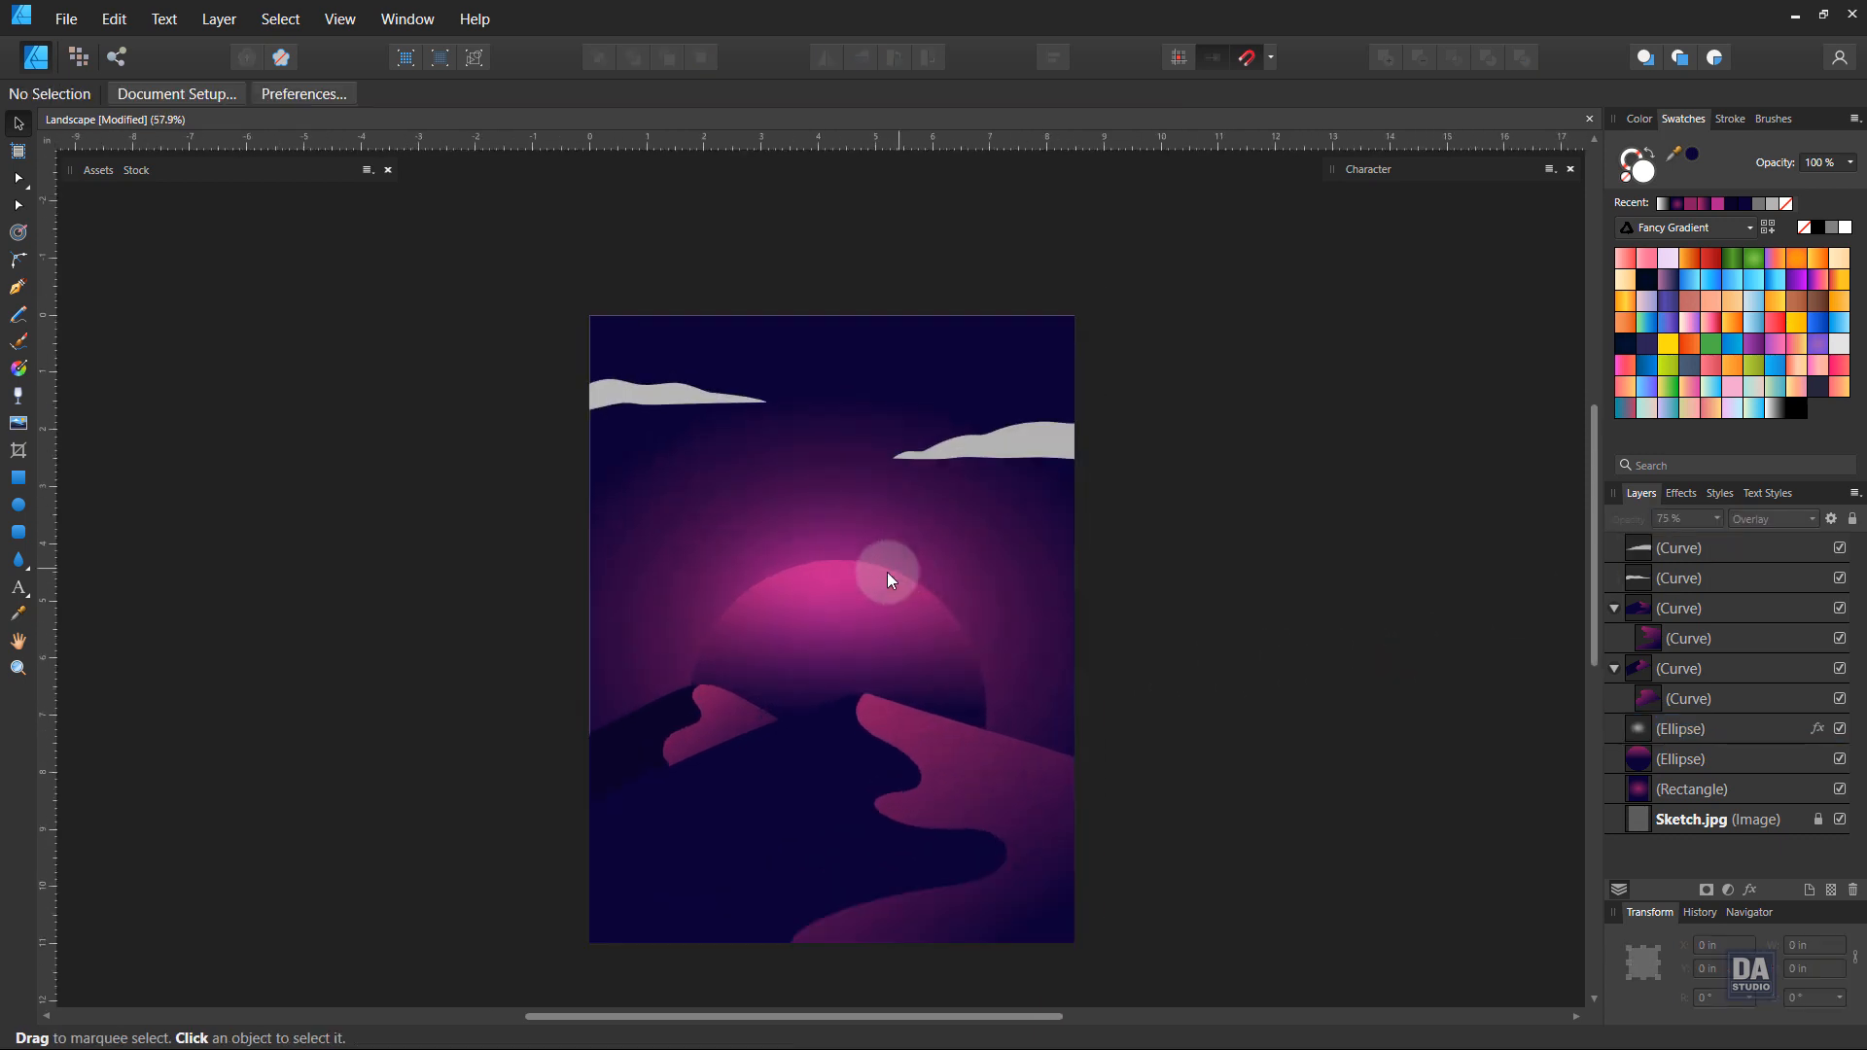
{"action": "scroll", "coordinate": [861, 579], "scroll_direction": "up", "scroll_amount": 1}
{"action": "scroll", "coordinate": [834, 621], "scroll_direction": "up", "scroll_amount": 1}
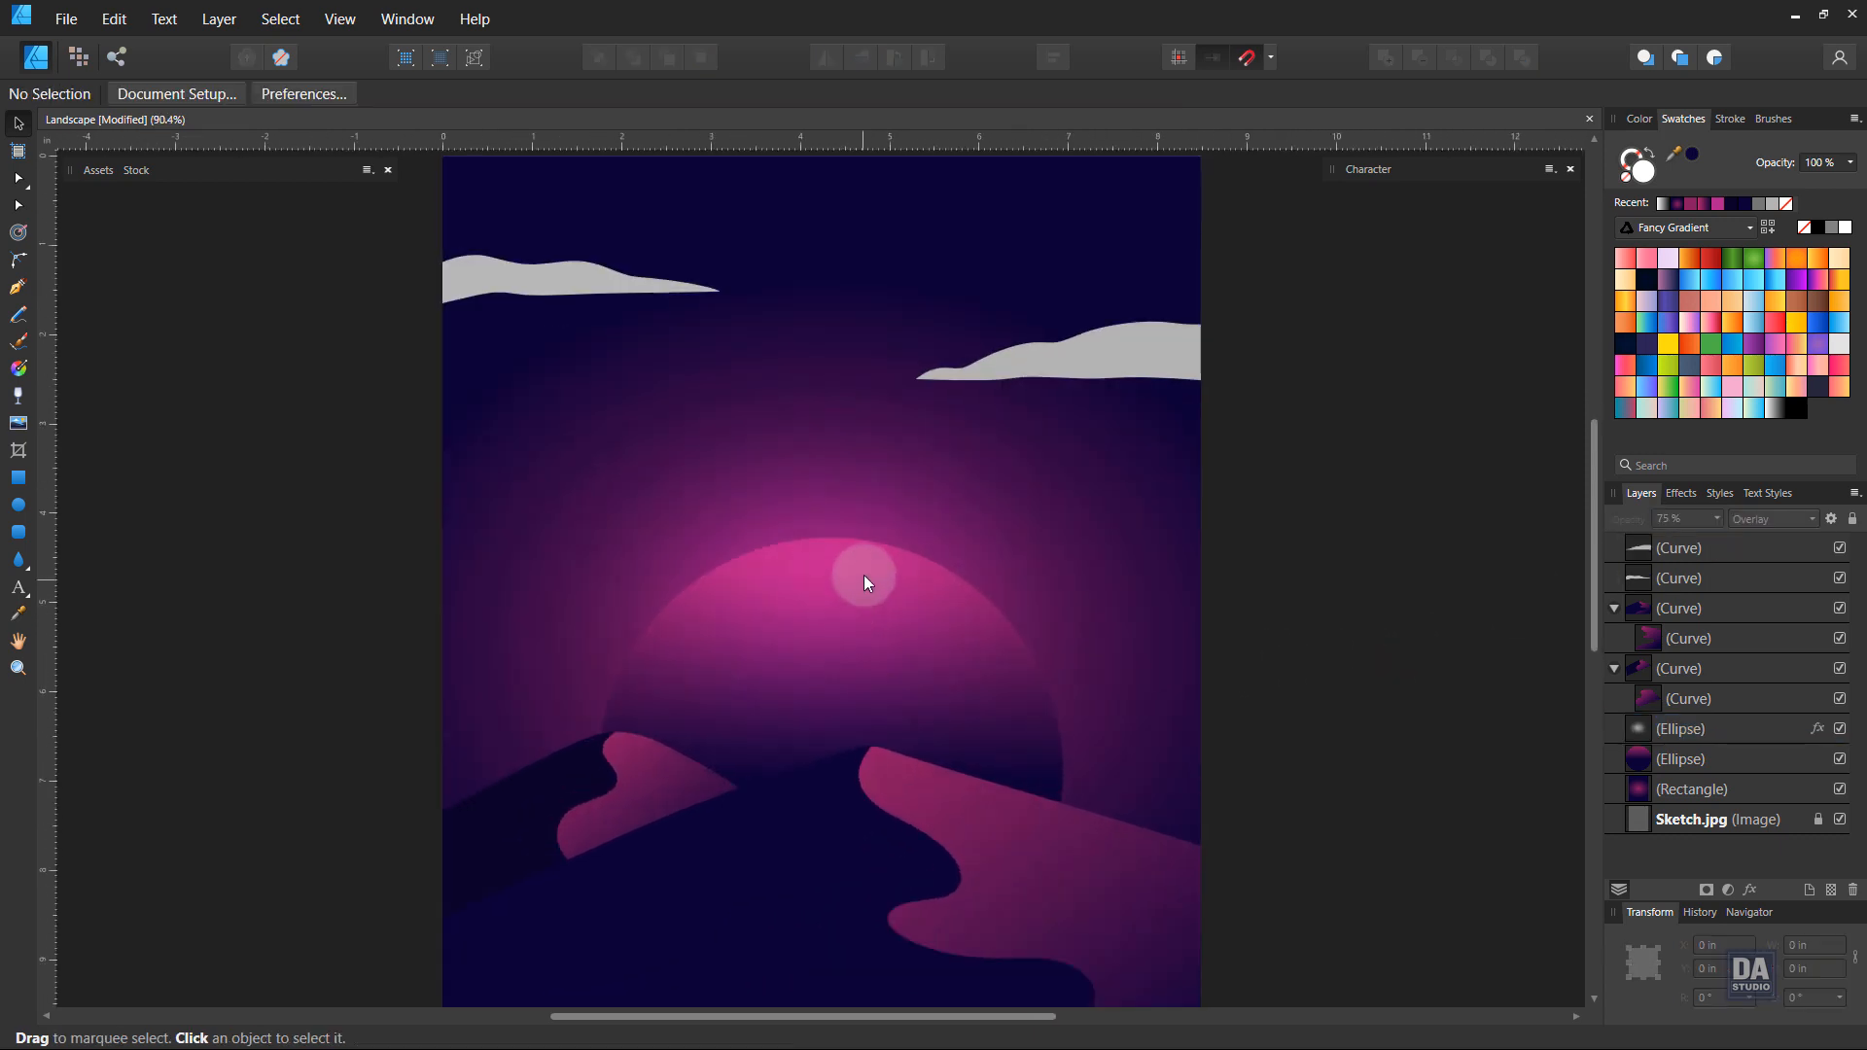
{"action": "left_click", "coordinate": [866, 570]}
{"action": "left_click", "coordinate": [866, 569], "text": "shift"}
{"action": "left_click_drag", "start_coordinate": [911, 588], "coordinate": [912, 604]}
{"action": "left_click", "coordinate": [1468, 598]}
{"action": "scroll", "coordinate": [1198, 637], "scroll_direction": "down", "scroll_amount": 3}
{"action": "scroll", "coordinate": [1217, 655], "scroll_direction": "up", "scroll_amount": 3}
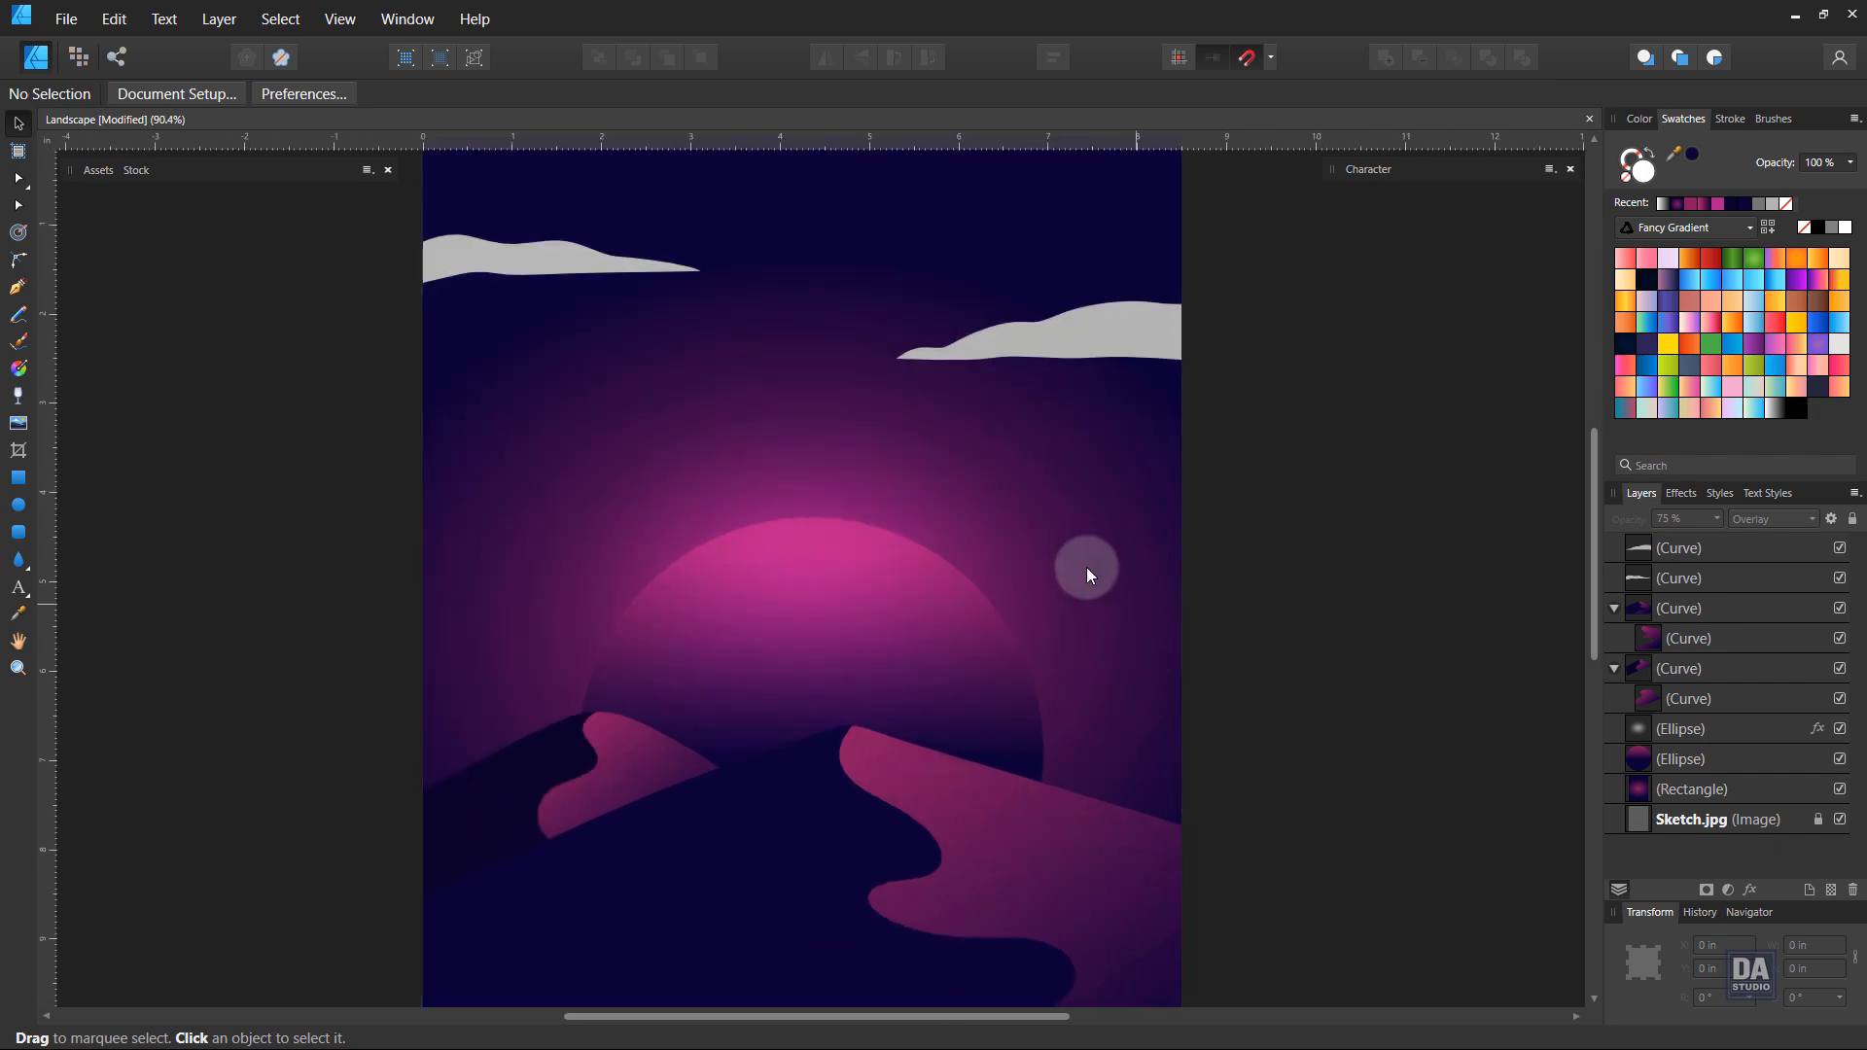
Step: Fill both grey clouds with the recently used magenta-to-navy linear gradient and deselect them
{"action": "left_click_drag", "start_coordinate": [1000, 544], "coordinate": [1013, 602]}
{"action": "left_click", "coordinate": [1106, 430]}
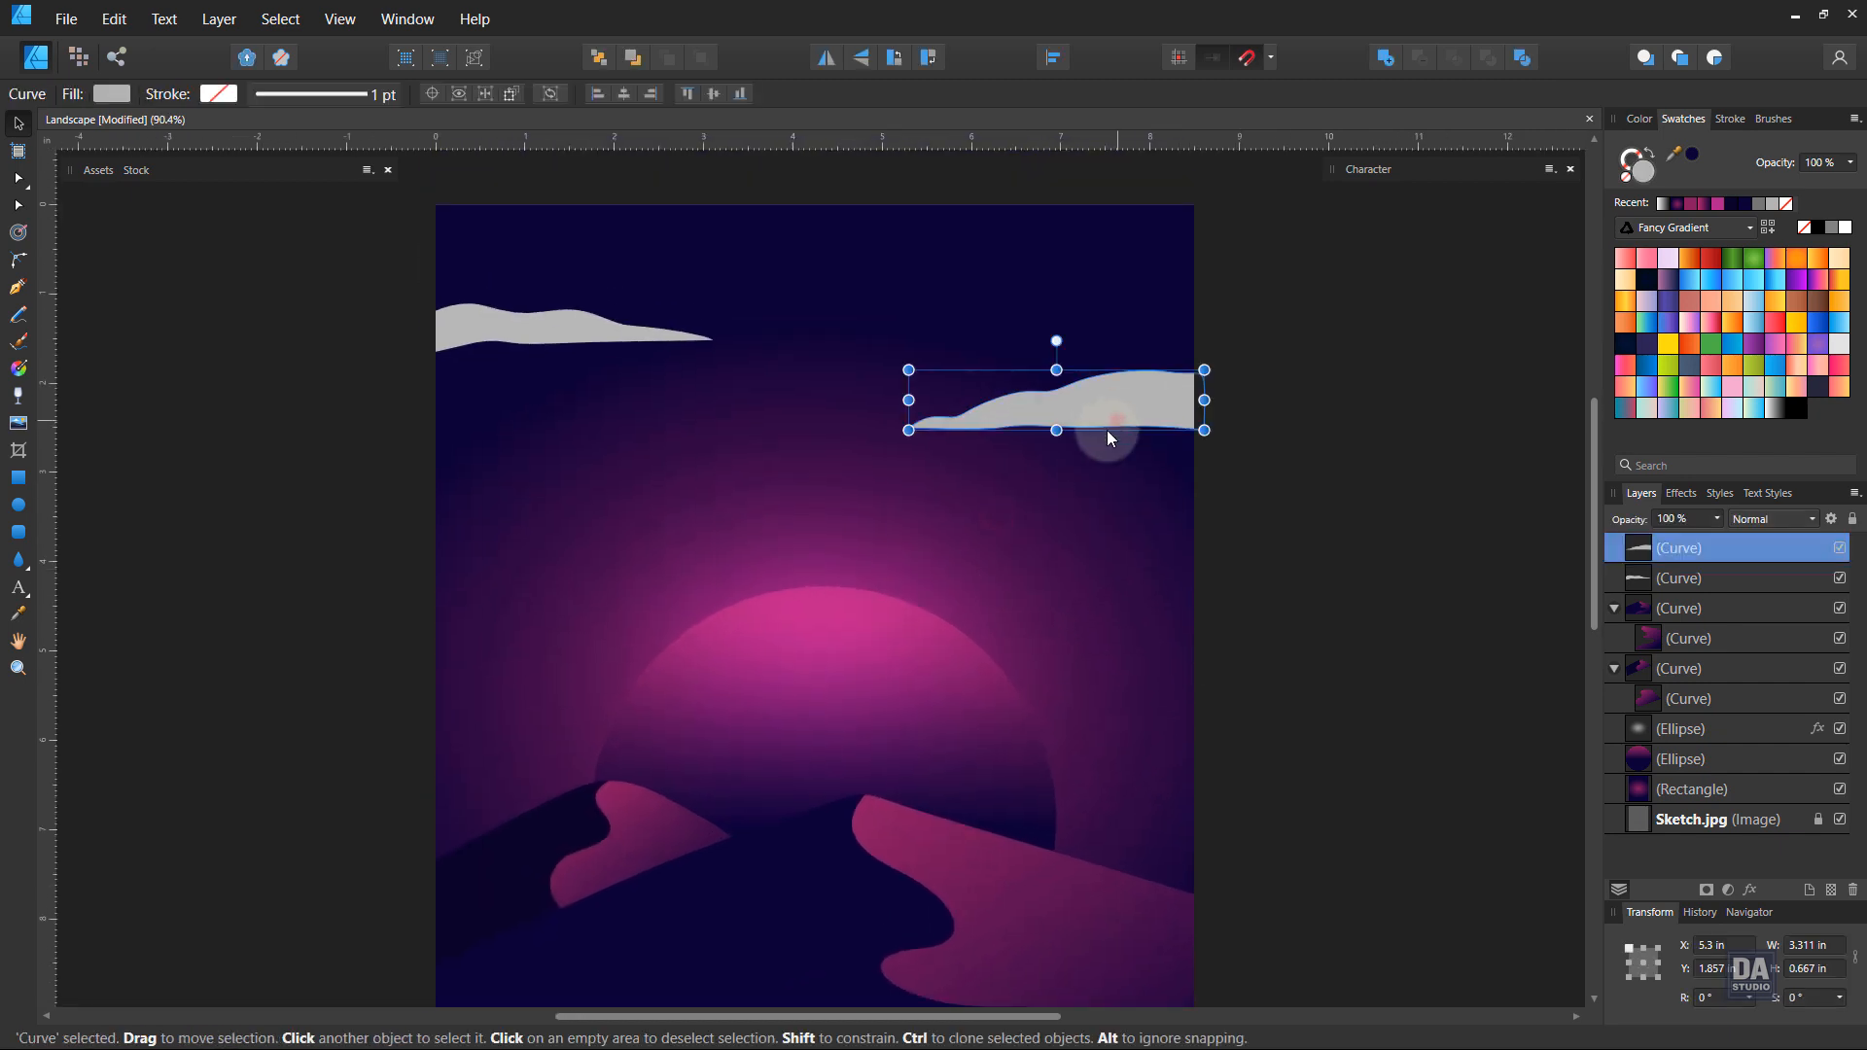
{"action": "left_click", "coordinate": [546, 323], "text": "shift"}
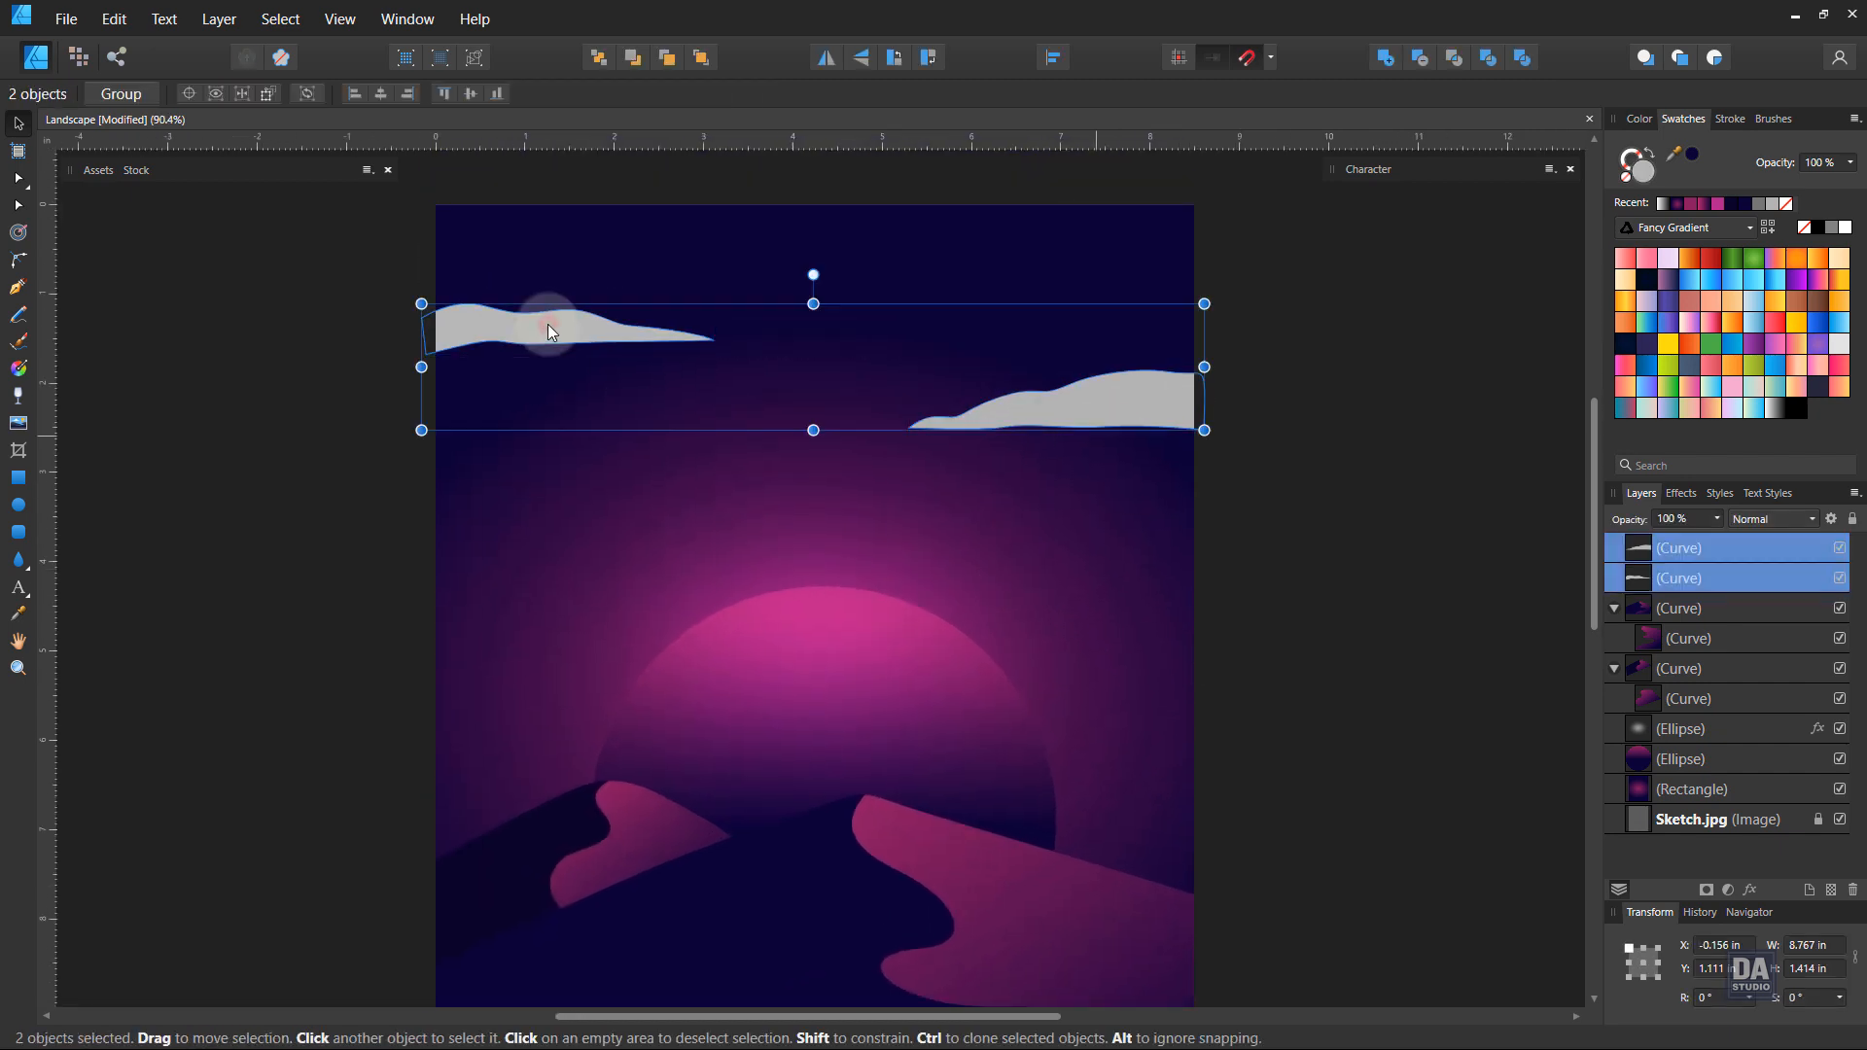
{"action": "left_click", "coordinate": [1695, 205]}
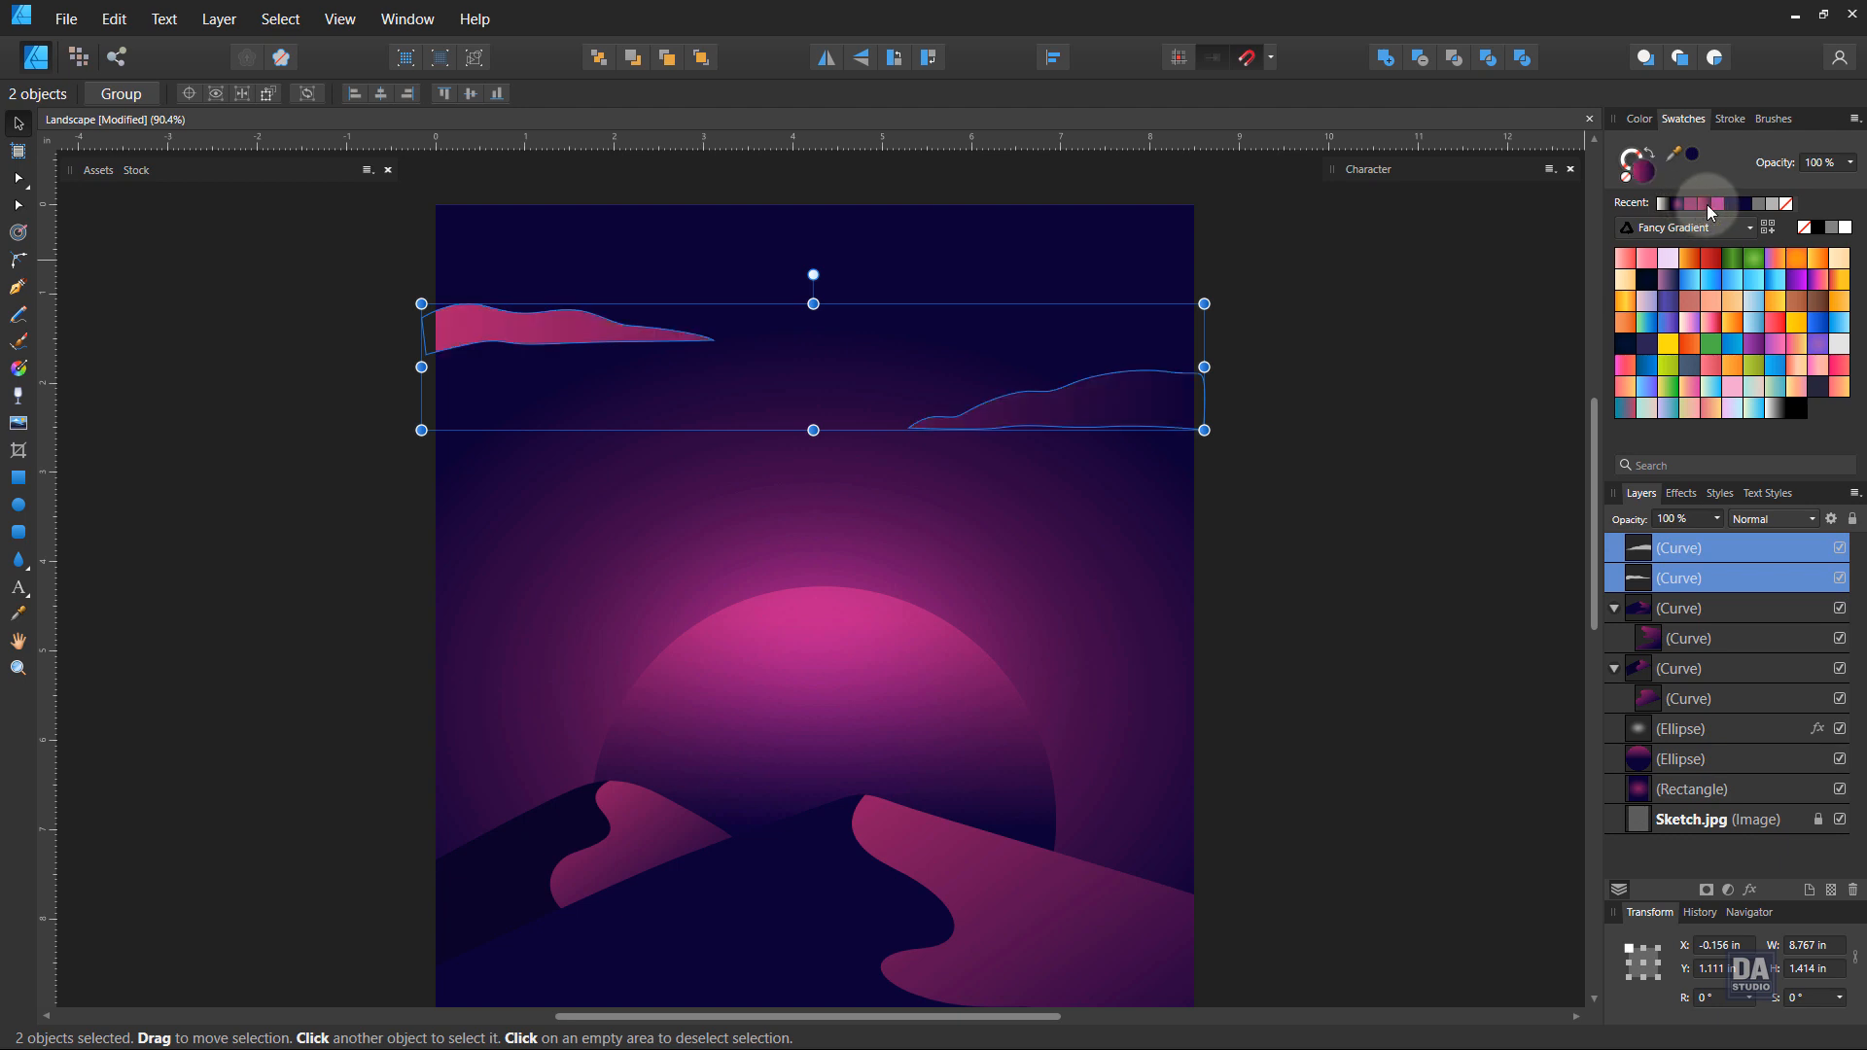
{"action": "left_click", "coordinate": [1386, 354]}
Step: Reverse the left cloud's gradient so it runs from magenta far right of the cloud to navy just beyond its left end
{"action": "left_click", "coordinate": [576, 336]}
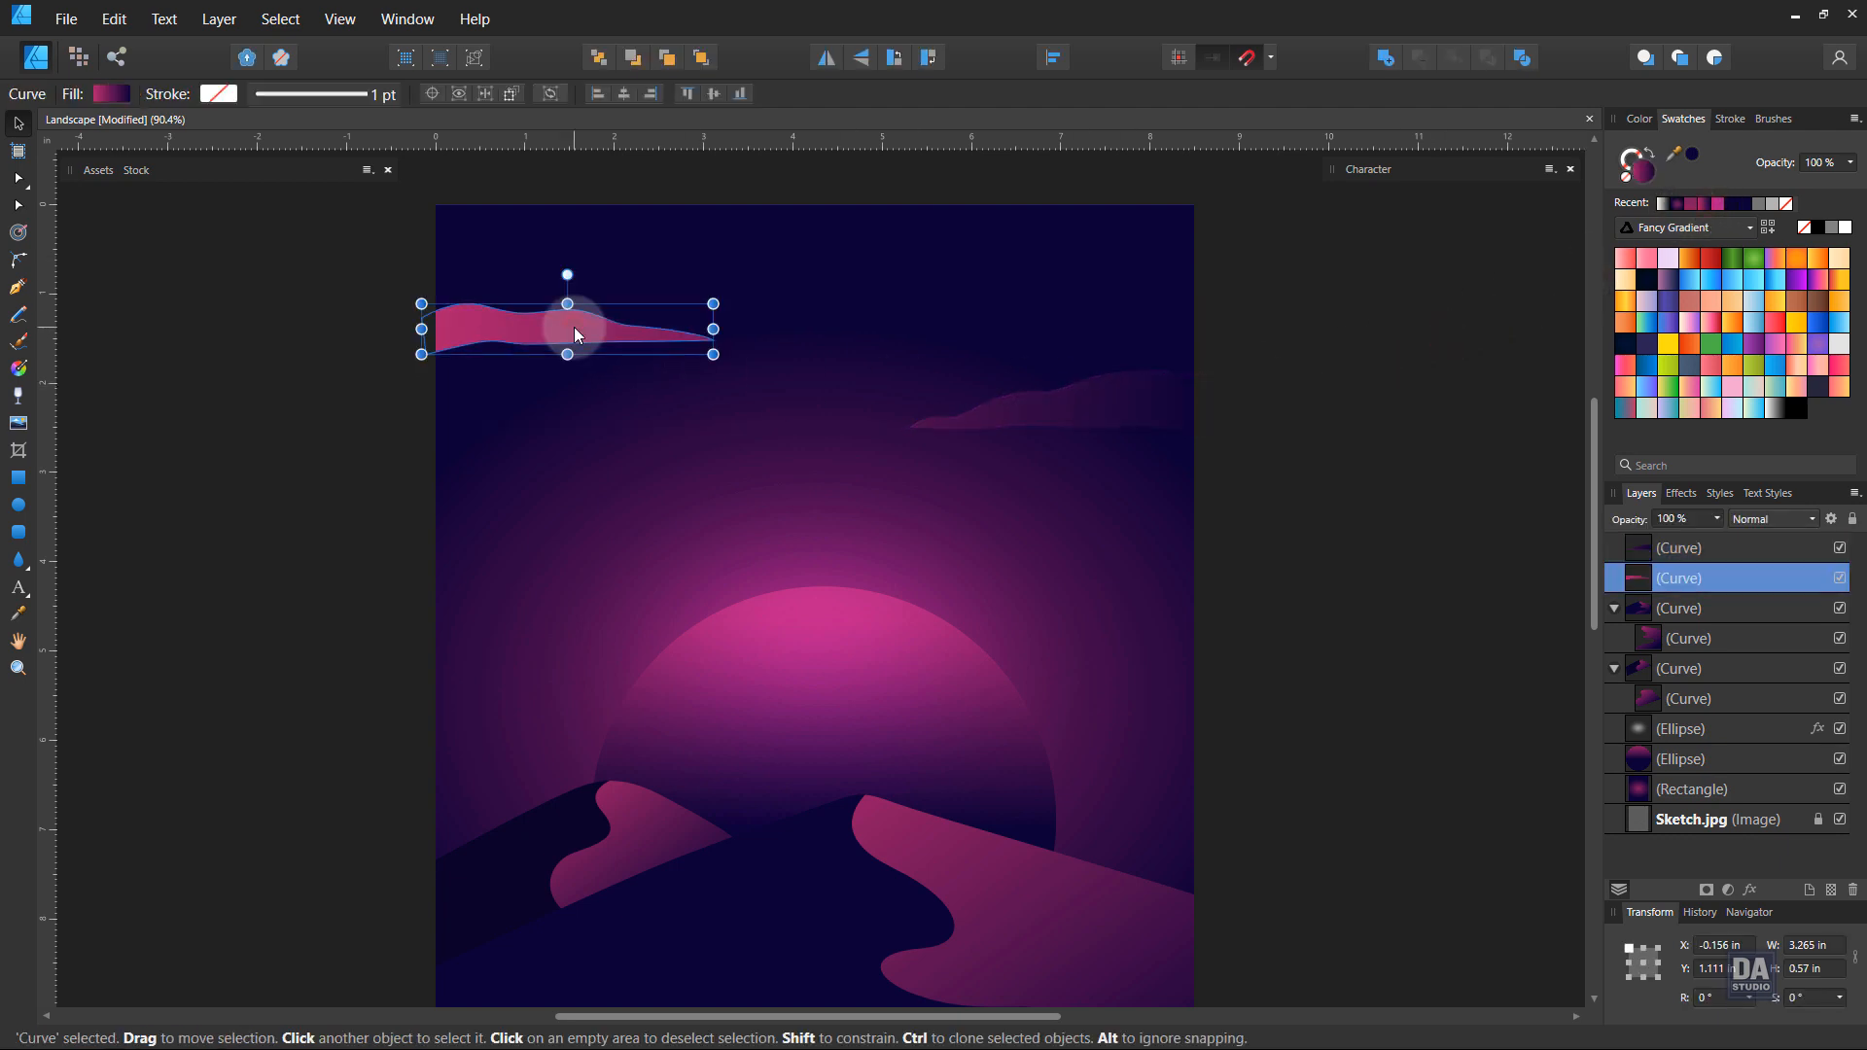
{"action": "key", "text": "g"}
{"action": "left_click_drag", "start_coordinate": [1119, 329], "coordinate": [365, 354]}
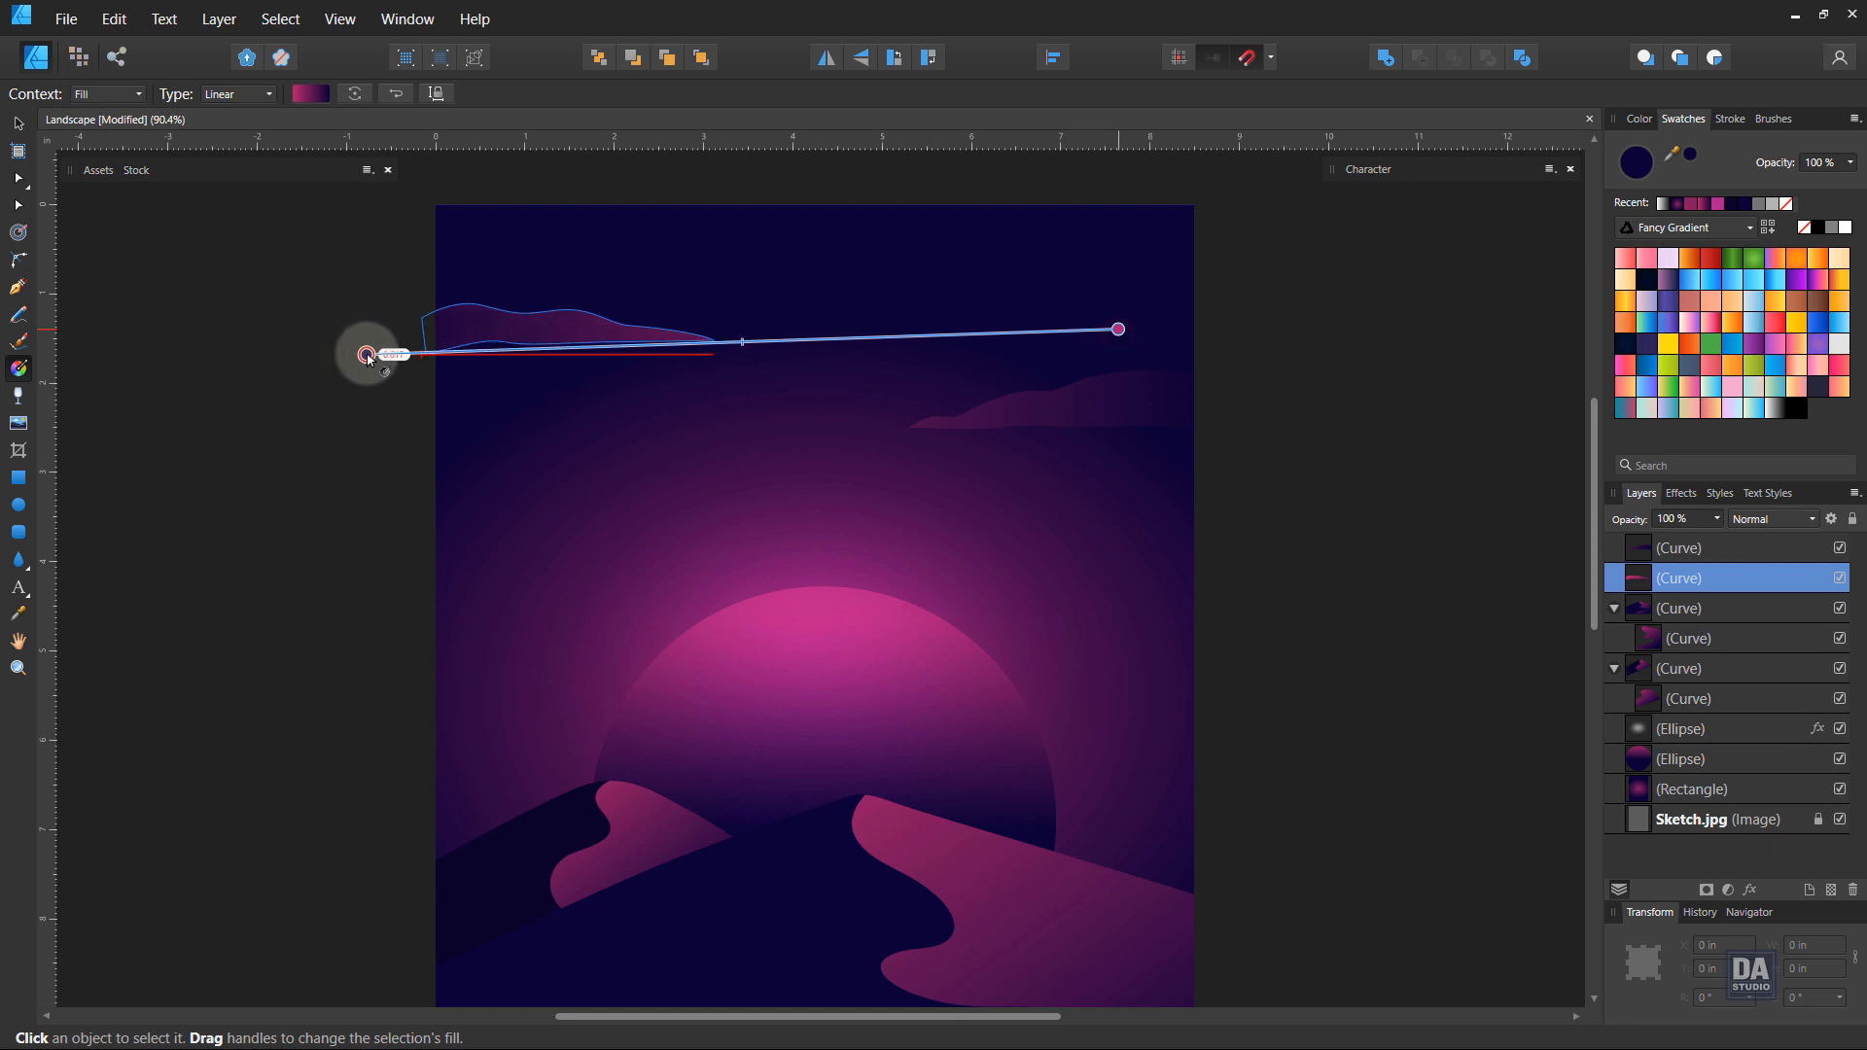
Step: Move the magenta end of the right cloud's gradient a little closer to the cloud and deselect it
{"action": "left_click", "coordinate": [1057, 418]}
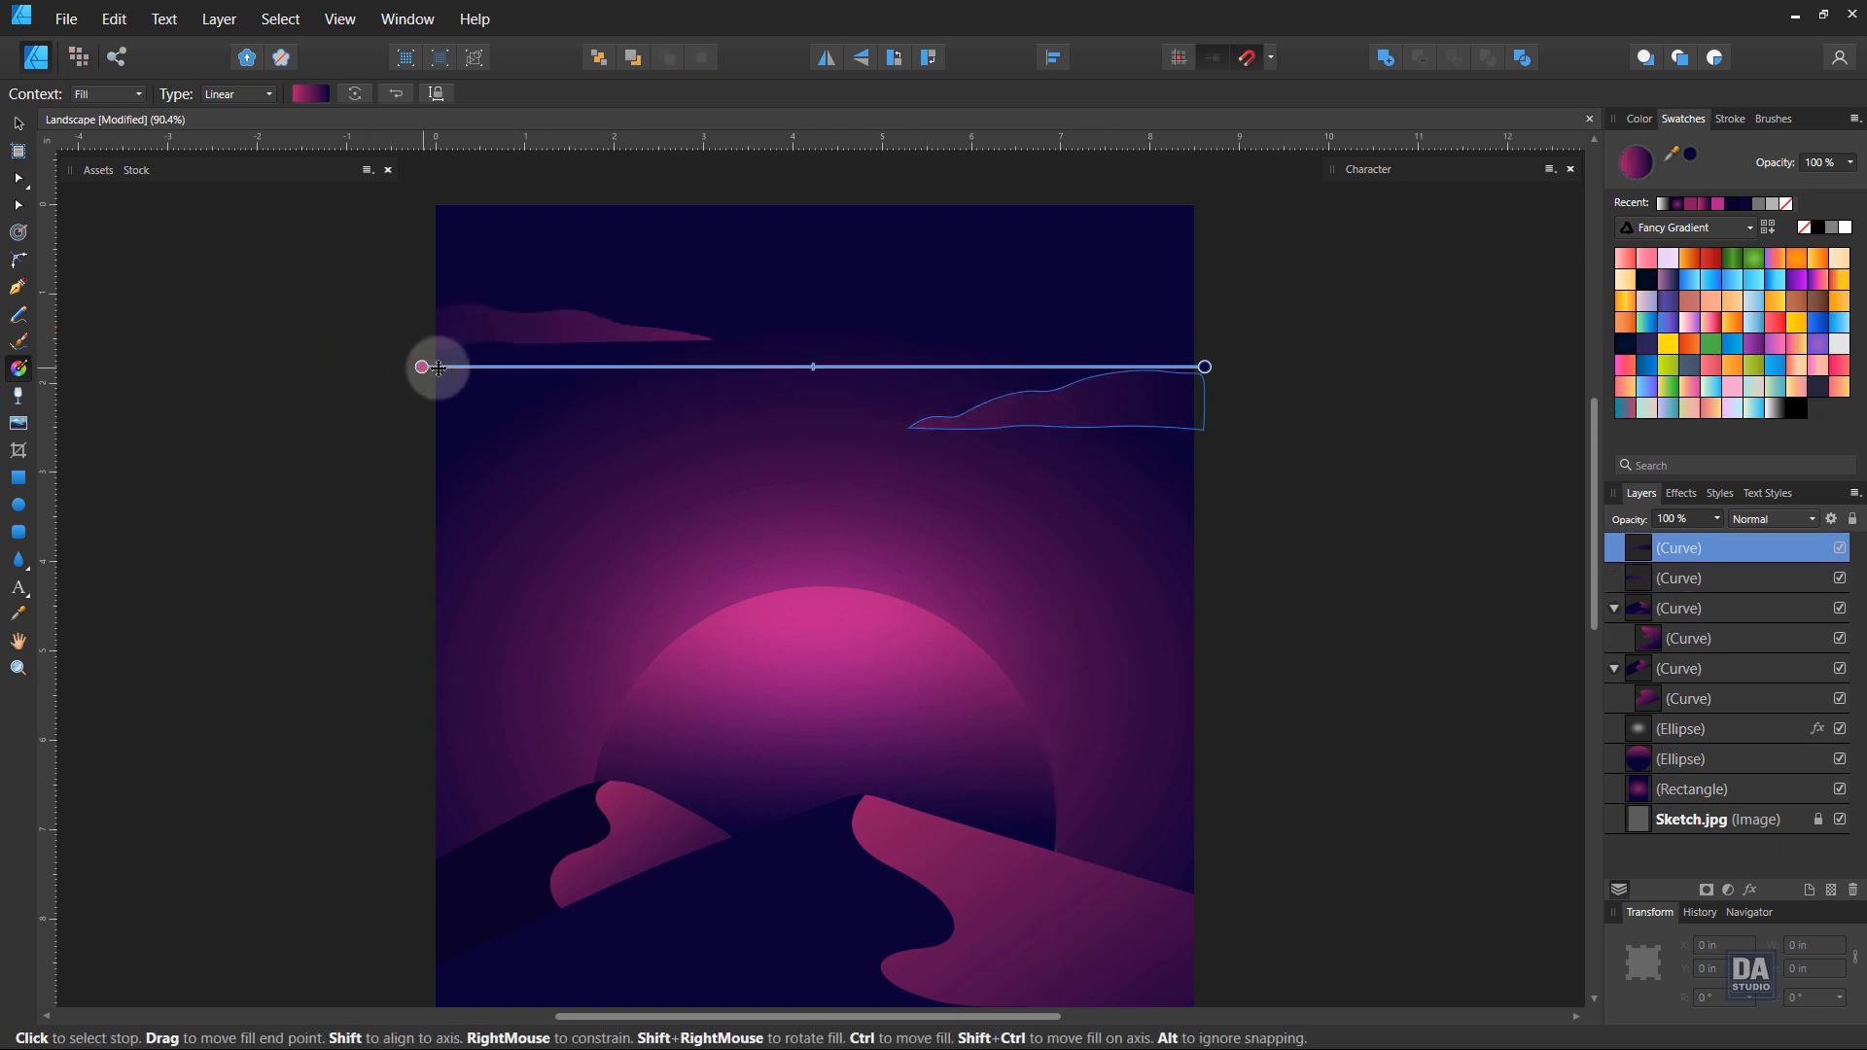
{"action": "left_click_drag", "start_coordinate": [438, 369], "coordinate": [543, 369]}
{"action": "left_click", "coordinate": [19, 124]}
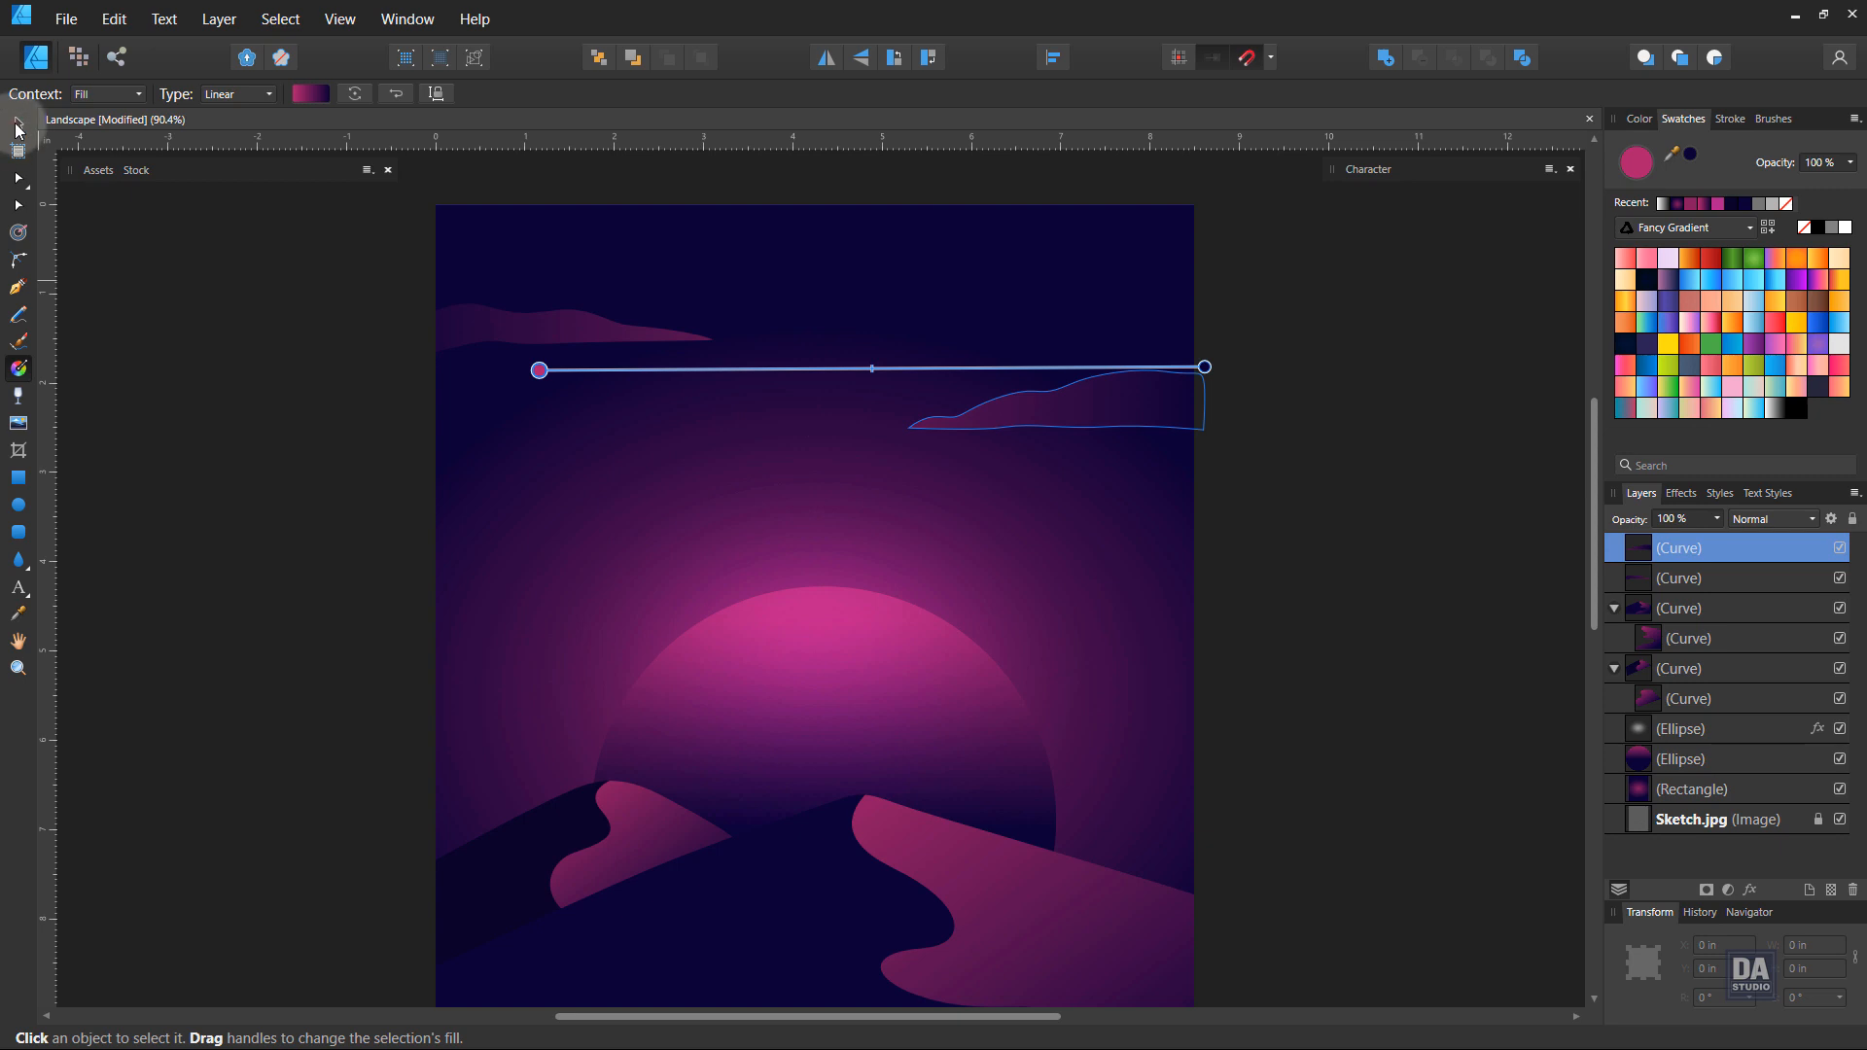
{"action": "left_click", "coordinate": [262, 367]}
Step: Lower the left cloud's opacity to about 73% and deselect it
{"action": "scroll", "coordinate": [818, 538], "scroll_direction": "down", "scroll_amount": 4}
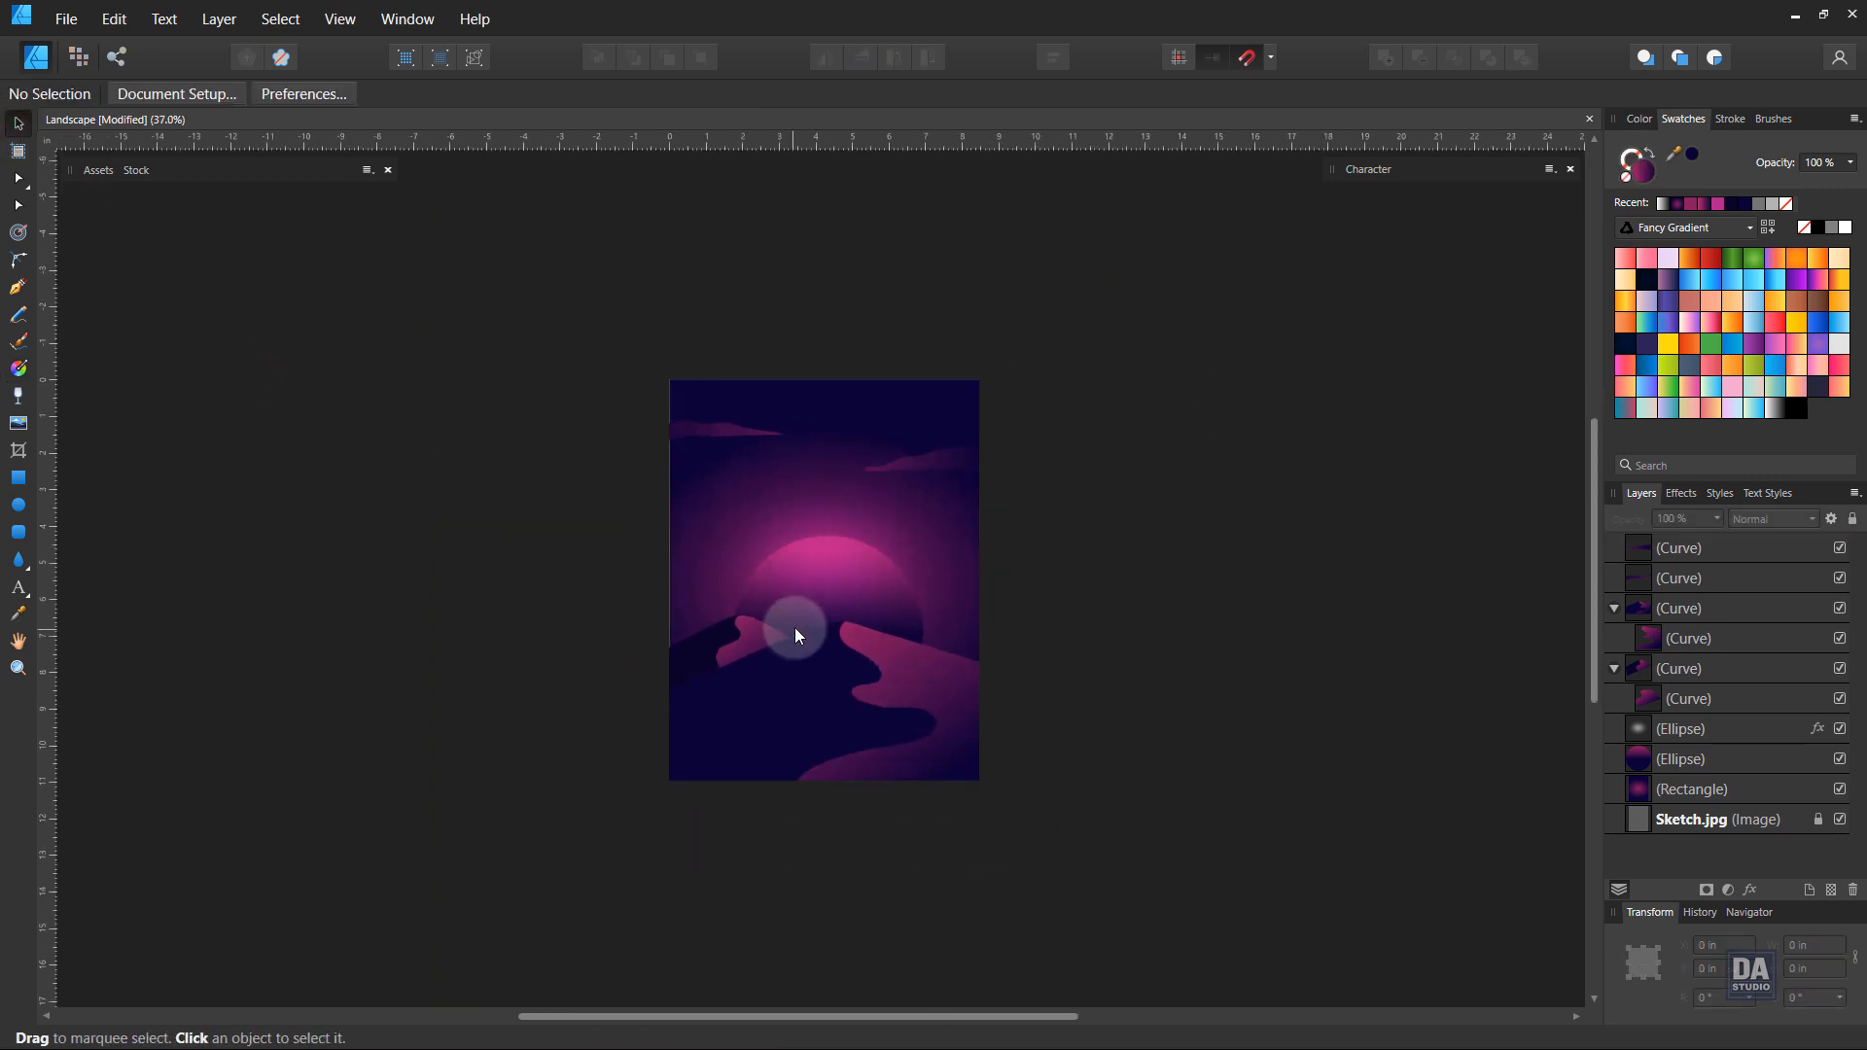
{"action": "scroll", "coordinate": [795, 627], "scroll_direction": "up", "scroll_amount": 2}
{"action": "scroll", "coordinate": [946, 383], "scroll_direction": "up", "scroll_amount": 2}
{"action": "left_click", "coordinate": [583, 342]}
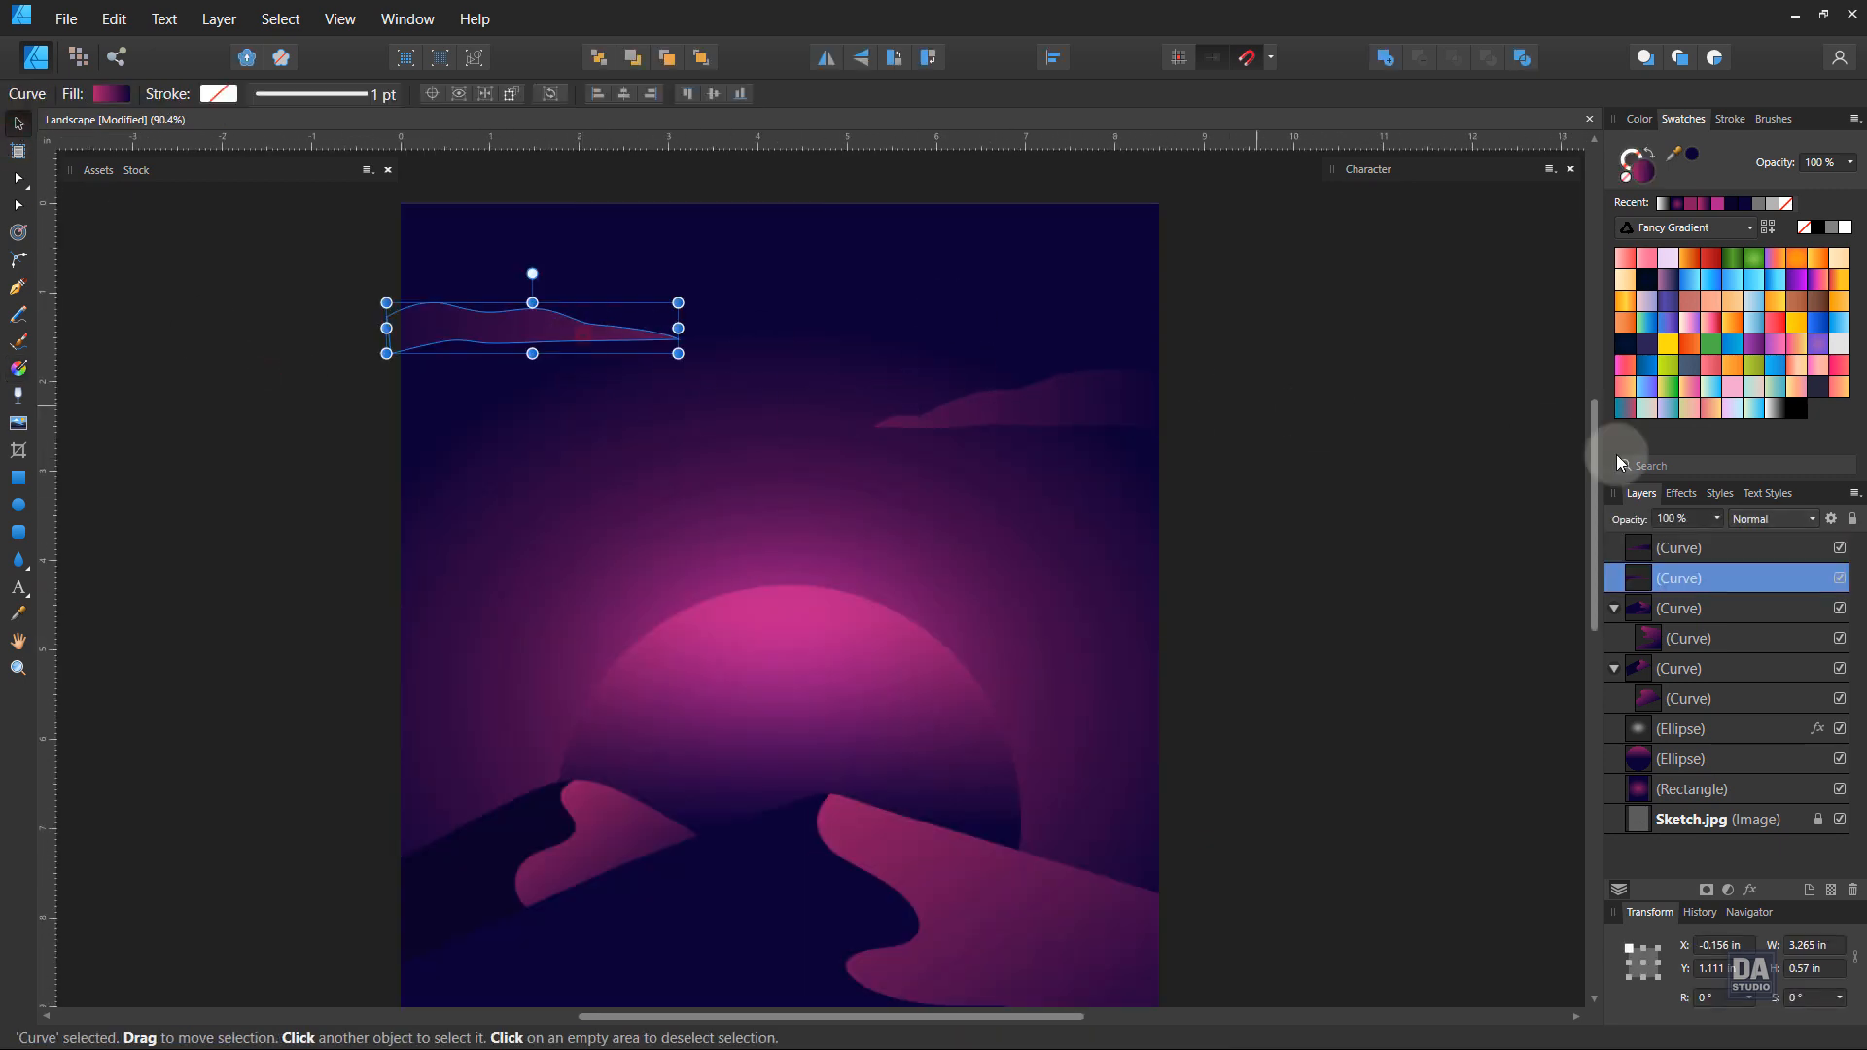
{"action": "left_click", "coordinate": [1717, 518]}
{"action": "left_click_drag", "start_coordinate": [1719, 541], "coordinate": [1651, 545]}
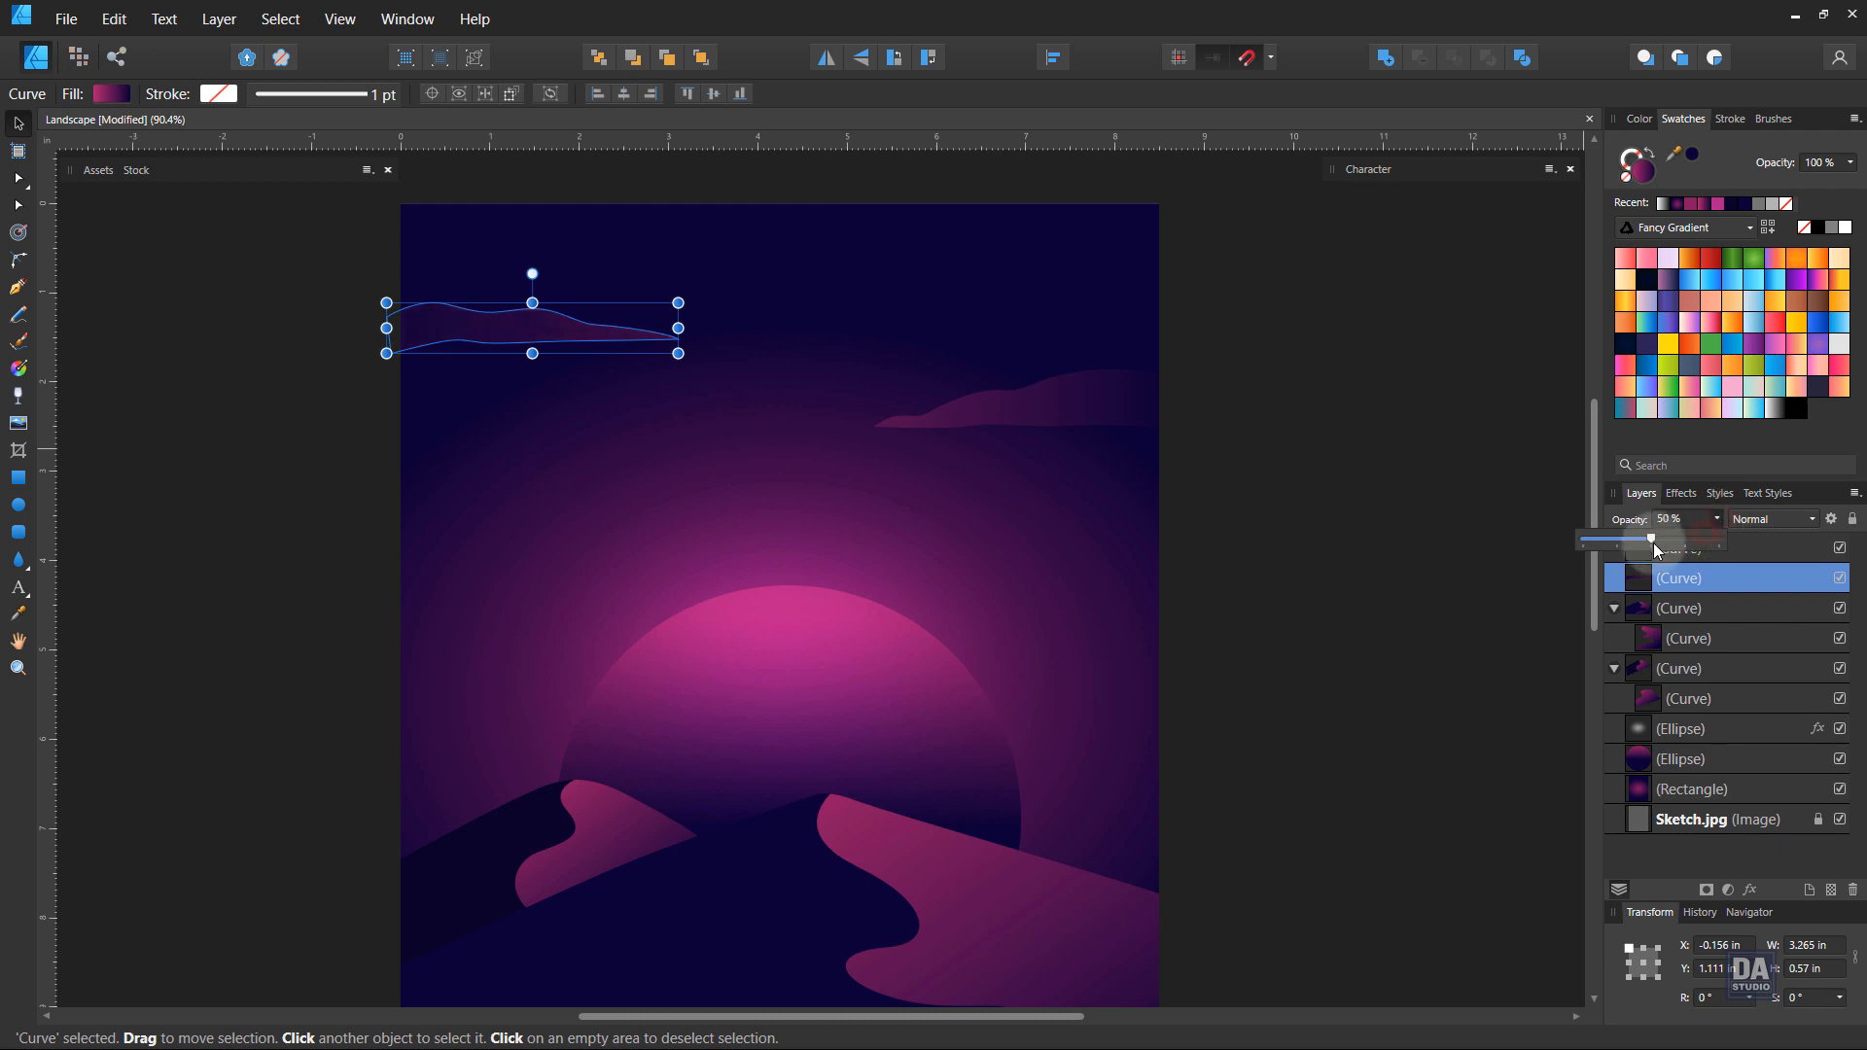
{"action": "left_click", "coordinate": [1410, 592]}
{"action": "left_click", "coordinate": [610, 342]}
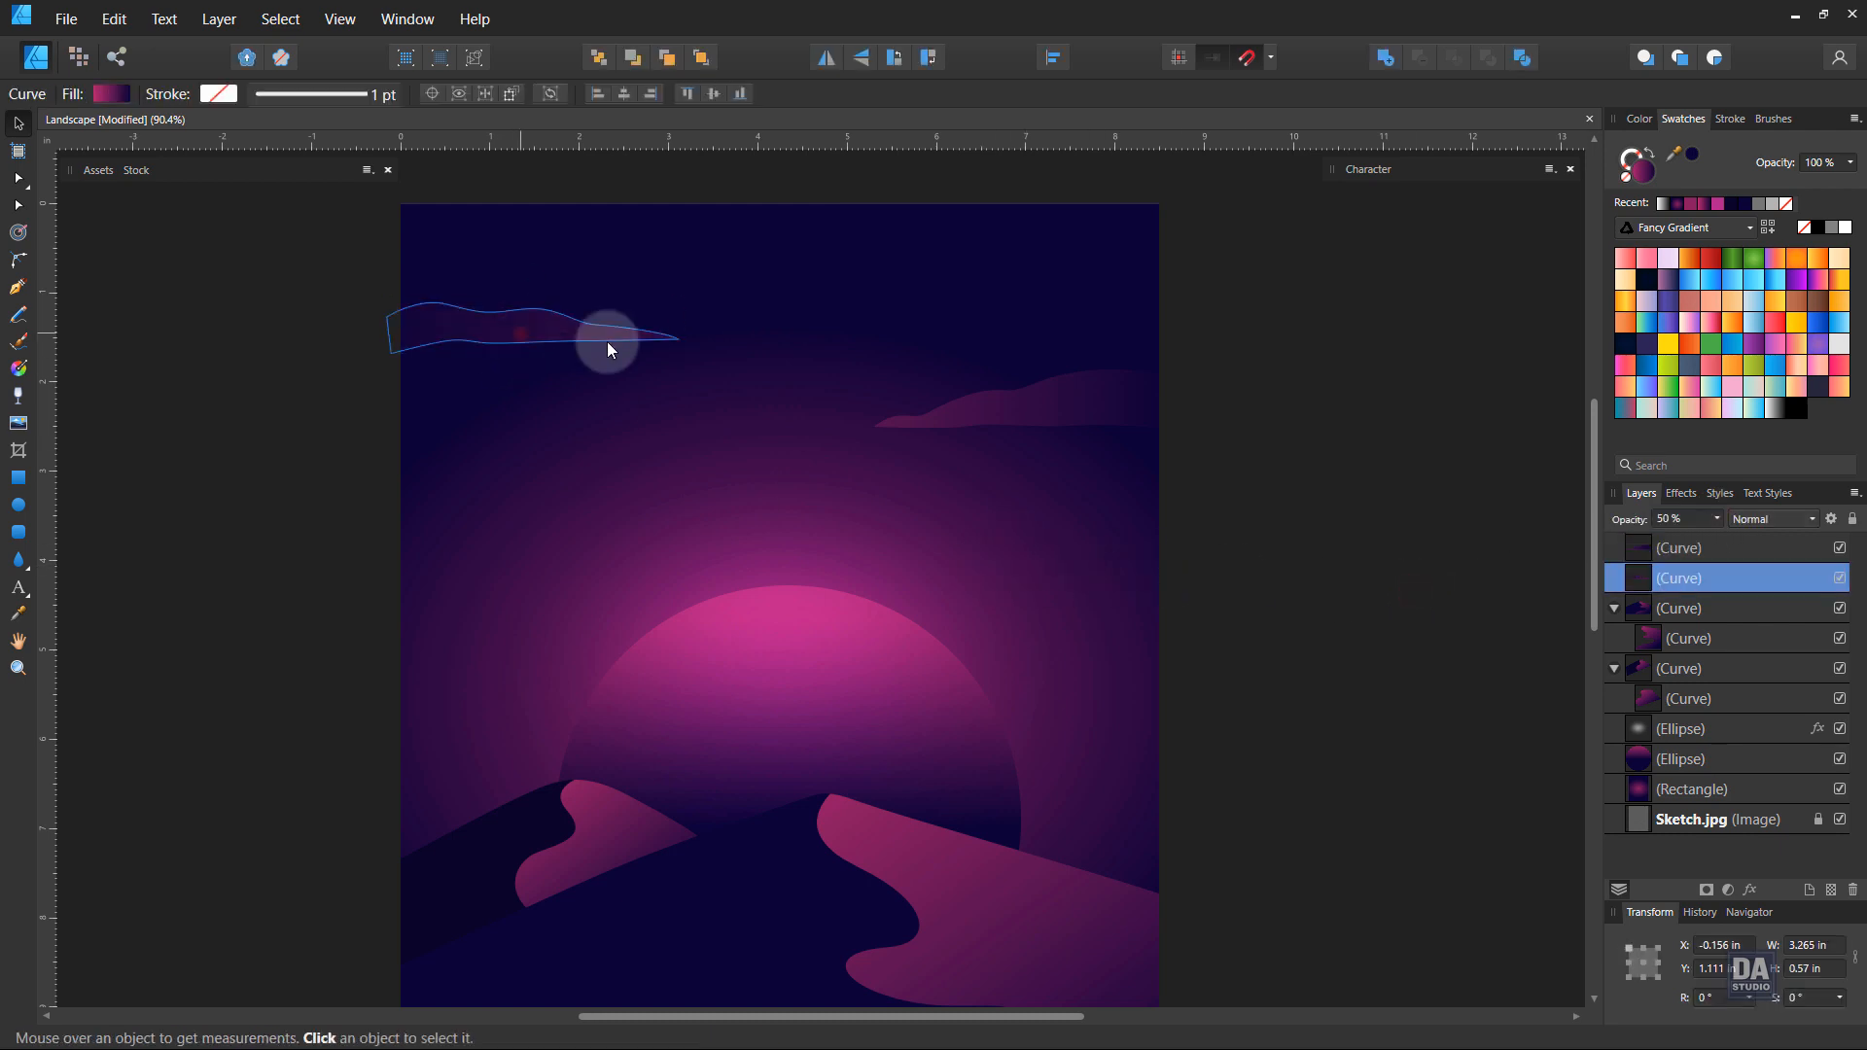
{"action": "left_click", "coordinate": [1717, 518]}
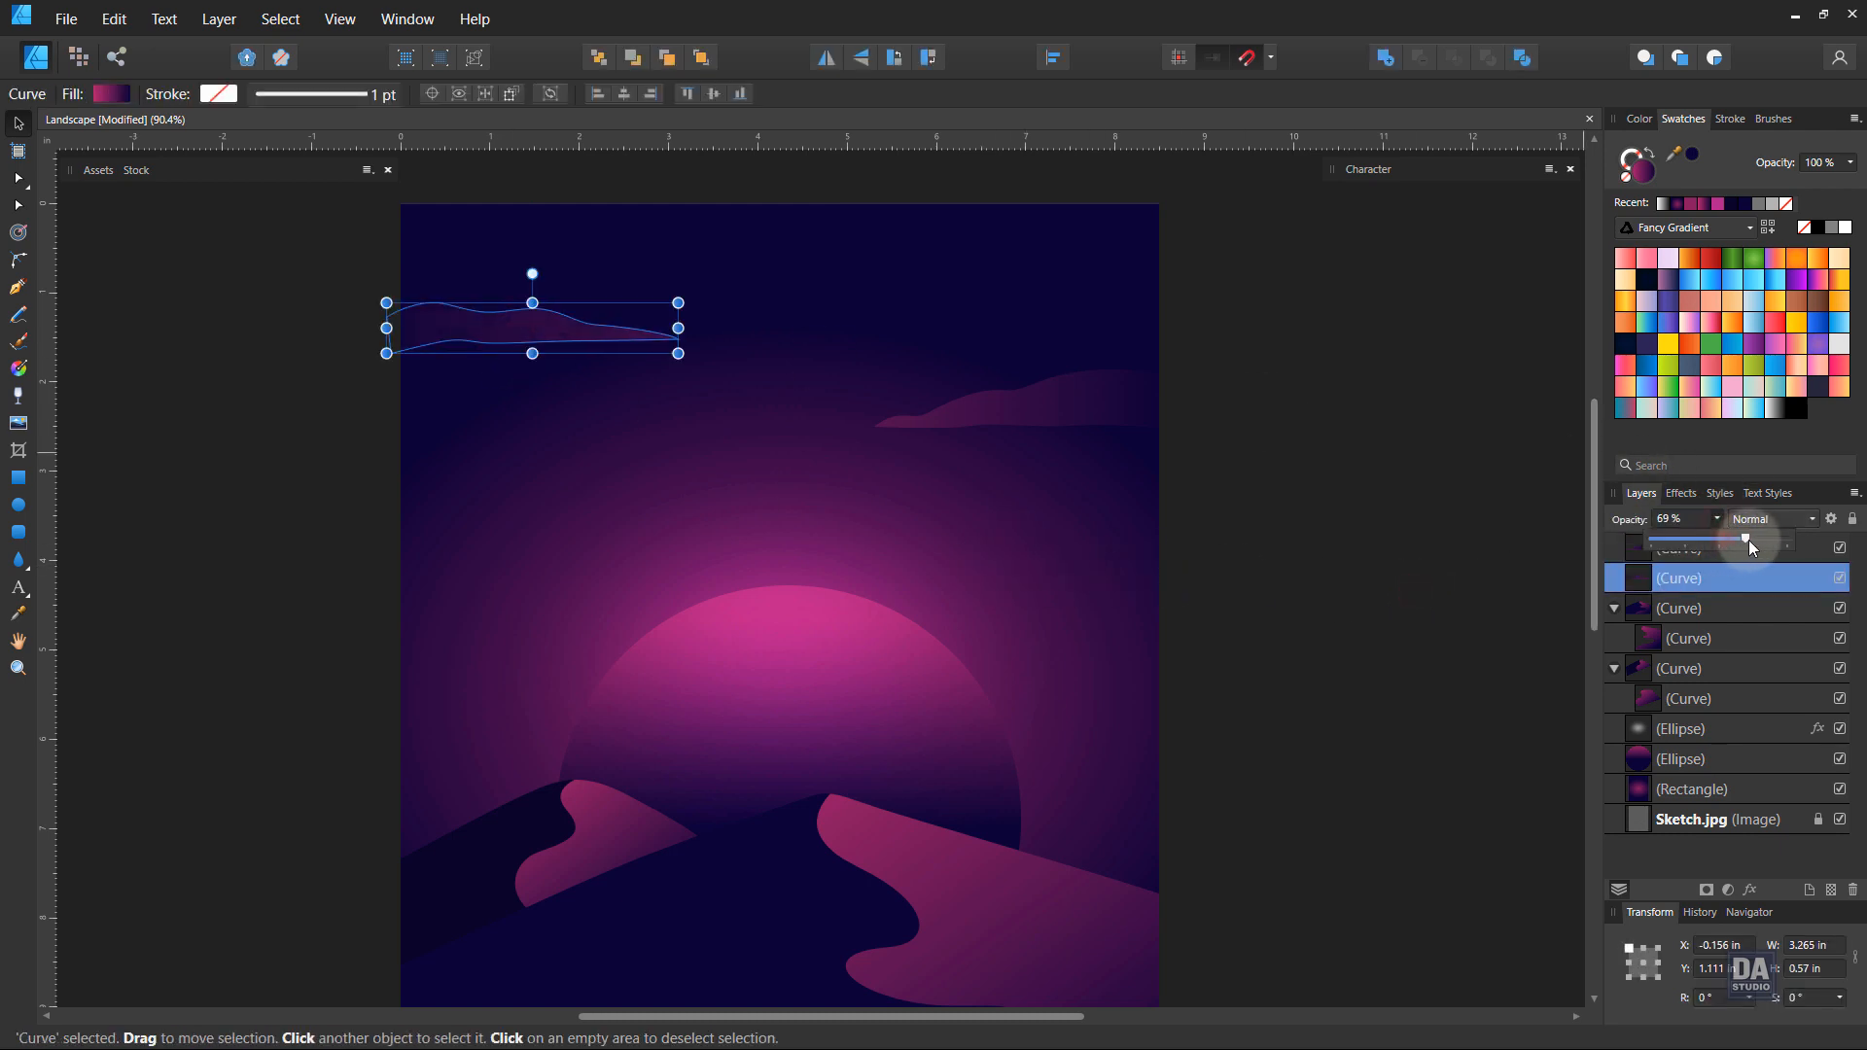
{"action": "left_click_drag", "start_coordinate": [1748, 540], "coordinate": [1754, 541]}
{"action": "left_click", "coordinate": [1313, 534]}
Step: Nudge the right cloud slightly down to a Y position of about 2.03 in and deselect it
{"action": "scroll", "coordinate": [926, 517], "scroll_direction": "down", "scroll_amount": 4}
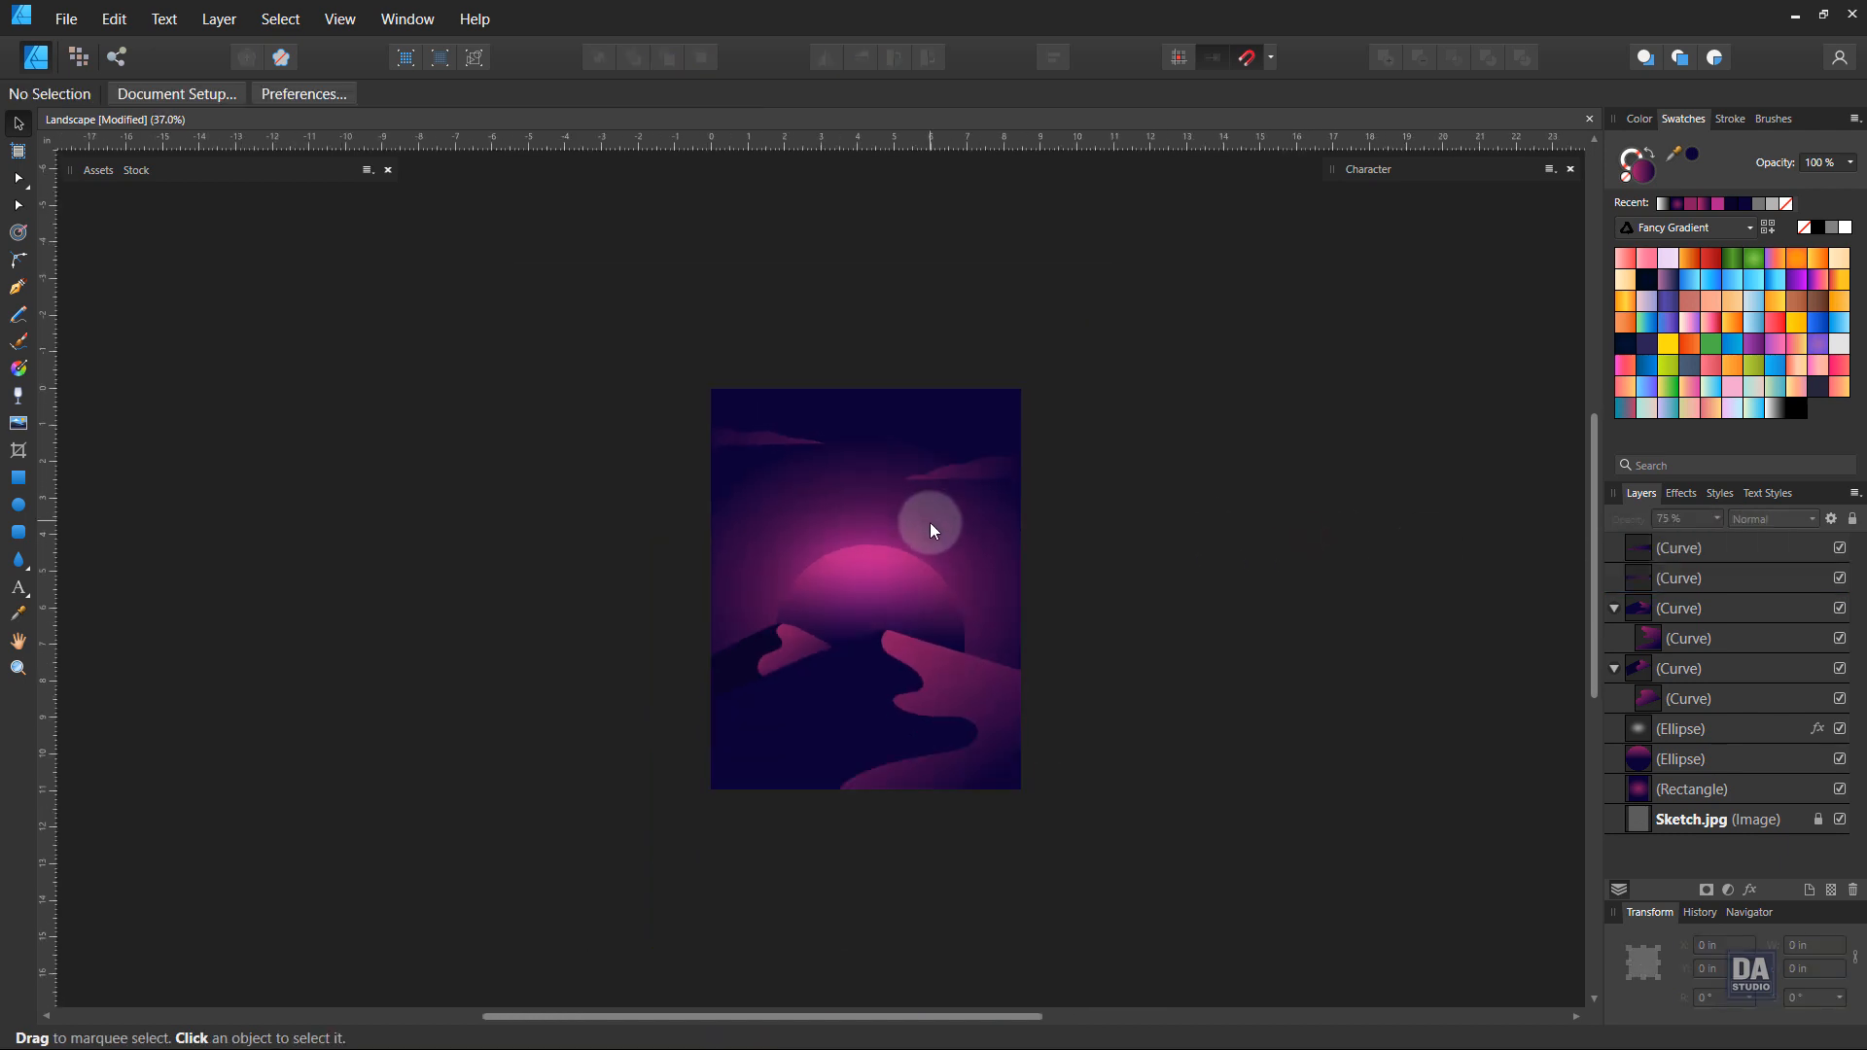
{"action": "scroll", "coordinate": [930, 522], "scroll_direction": "up", "scroll_amount": 3}
{"action": "left_click", "coordinate": [1055, 430]}
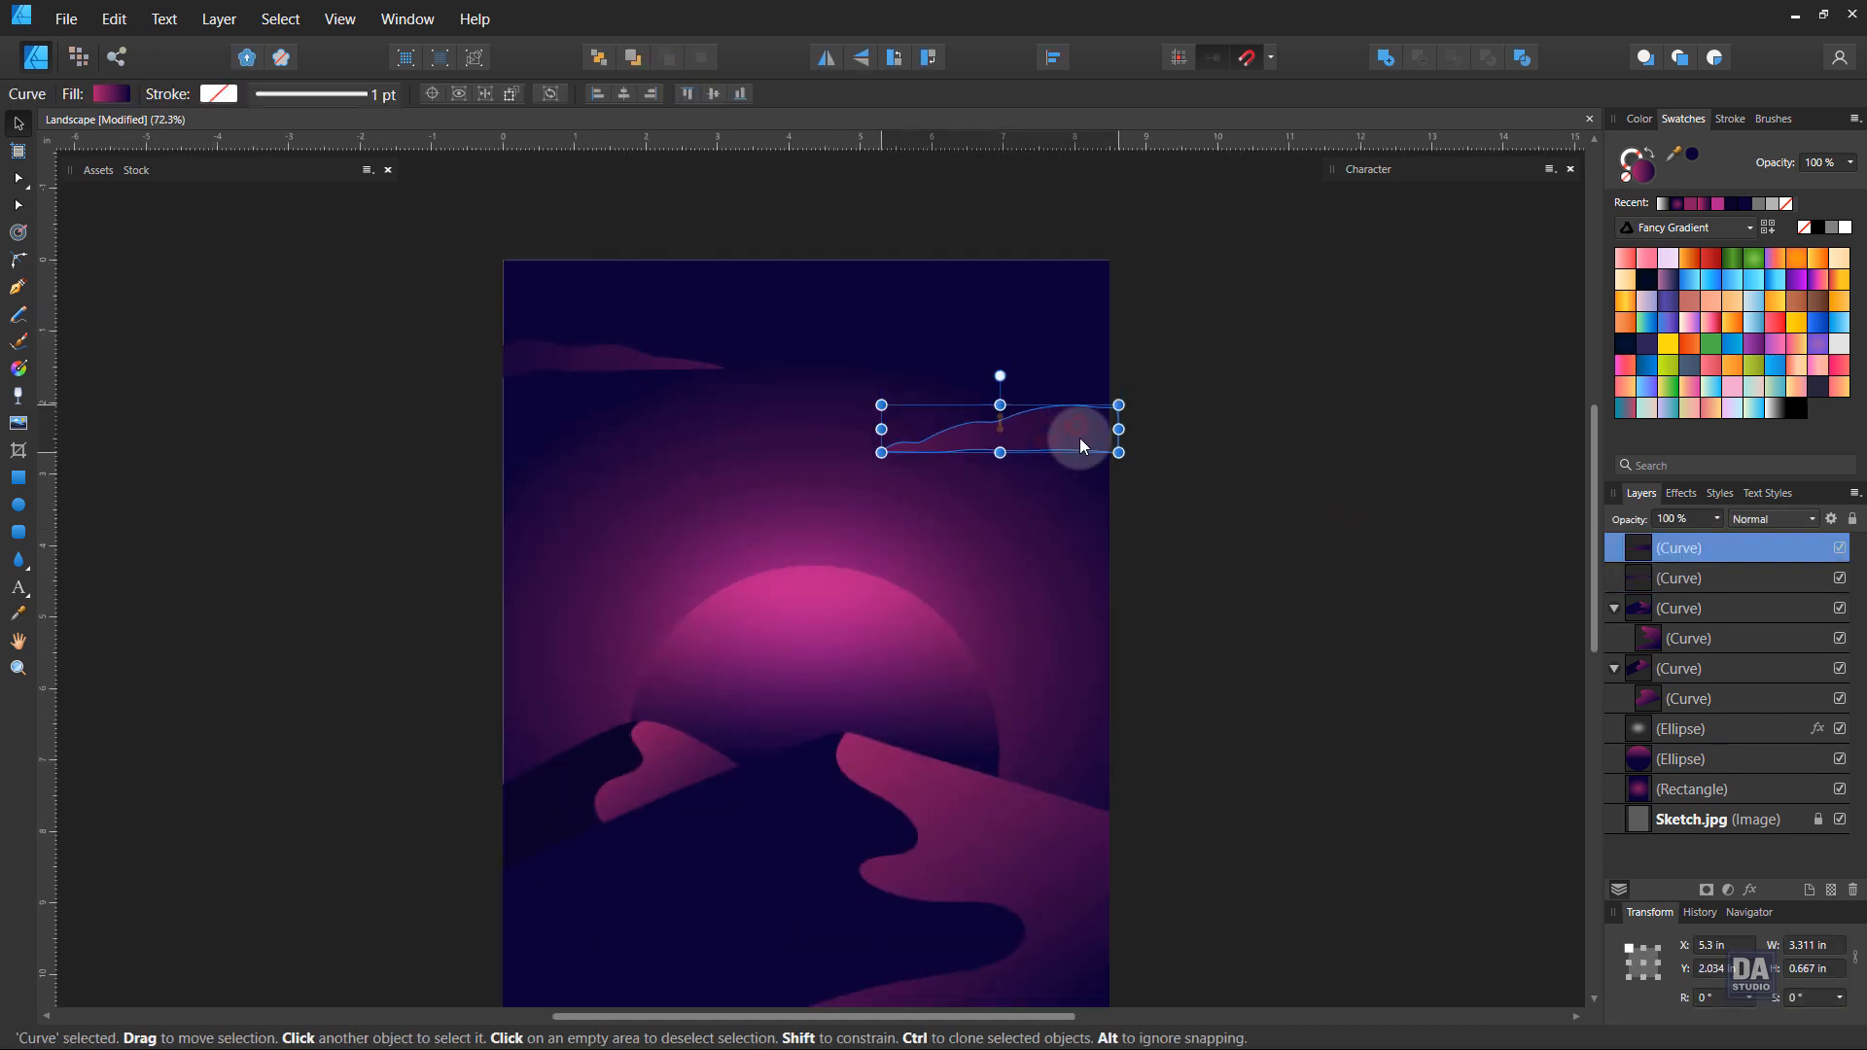
{"action": "left_click", "coordinate": [1212, 486]}
Step: Add 25% noise to the background rectangle's gradient fill and deselect it
{"action": "scroll", "coordinate": [1001, 598], "scroll_direction": "down", "scroll_amount": 4}
{"action": "scroll", "coordinate": [1007, 650], "scroll_direction": "up", "scroll_amount": 1}
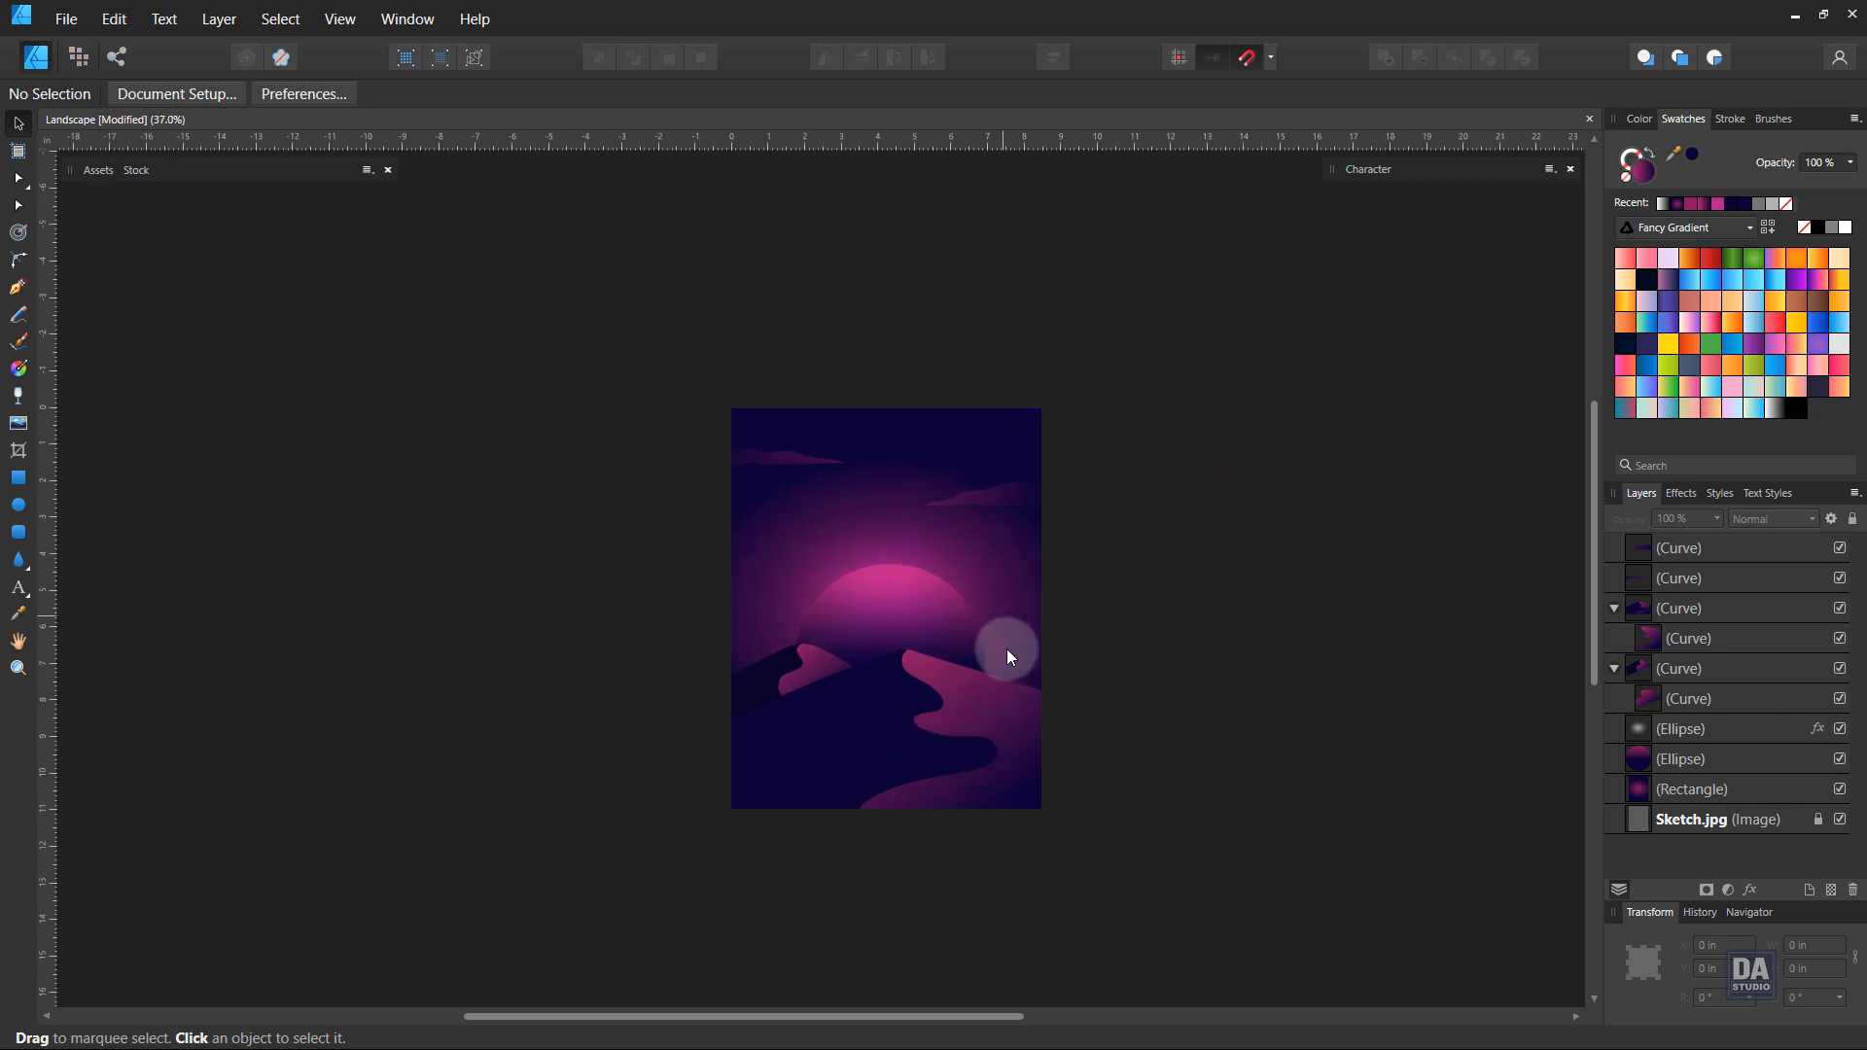
{"action": "key", "text": "z"}
{"action": "left_click_drag", "start_coordinate": [942, 630], "coordinate": [1066, 650]}
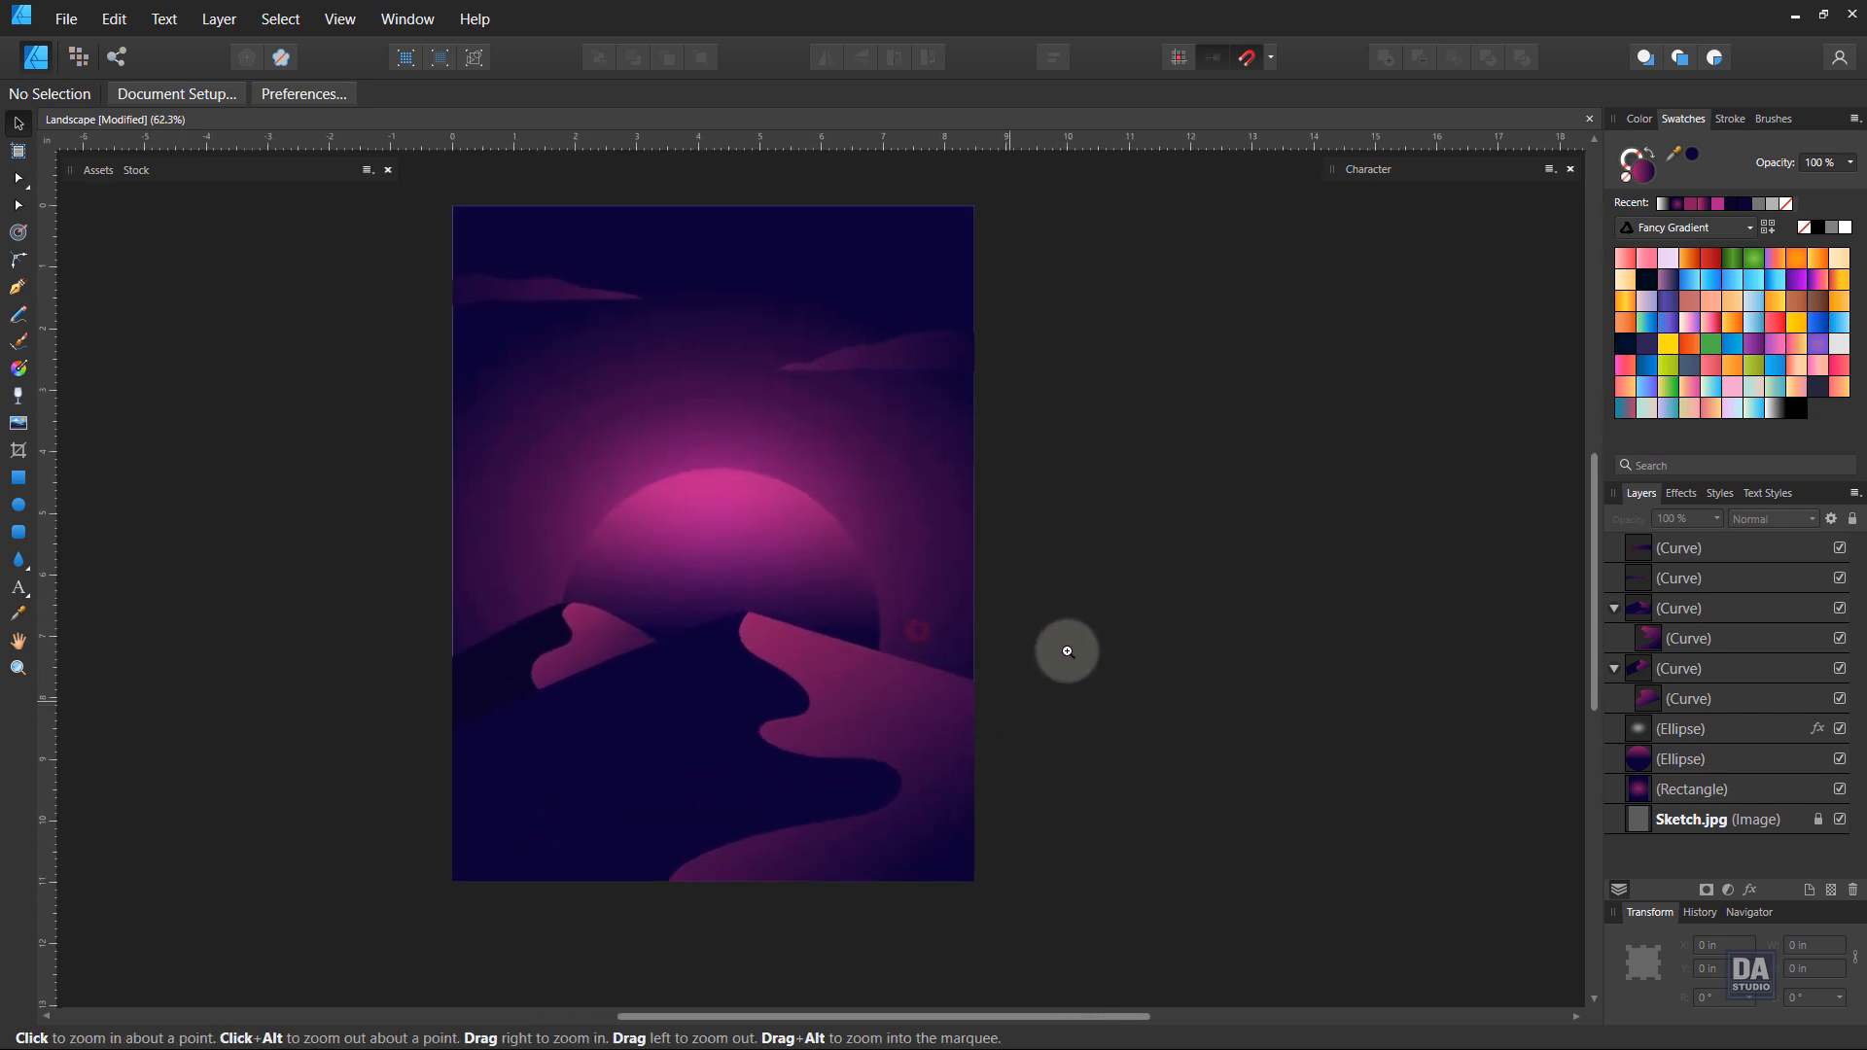
{"action": "left_click_drag", "start_coordinate": [868, 597], "coordinate": [924, 622]}
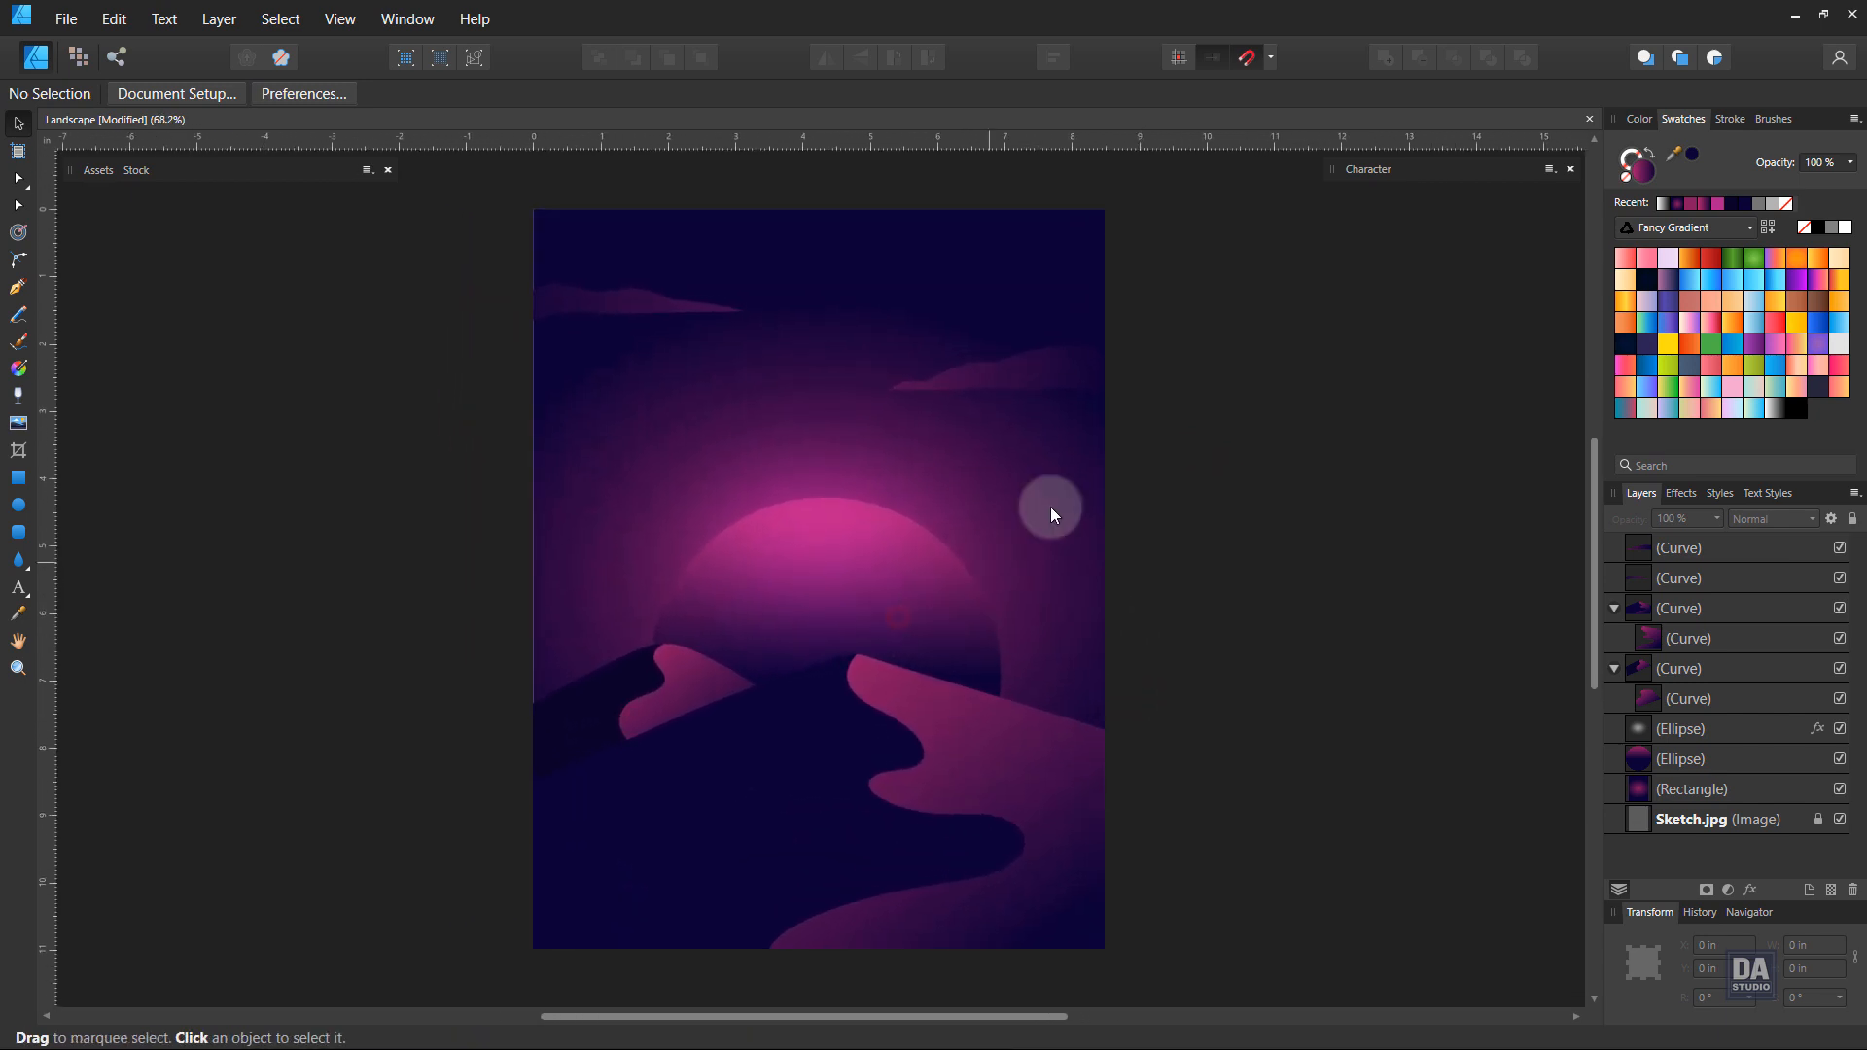
{"action": "left_click", "coordinate": [1050, 506]}
{"action": "left_click", "coordinate": [1640, 118]}
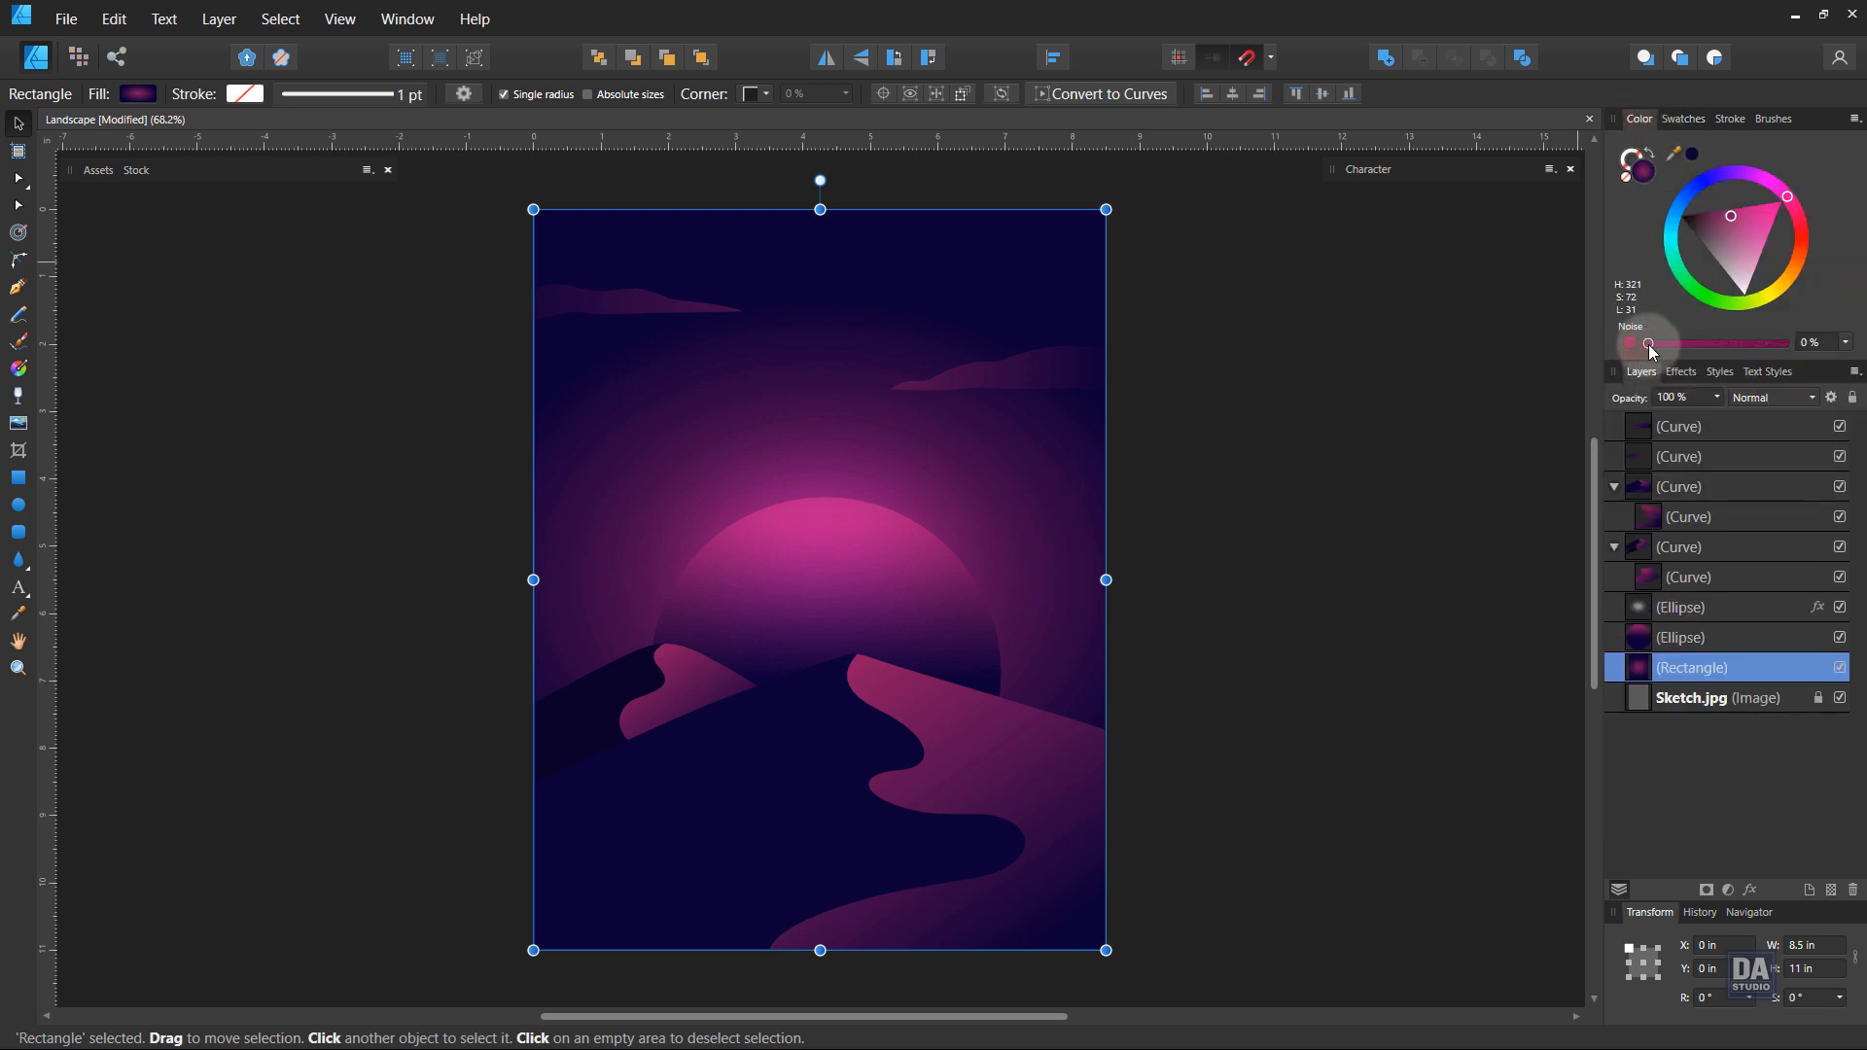
{"action": "left_click_drag", "start_coordinate": [1649, 344], "coordinate": [1699, 359]}
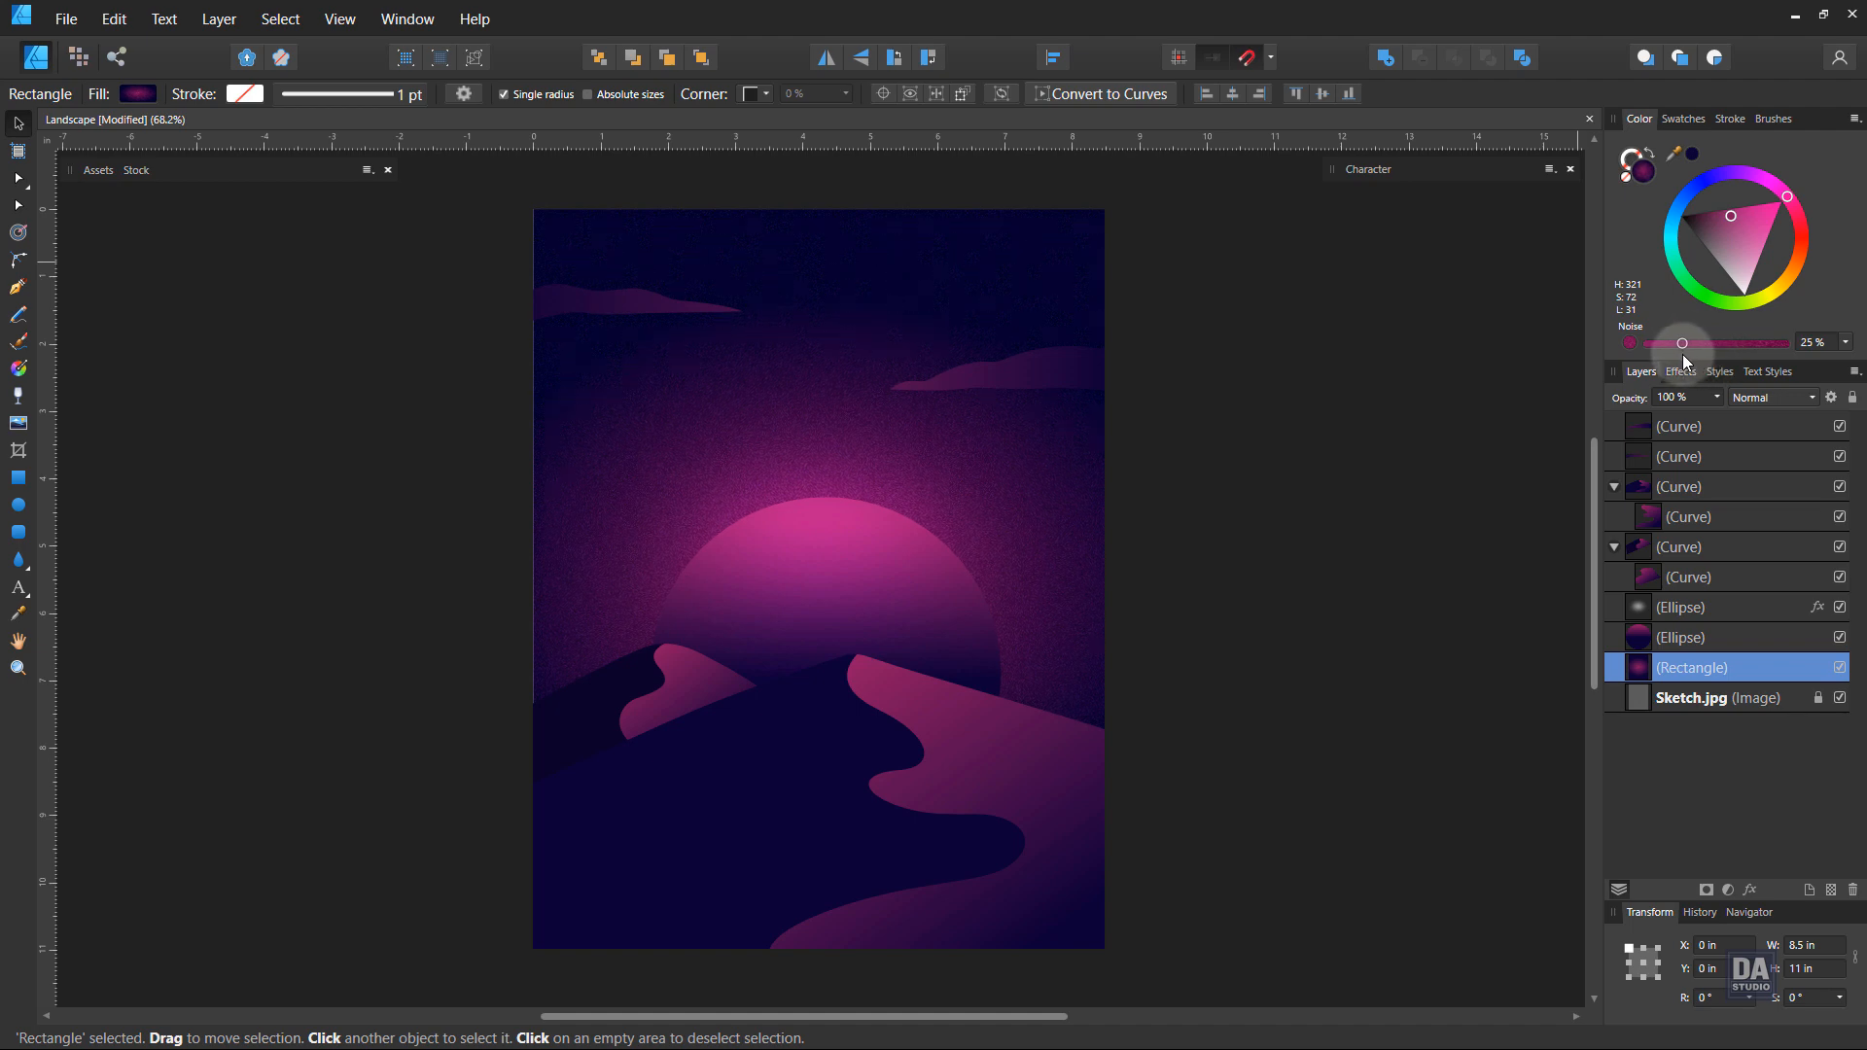
{"action": "left_click", "coordinate": [1181, 621]}
Step: Add 25% noise to the navy fills of the front and rear mountains together and deselect them
{"action": "left_click", "coordinate": [710, 801]}
{"action": "left_click", "coordinate": [574, 731], "text": "shift"}
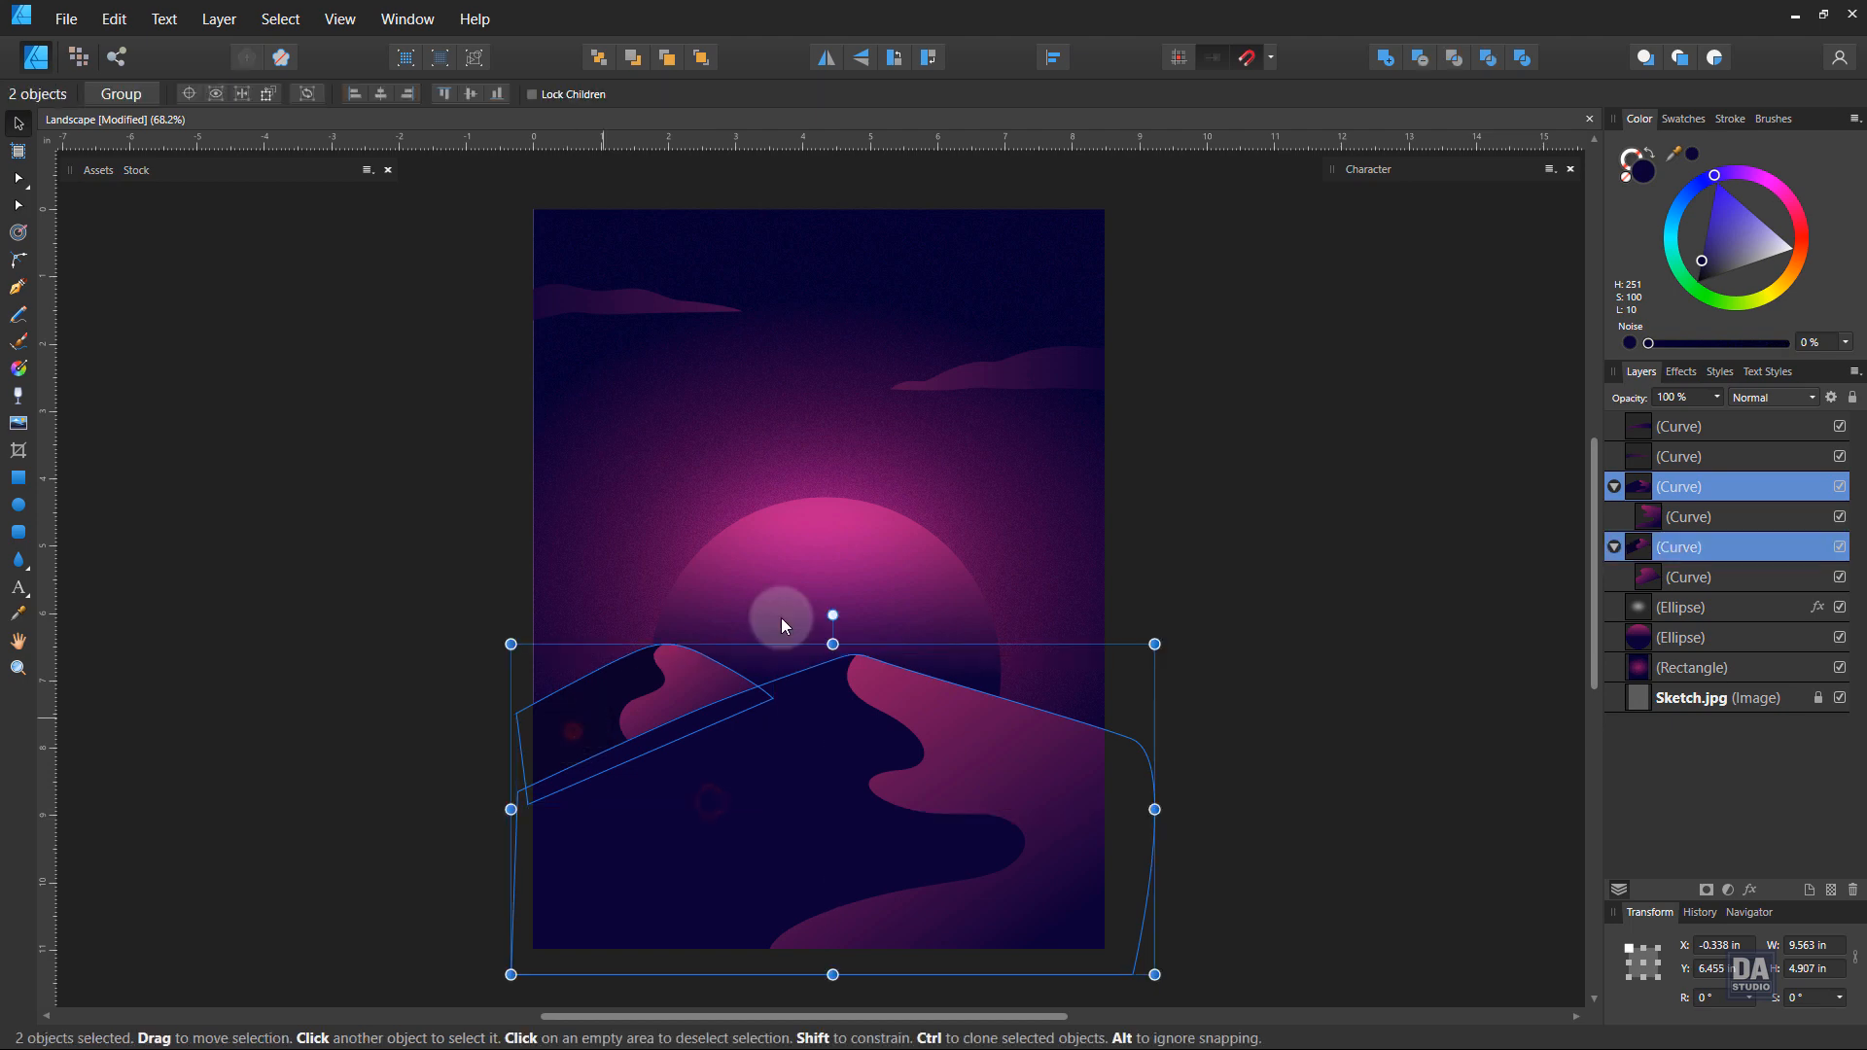
{"action": "left_click_drag", "start_coordinate": [1658, 350], "coordinate": [1682, 345]}
{"action": "left_click", "coordinate": [1491, 447]}
Step: Change the rear mountain's fill to a greyer navy with H 251, S 54, L 13, and deselect it
{"action": "key", "text": "space"}
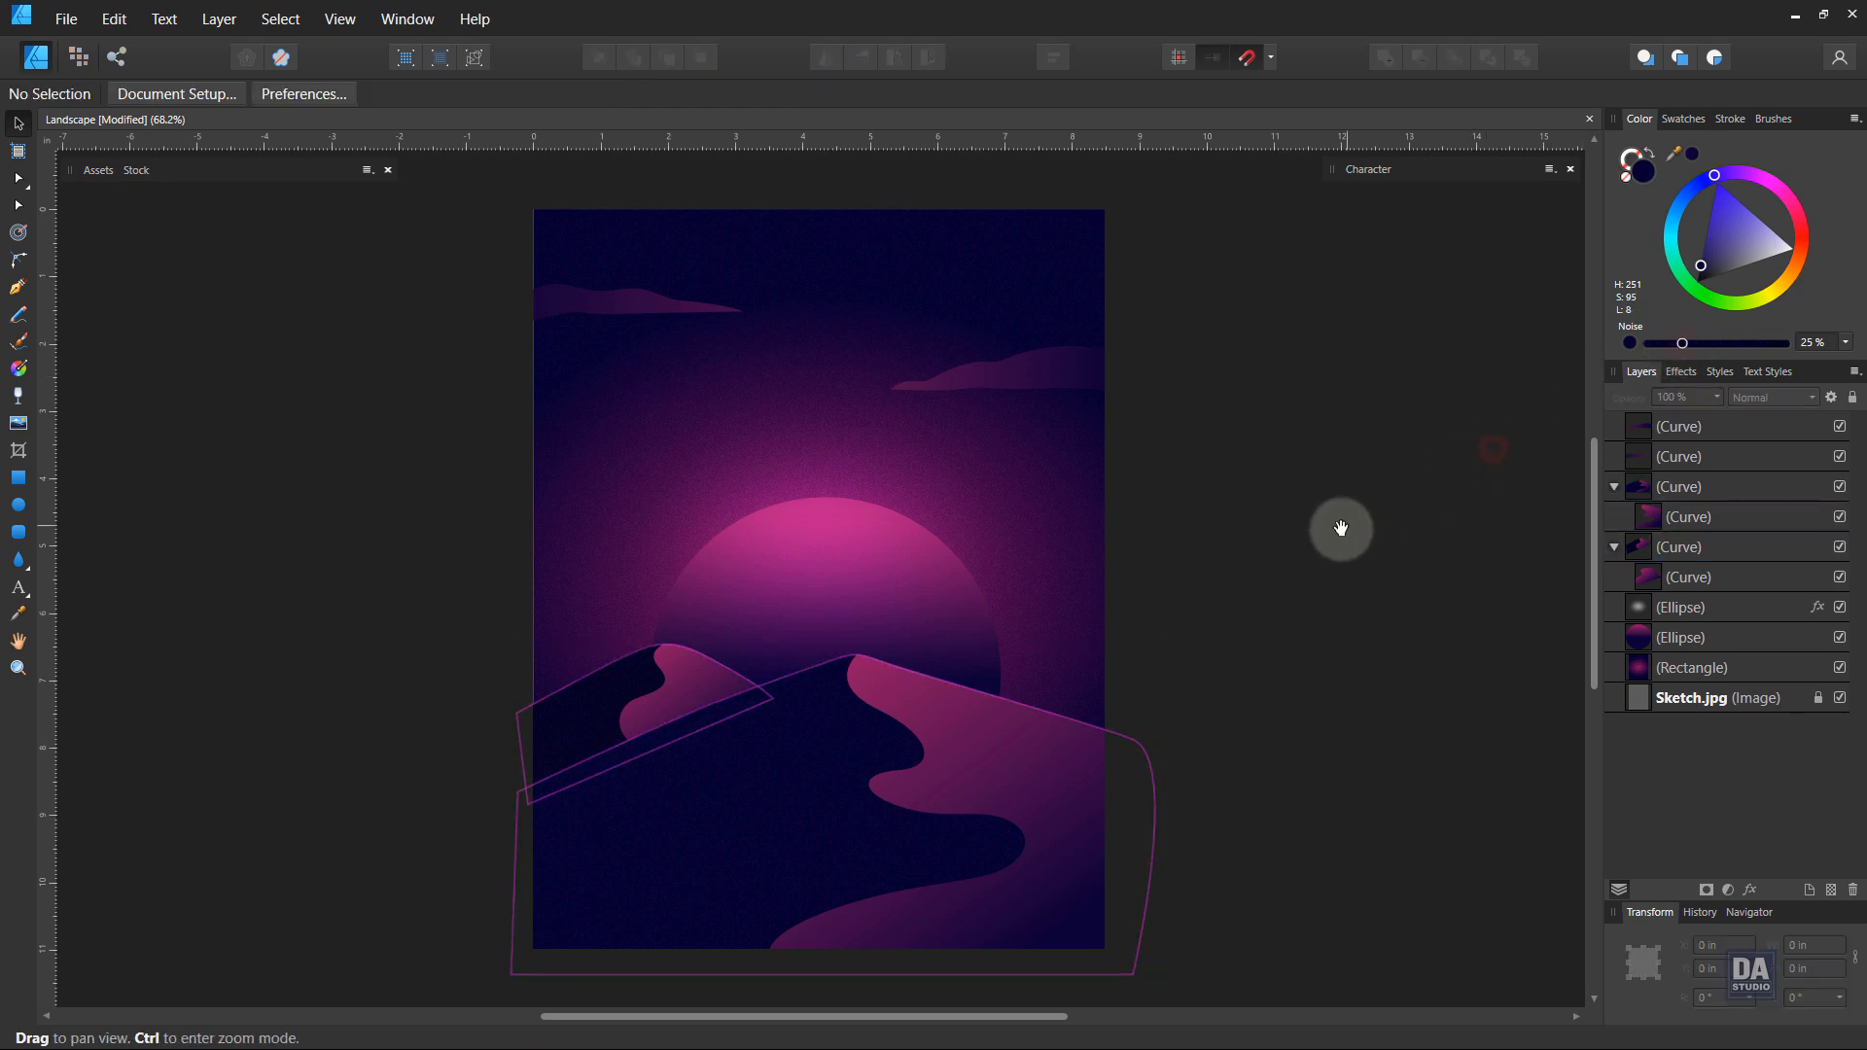
{"action": "left_click_drag", "start_coordinate": [1361, 528], "coordinate": [1344, 534]}
{"action": "left_click", "coordinate": [605, 688]}
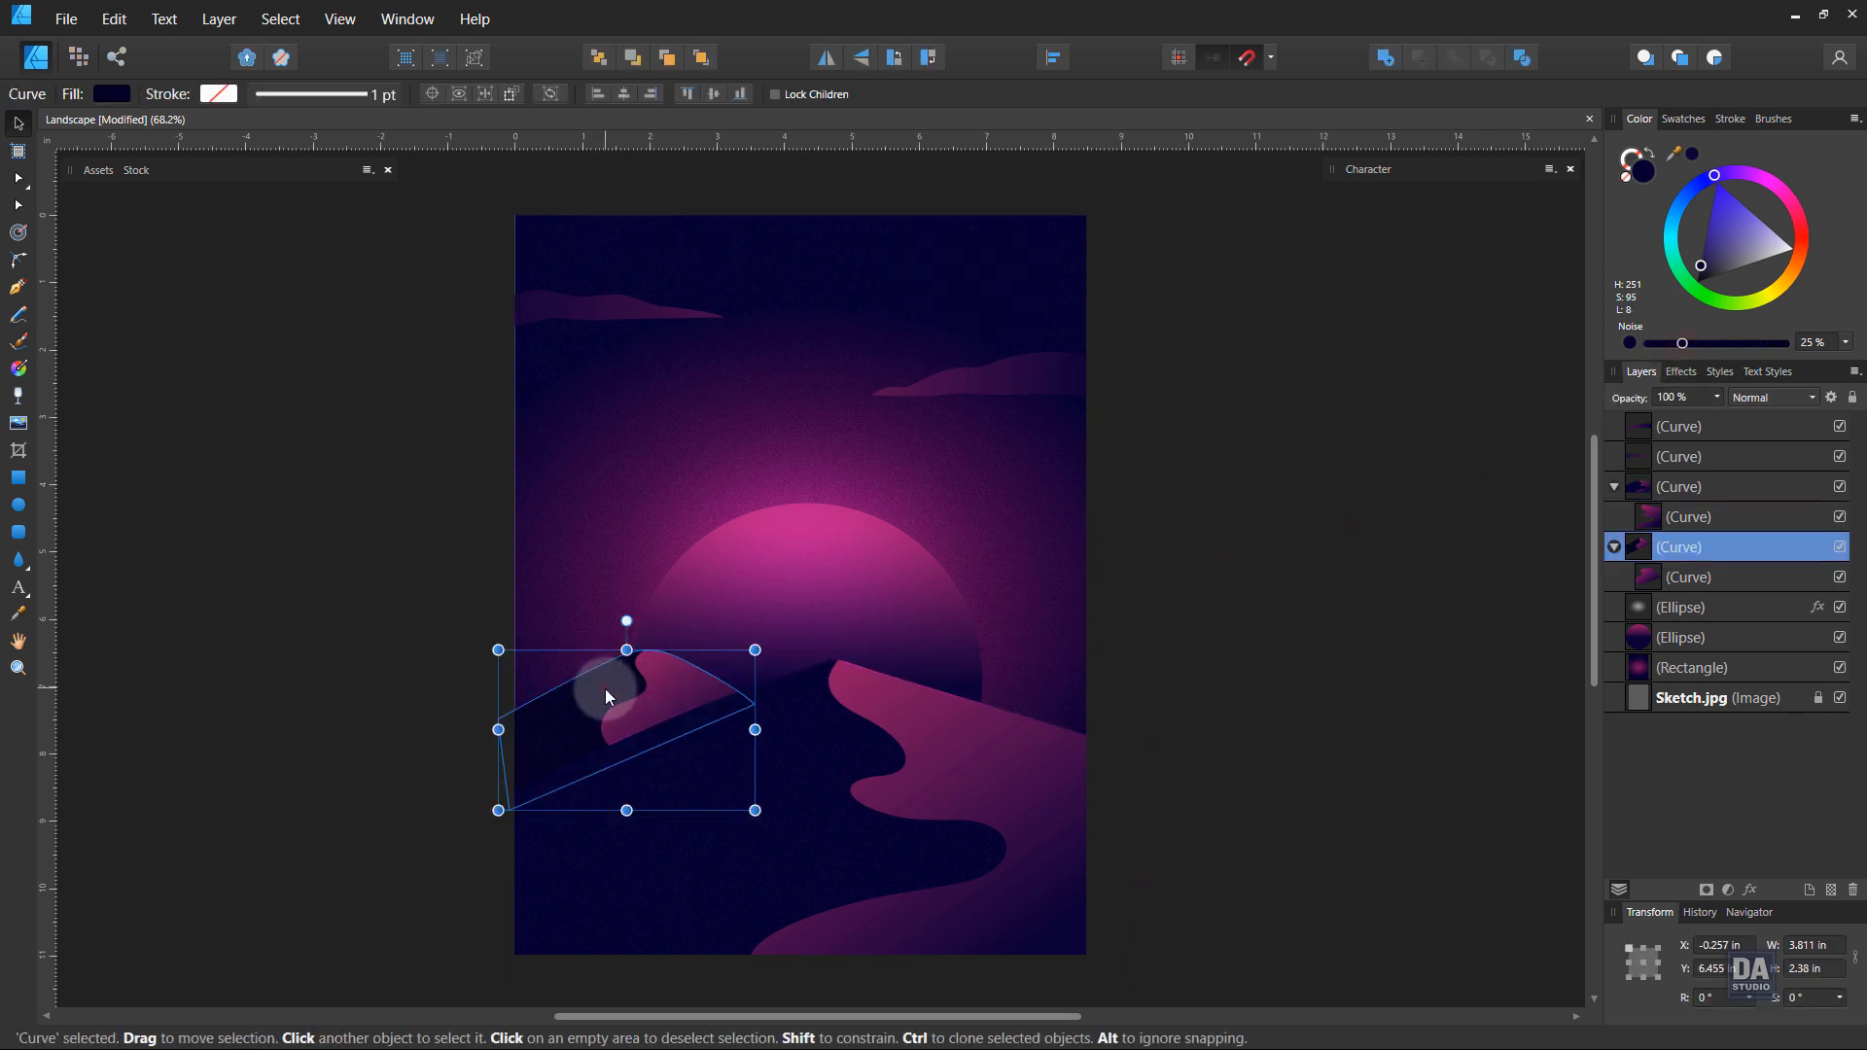
{"action": "left_click_drag", "start_coordinate": [1707, 276], "coordinate": [1706, 268]}
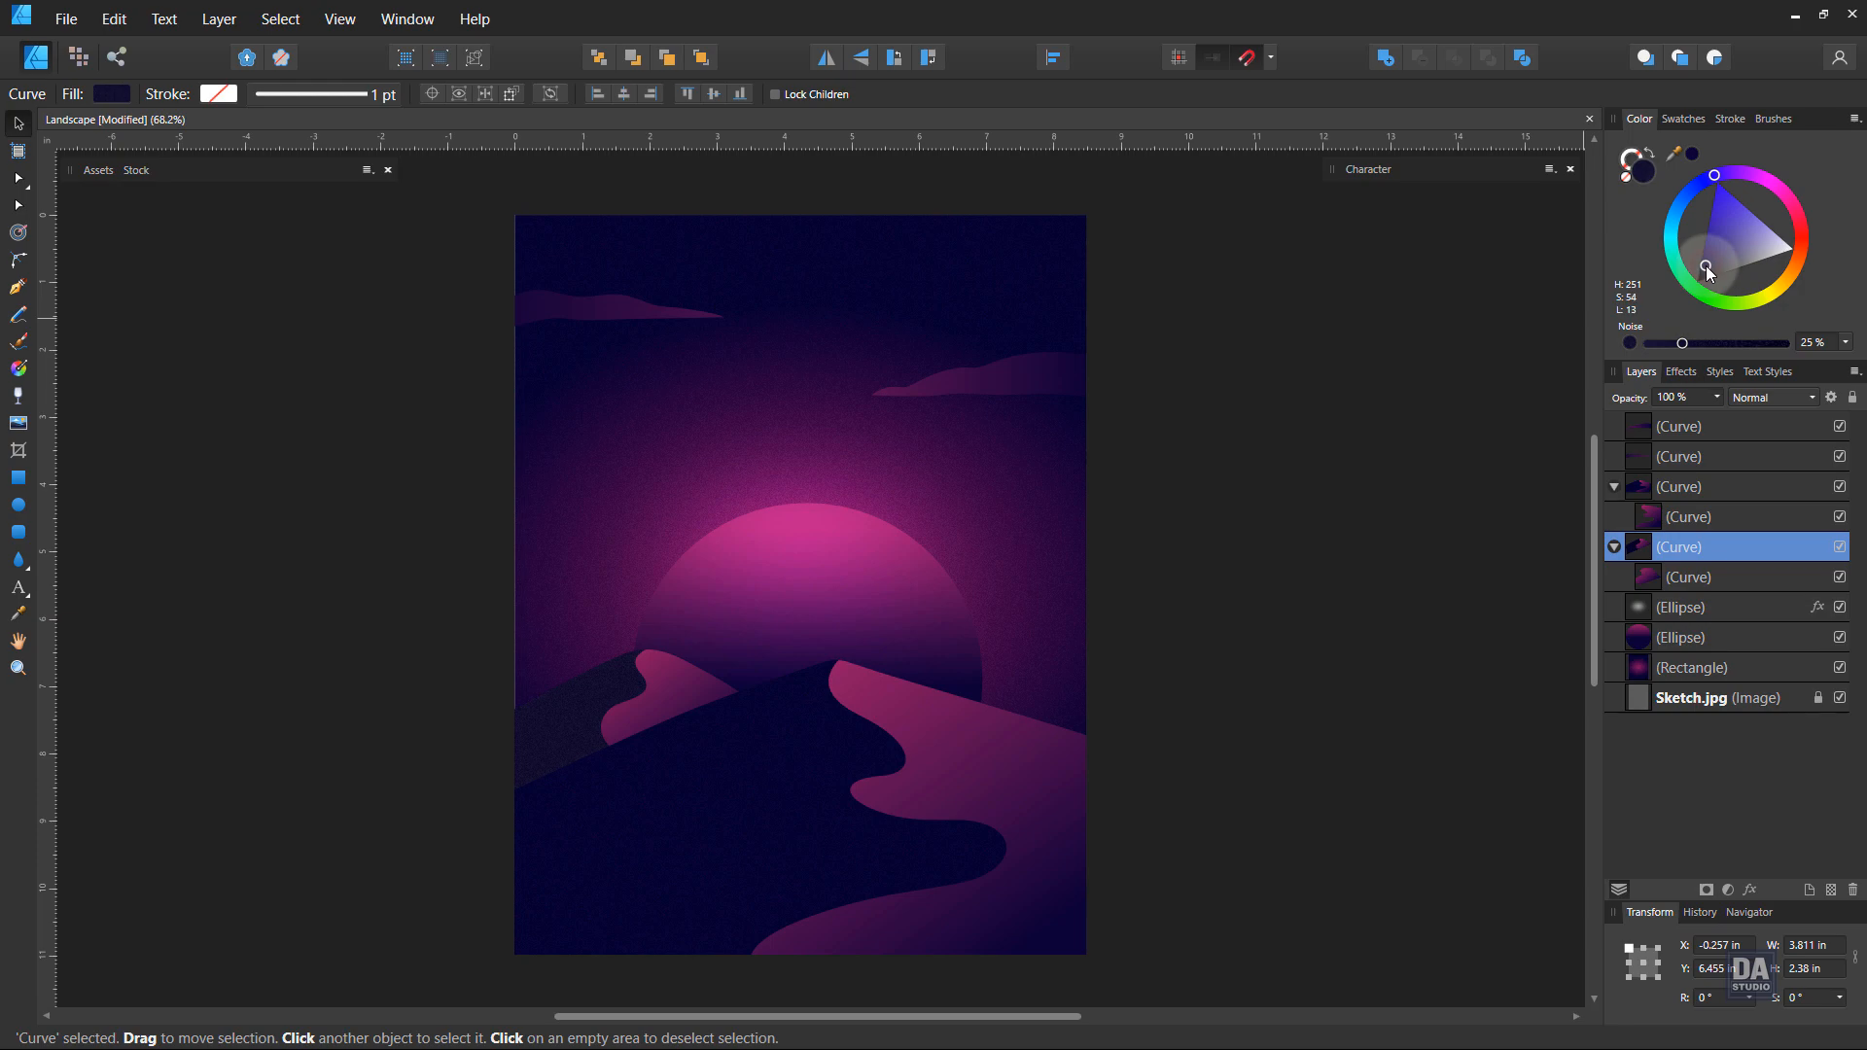
{"action": "left_click", "coordinate": [1285, 474]}
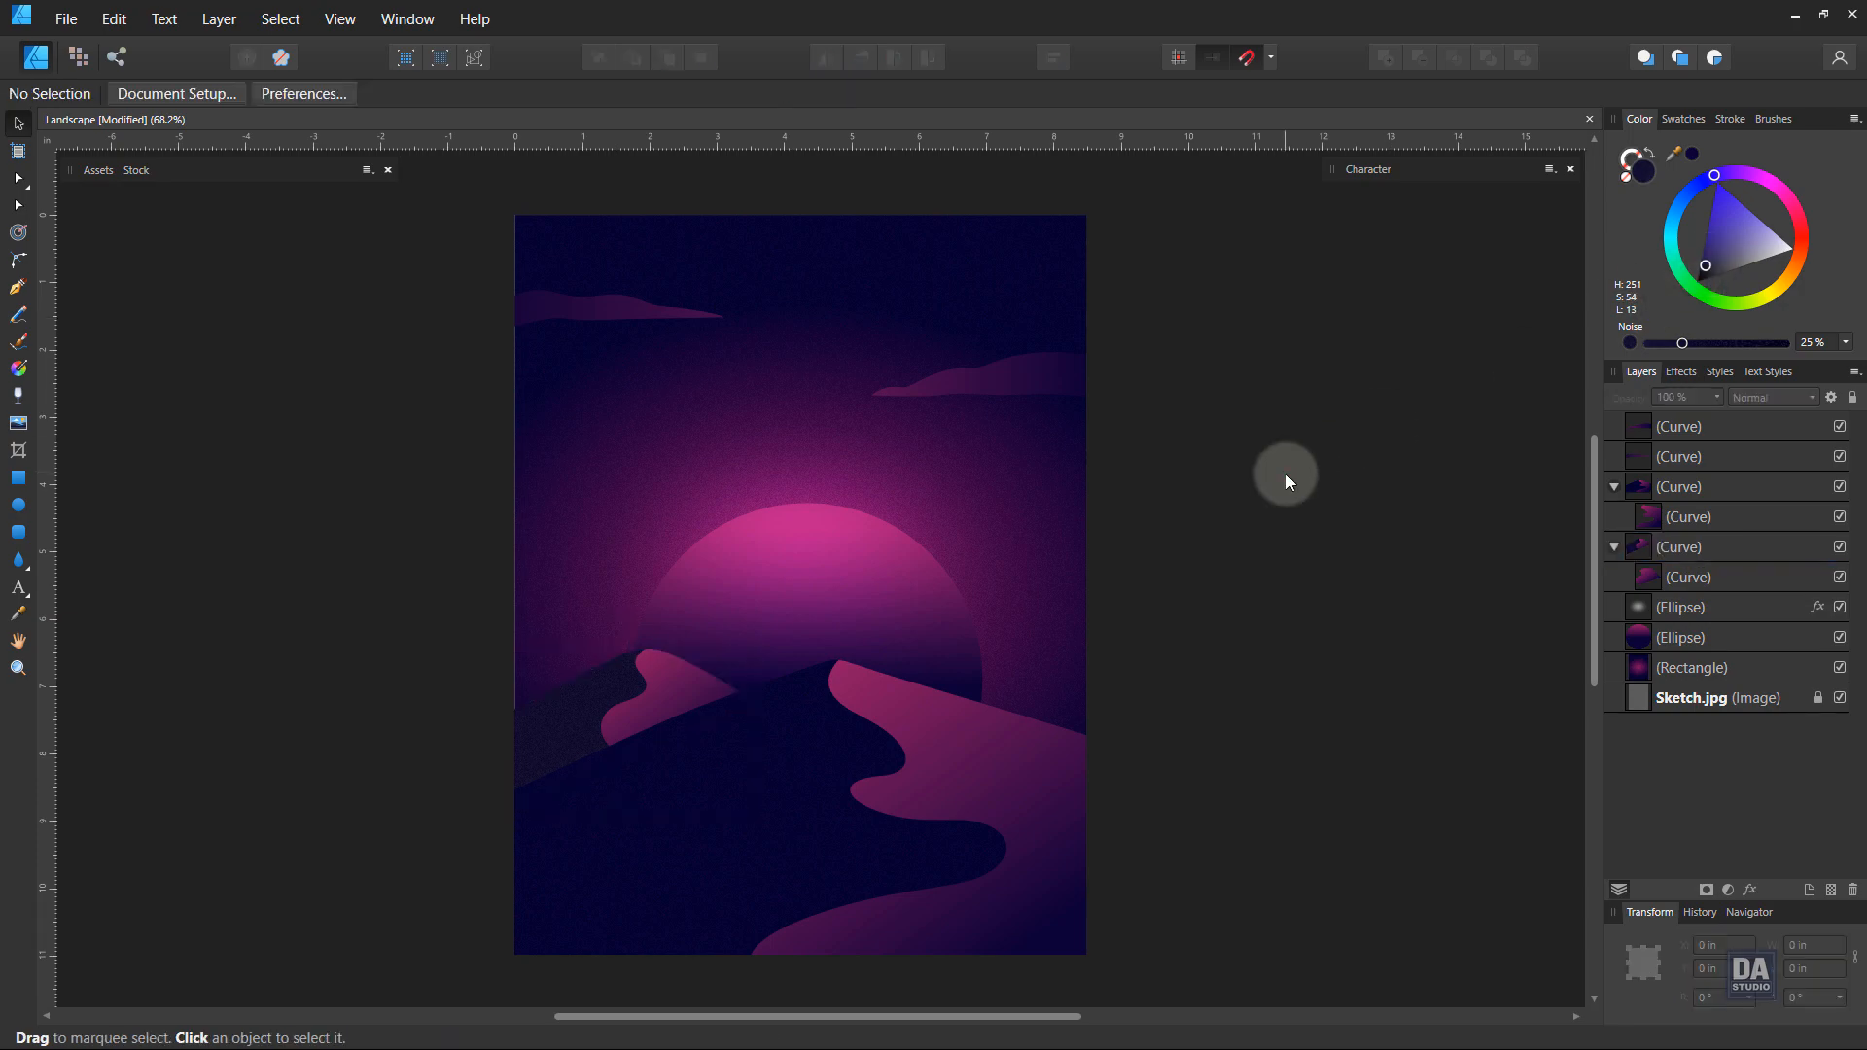